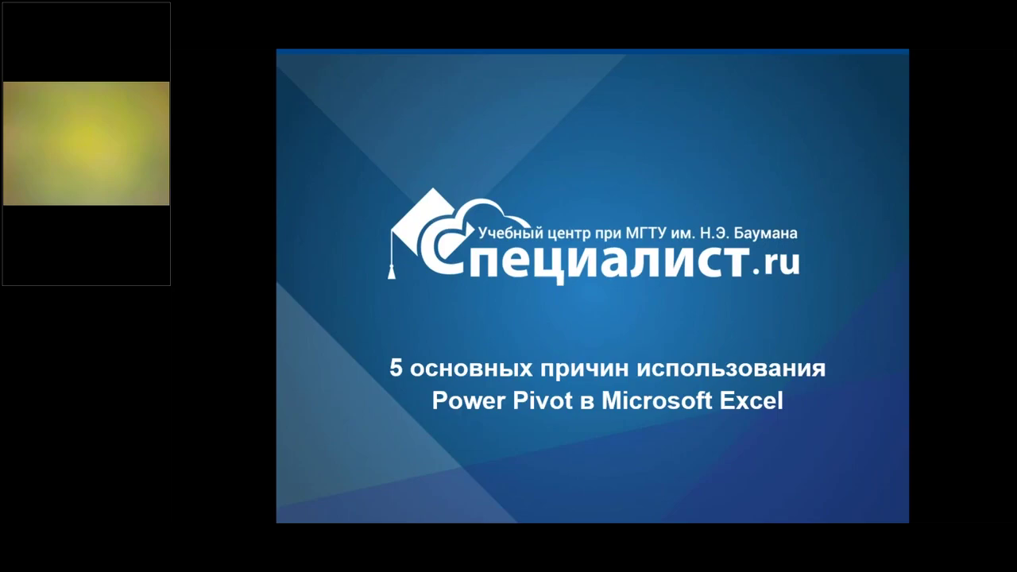
Advance the slideshow to slide 2, 'О преподавателе', about the instructor
key(Right)
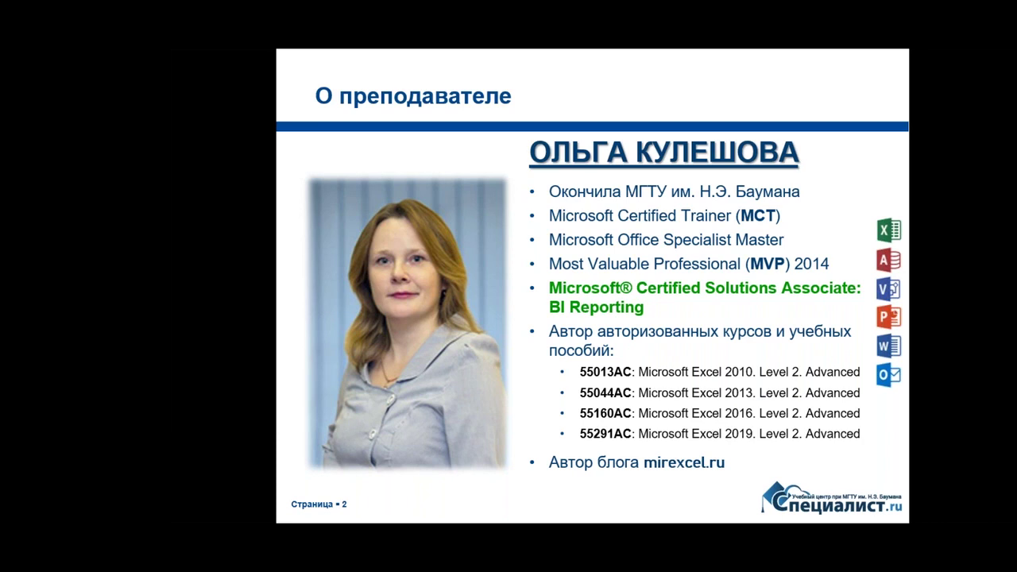
Advance through slide 3, 'Курсы по Power Pivot', to slide 4, 'О центре'
key(Right)
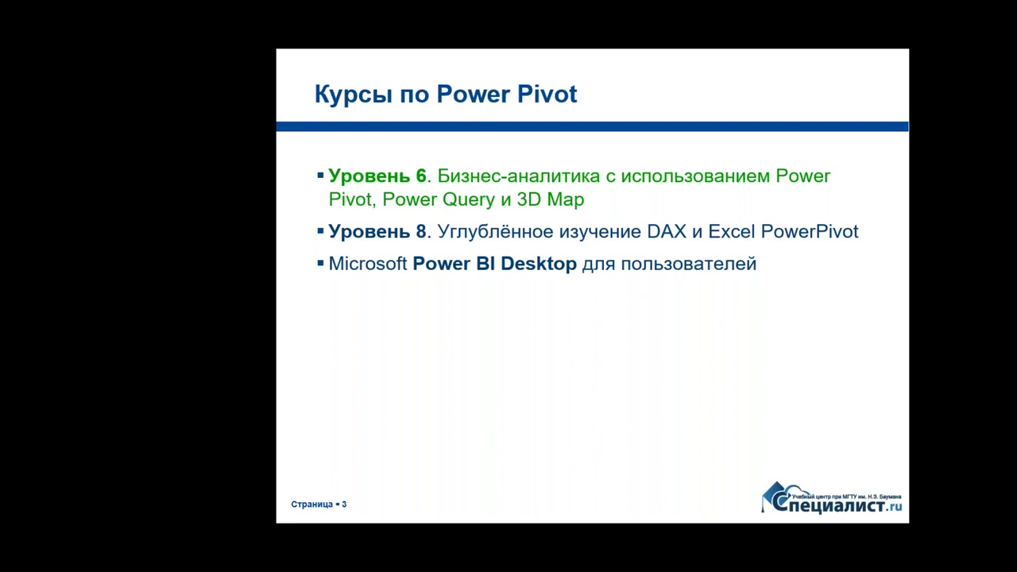
key(Right)
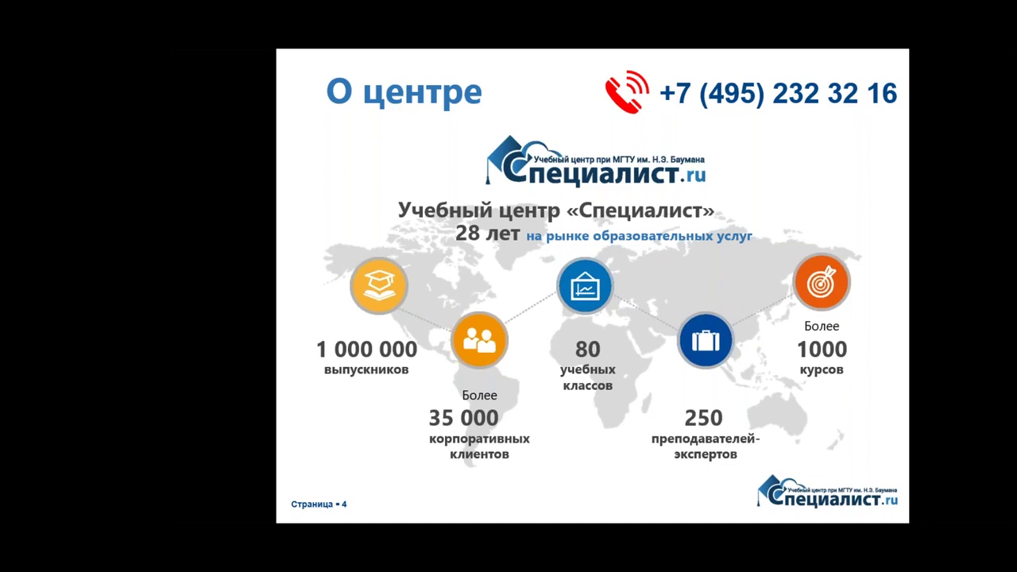
Advance the slideshow to slide 5, '5 причин', showing only its title
key(Right)
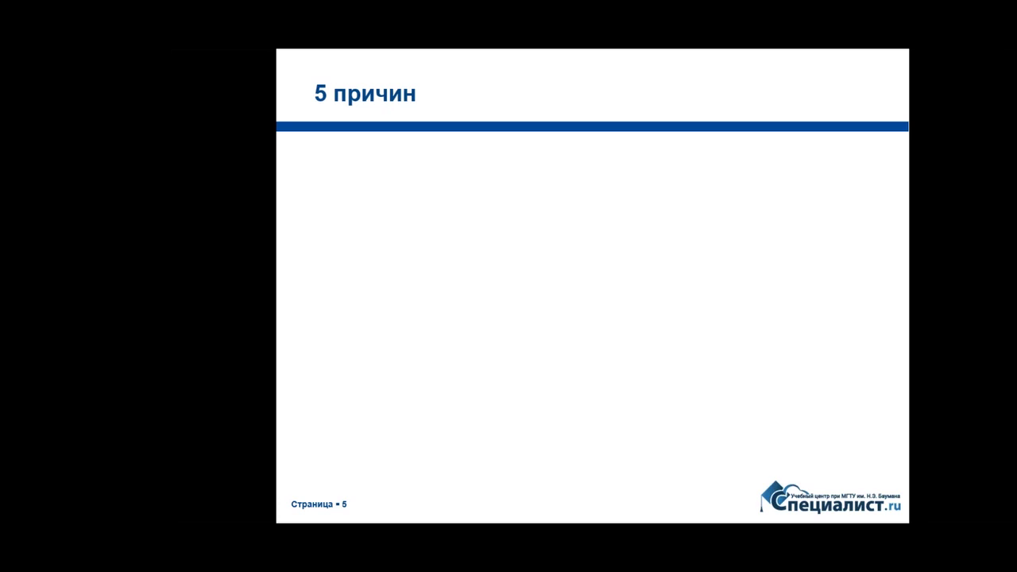
Reveal reason 1 on the '5 причин' slide, then switch to the 2020-07-23 folder in File Explorer
key(Right)
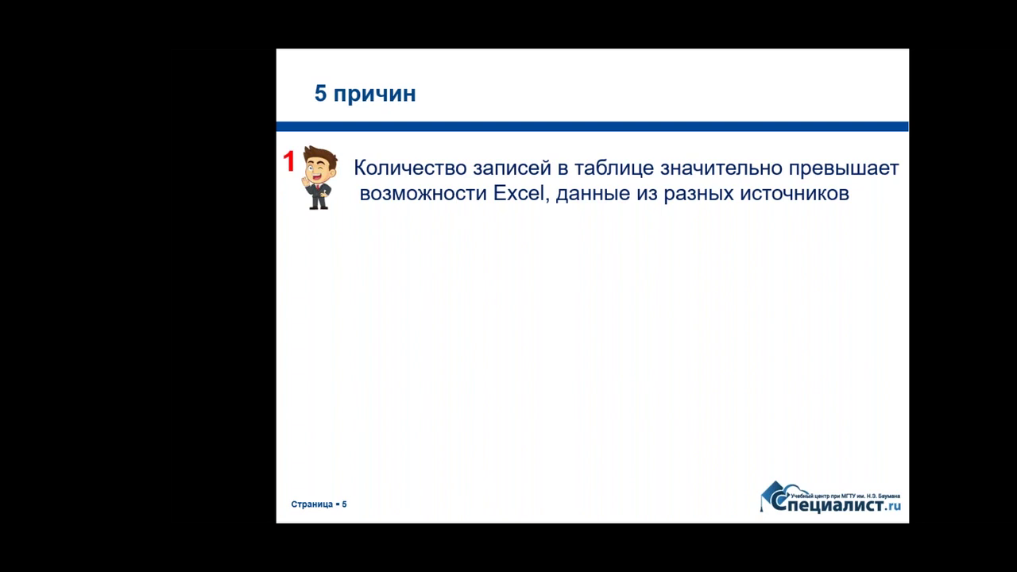
key(alt+Tab)
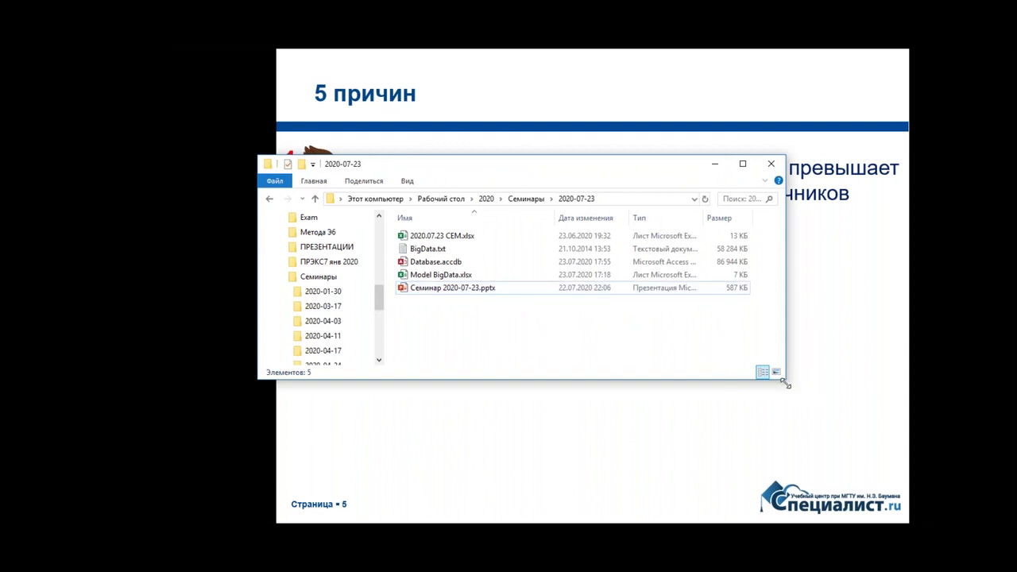
Enlarge the 2020-07-23 folder window to list all files and select Model BigData.xlsx
drag(784, 383, 821, 430)
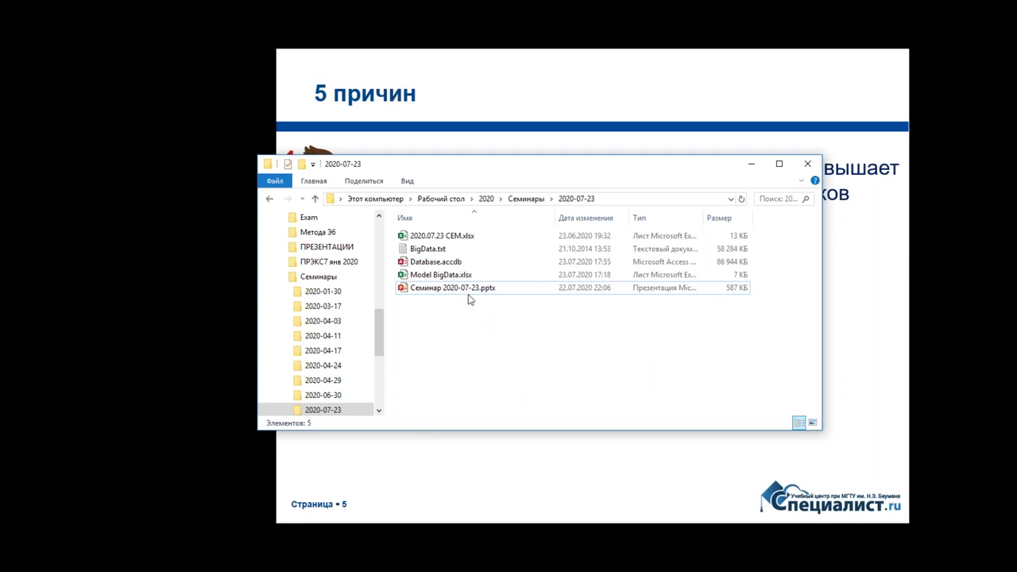
click(444, 250)
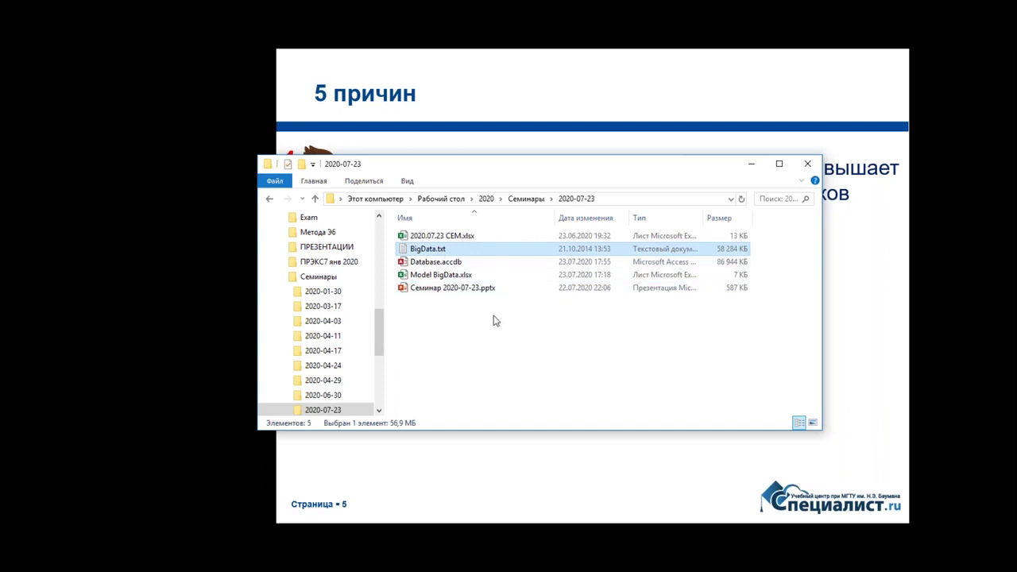
mouse_move(440, 253)
mouse_down()
mouse_move(580, 279)
mouse_move(745, 258)
mouse_up()
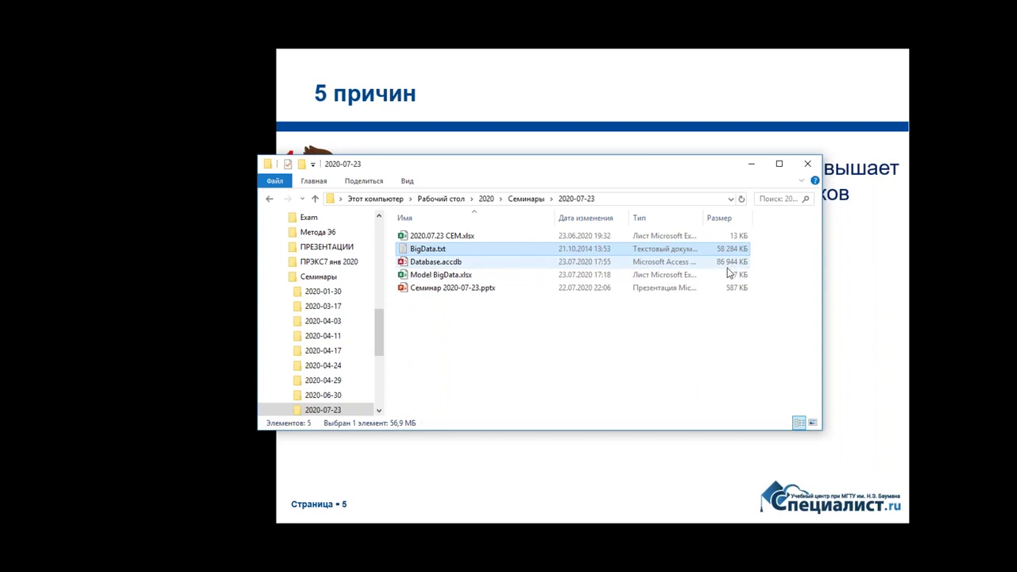
click(489, 382)
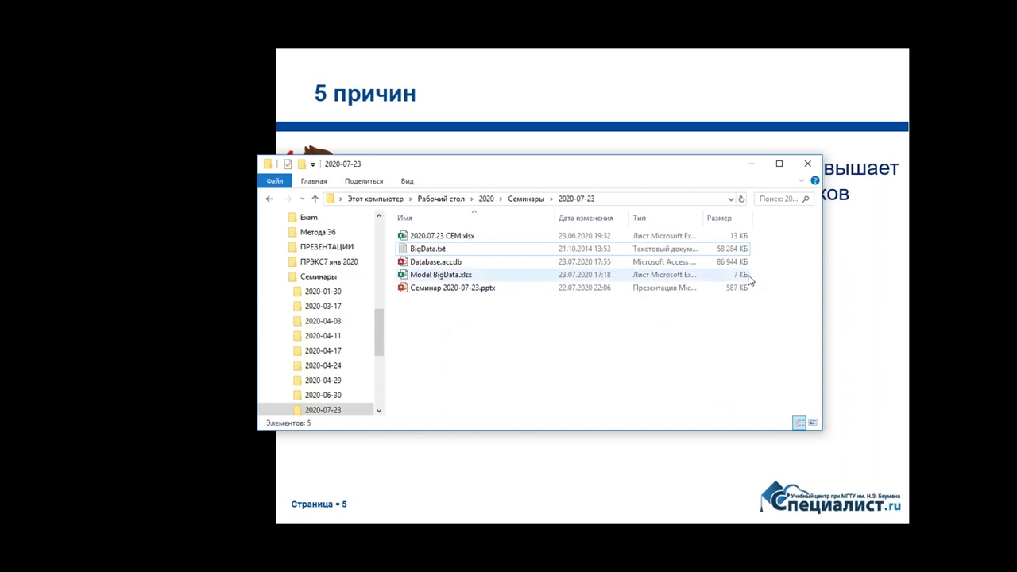
click(481, 276)
Open Model BigData.xlsx and launch its Power Pivot window via Управление (Manage)
double_click(481, 275)
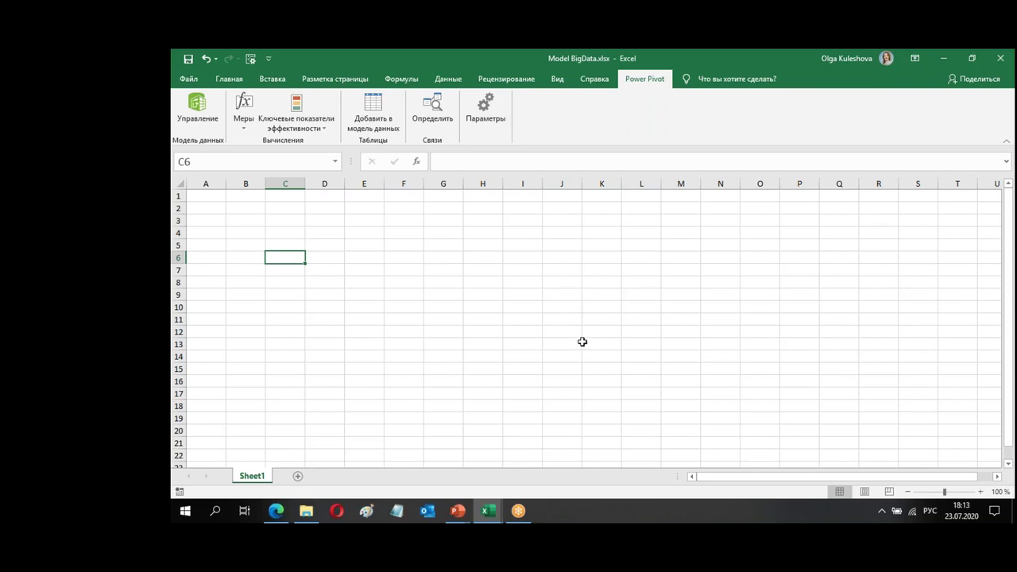
click(192, 122)
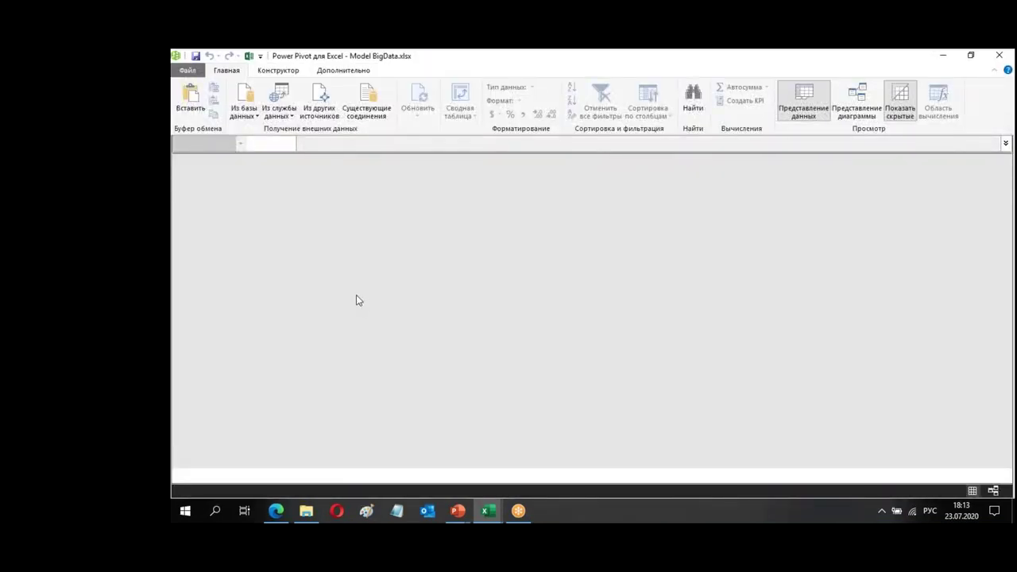
Start a text-file import and choose BigData.txt from the 2020-07-23 folder as the source
click(320, 102)
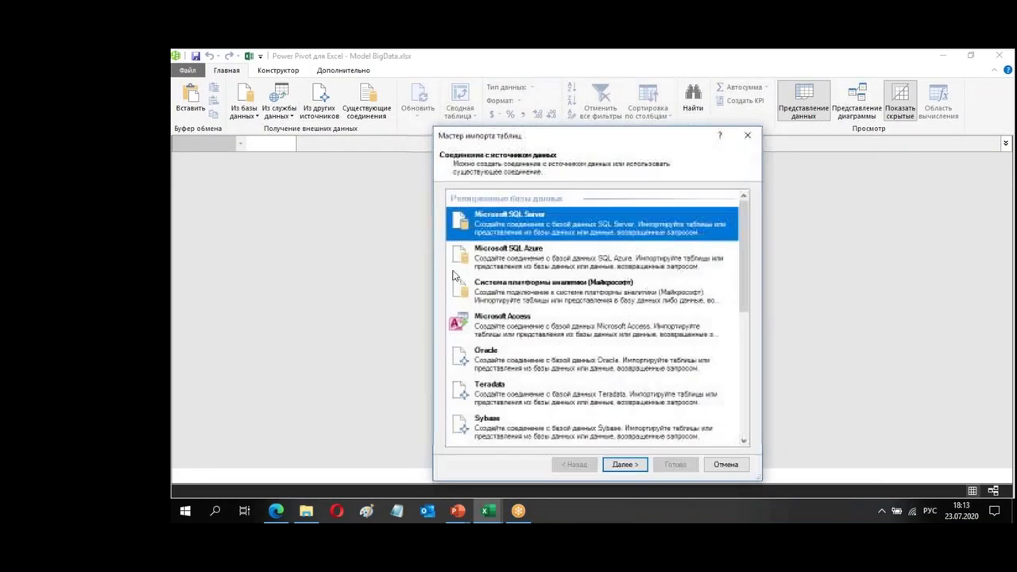
scroll(702, 284, down, 10)
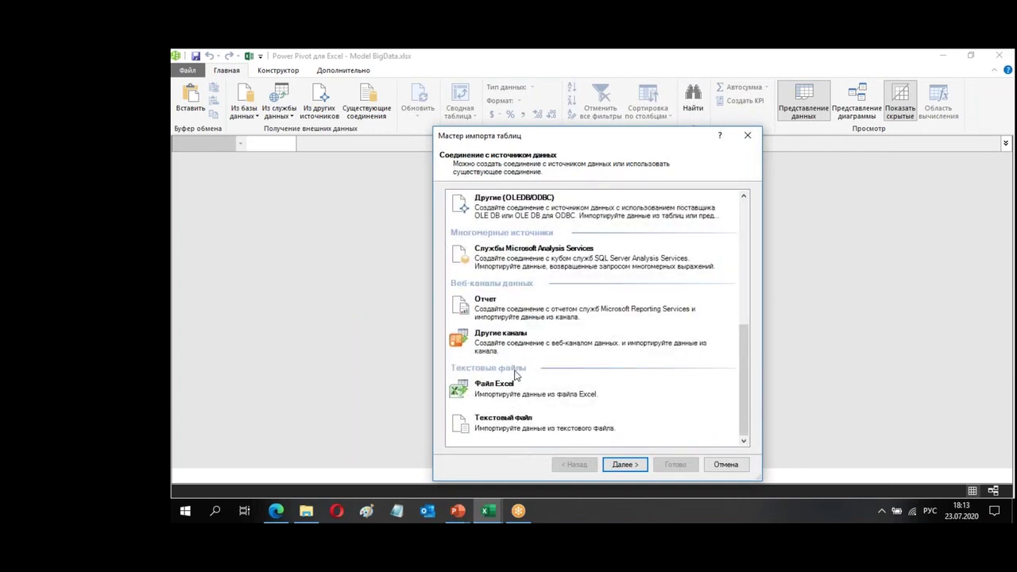
double_click(505, 426)
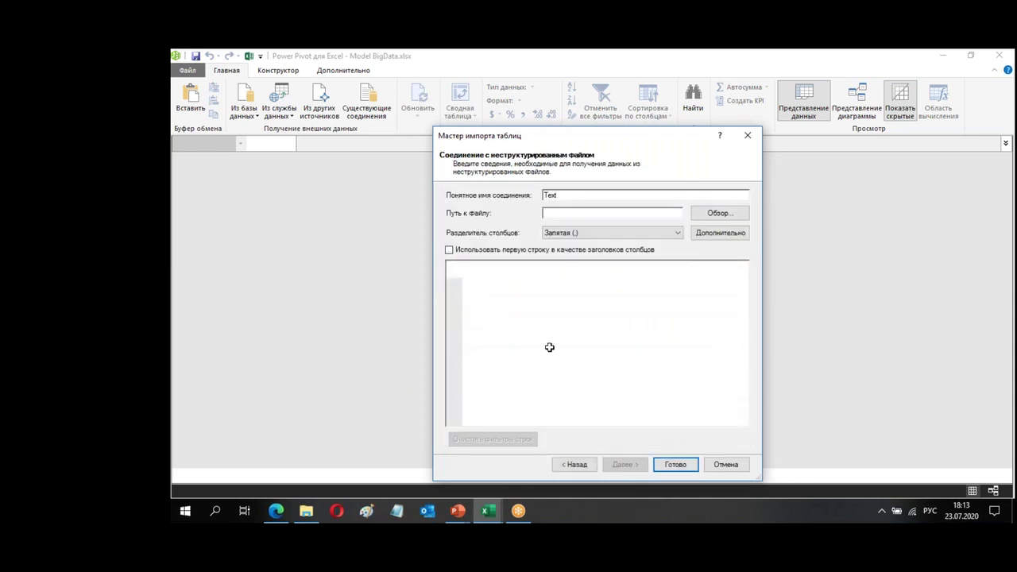
click(720, 213)
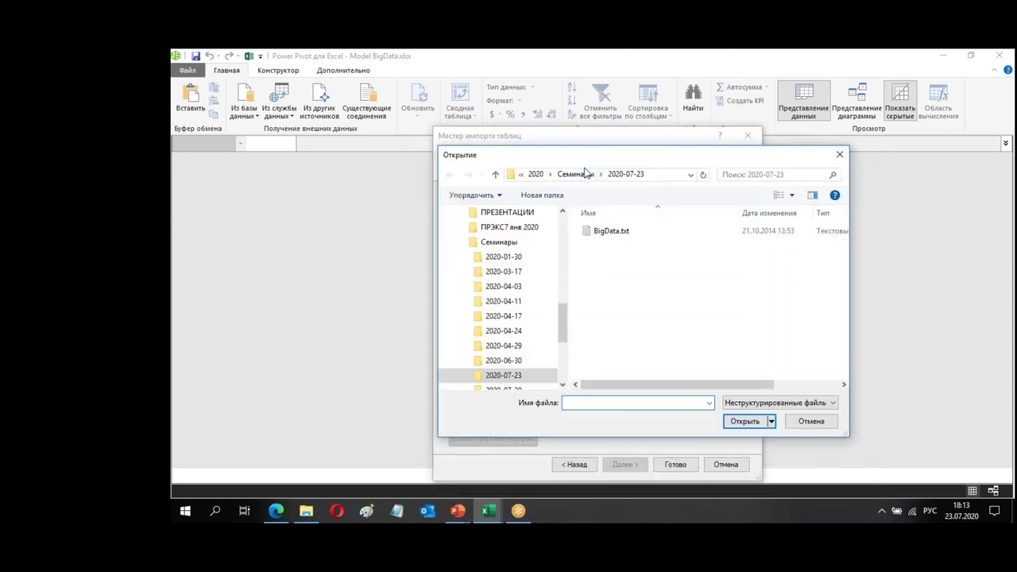
drag(626, 159, 342, 225)
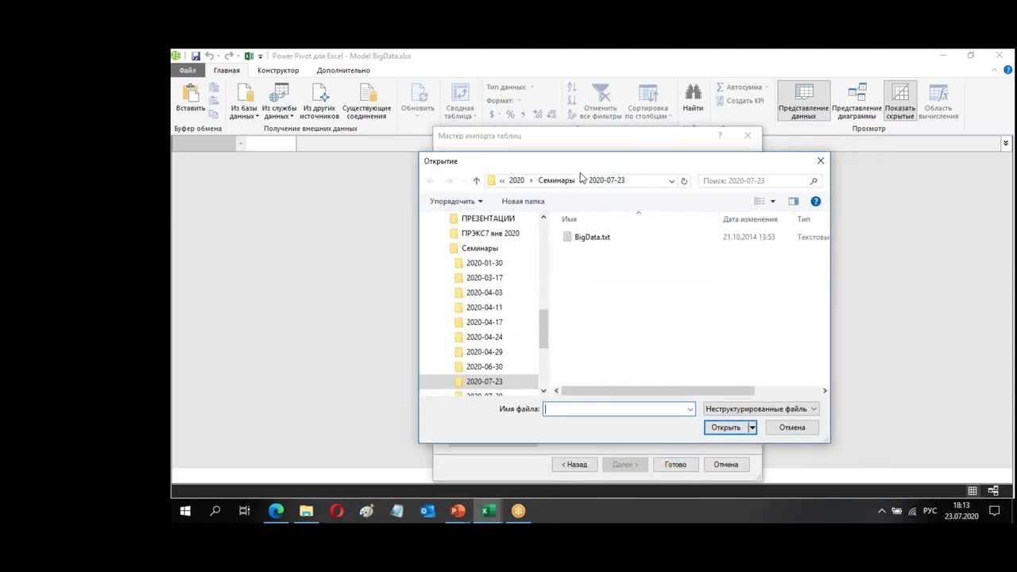
drag(342, 225, 589, 144)
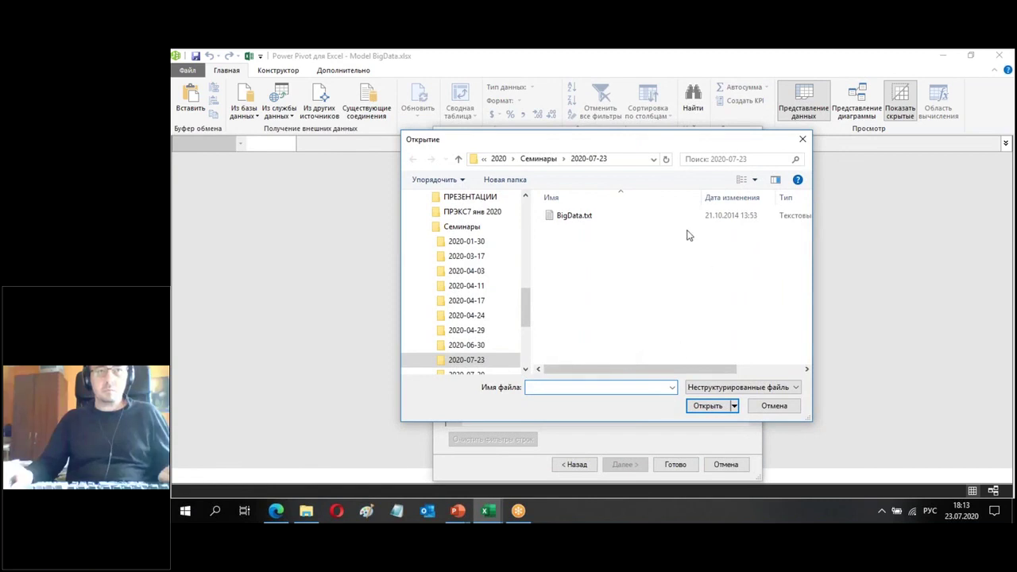
mouse_move(591, 237)
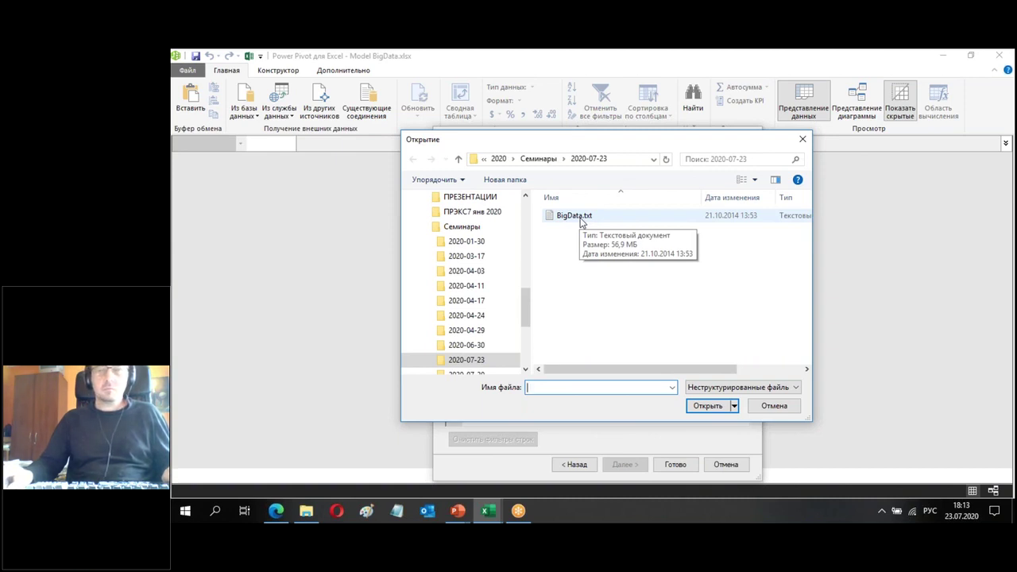
double_click(576, 216)
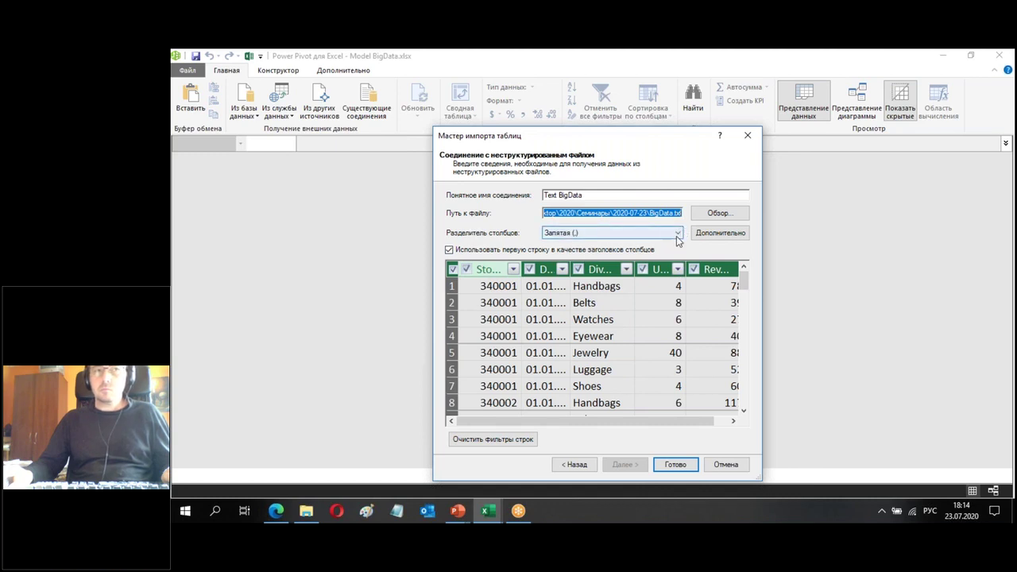
Keep Comma (,) as the column separator and finish the BigData import wizard
click(678, 239)
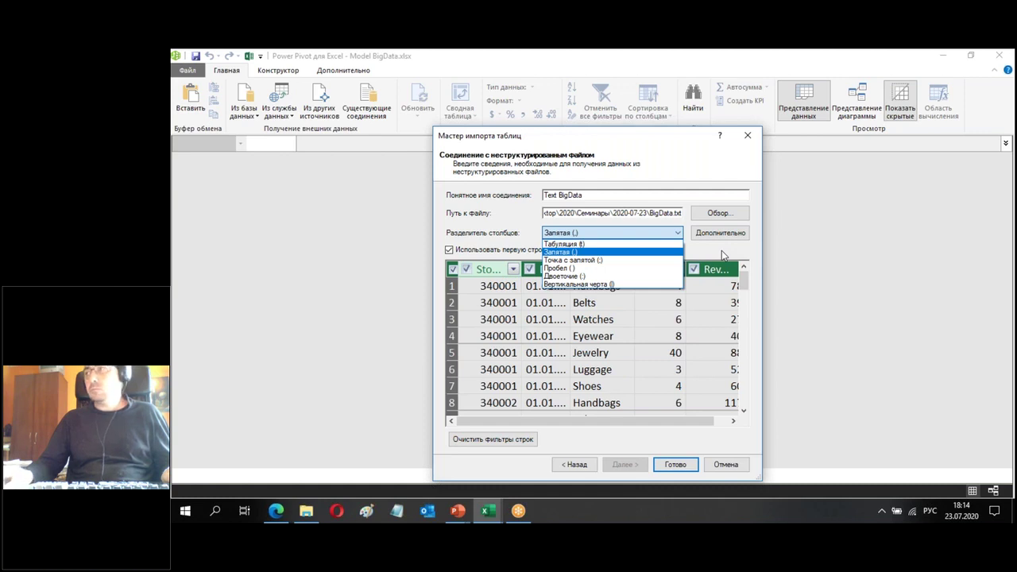
click(722, 254)
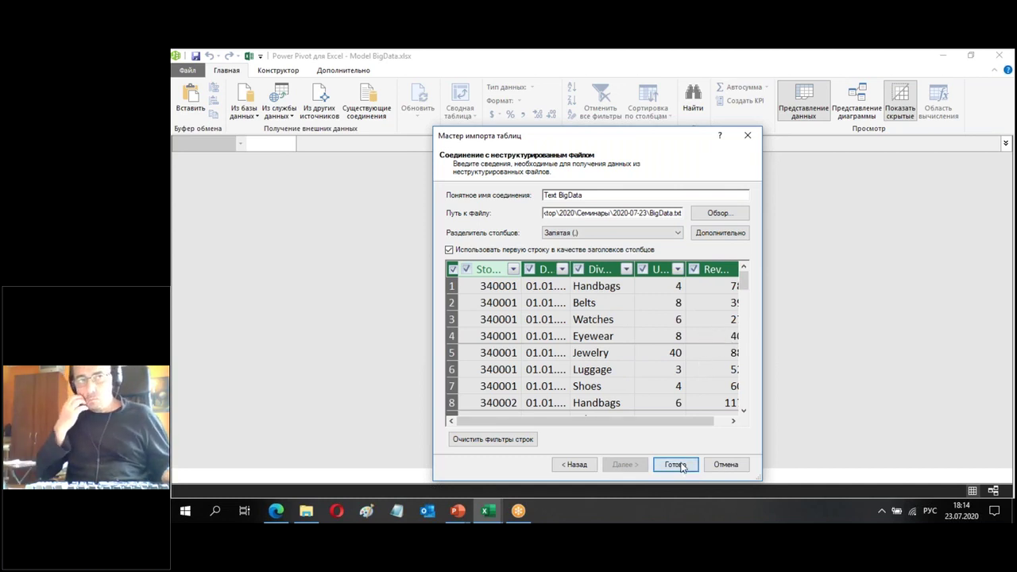
click(677, 466)
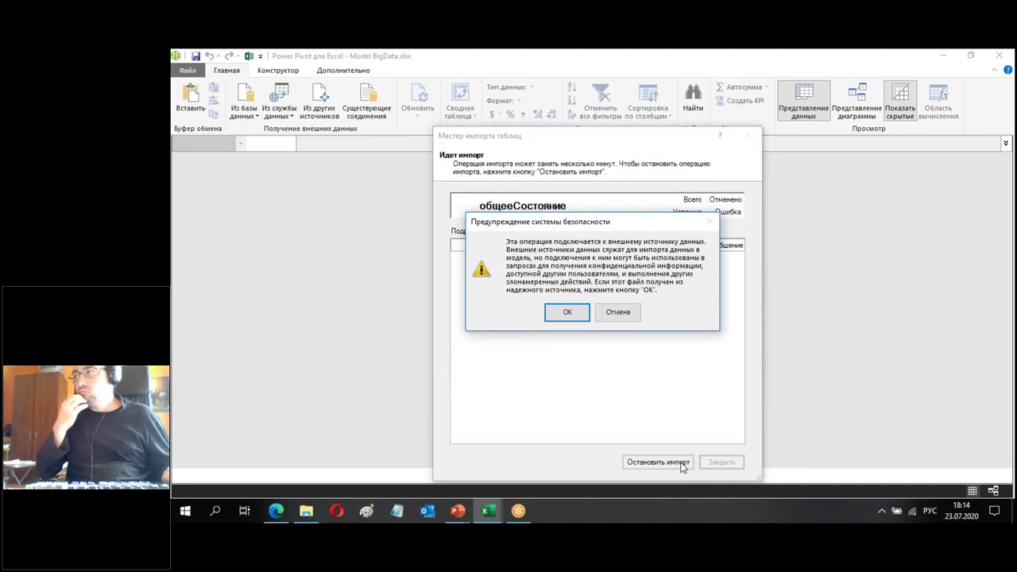
Allow the external-source connection and close the summary after 1 812 888 BigData rows import
click(579, 317)
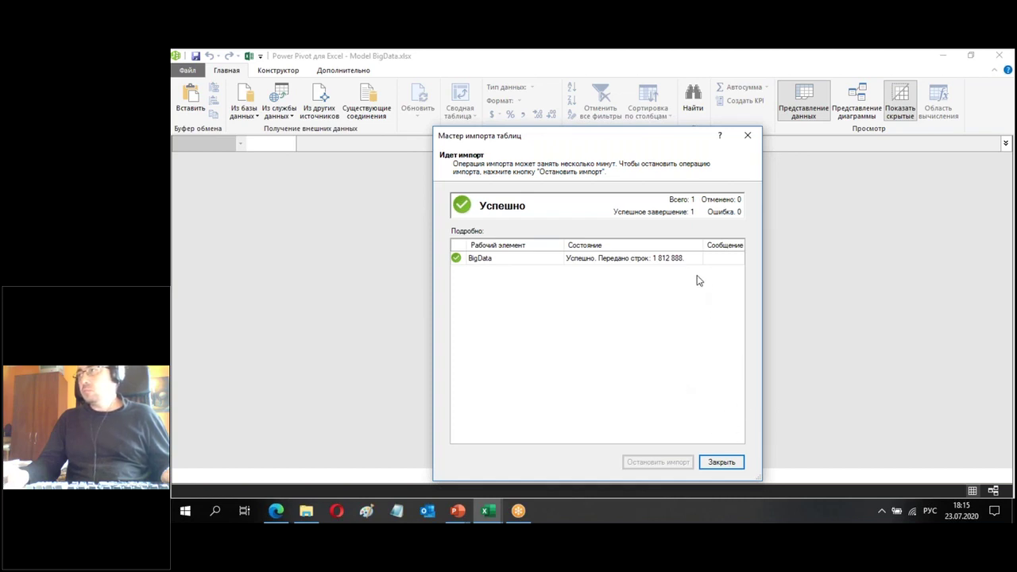
click(719, 463)
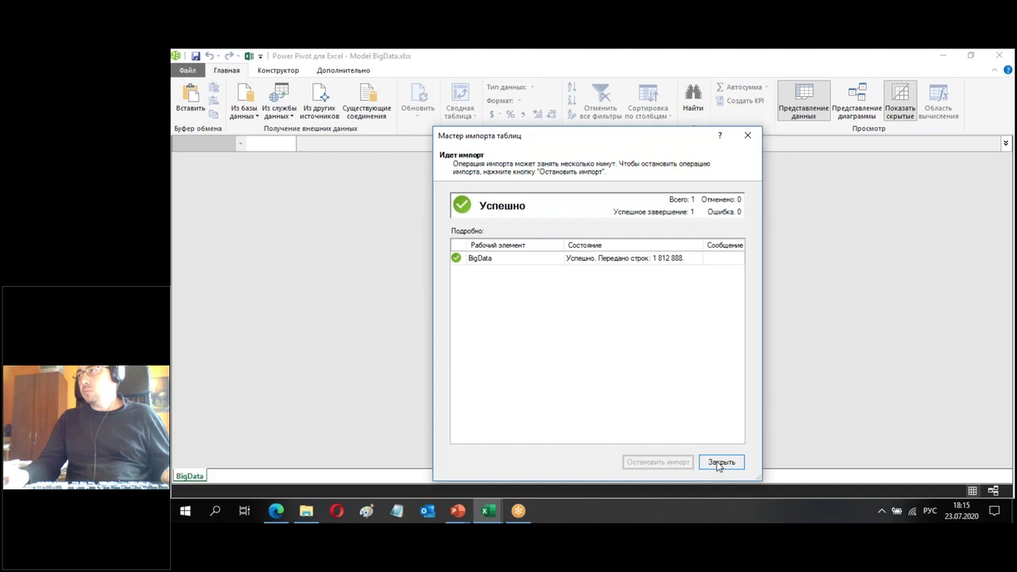
View the imported BigData rows, close Power Pivot, save Model BigData.xlsx, and return to File Explorer
click(330, 280)
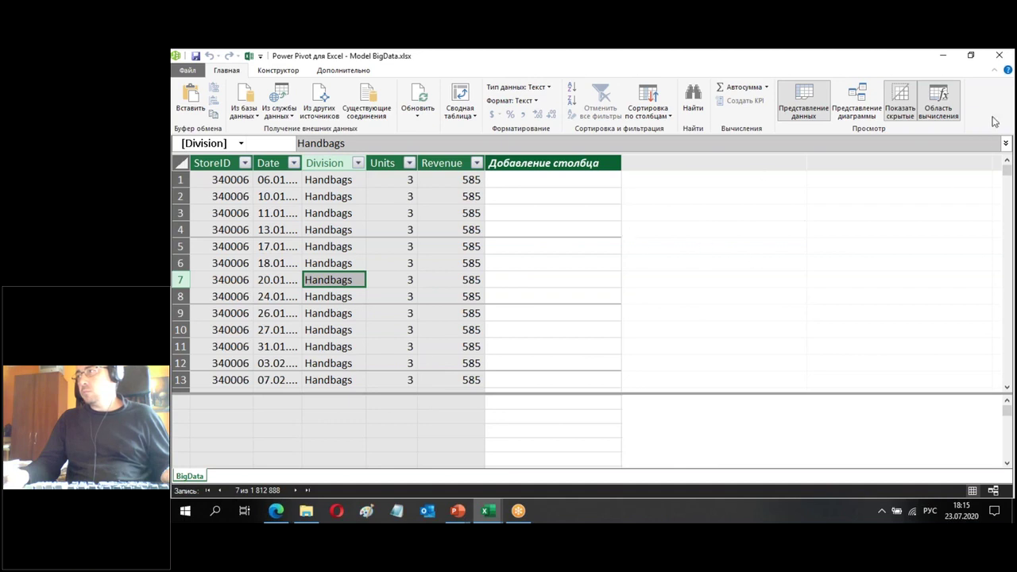
click(999, 54)
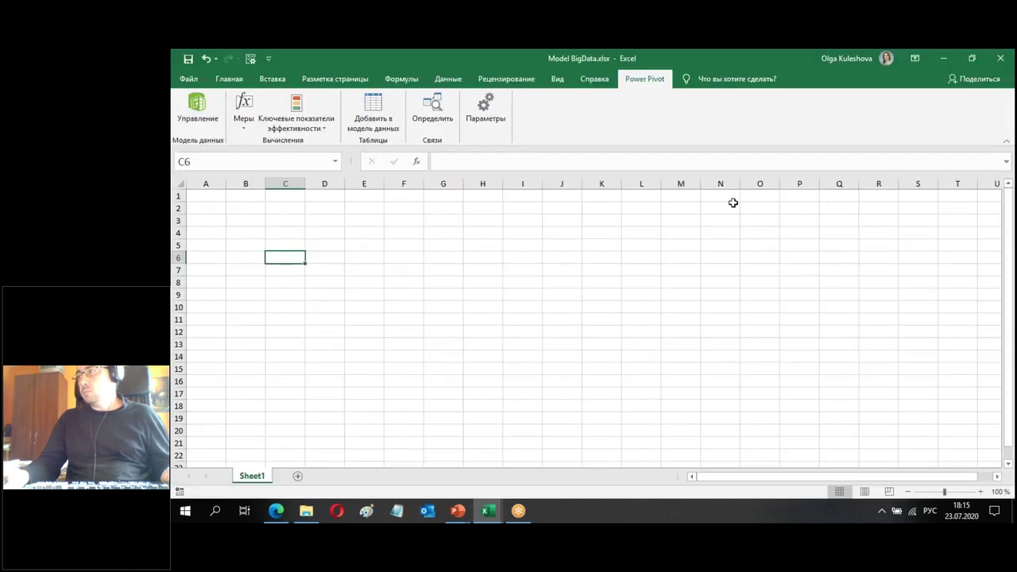
click(188, 59)
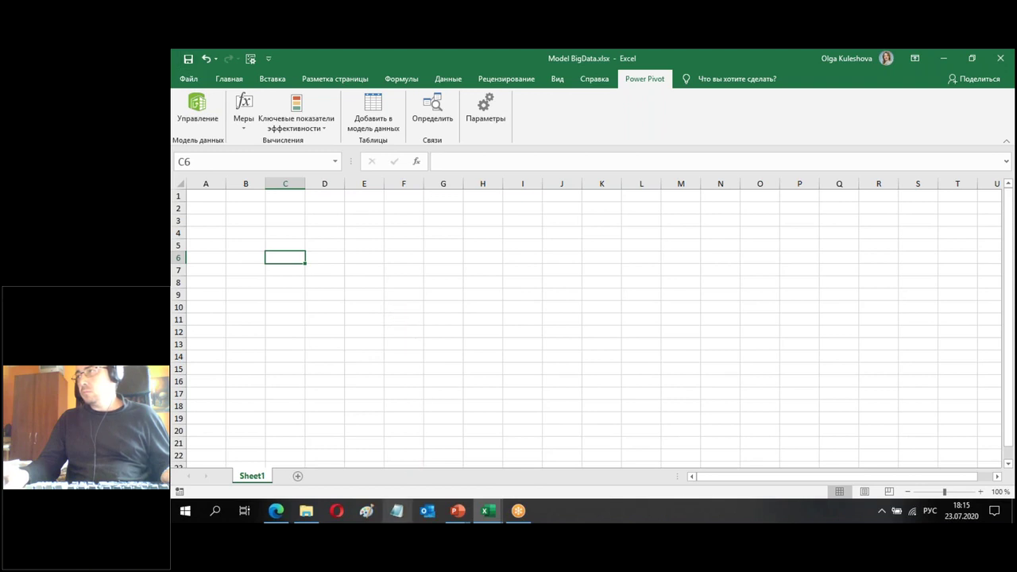
click(306, 511)
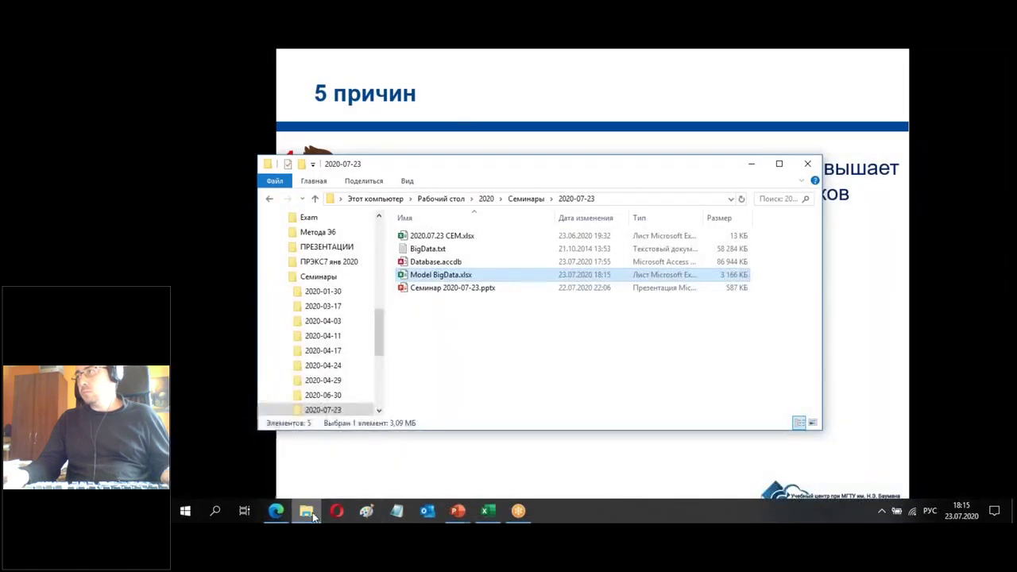
Confirm Model BigData.xlsx is only about 3 MB, then minimize the folder window
click(548, 336)
click(748, 278)
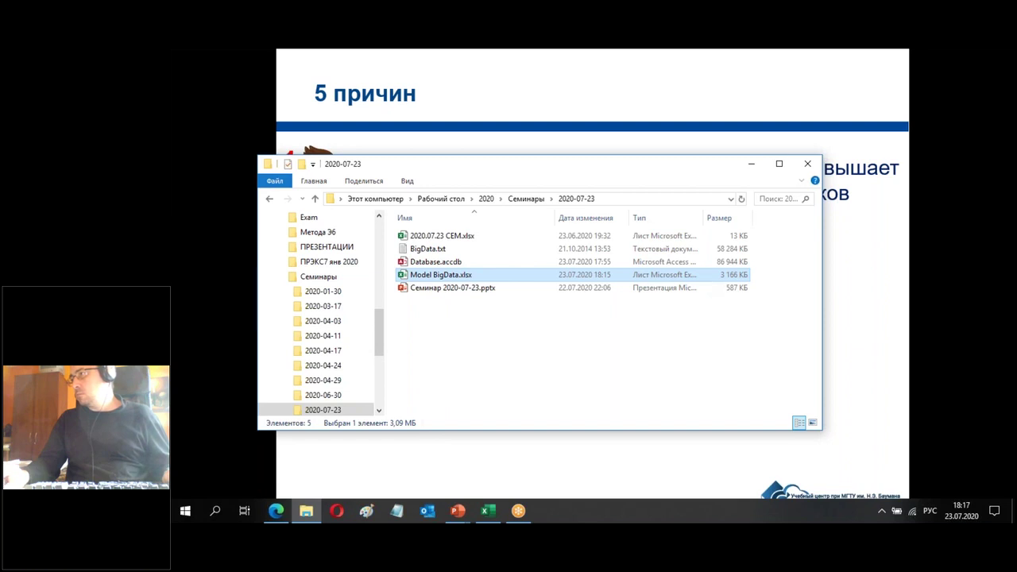
click(750, 163)
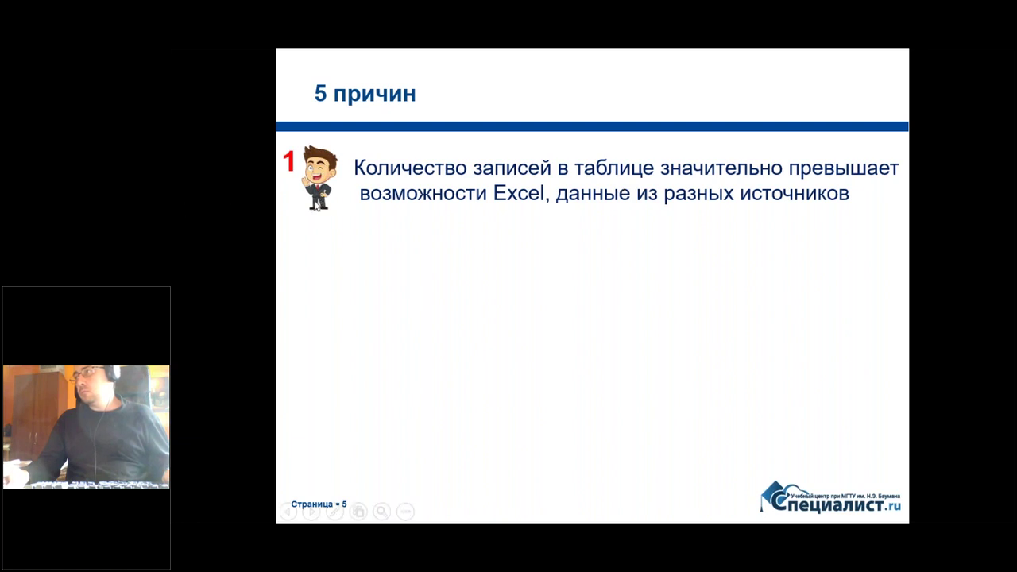
Reveal the slide's second reason on compression, then switch back to the 2020-07-23 folder
click(316, 205)
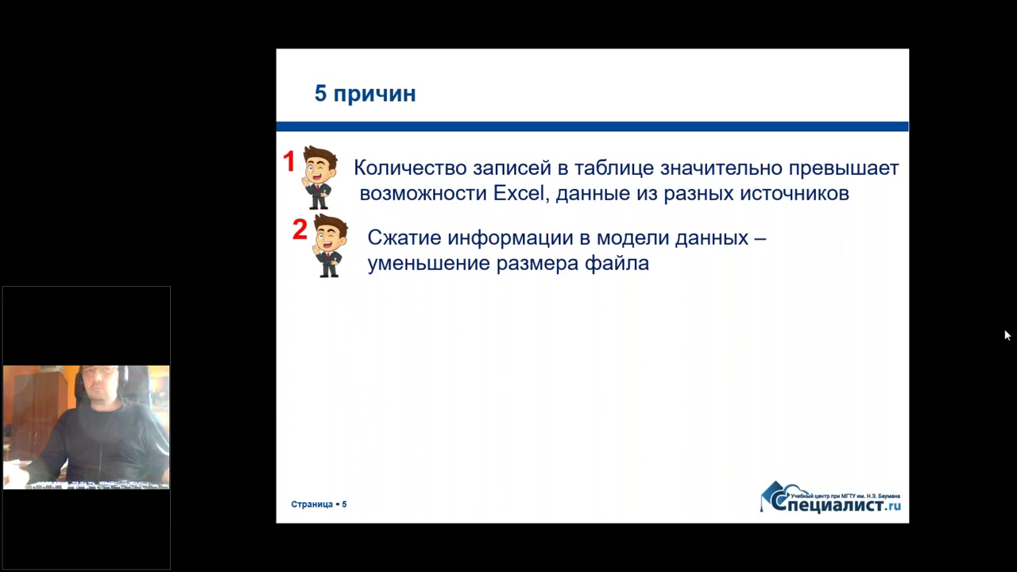
key(alt+Tab)
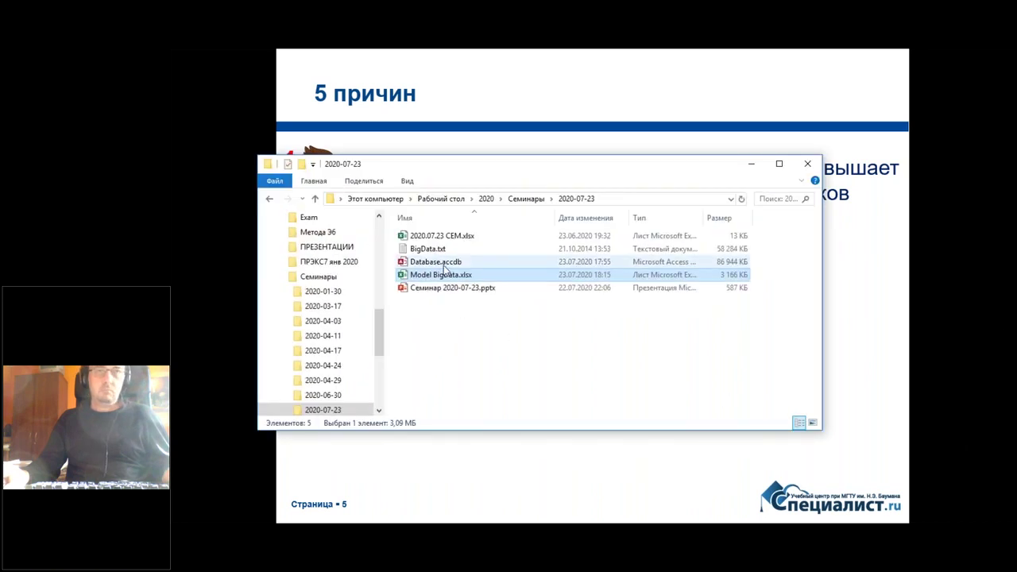
Open the 02 Работа с моделью PowerPivot v6.xlsx workbook and its Power Pivot model window
click(442, 265)
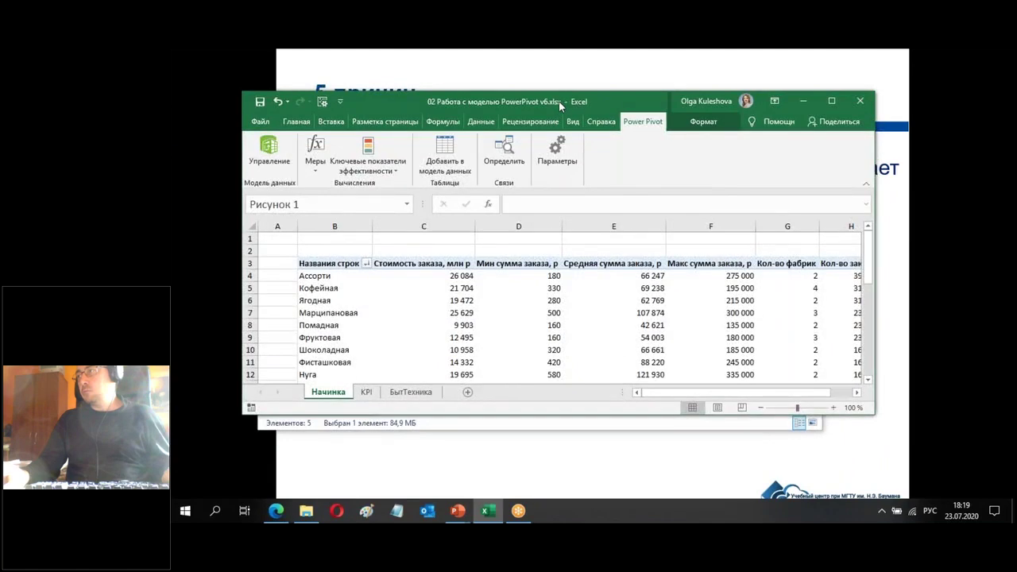
double_click(558, 101)
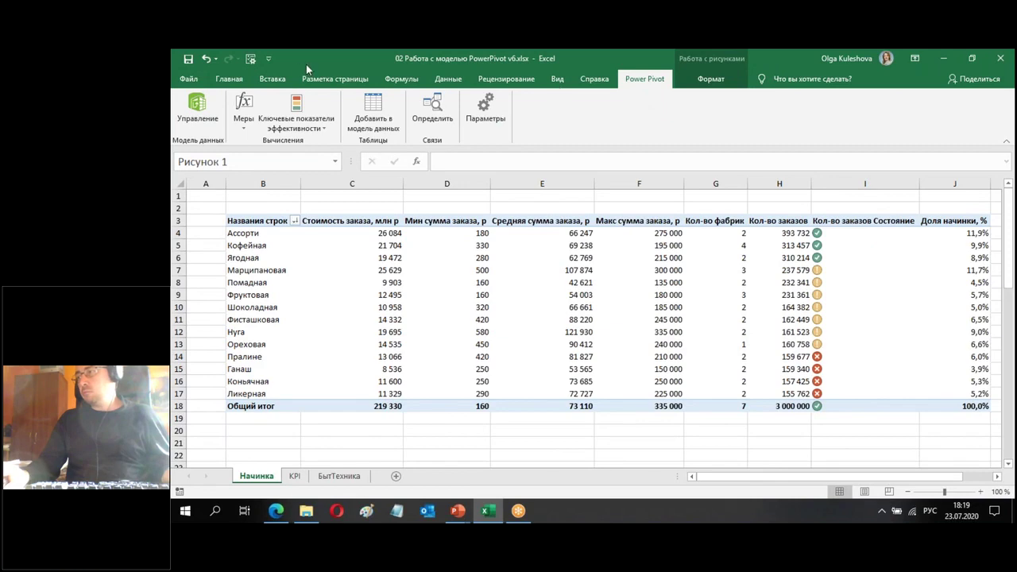
click(189, 122)
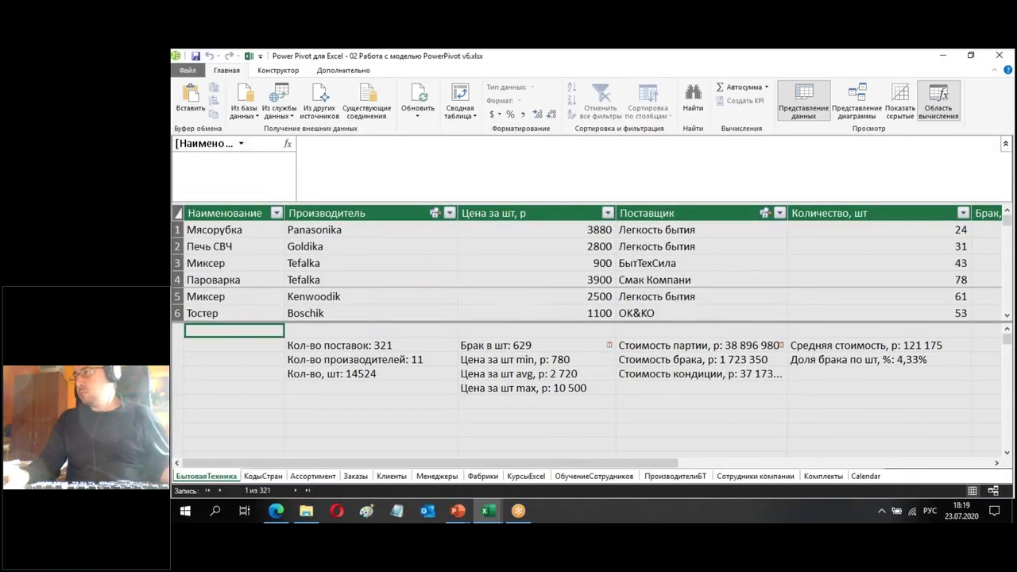
Switch to Diagram View and fit БытоваяТехника, Заказы, Клиенты, Calendar and the other tables into view
click(862, 104)
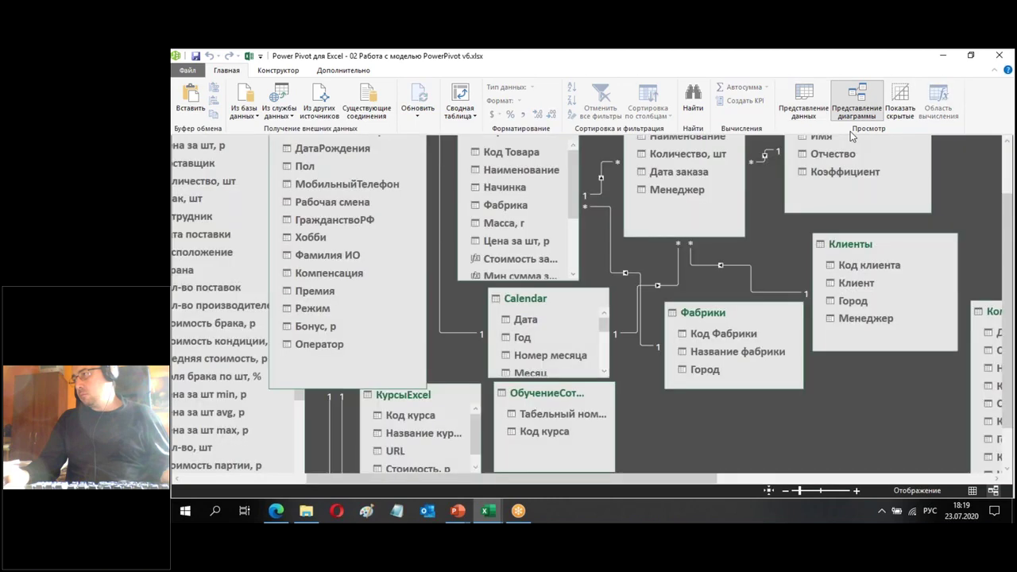
click(769, 492)
scroll(733, 382, up, 1)
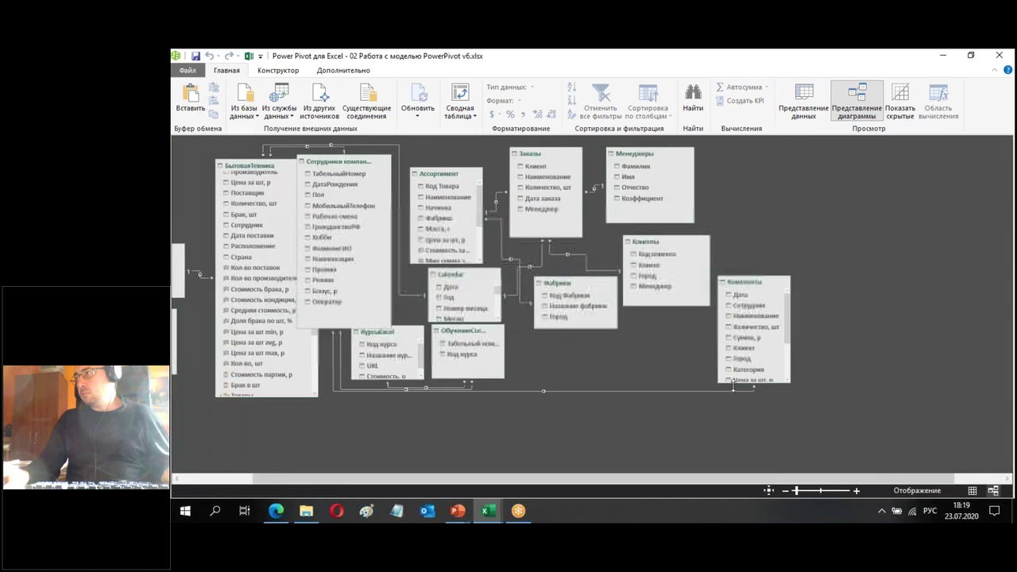
drag(747, 480, 671, 480)
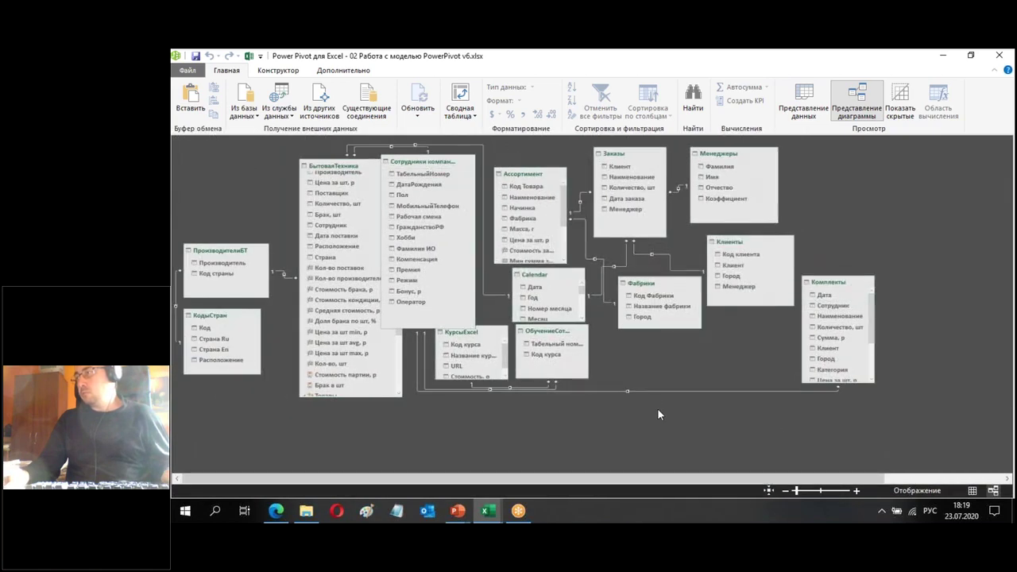
scroll(657, 410, up, 1)
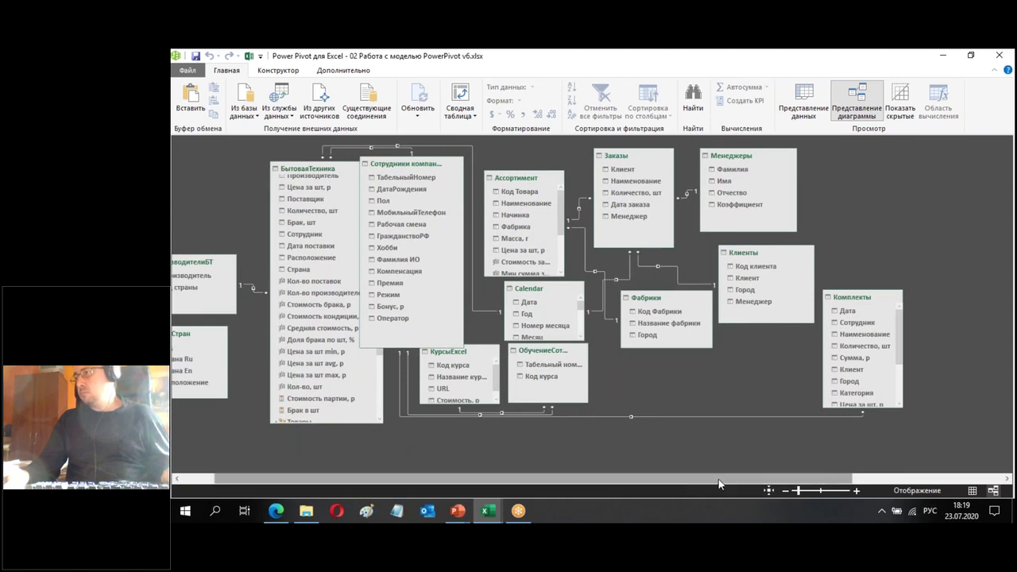
drag(719, 480, 617, 481)
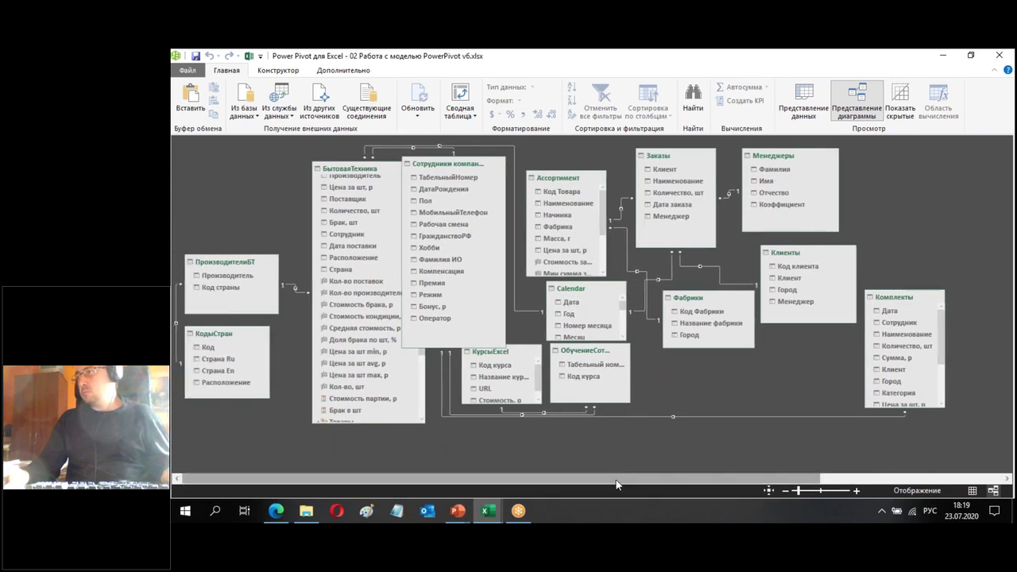
mouse_move(569, 190)
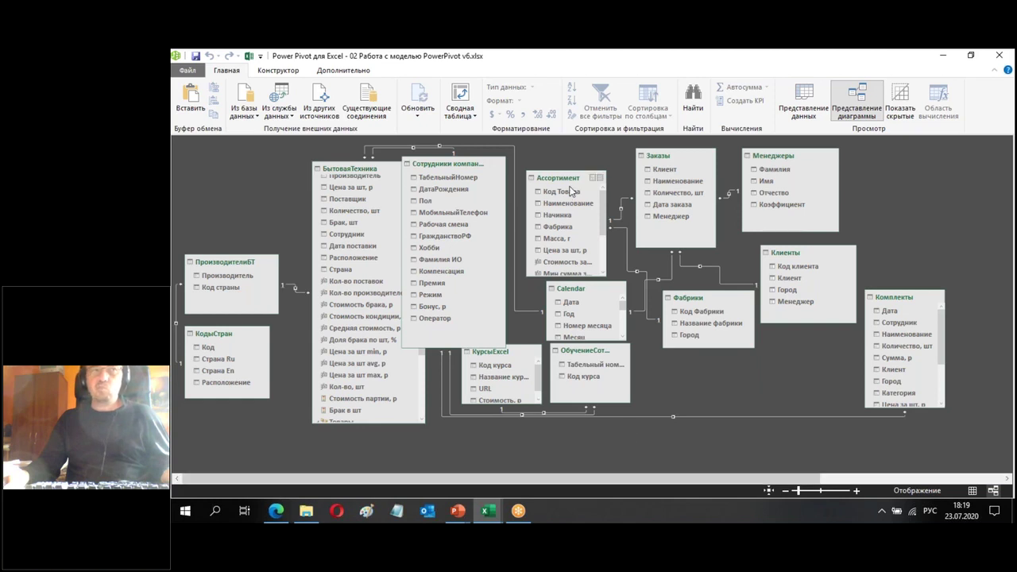
Reposition the Ассортимент, Заказы, Сотрудники компании, КурсыExcel and БытоваяТехника tables on the diagram
drag(585, 176, 608, 160)
drag(679, 161, 698, 162)
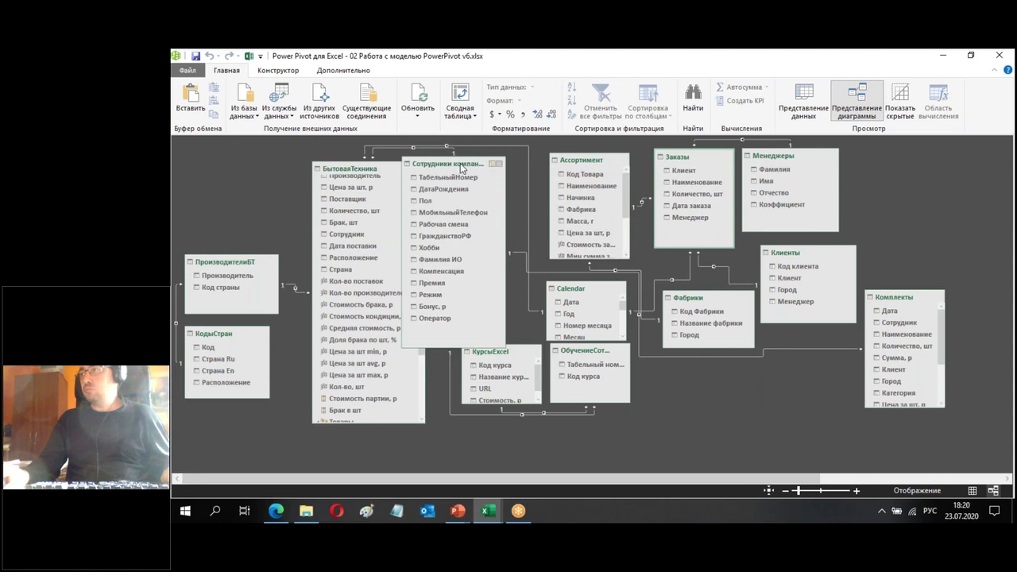
drag(460, 166, 490, 164)
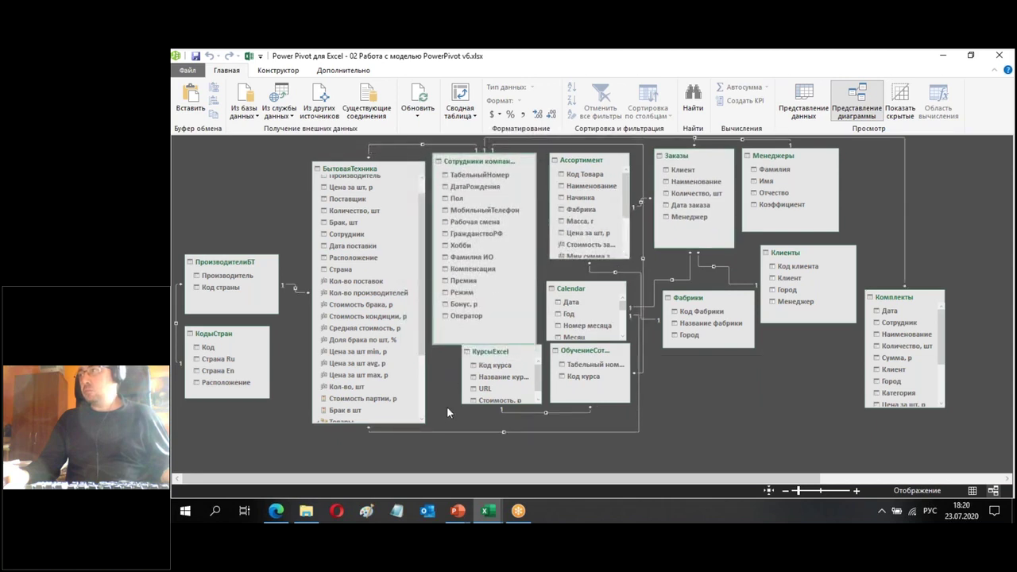
drag(505, 357, 490, 379)
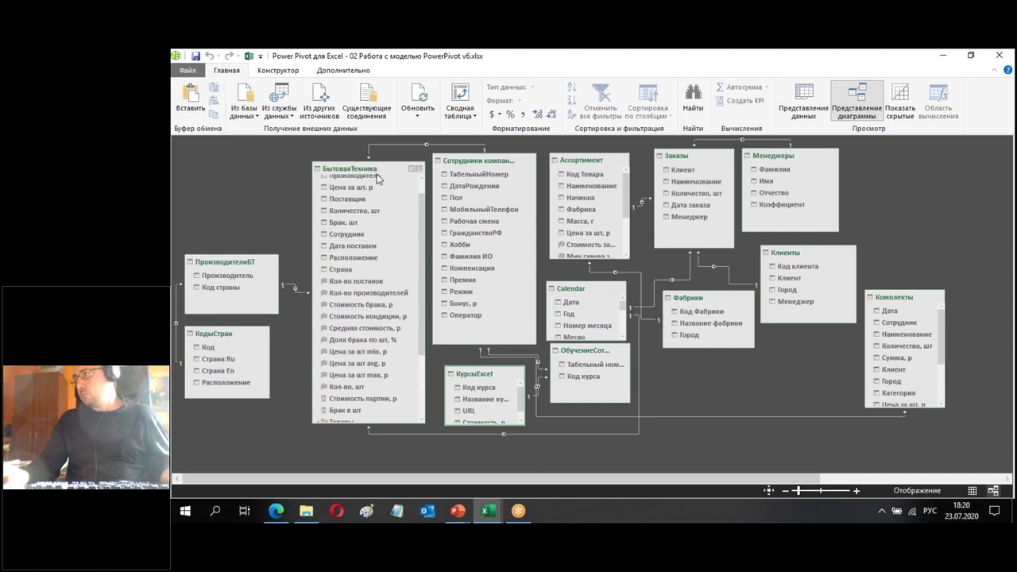
drag(378, 174, 344, 172)
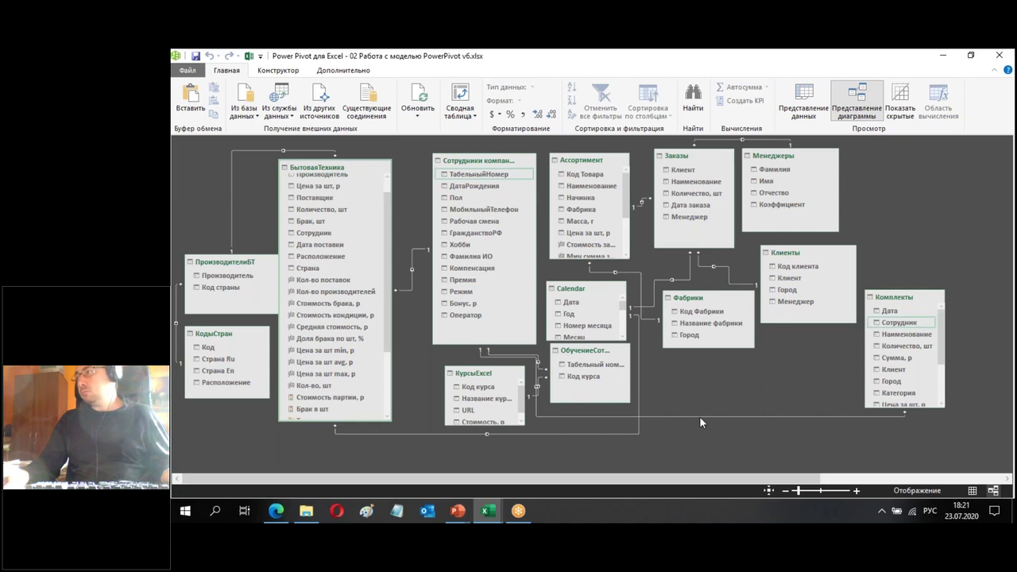
Delete the relationship between БытоваяТехника's Сотрудник and Сотрудники компании's ТабельныйНомер
click(412, 262)
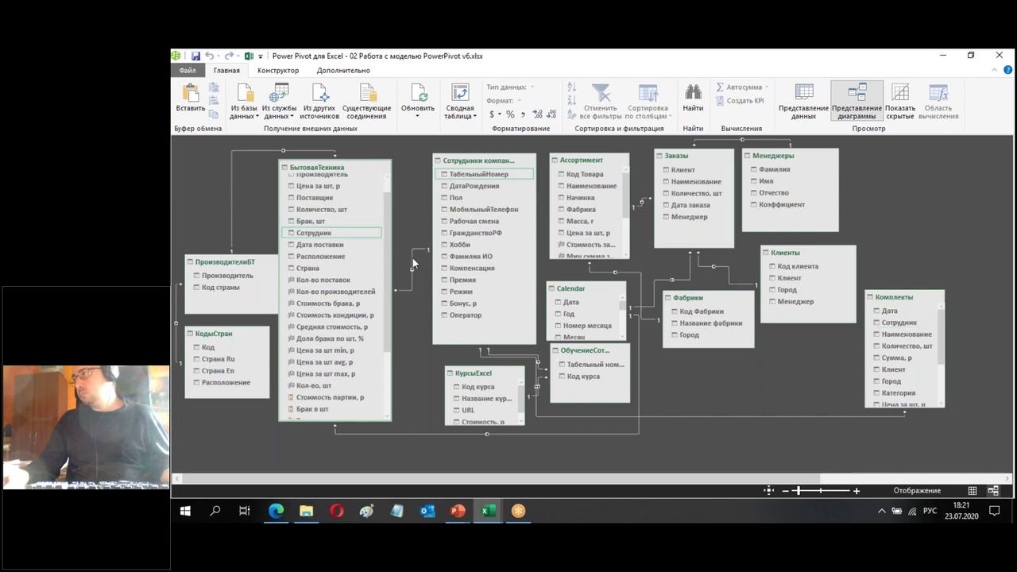
key(Delete)
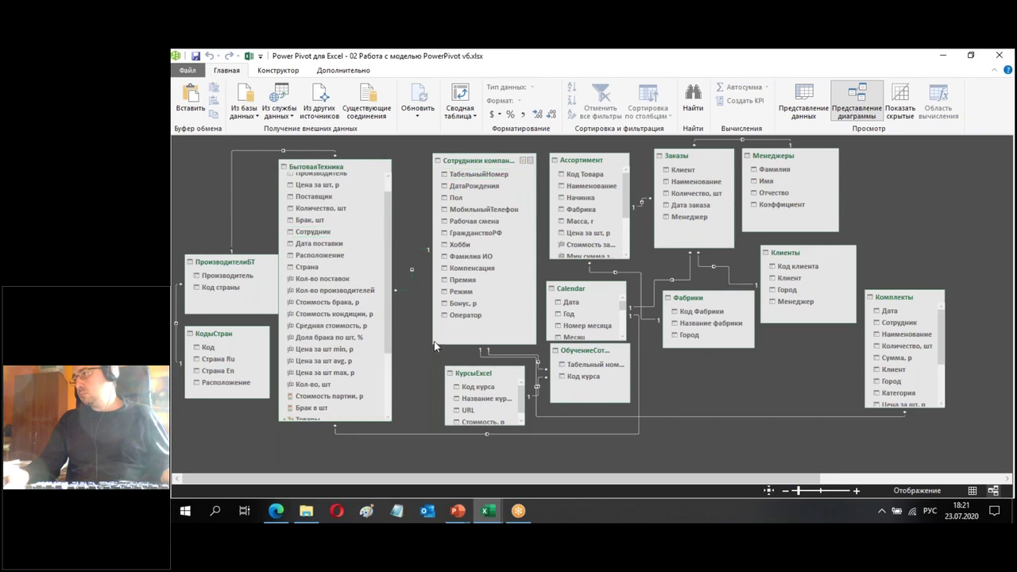
click(554, 294)
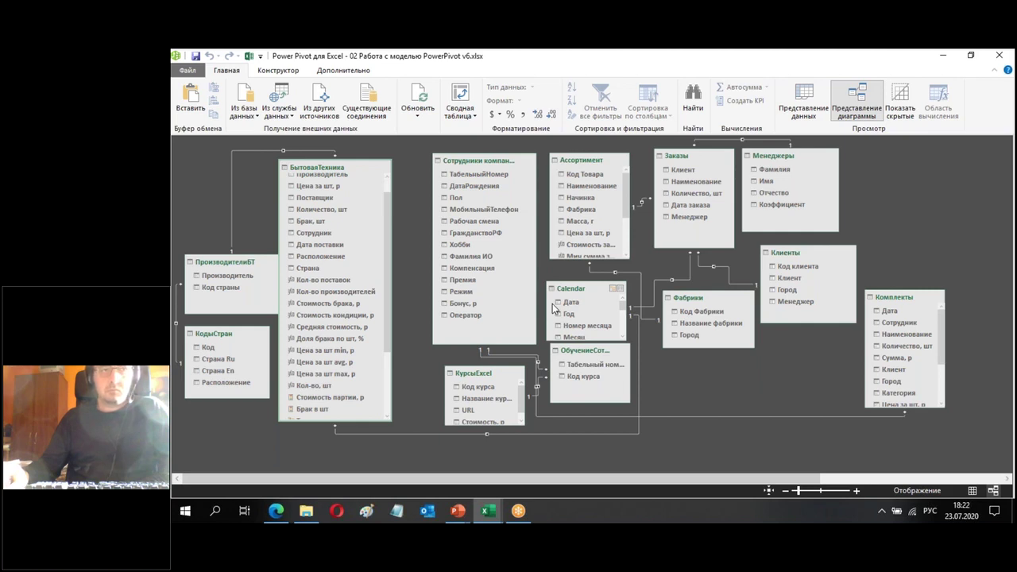
scroll(374, 246, up, 1)
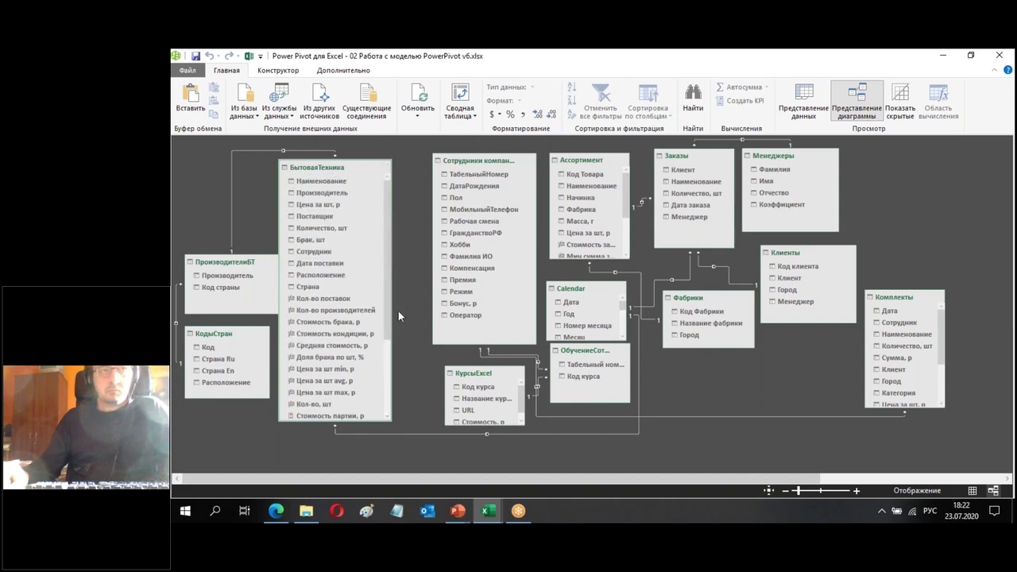
mouse_move(492, 187)
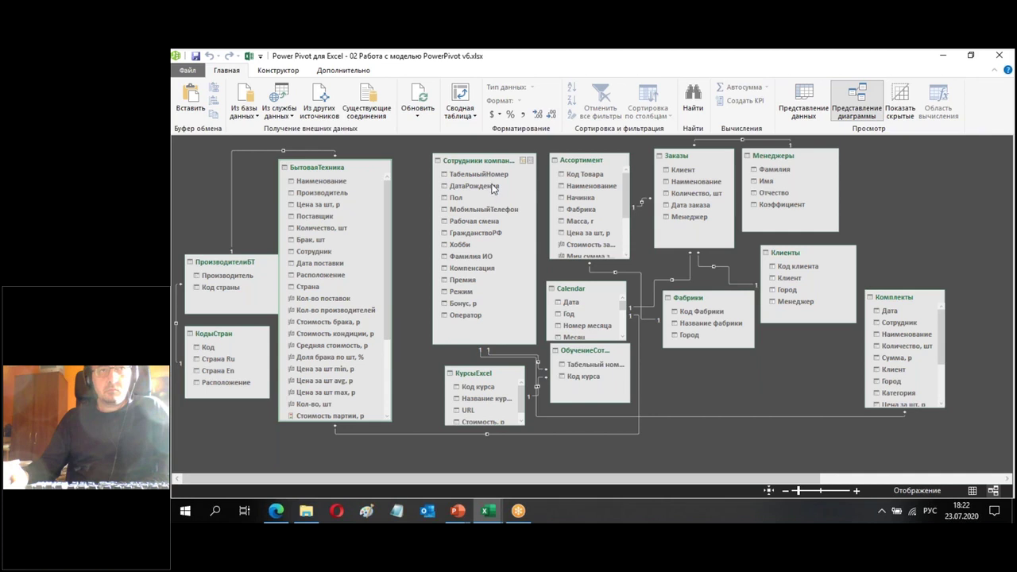
right_click(481, 161)
key(Escape)
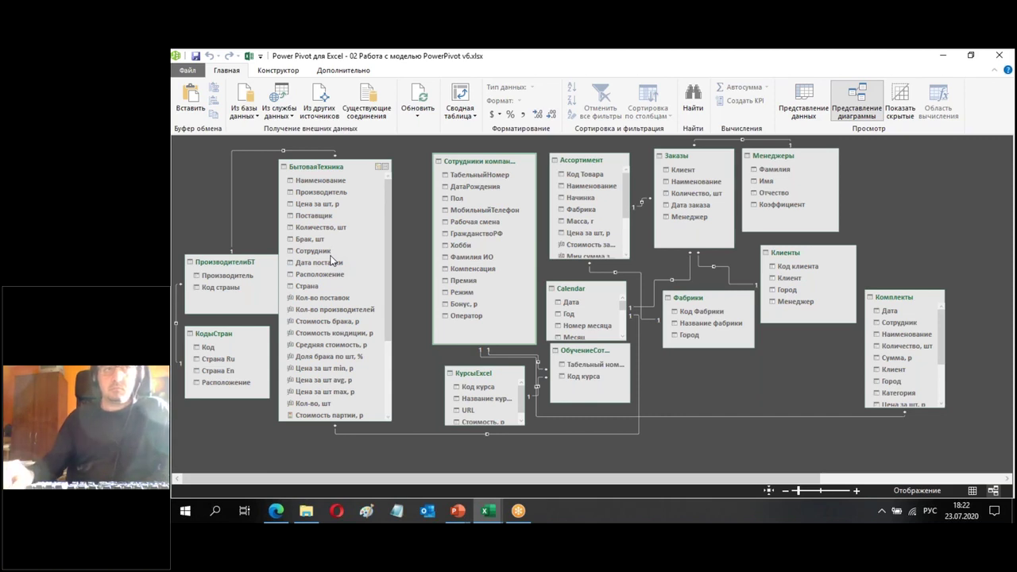
click(486, 175)
drag(401, 205, 326, 253)
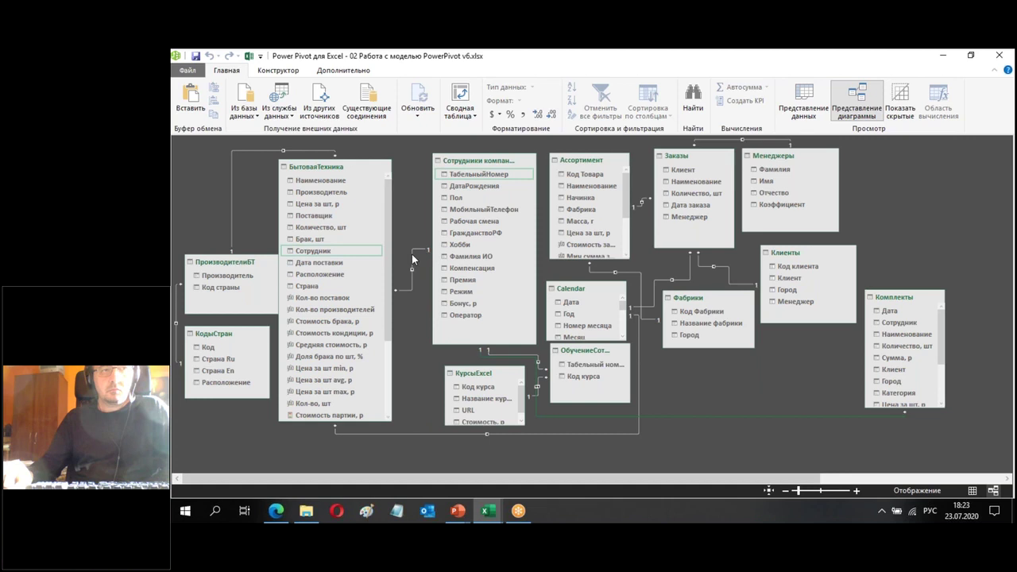
click(412, 257)
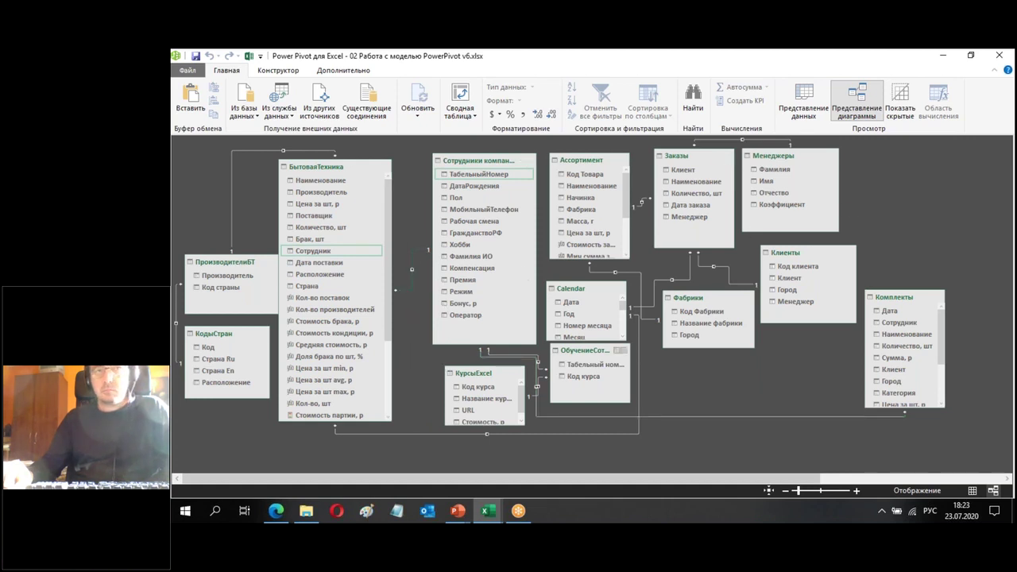
double_click(413, 293)
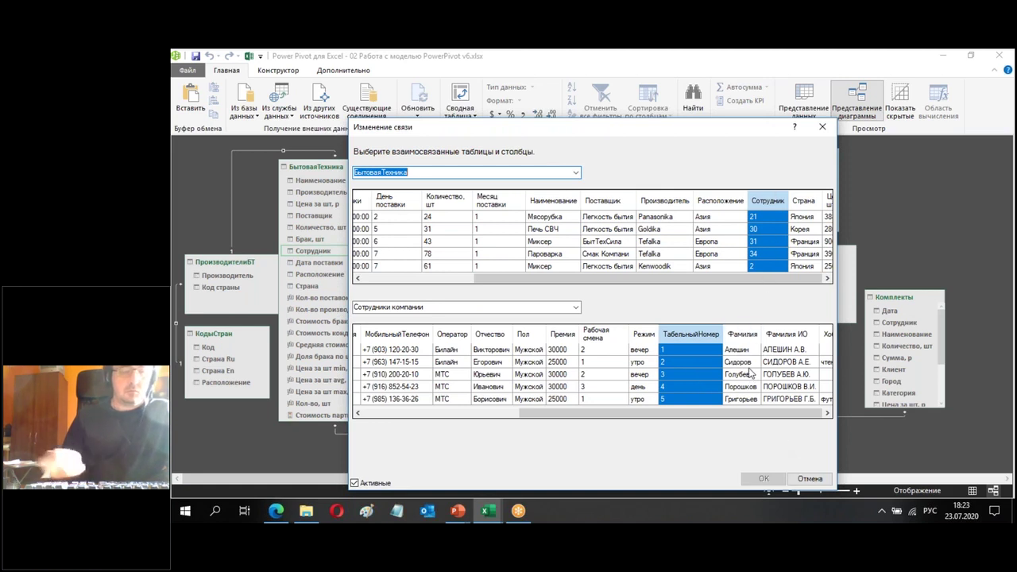
Try relating on Фамилия, then keep the Сотрудник link on ТабельныйНомер and confirm
click(748, 363)
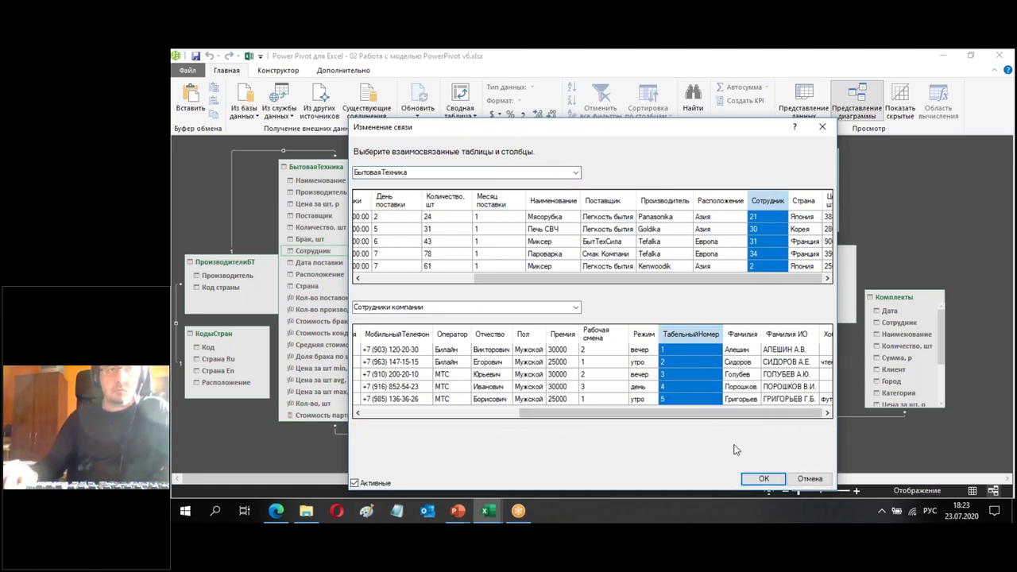
click(745, 370)
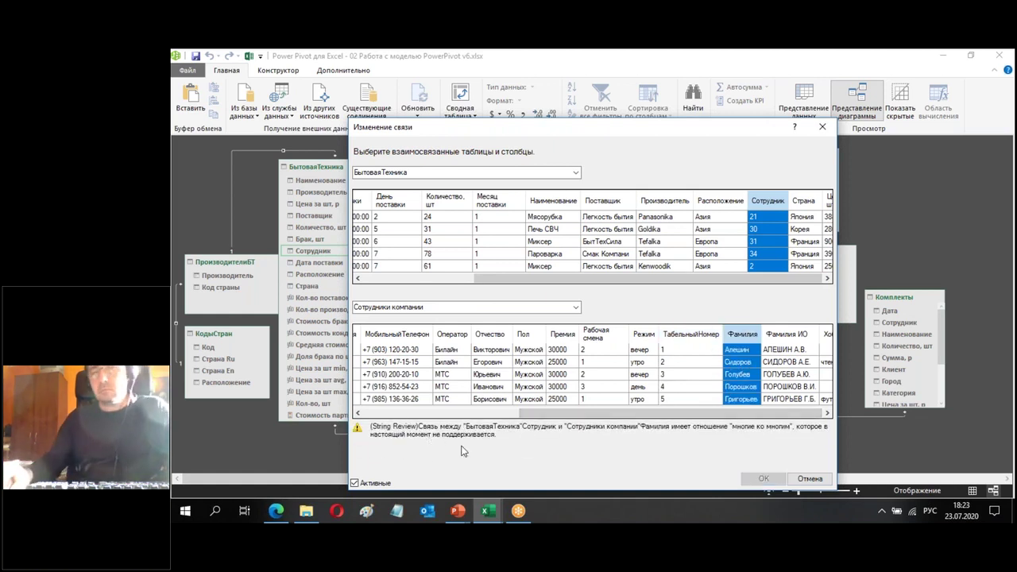
click(686, 370)
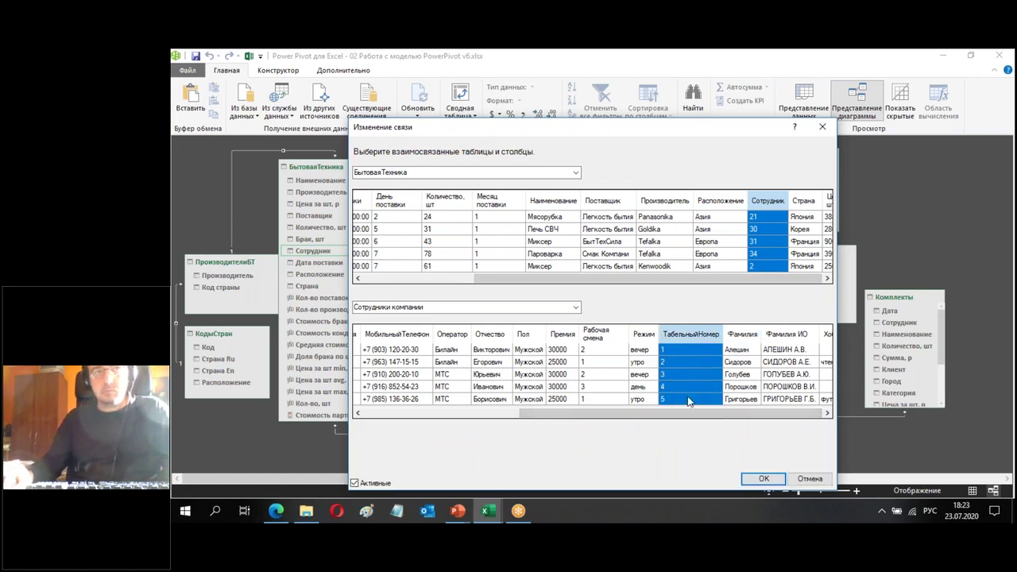
click(764, 479)
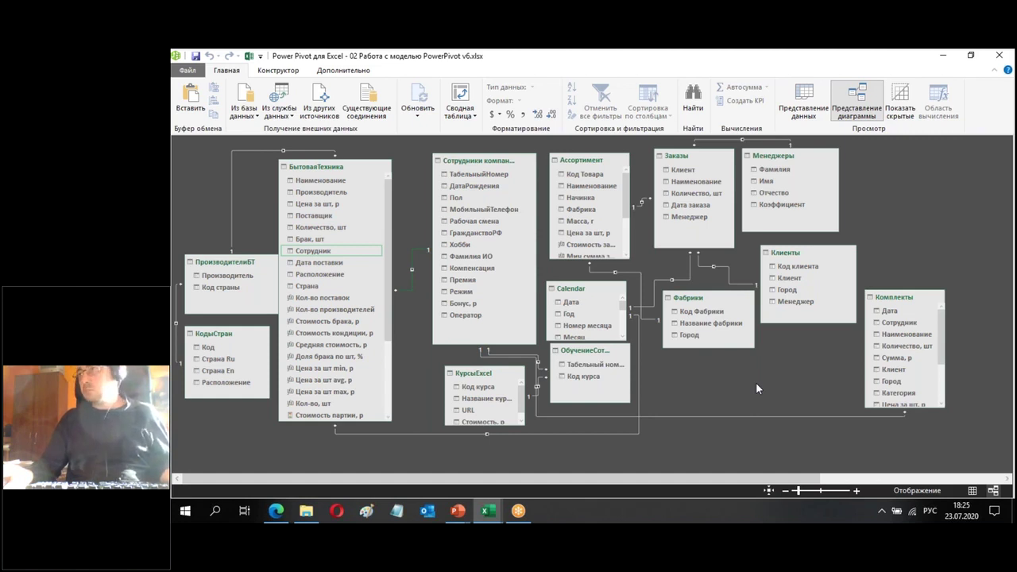
click(461, 94)
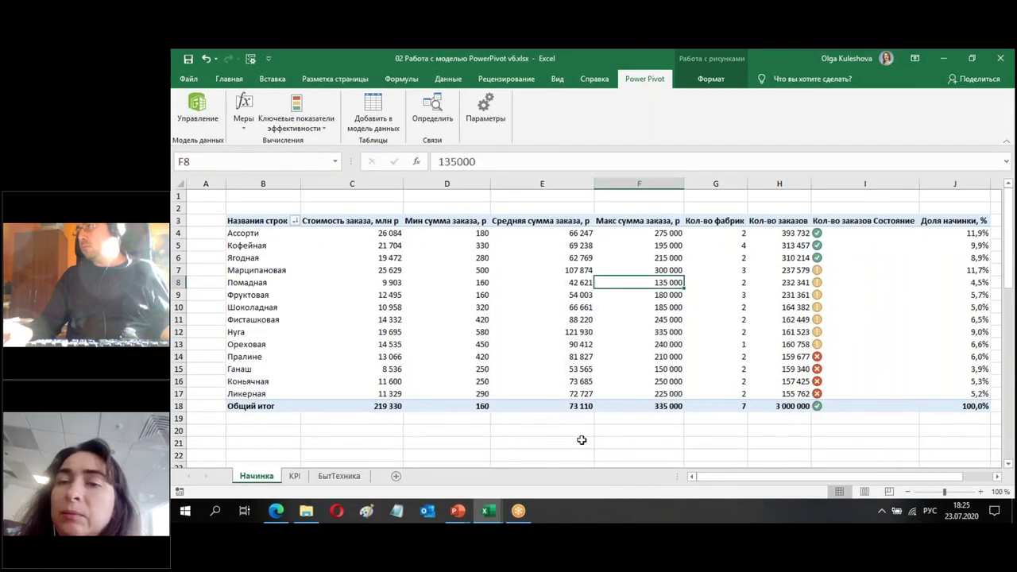
Place Сводная таблица1 on new sheet Лист1, collapse the ribbon, and browse all model tables in the field list
click(640, 307)
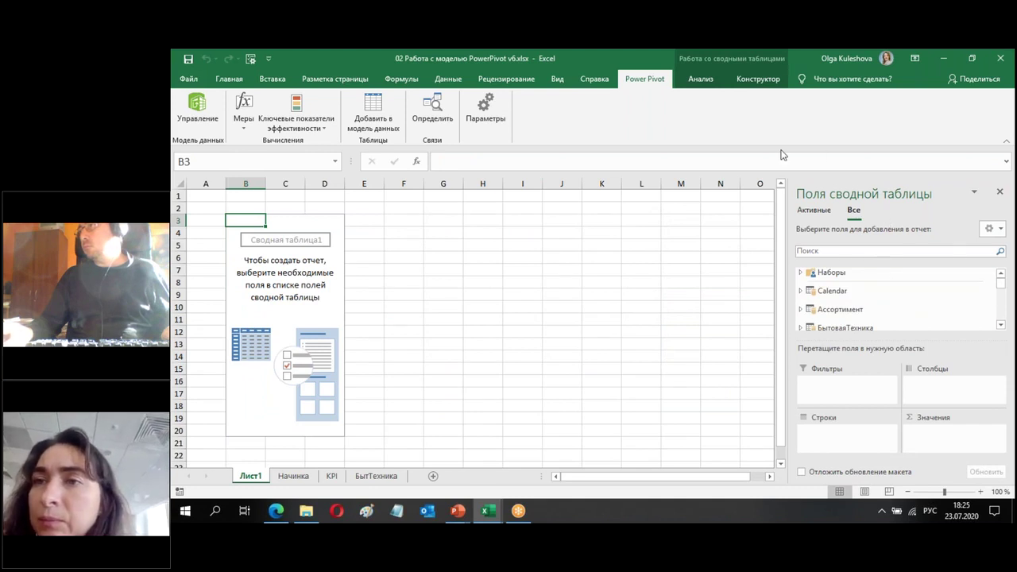
key(ctrl+F1)
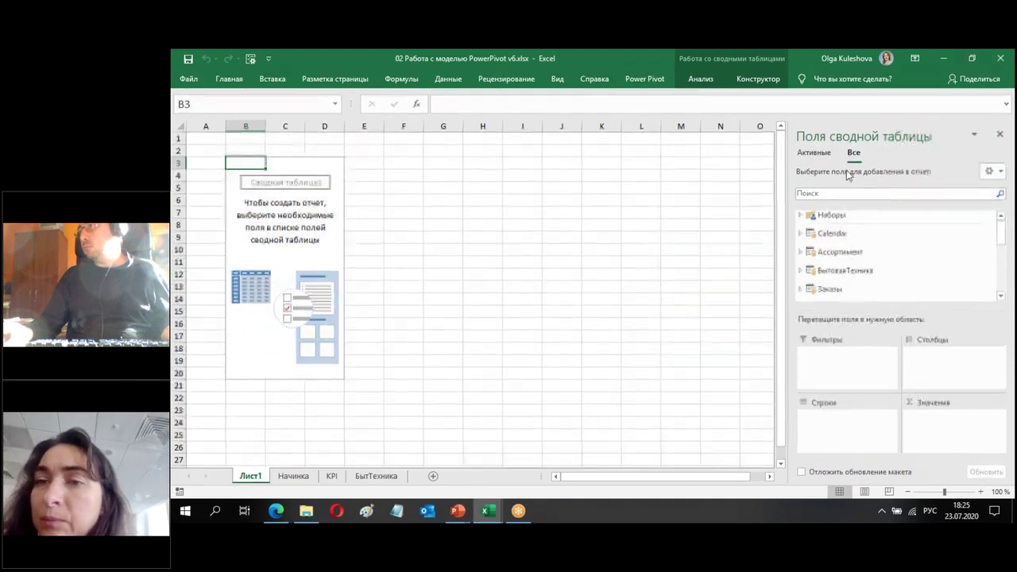
click(825, 153)
click(854, 153)
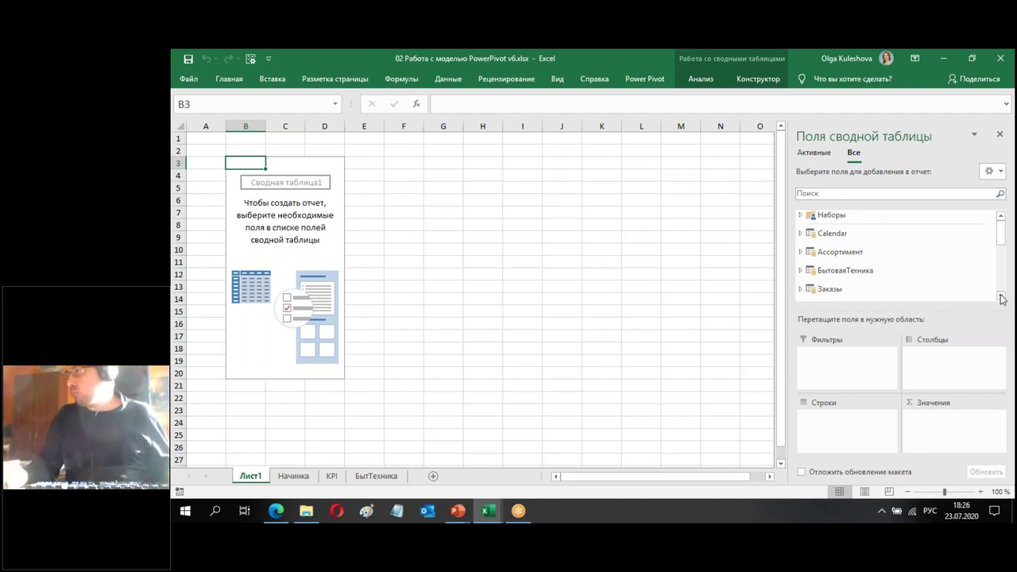
click(1001, 296)
click(1001, 297)
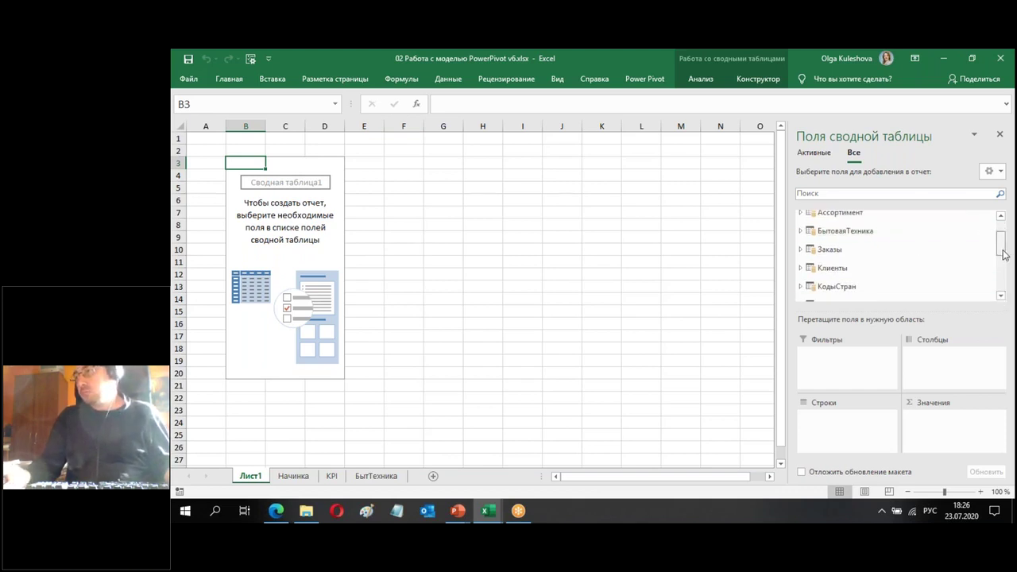
drag(1002, 249, 1005, 239)
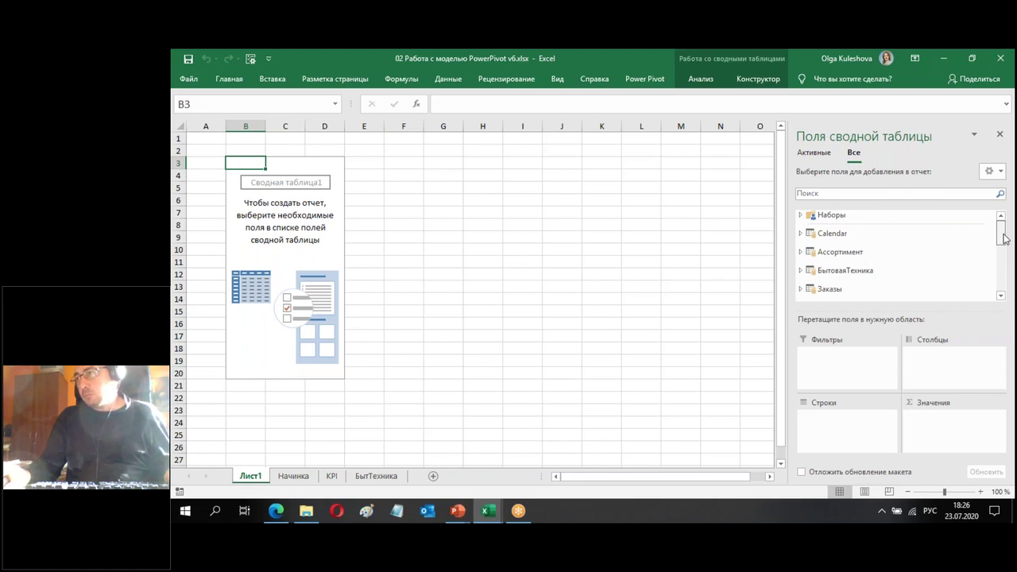
drag(1004, 239, 999, 292)
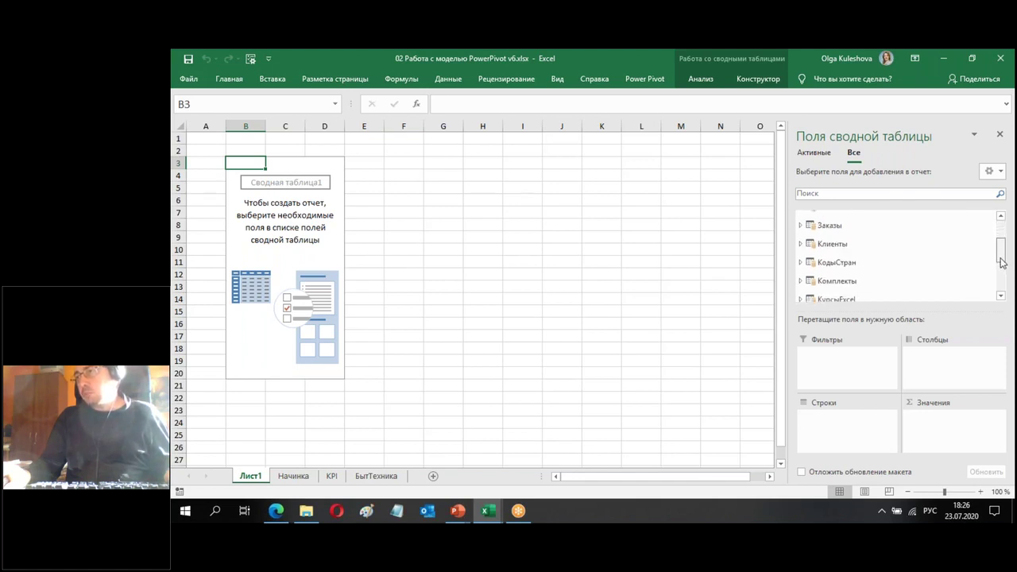
mouse_move(1000, 295)
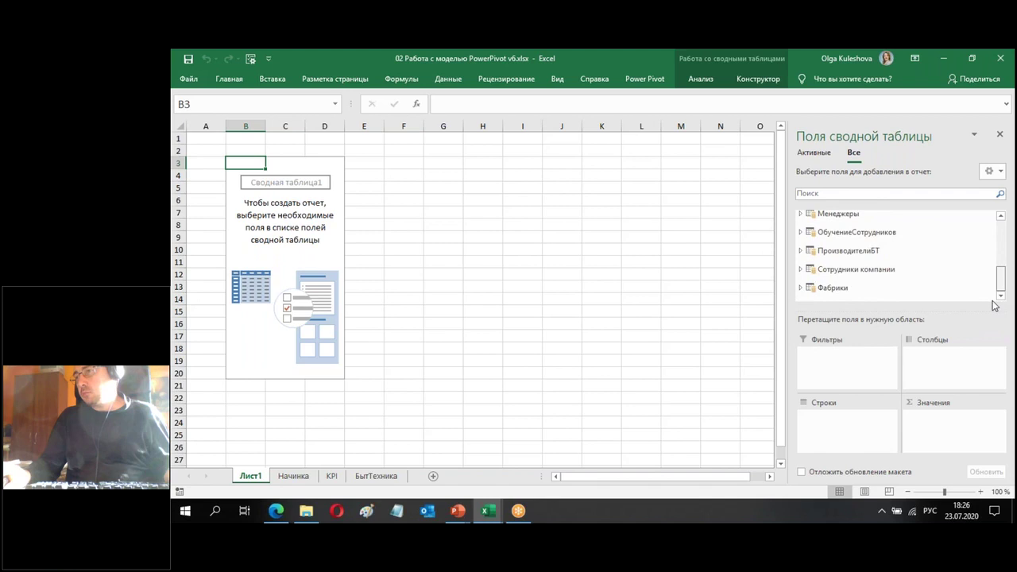
drag(1001, 278, 1002, 229)
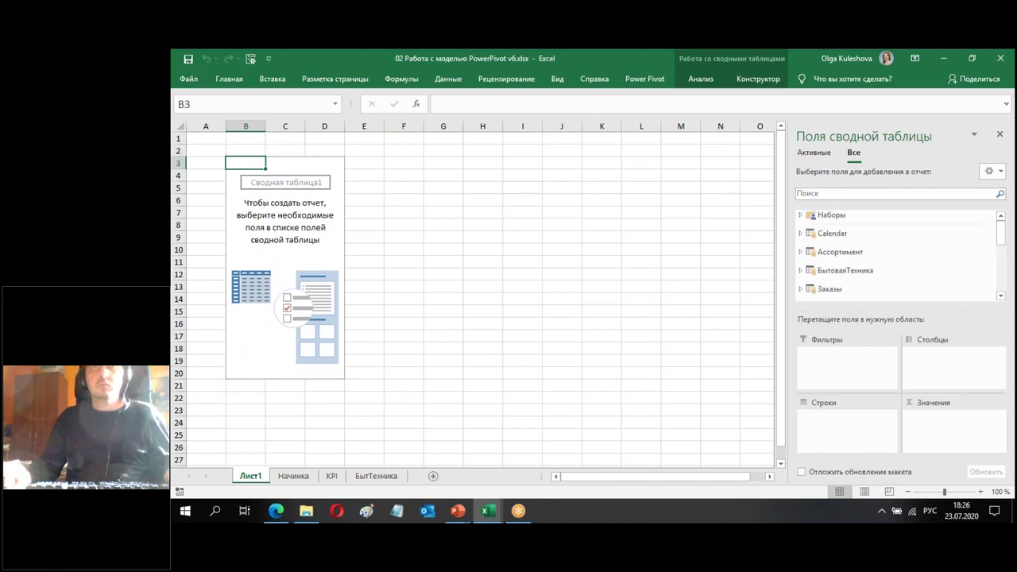
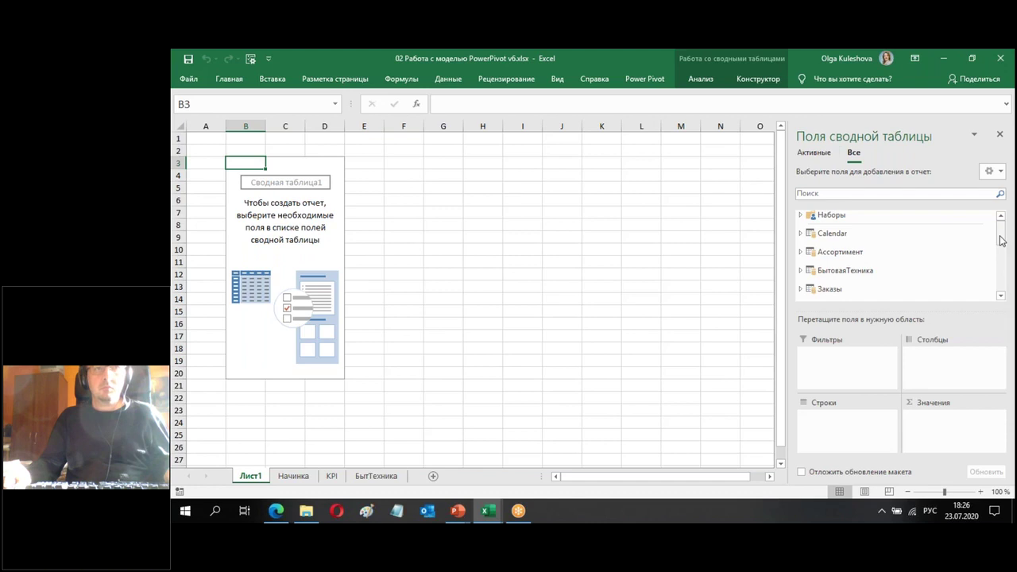
Put Ассортимент's Наименование in the pivot rows and sum Заказы's Количество, шт per product
click(854, 257)
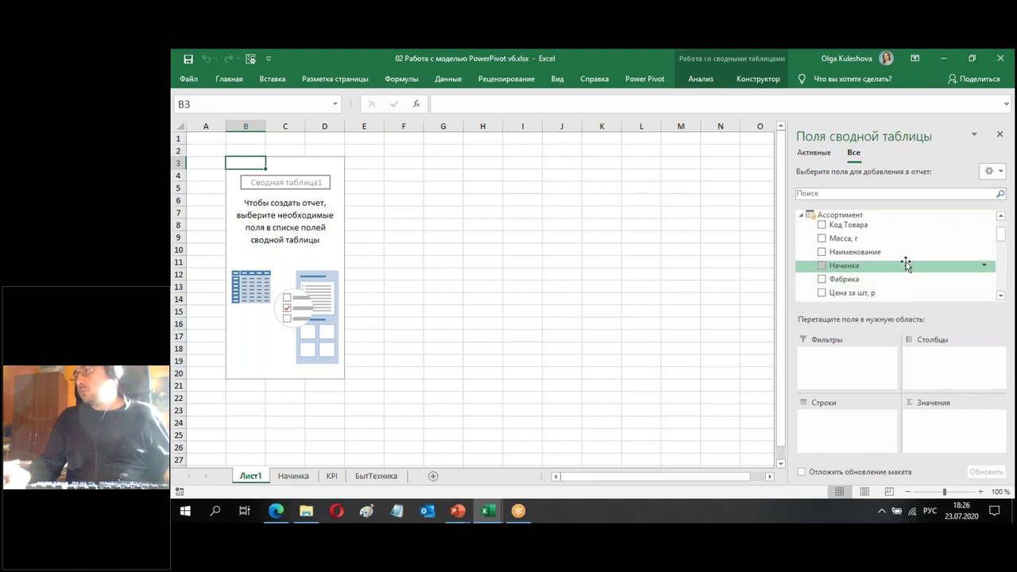
click(821, 252)
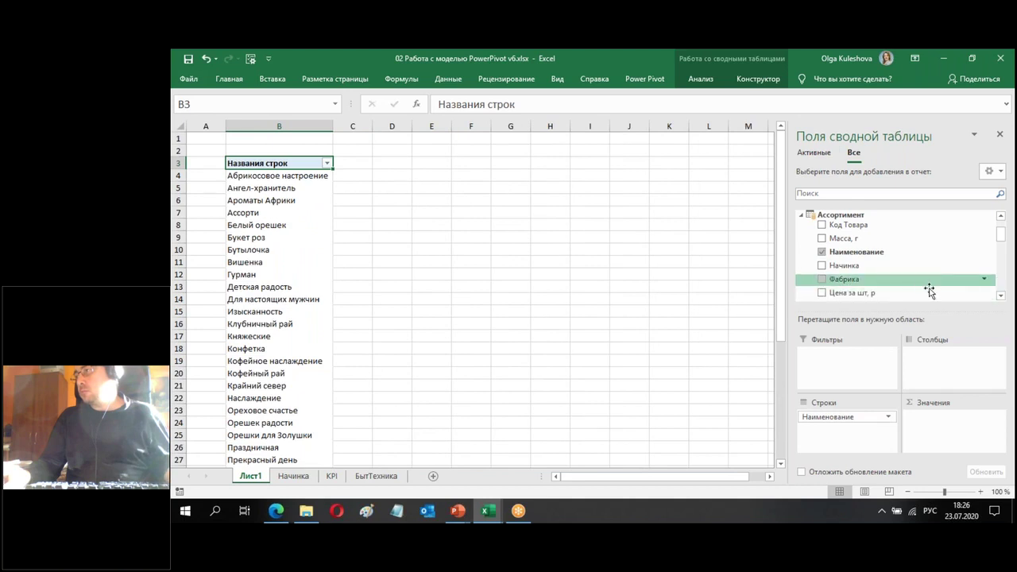
click(1000, 295)
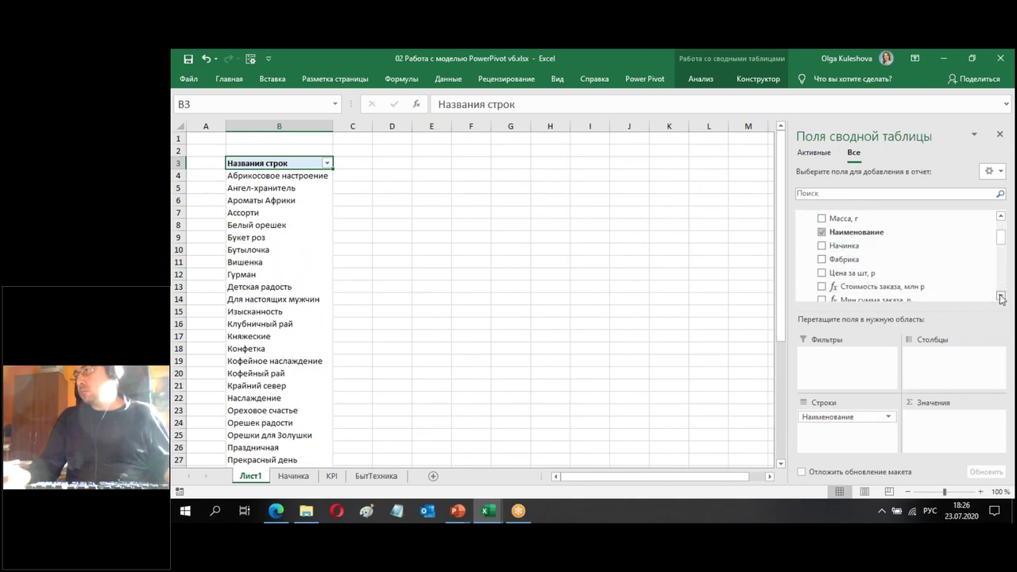
click(1000, 295)
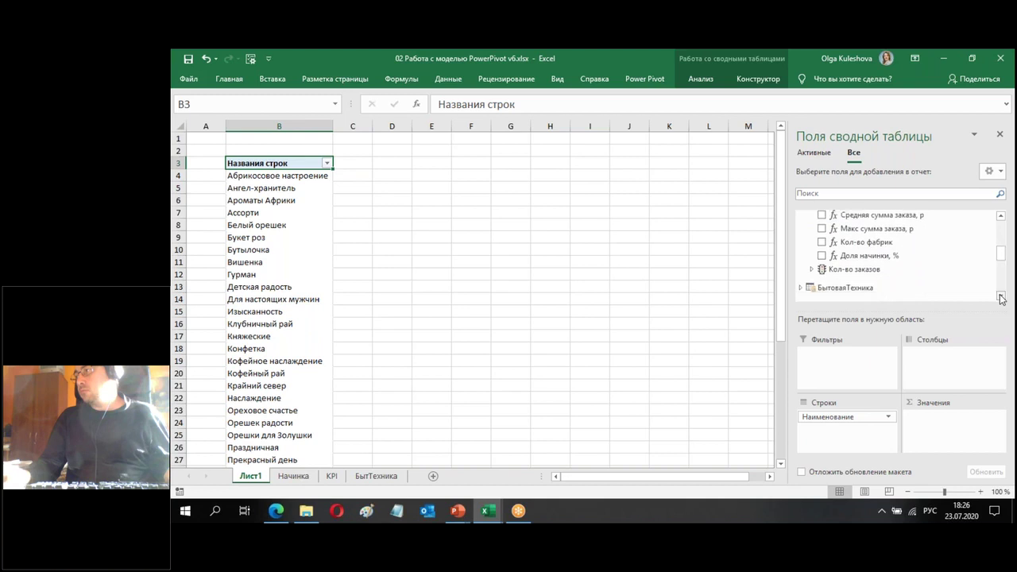
click(1000, 296)
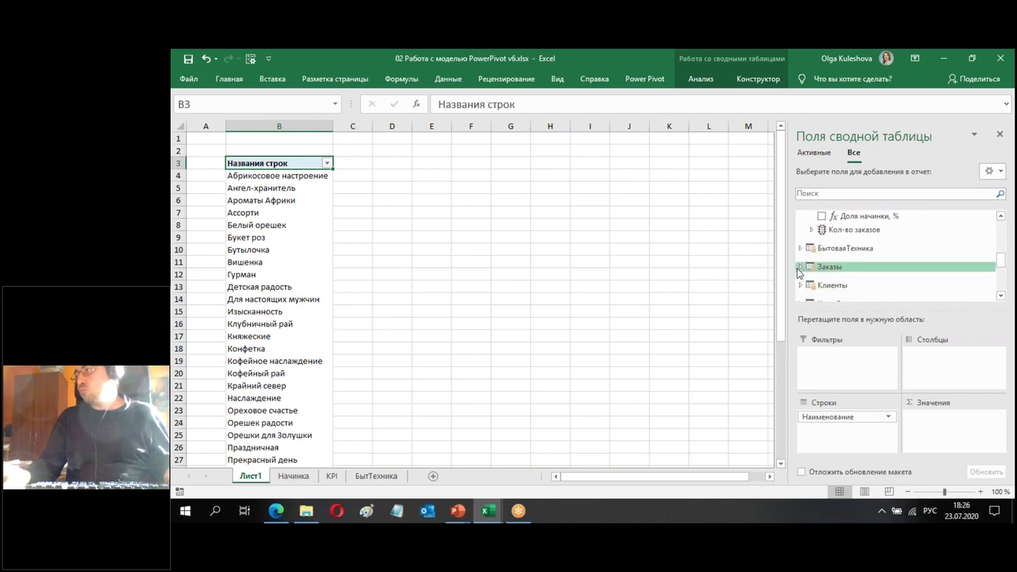
click(864, 267)
click(1001, 296)
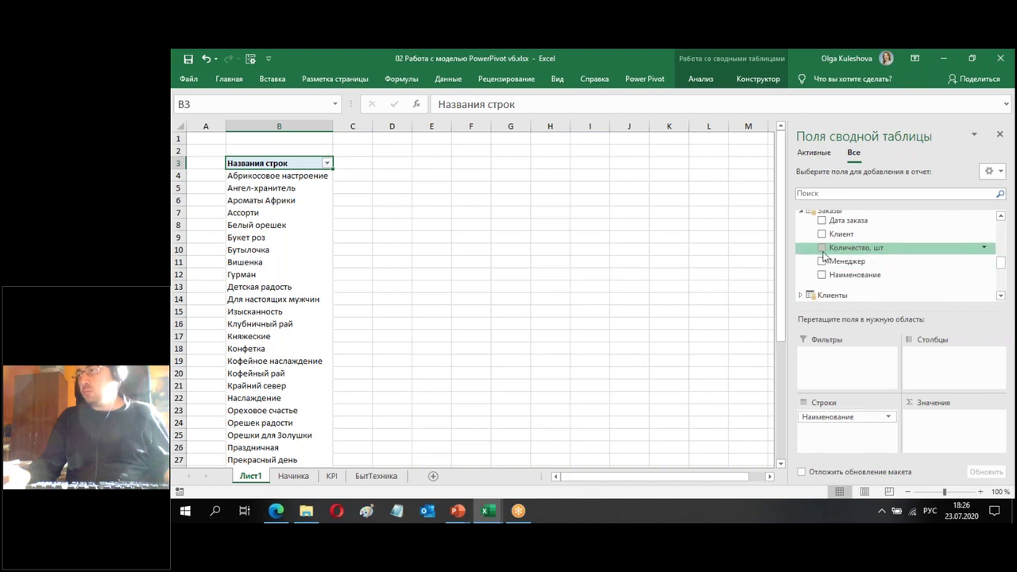
click(821, 248)
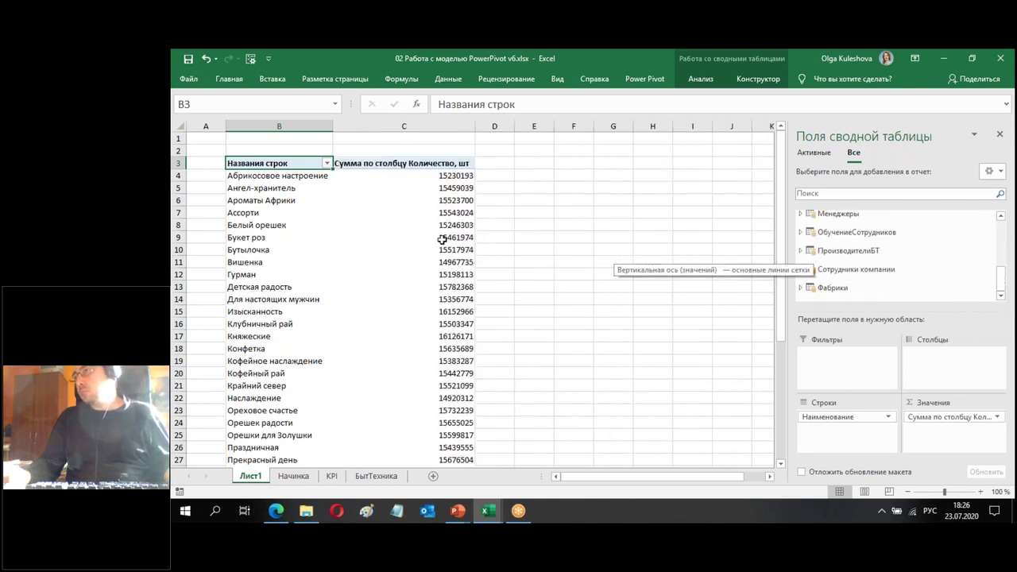
click(460, 175)
key(Down)
key(Down)
key(Down)
key(Down)
key(Down)
key(Down)
click(448, 401)
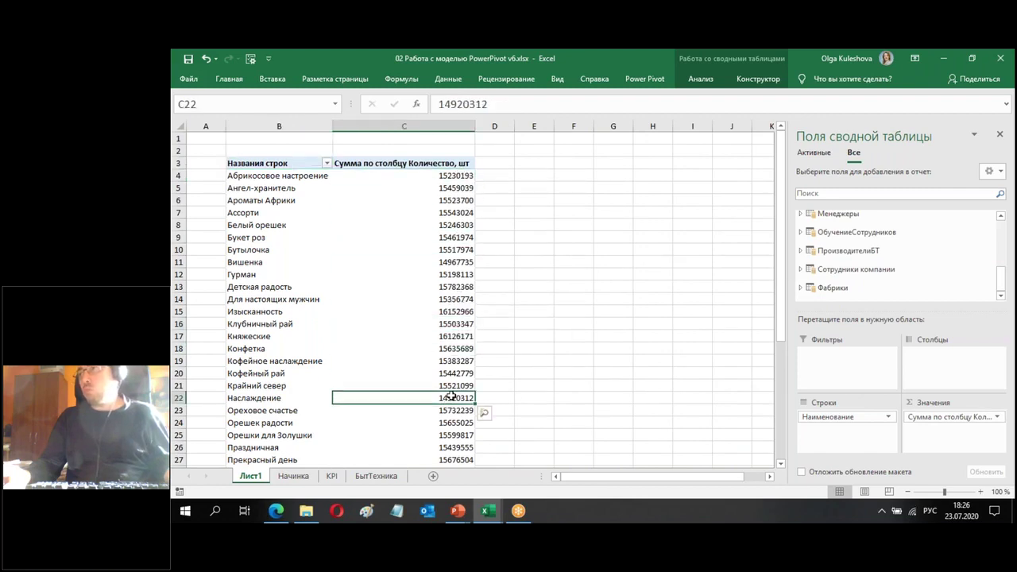
scroll(450, 397, down, 4)
scroll(451, 395, down, 5)
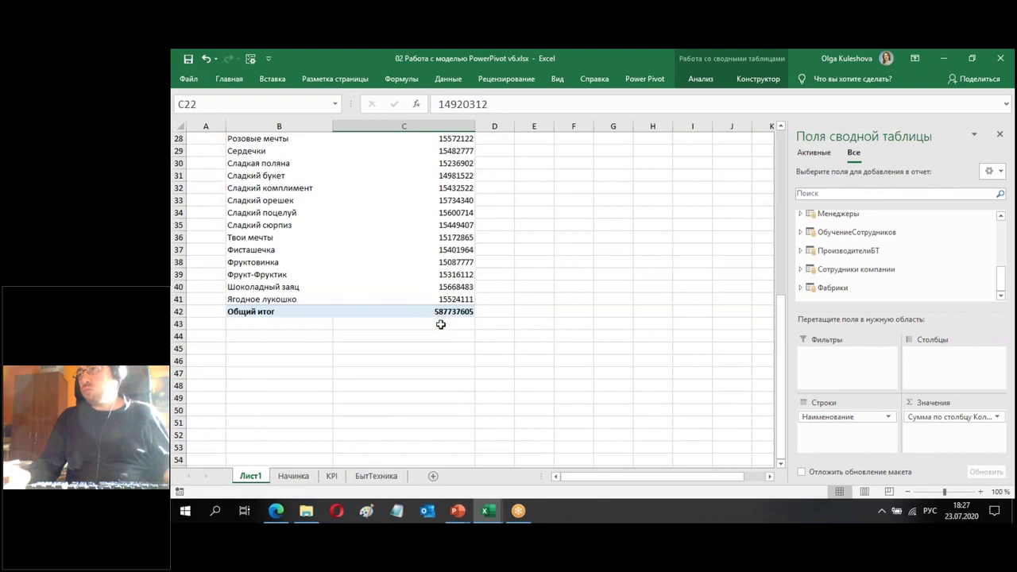
scroll(441, 325, up, 8)
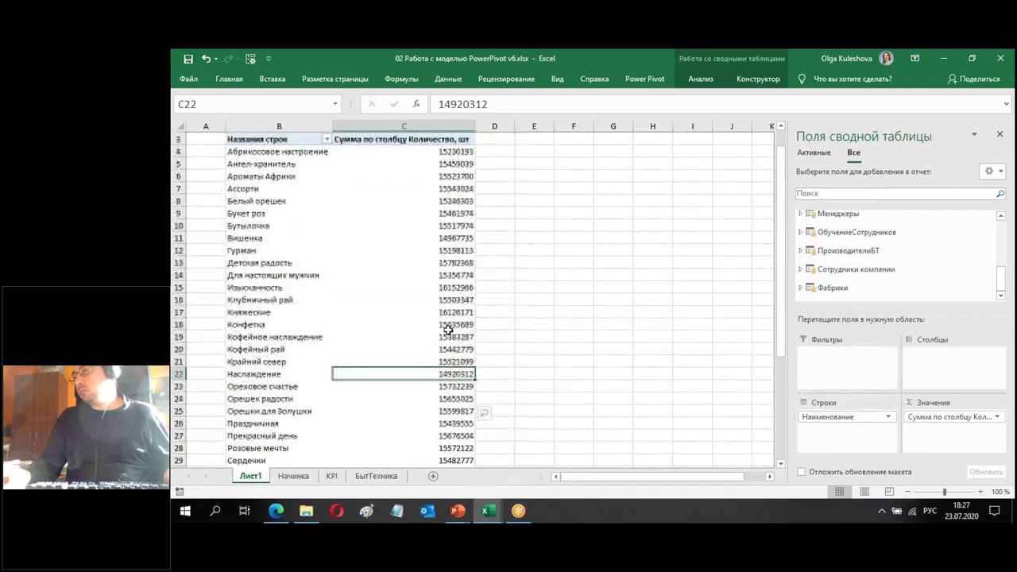
scroll(477, 239, up, 1)
scroll(445, 254, down, 1)
scroll(436, 350, down, 4)
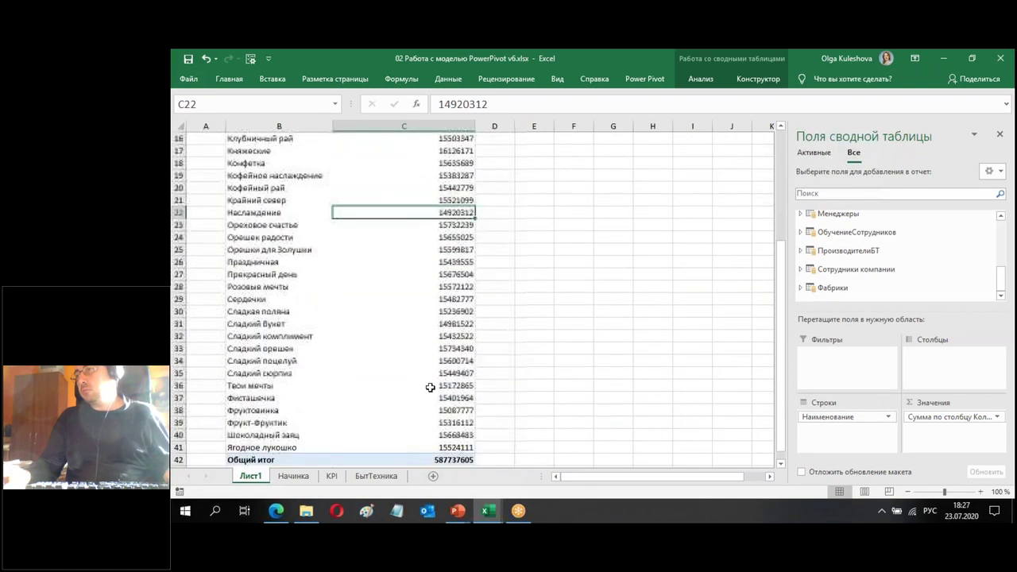
scroll(438, 413, down, 1)
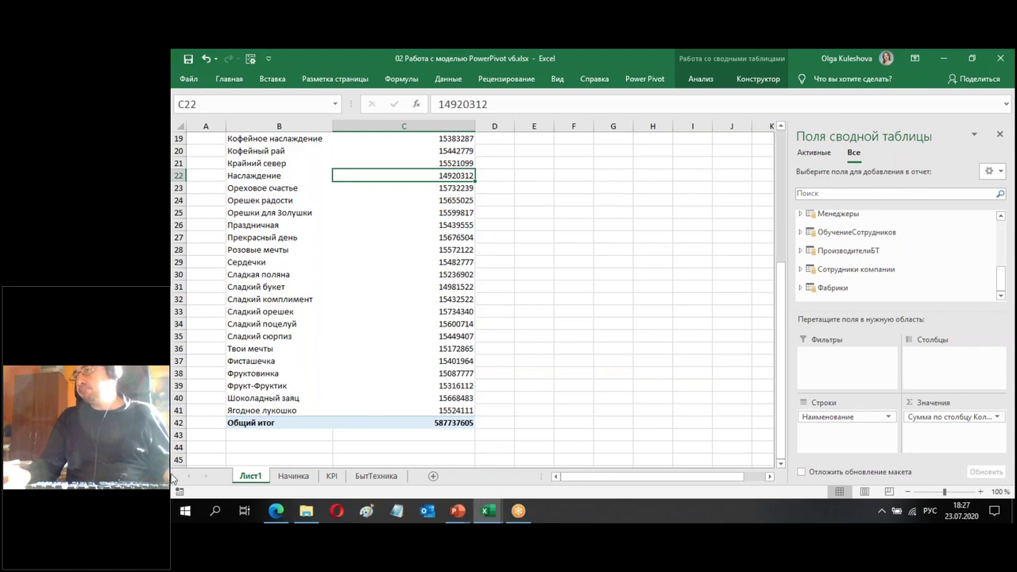
scroll(504, 248, up, 5)
scroll(472, 260, up, 1)
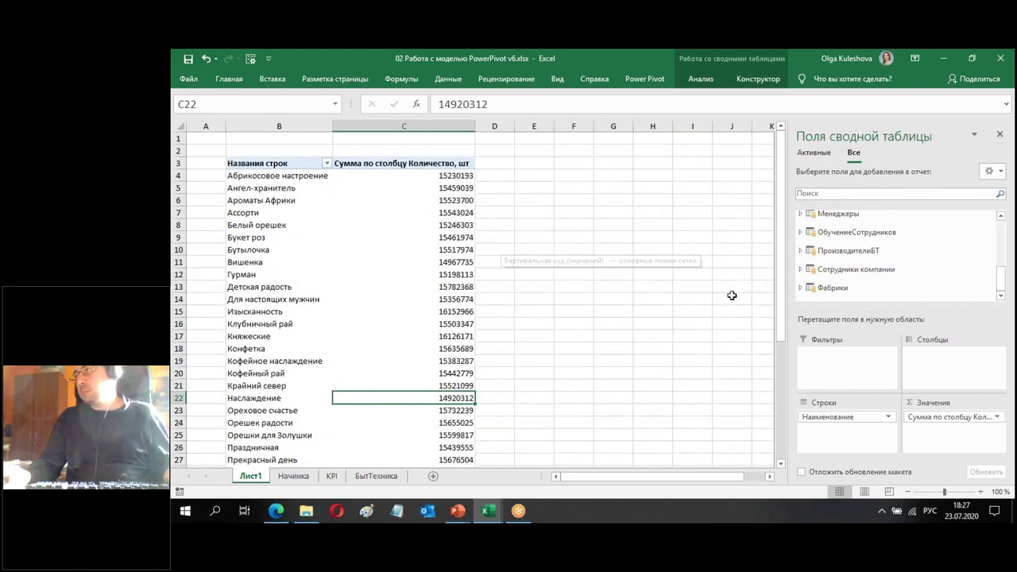
Add the Ассортимент measures Стоимость заказа, млн р and Средняя сумма заказа, р, then go to Power Pivot
drag(1002, 279, 1009, 243)
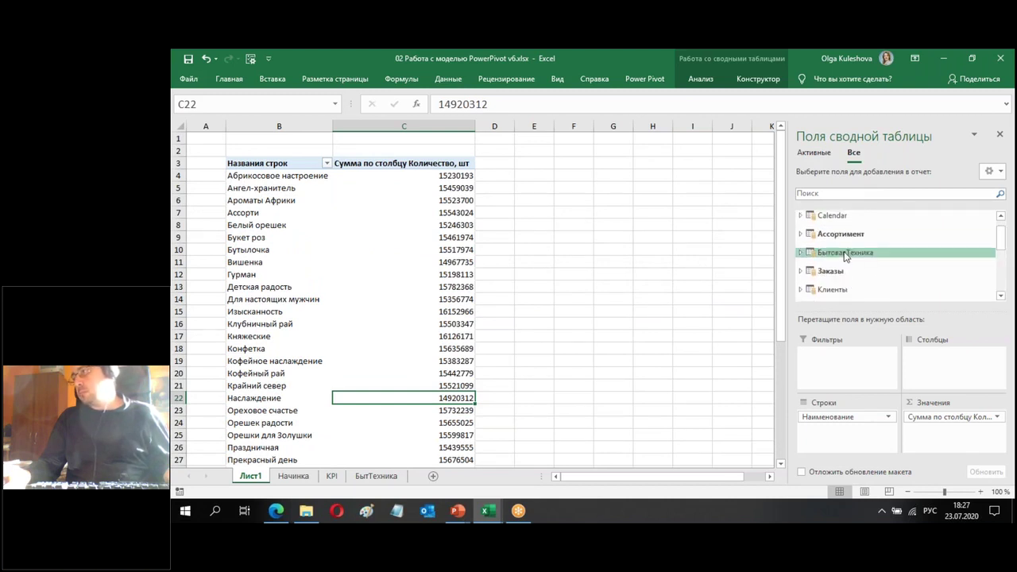
click(800, 233)
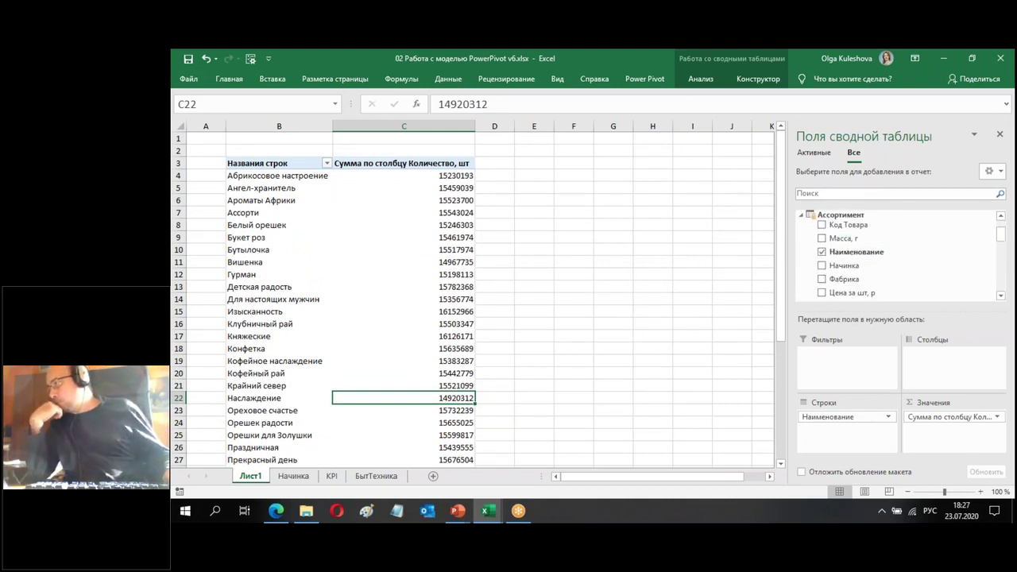
click(1000, 296)
click(1000, 295)
click(1000, 296)
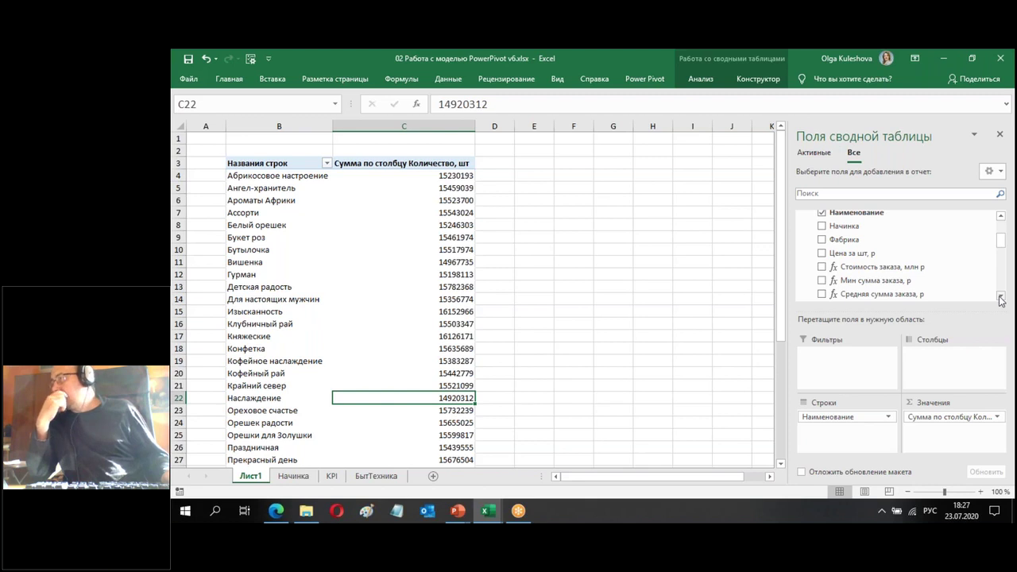
click(1000, 297)
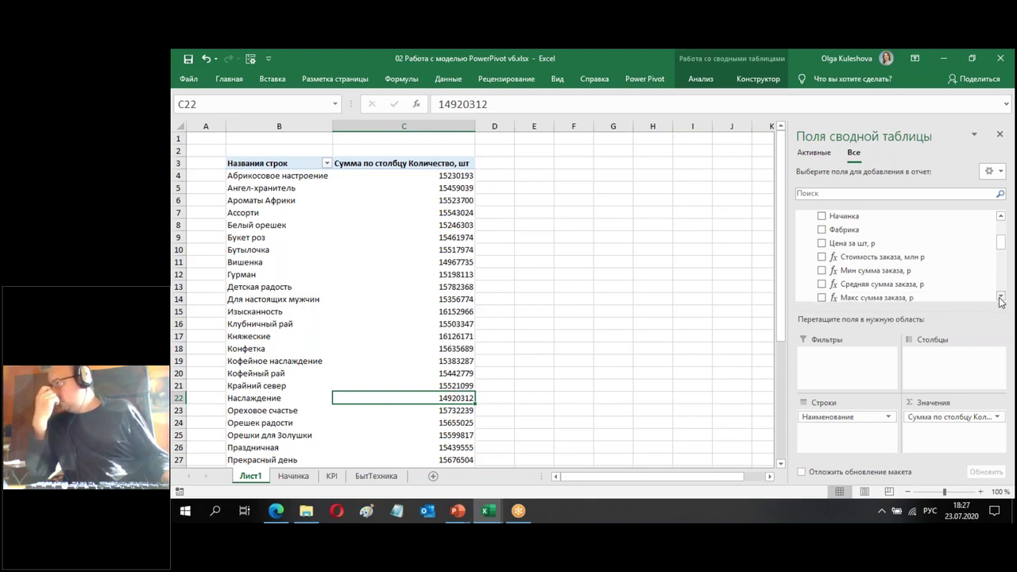
click(822, 257)
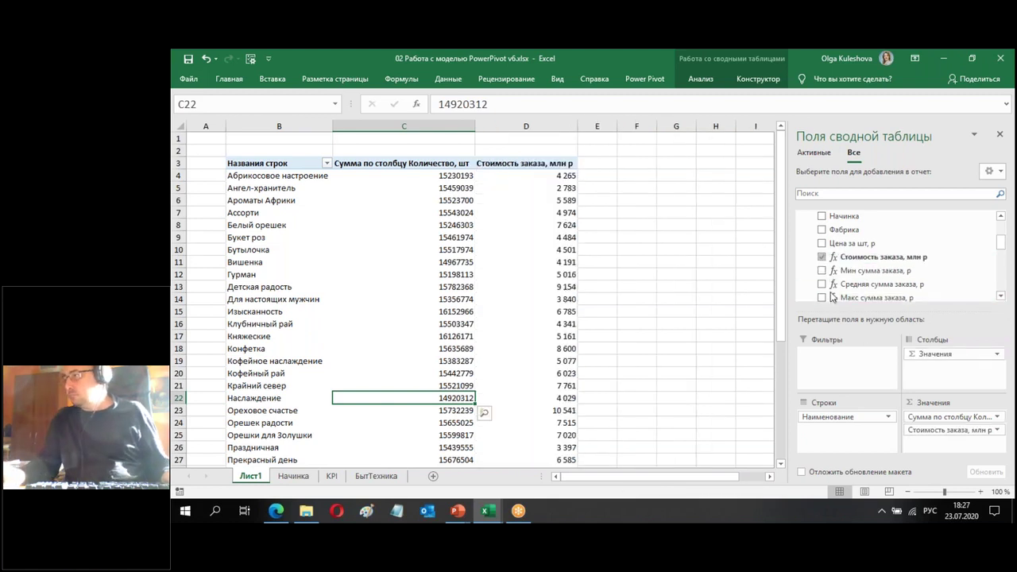
click(821, 283)
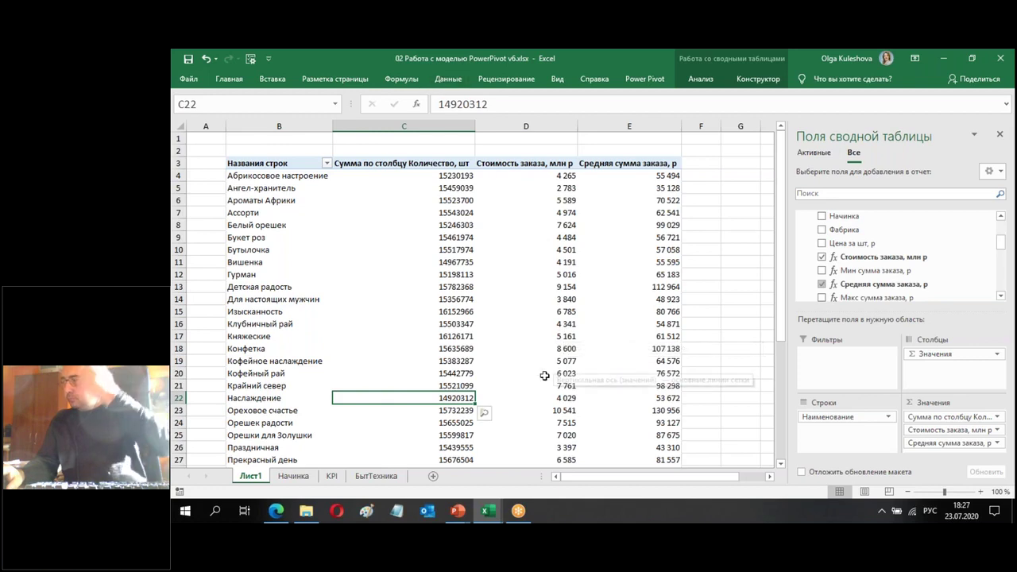
mouse_move(488, 510)
click(574, 452)
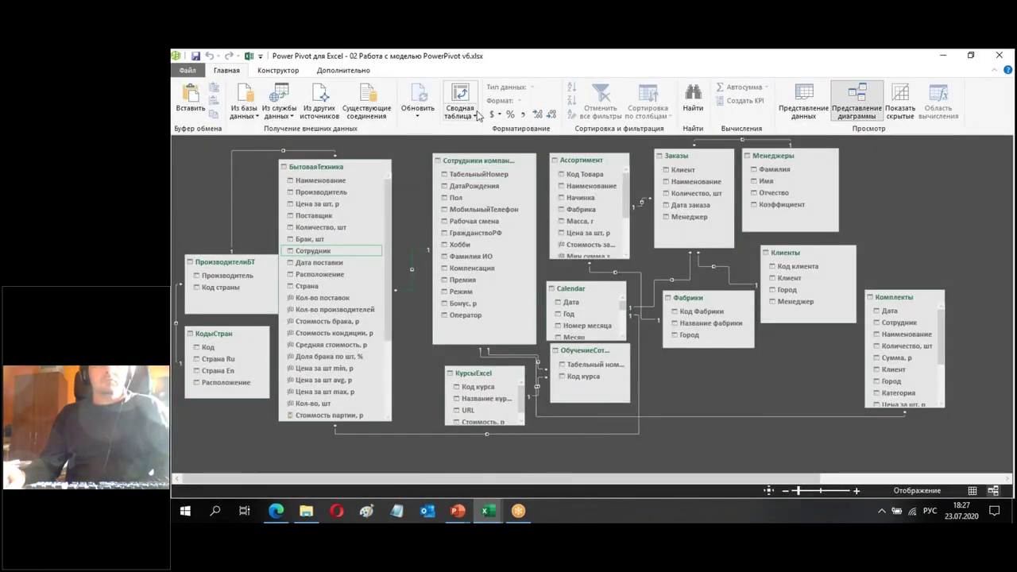
Insert Two Charts (Vertical) on the existing worksheet at 'Лист1'!$G$3
click(475, 115)
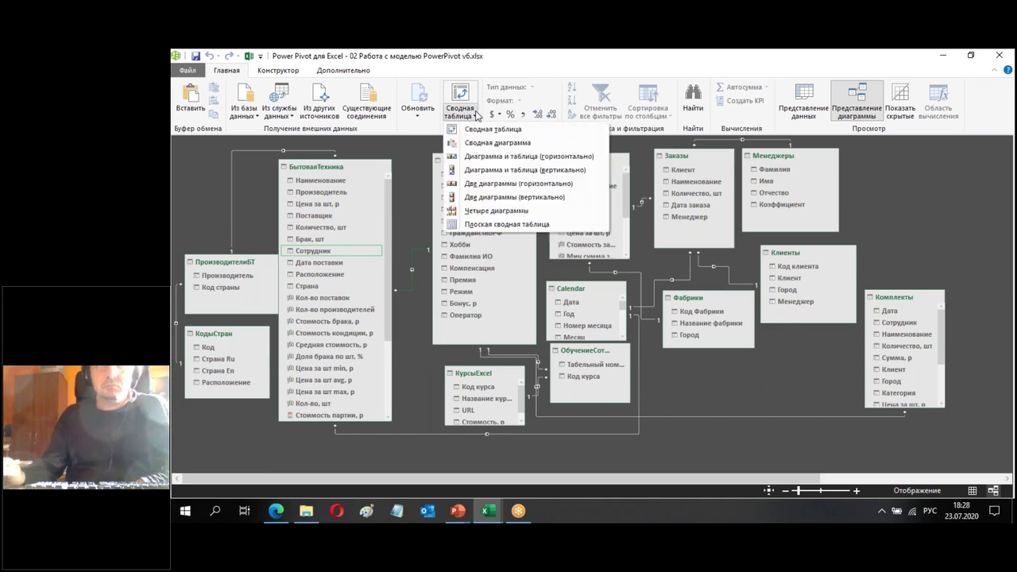
click(519, 199)
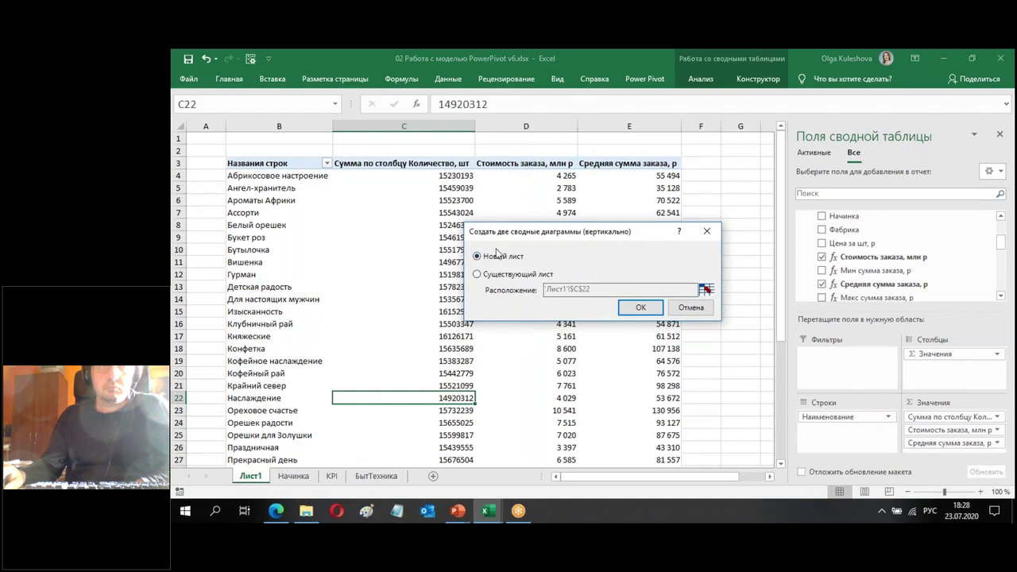
click(502, 276)
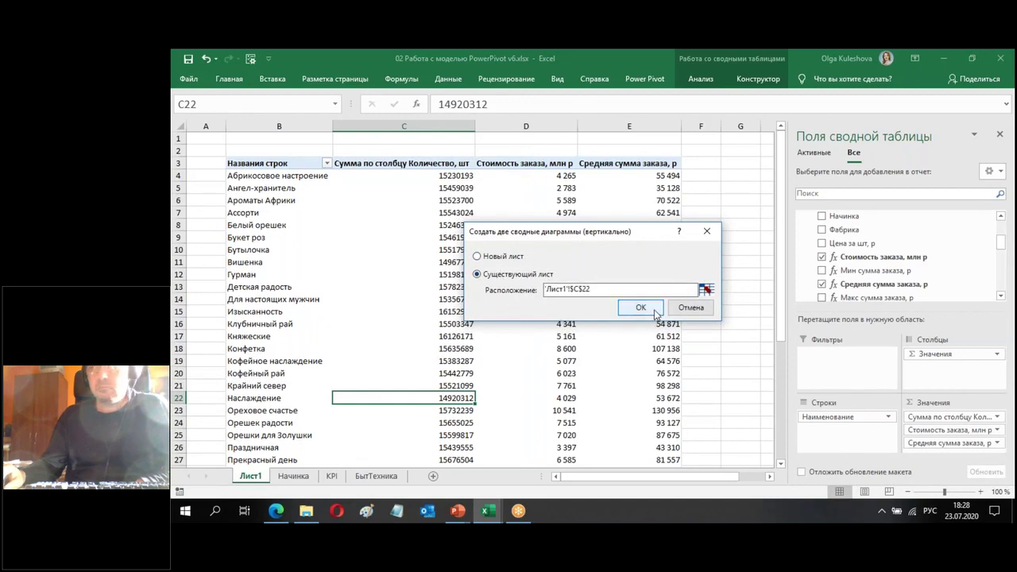
click(706, 289)
click(726, 163)
click(712, 233)
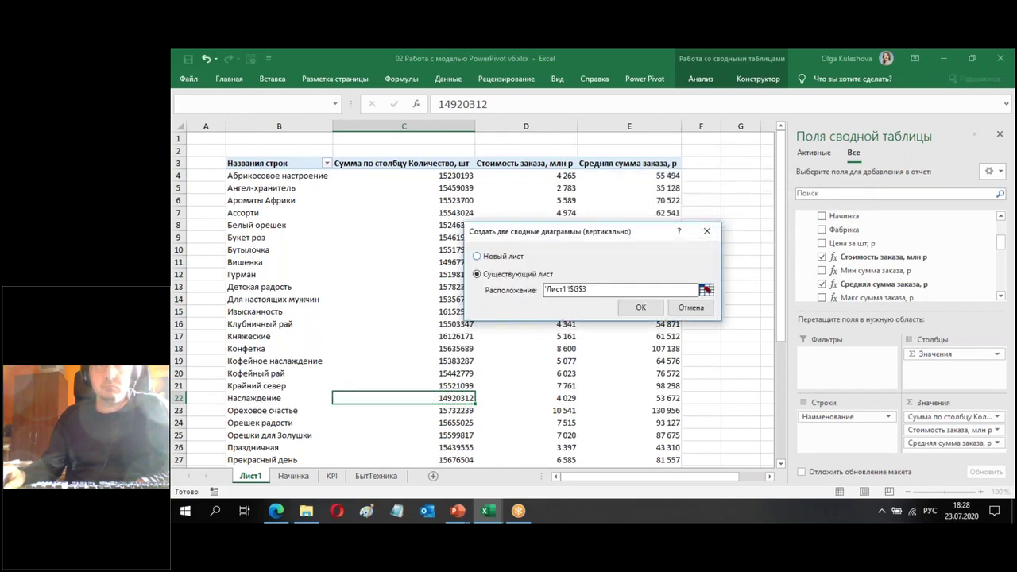
click(663, 307)
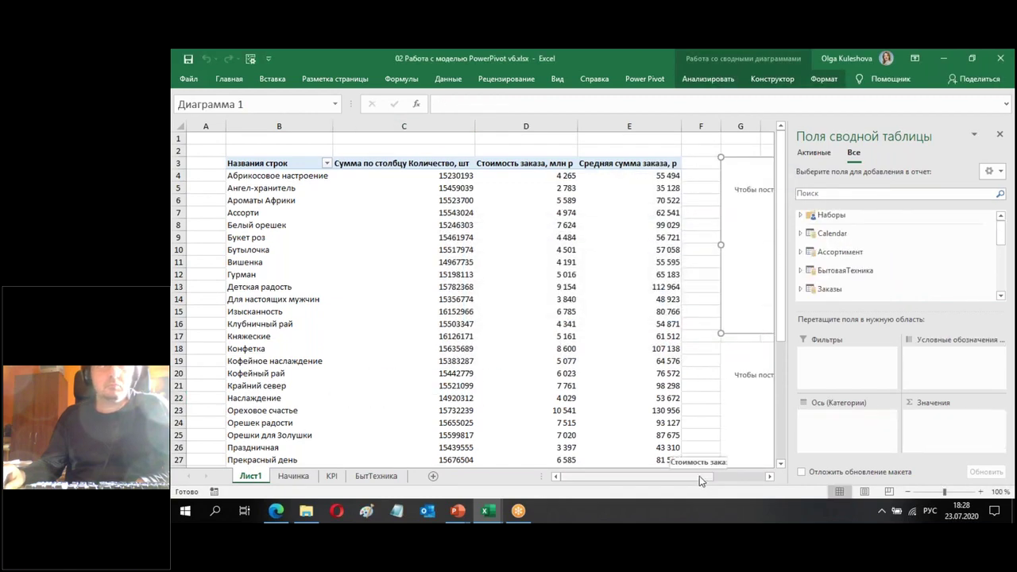
In the top chart, use Calendar's Год as the legend and Номер недели as the axis
drag(698, 476, 748, 474)
mouse_move(579, 205)
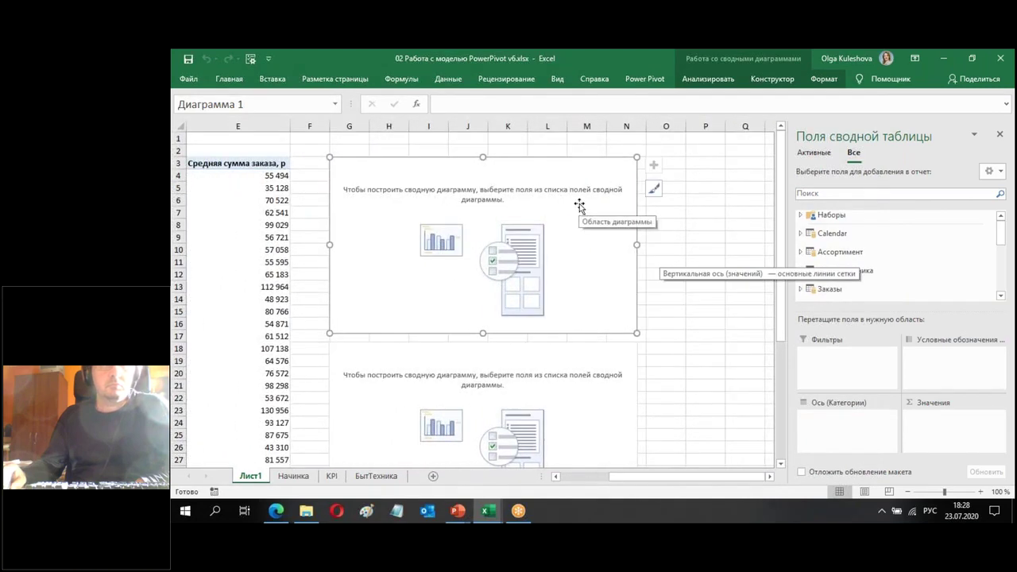
drag(1001, 241, 1002, 236)
click(799, 229)
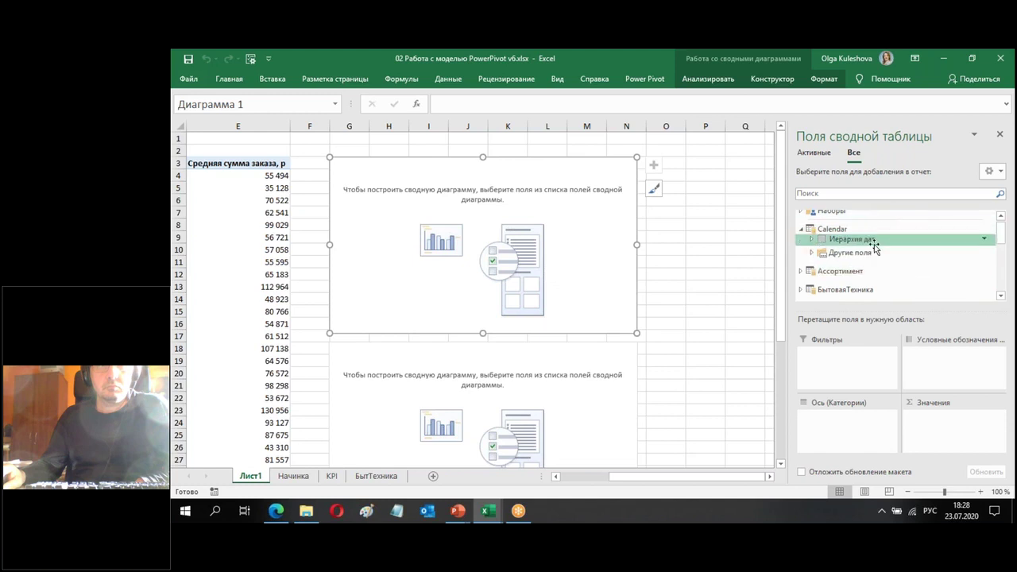
click(812, 252)
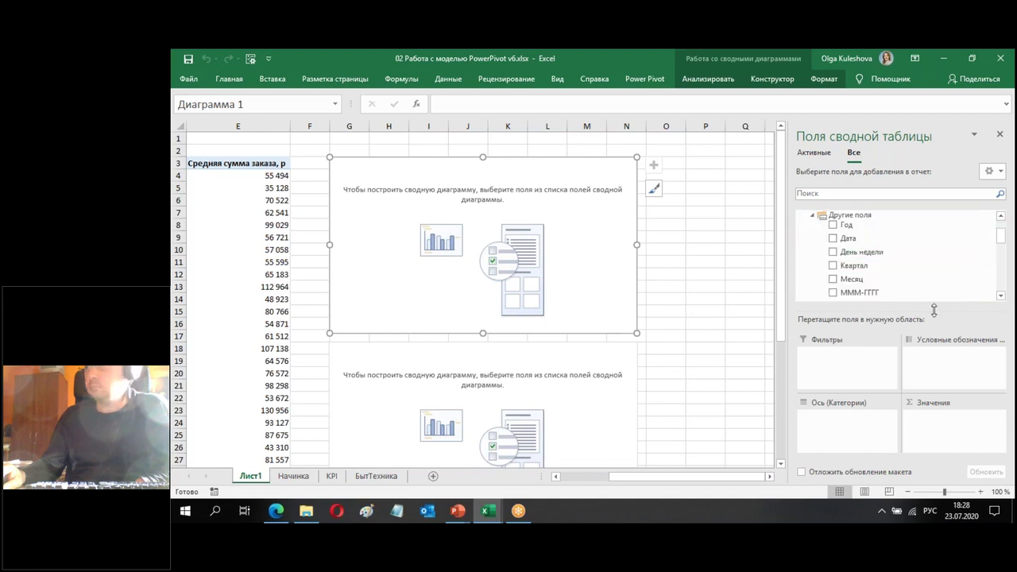
click(833, 226)
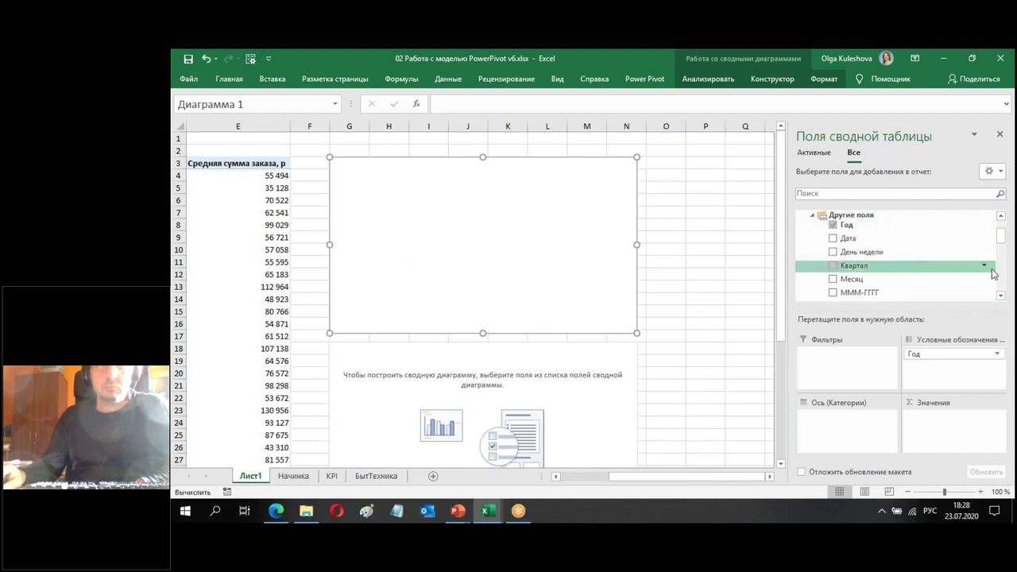
click(1000, 296)
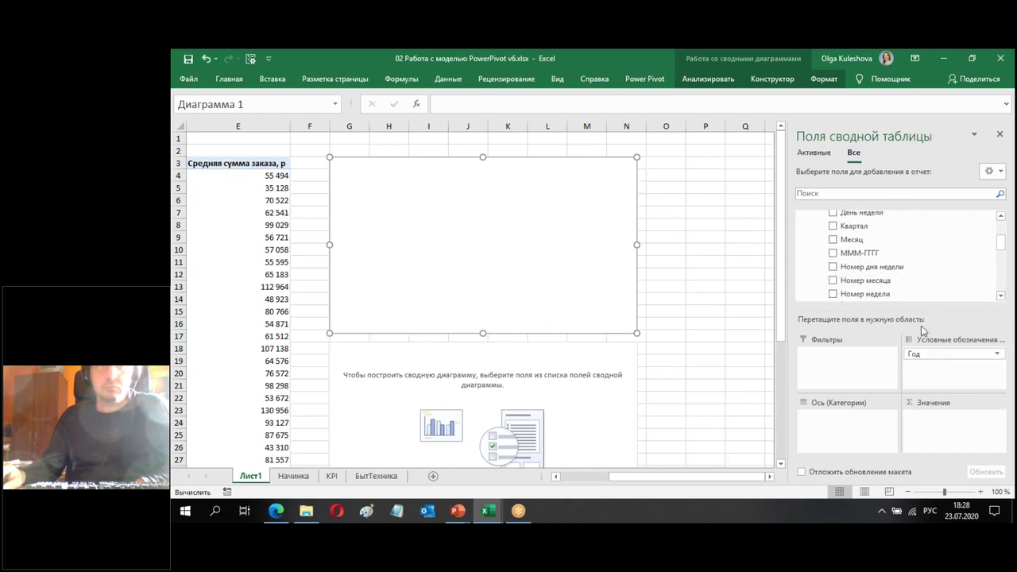
mouse_move(890, 279)
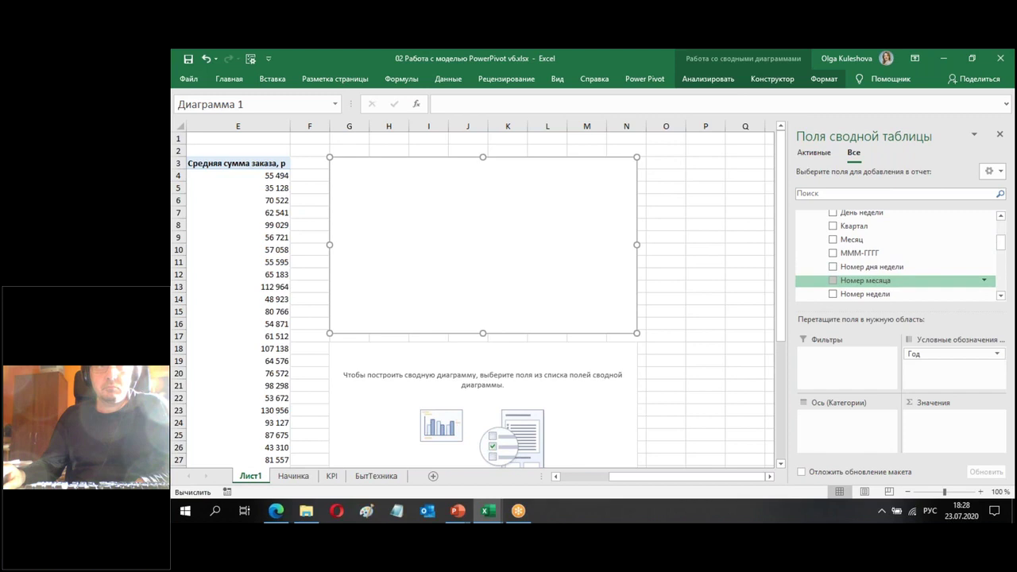
drag(887, 294, 847, 427)
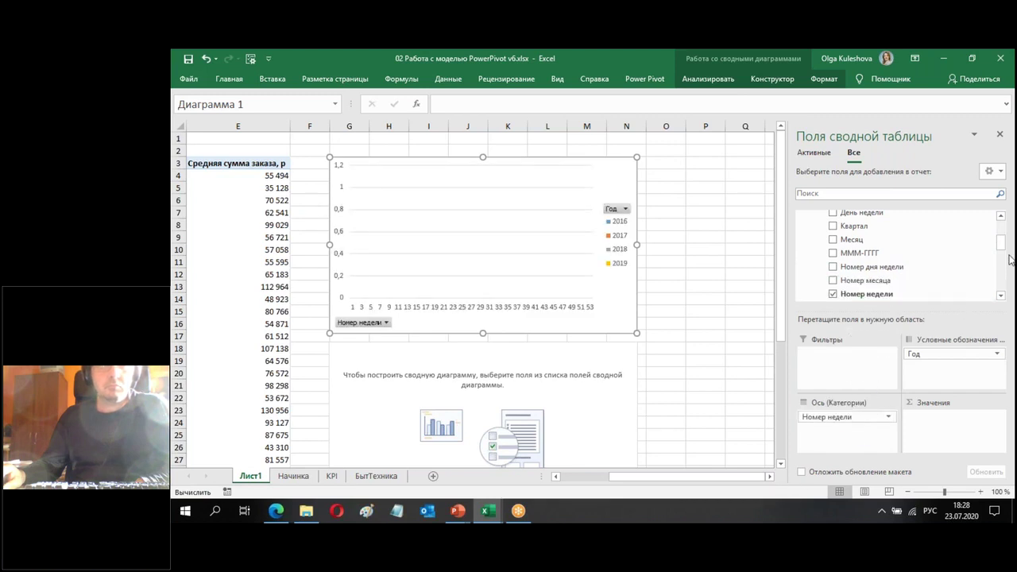
Plot Стоимость заказа, млн р as the chart values and dismiss the relationships warning
drag(1003, 249, 1001, 227)
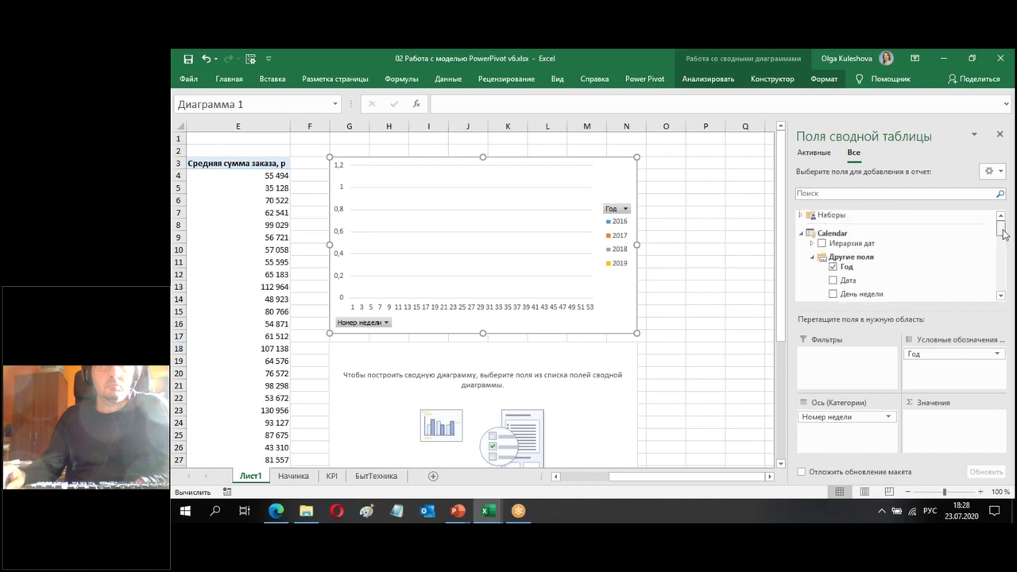
click(800, 233)
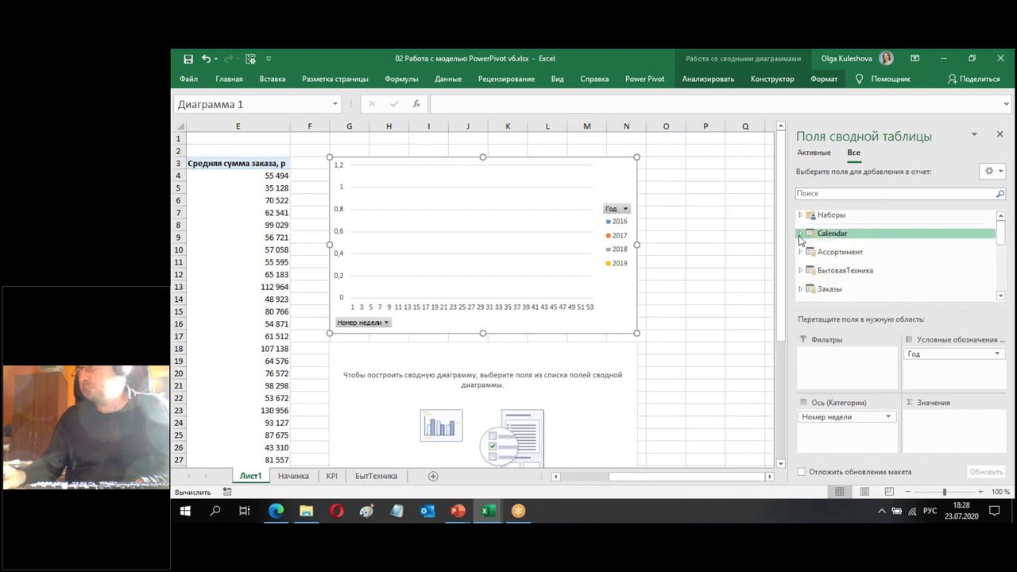
click(800, 252)
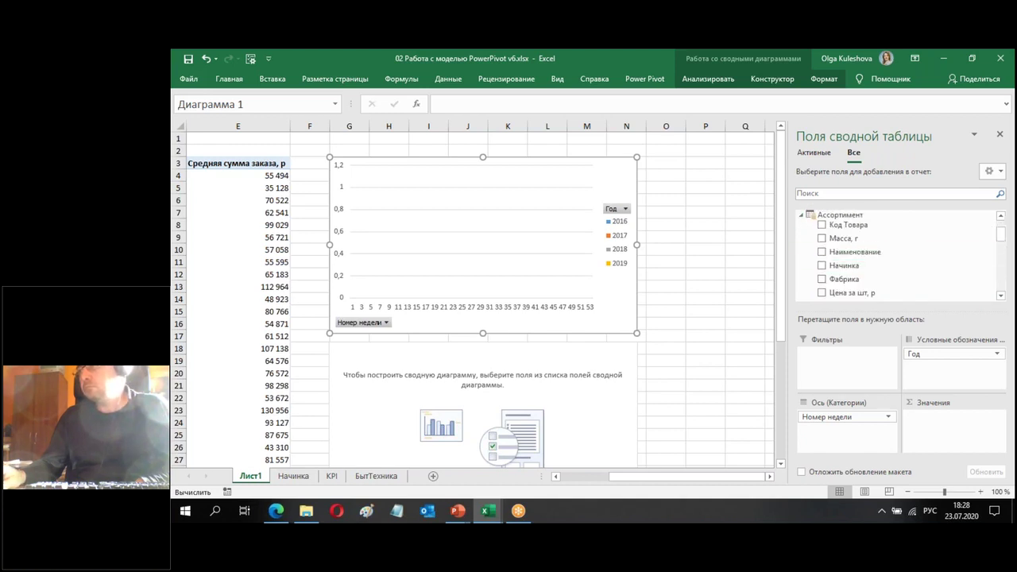
scroll(927, 272, down, 3)
drag(908, 246, 954, 421)
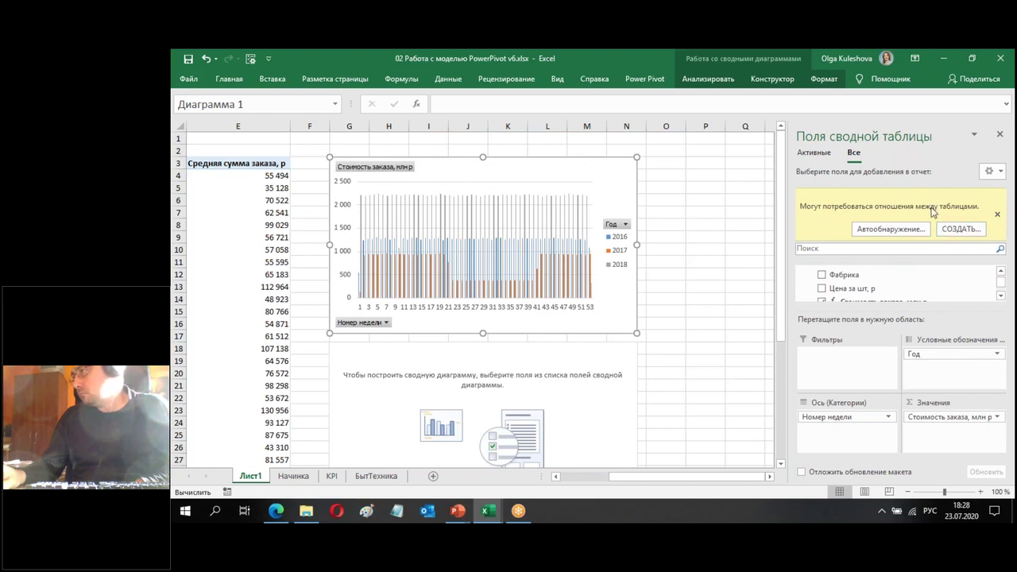
click(997, 216)
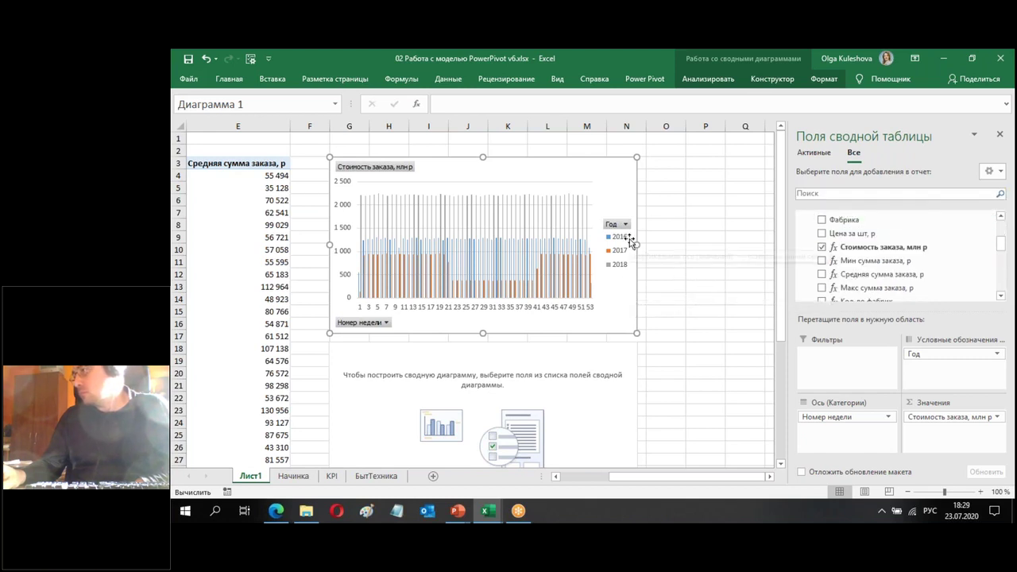
Change the top pivot chart's type to Line with Markers
right_click(624, 186)
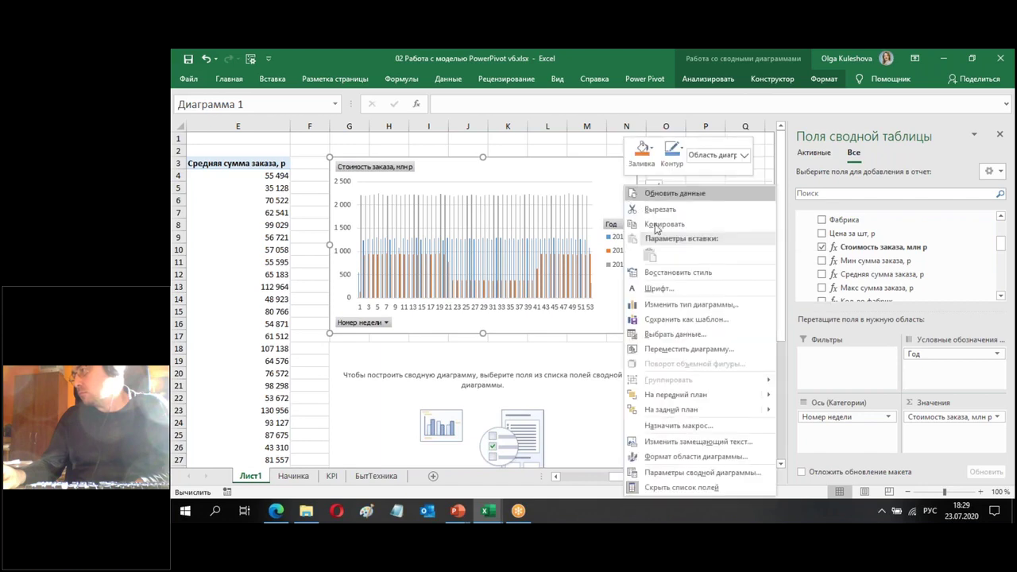
click(692, 305)
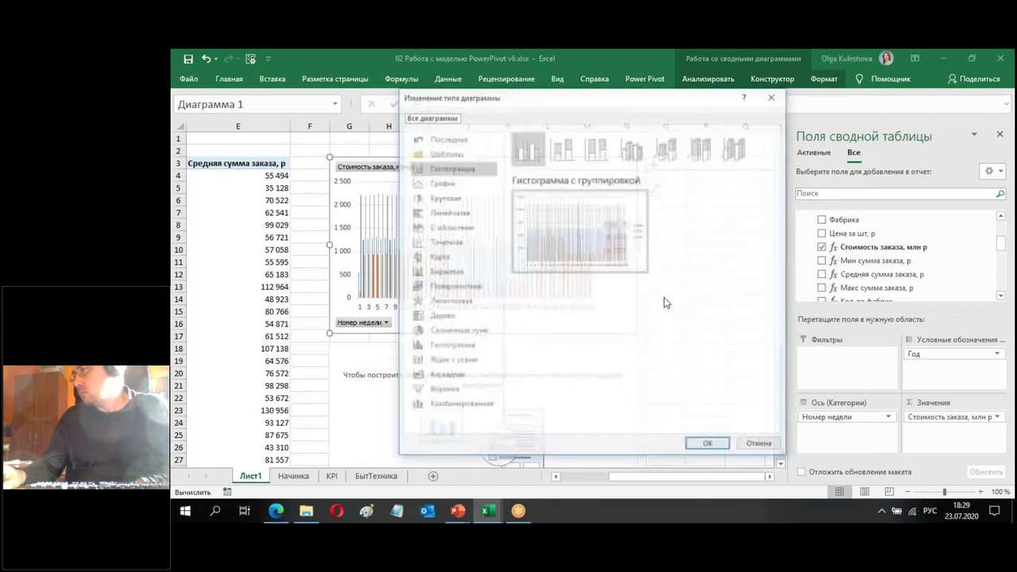
click(445, 183)
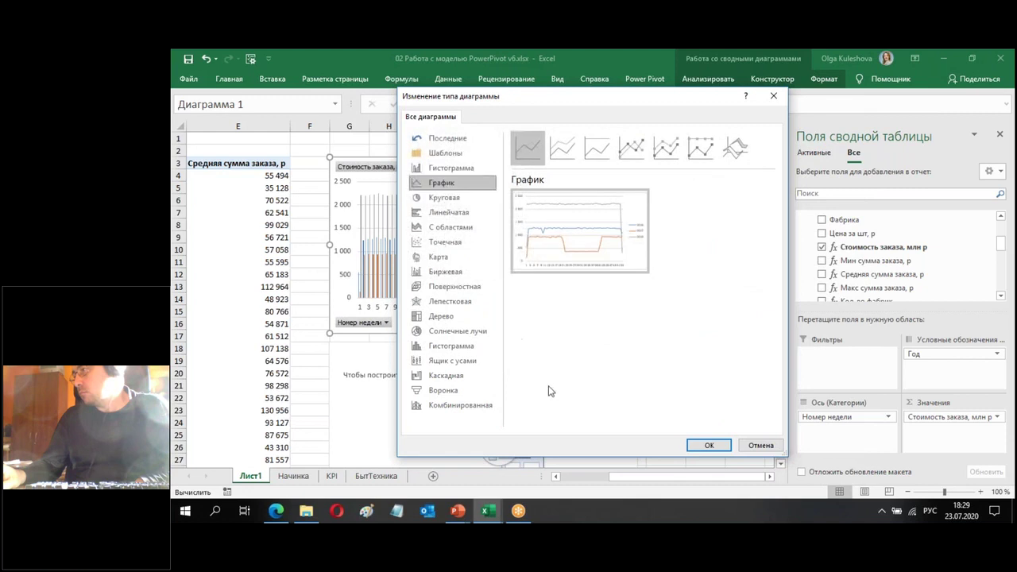
click(633, 154)
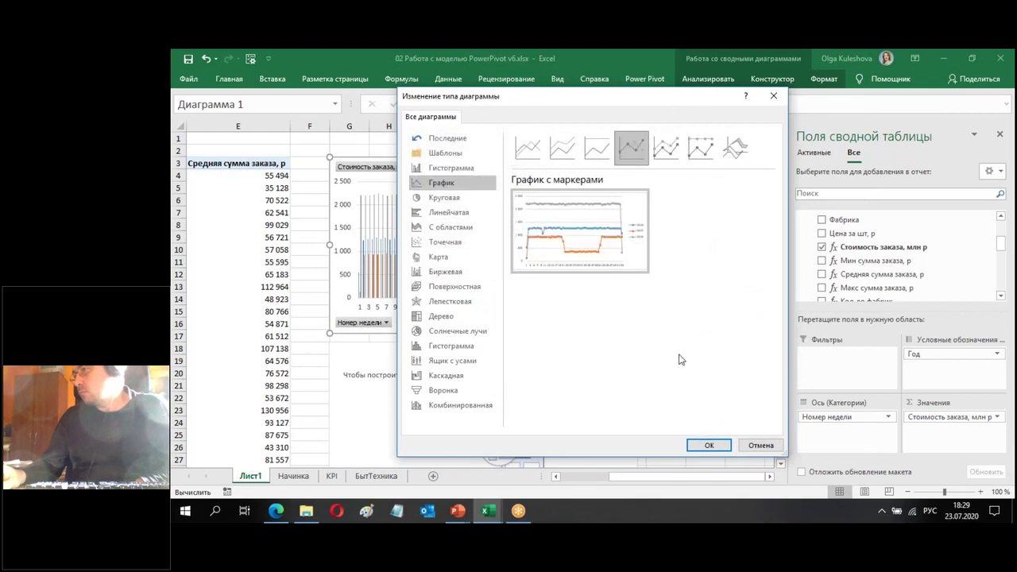
click(707, 446)
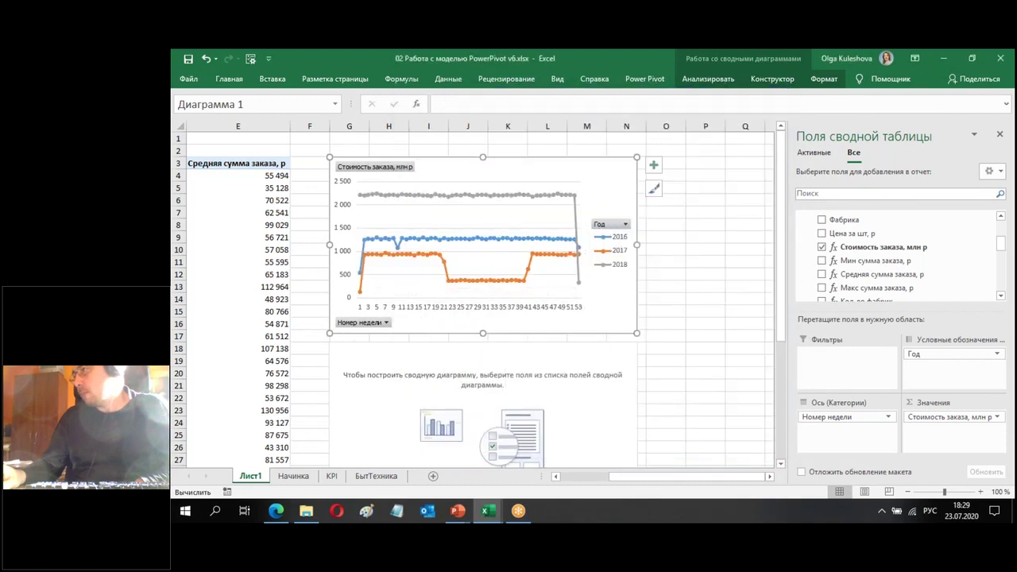
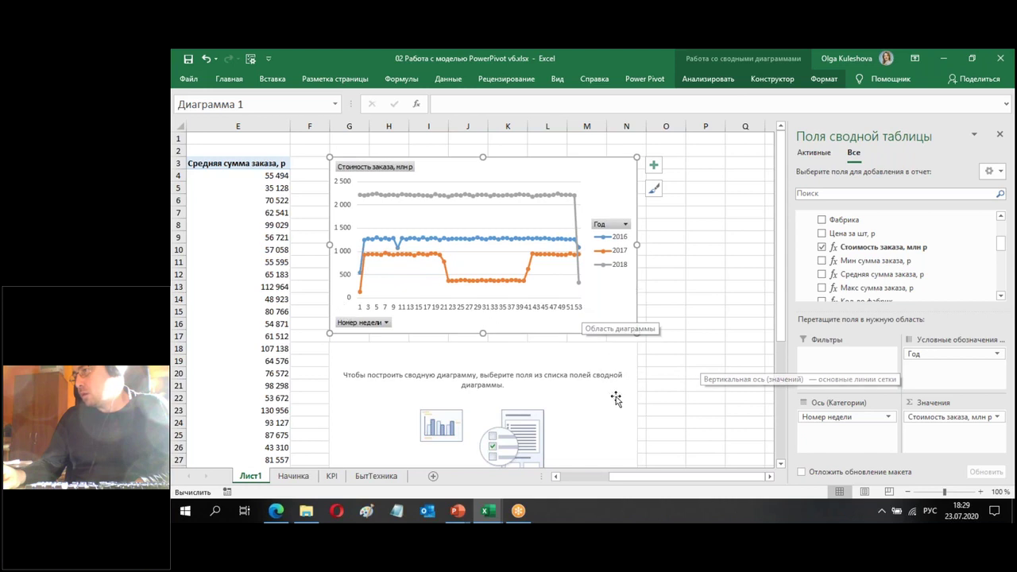
Select the empty second pivot chart and expand the Менеджеры table in the field list
click(616, 360)
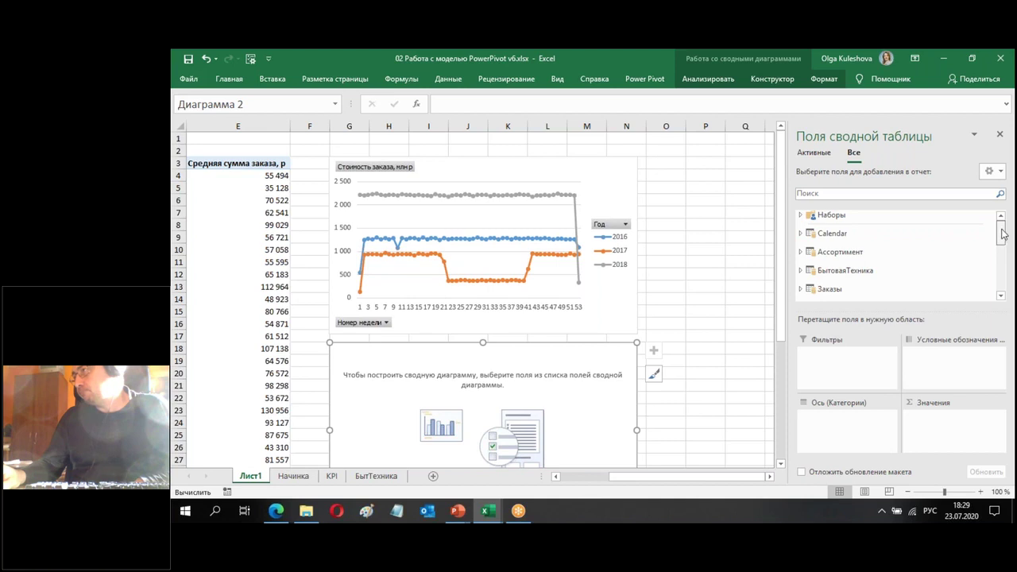
drag(1002, 233, 1003, 274)
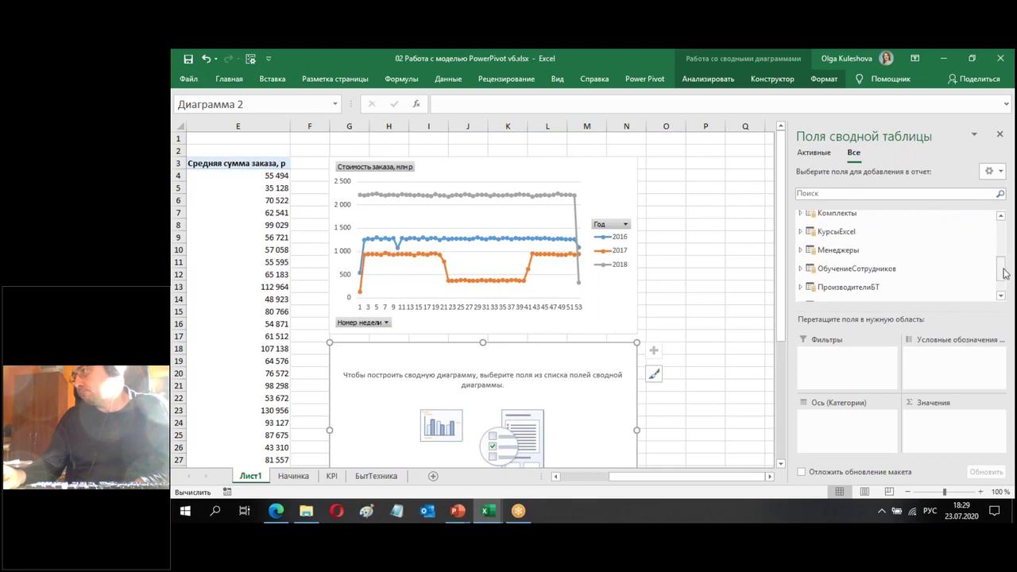
click(801, 251)
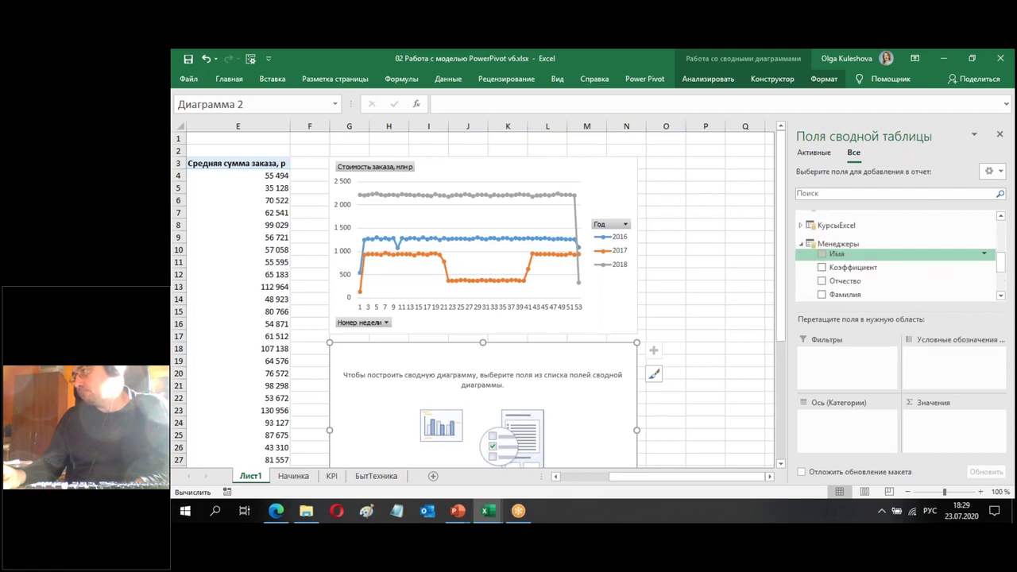
Expand the КодыСтран table and place Расположение on the chart's category axis
scroll(1004, 282, down, 2)
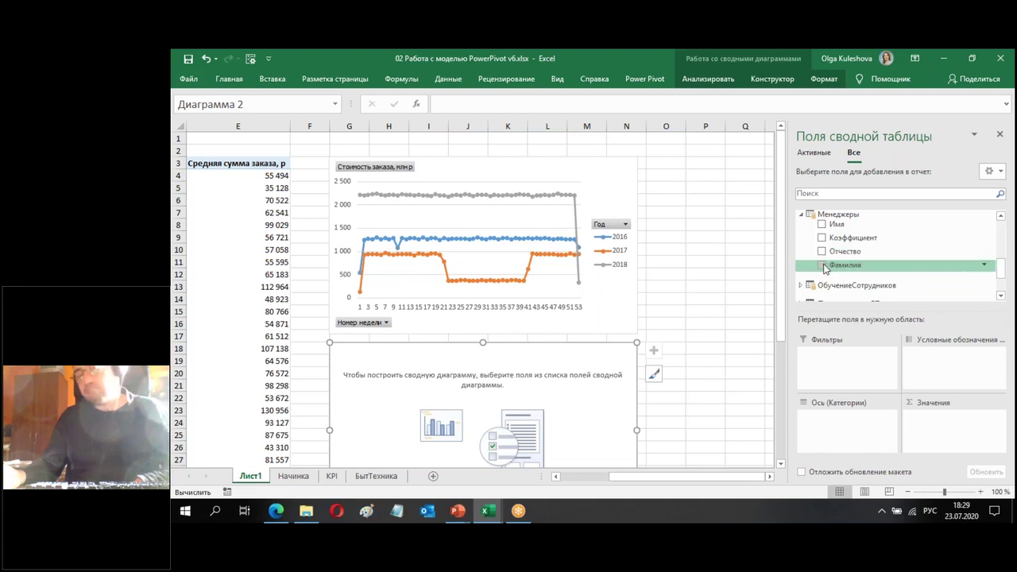
scroll(847, 269, down, 2)
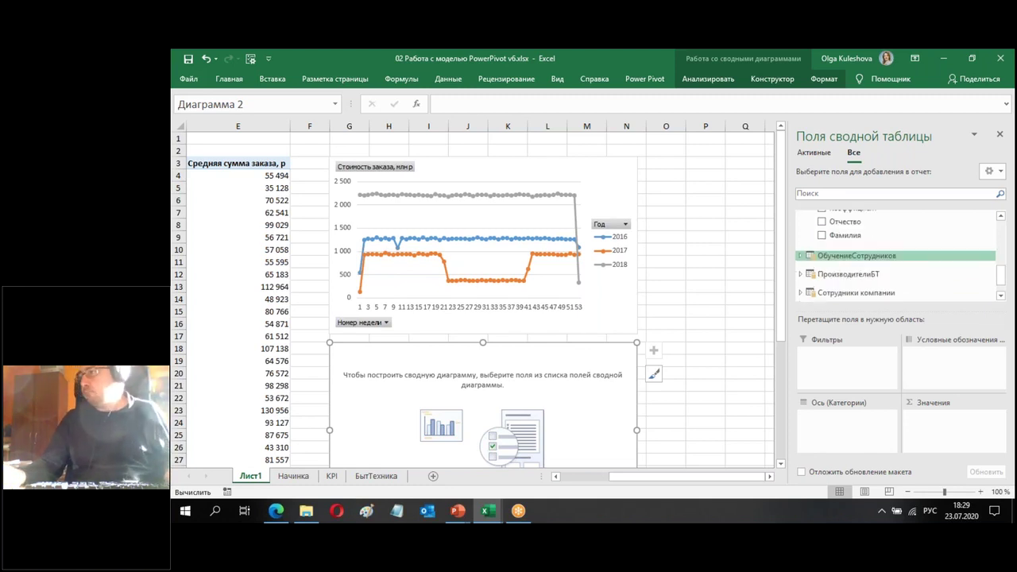
scroll(801, 256, up, 2)
scroll(801, 259, up, 1)
scroll(800, 261, up, 2)
scroll(800, 260, up, 2)
scroll(800, 262, up, 1)
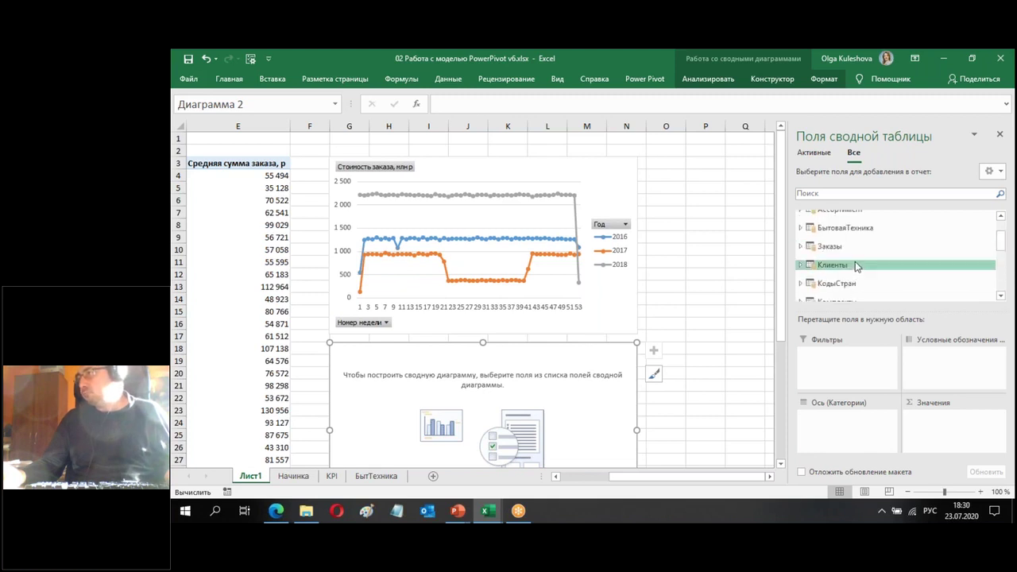
scroll(846, 259, down, 2)
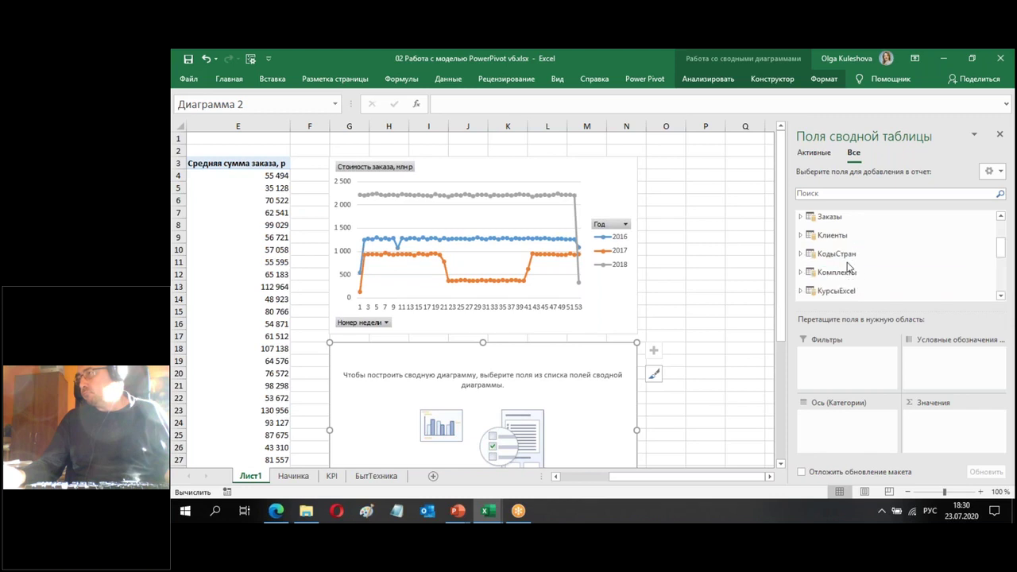
click(837, 254)
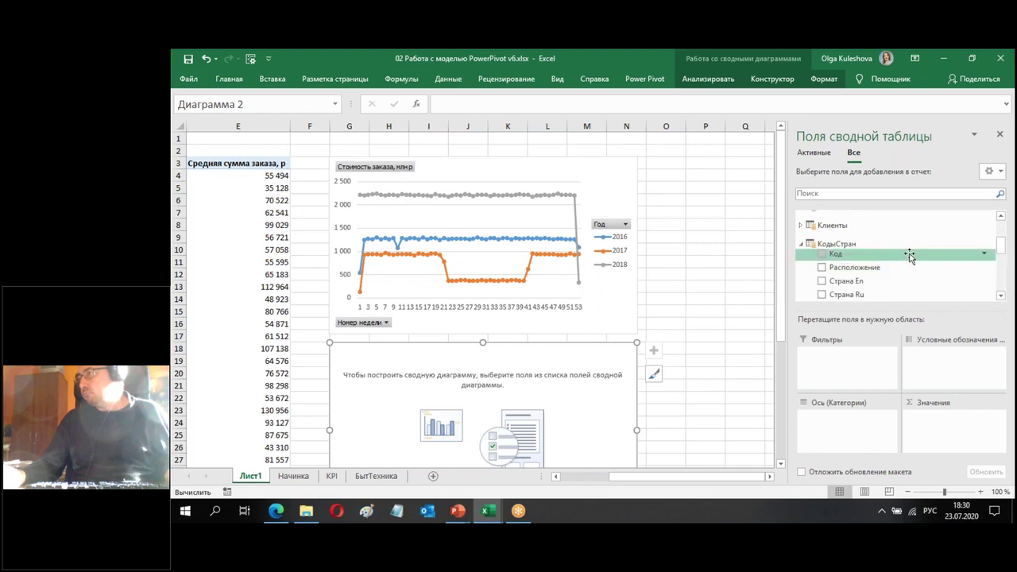
click(825, 269)
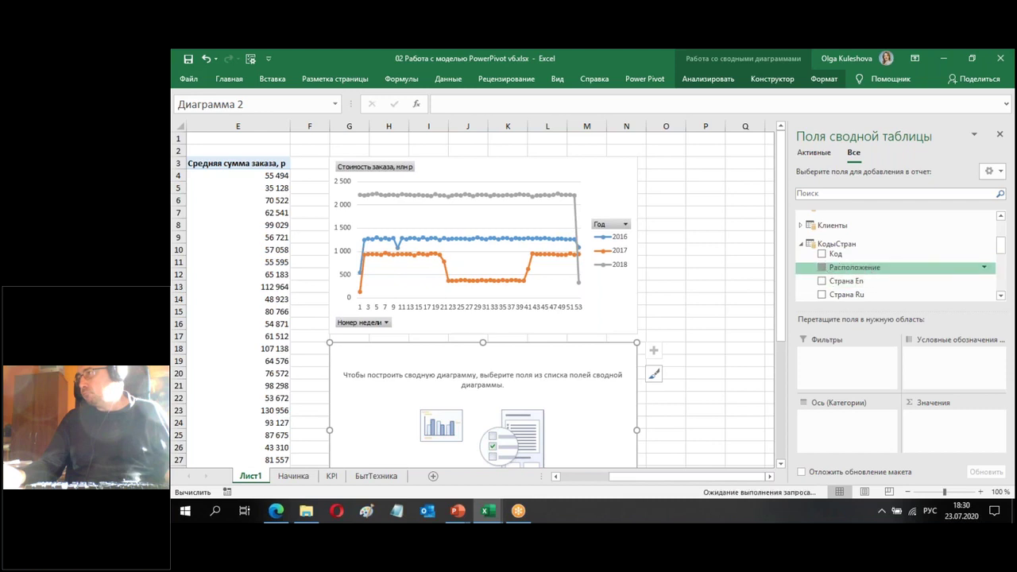
Add Страна Ru to the axis beneath Расположение and expand the Ассортимент table
click(823, 295)
scroll(926, 286, up, 3)
scroll(938, 266, up, 2)
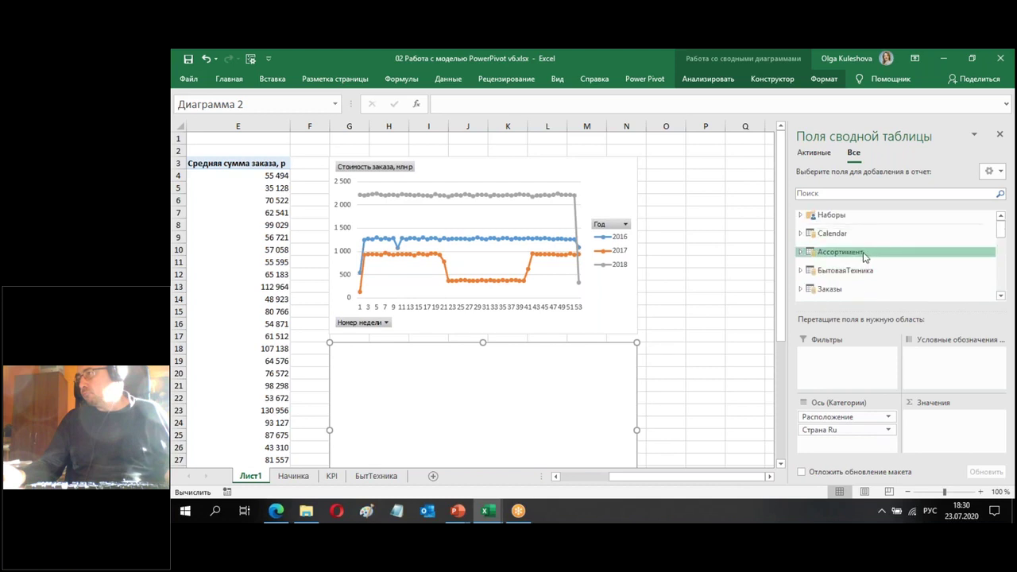
click(864, 255)
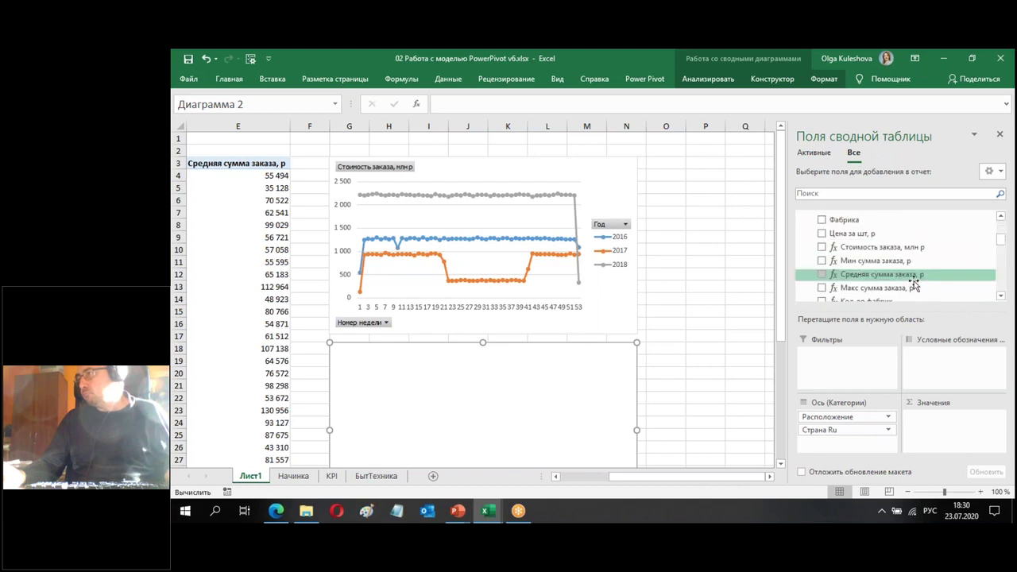
Try plotting Стоимость заказа, млн р, dismiss the relationship warning, then remove it again
scroll(913, 284, down, 2)
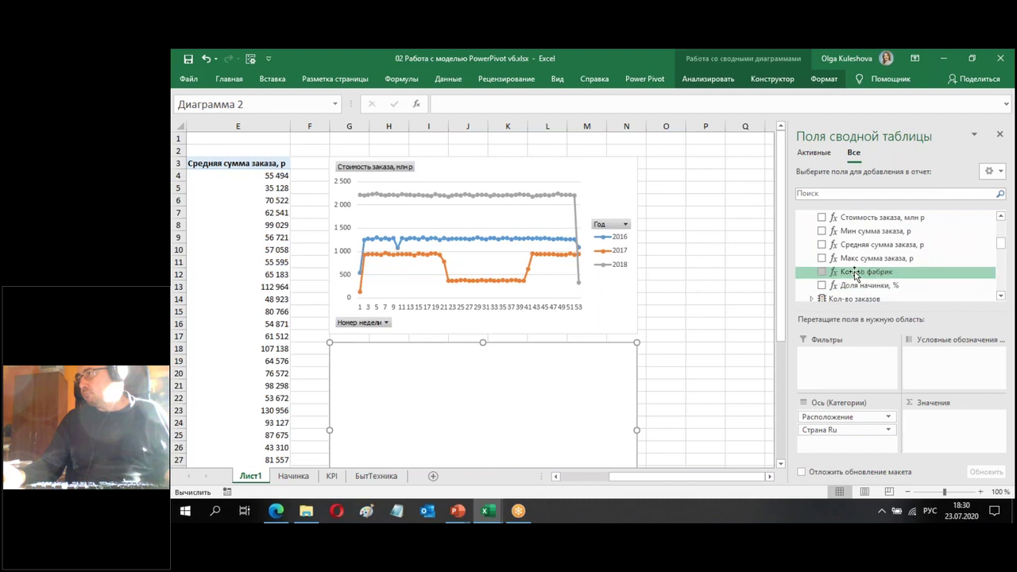
scroll(858, 273, up, 2)
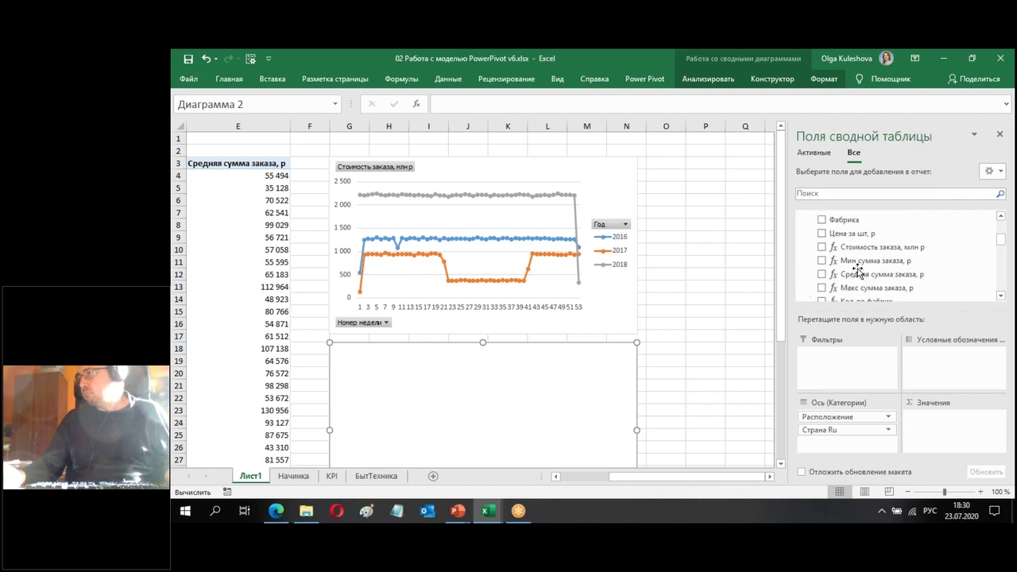
click(822, 248)
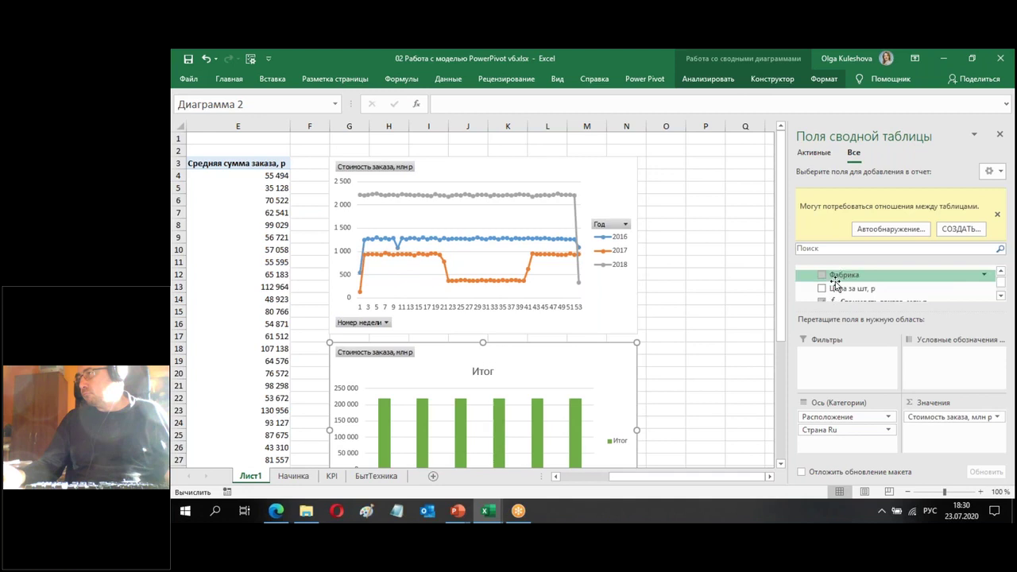
click(998, 215)
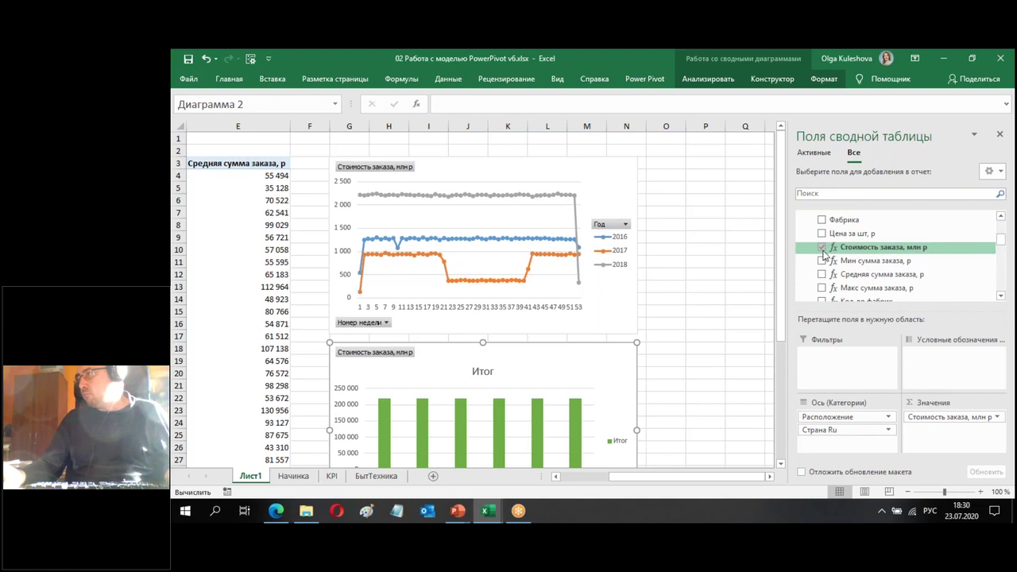
click(822, 248)
scroll(826, 262, up, 3)
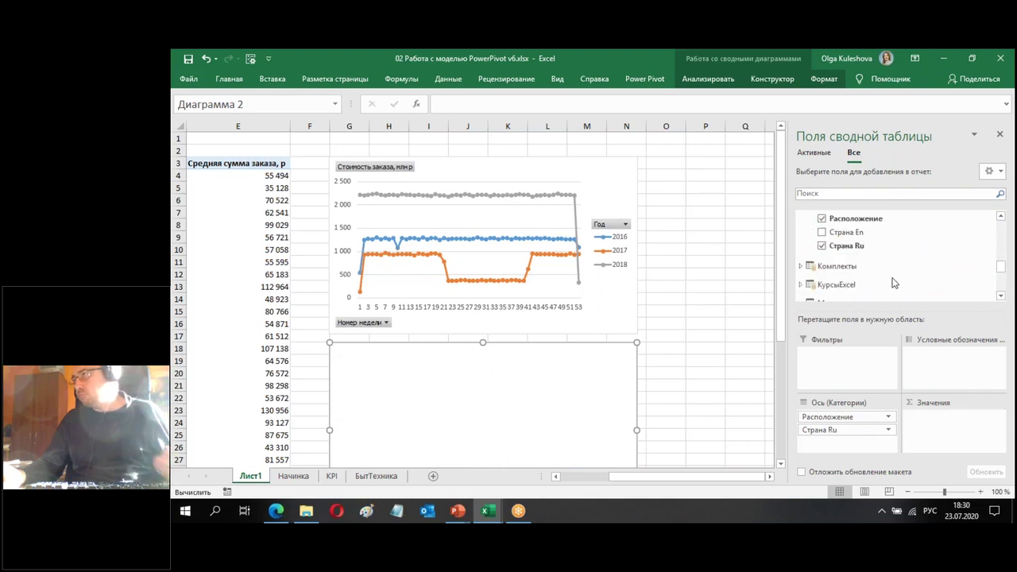
Replace Расположение and Страна Ru on the category axis with Начинка
click(823, 247)
click(823, 275)
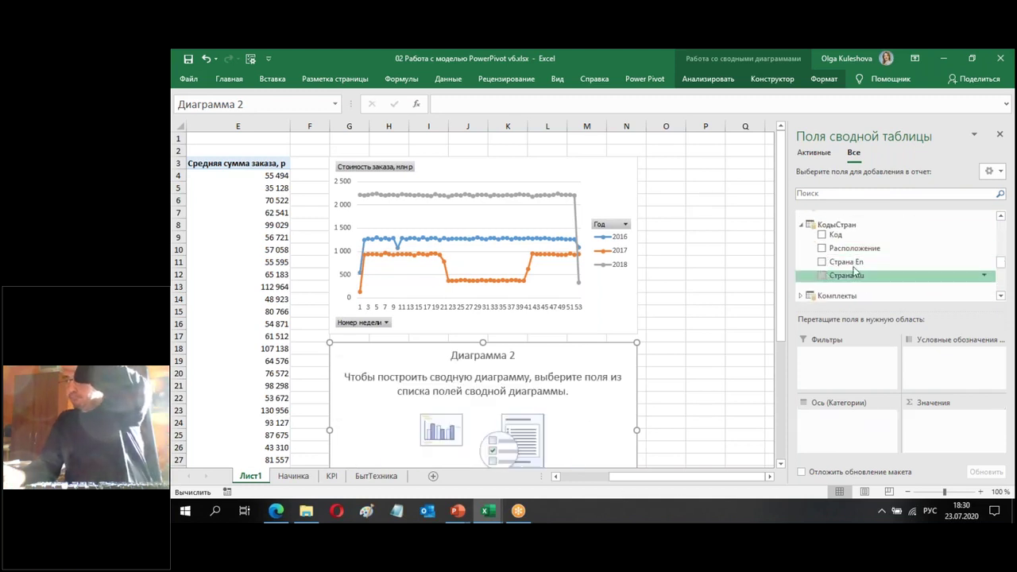
click(834, 226)
scroll(873, 270, up, 5)
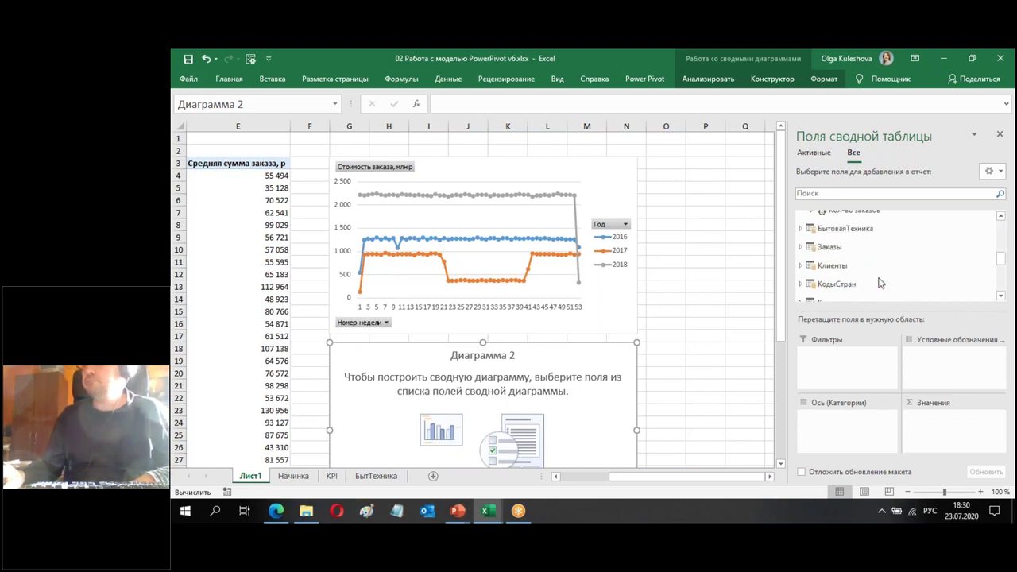
scroll(878, 274, up, 5)
scroll(858, 270, up, 3)
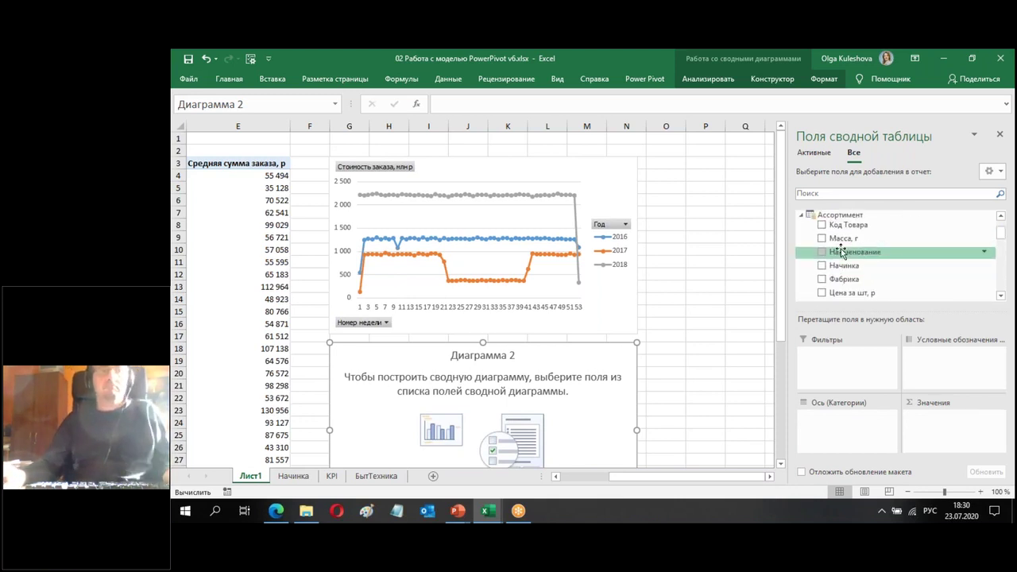
click(821, 265)
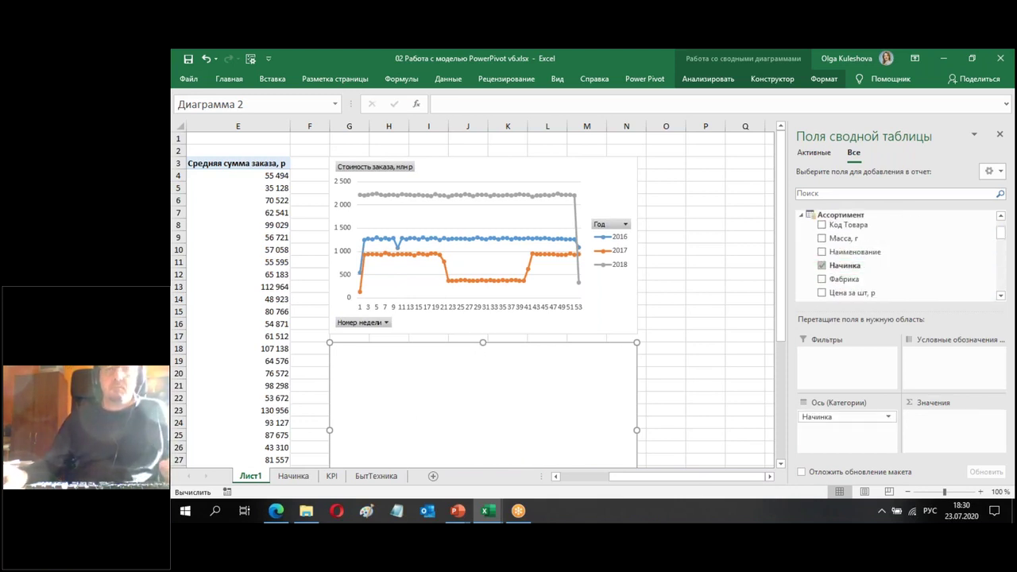
Plot Стоимость заказа, млн р and Кол-во фабрик as values per filling
scroll(926, 281, down, 1)
scroll(926, 281, down, 2)
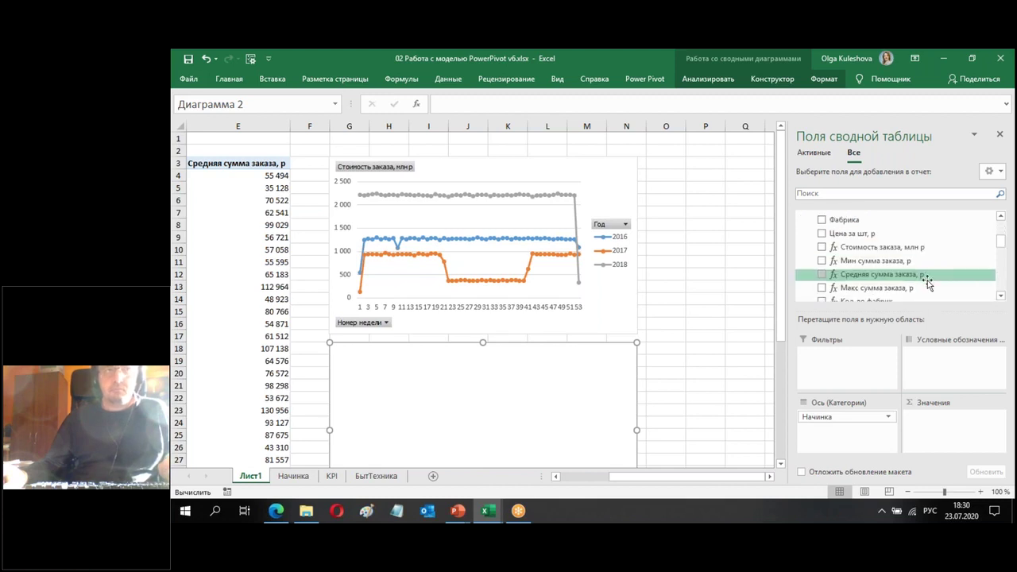
click(822, 247)
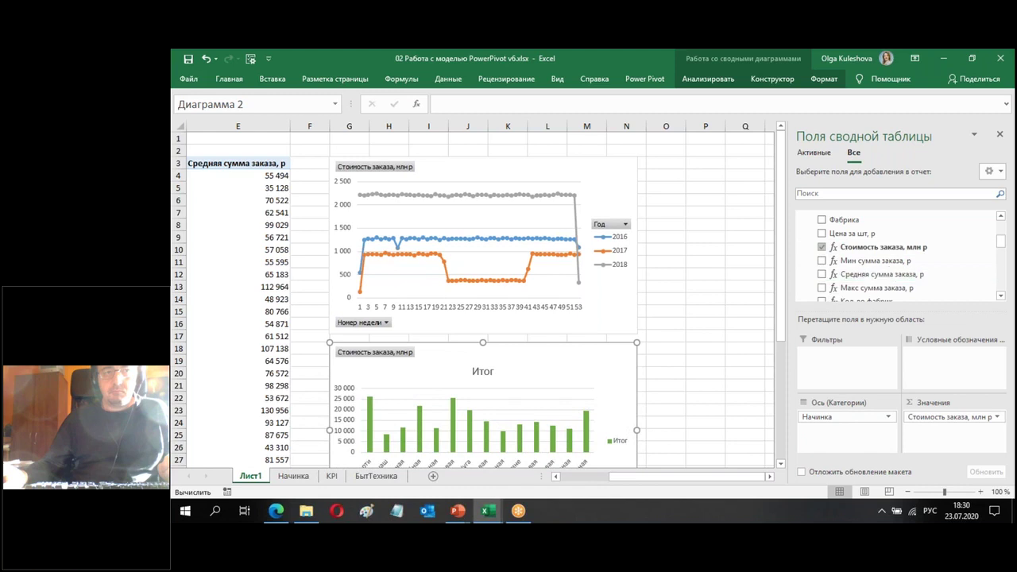
scroll(874, 281, down, 2)
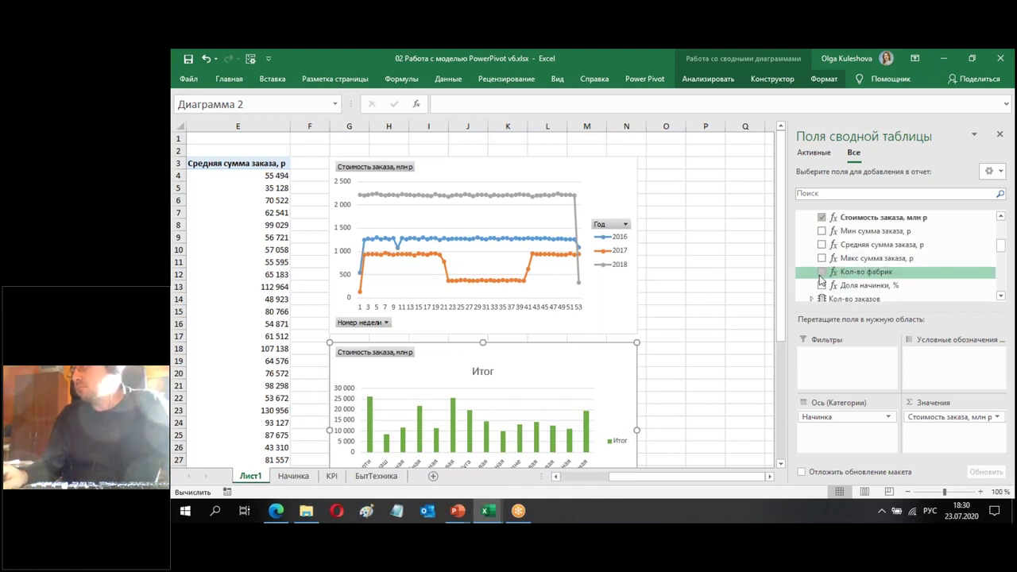
click(822, 272)
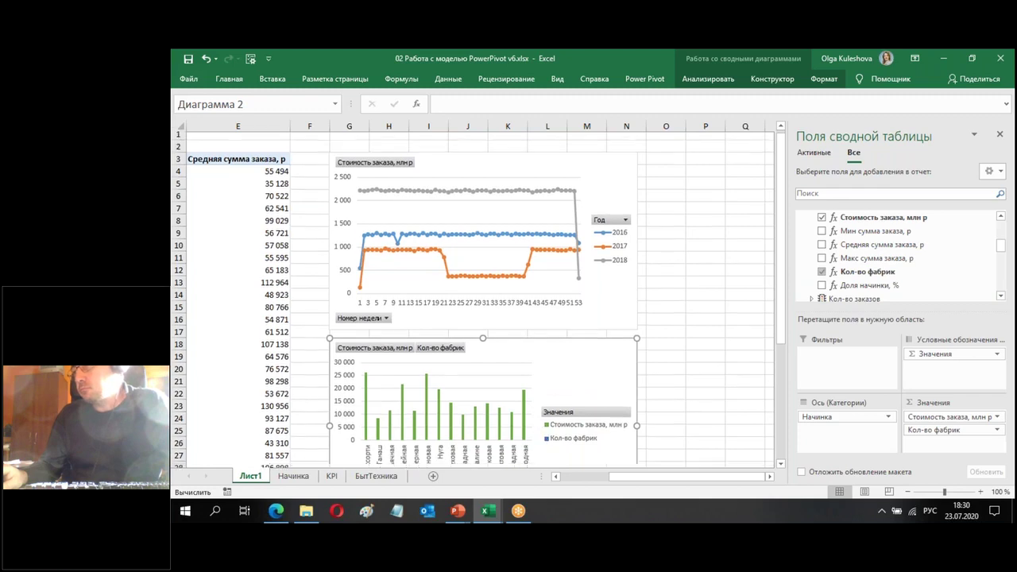
scroll(540, 438, down, 2)
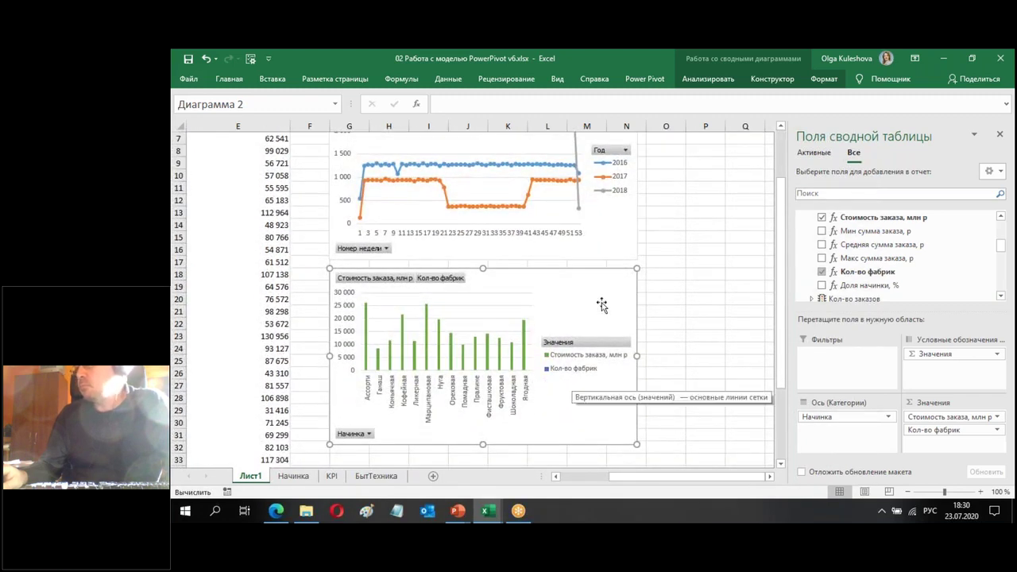
Make it a combo chart with Кол-во фабрик as a line on a secondary axis, then close the field pane
right_click(601, 302)
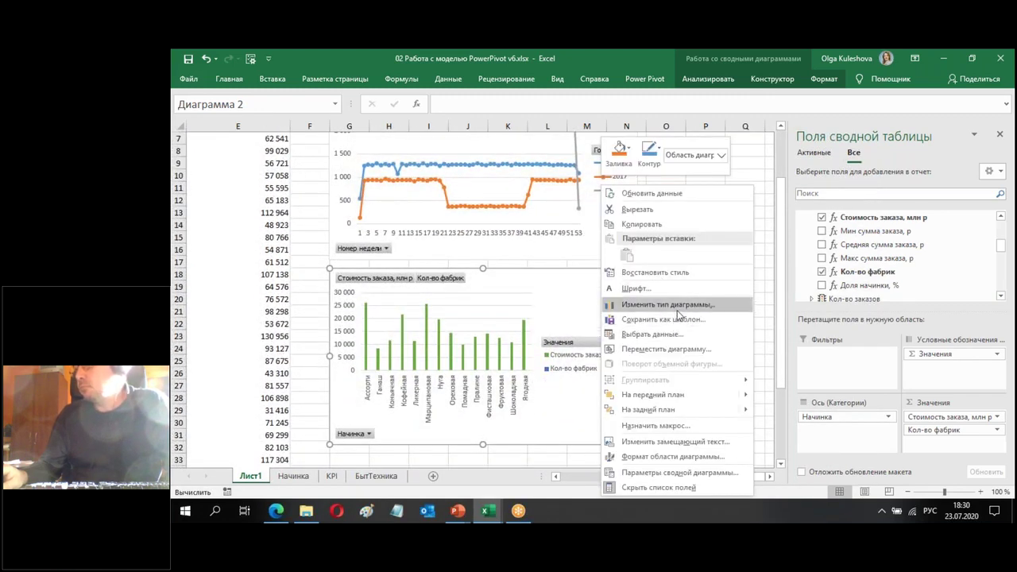
click(671, 305)
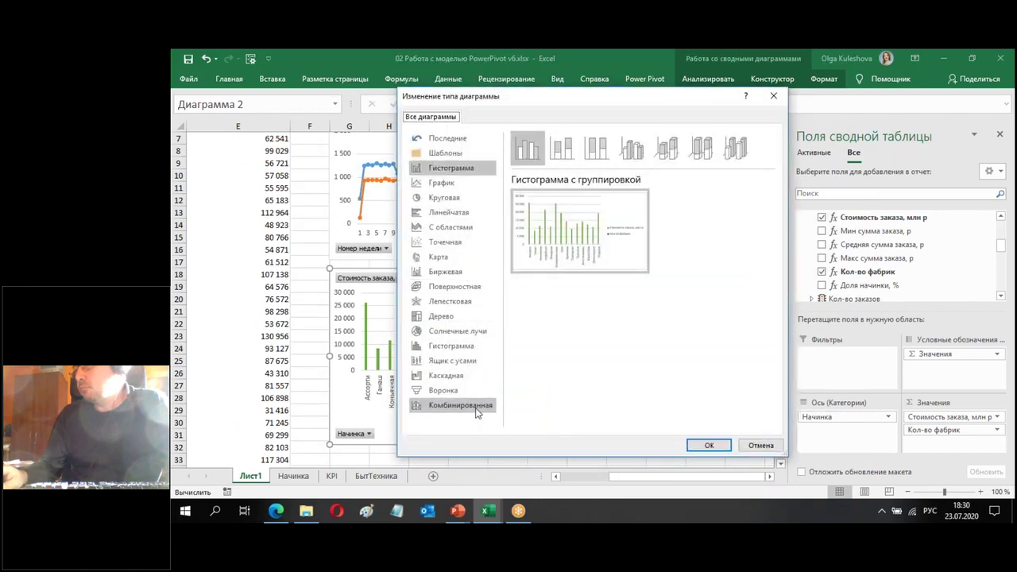
click(477, 410)
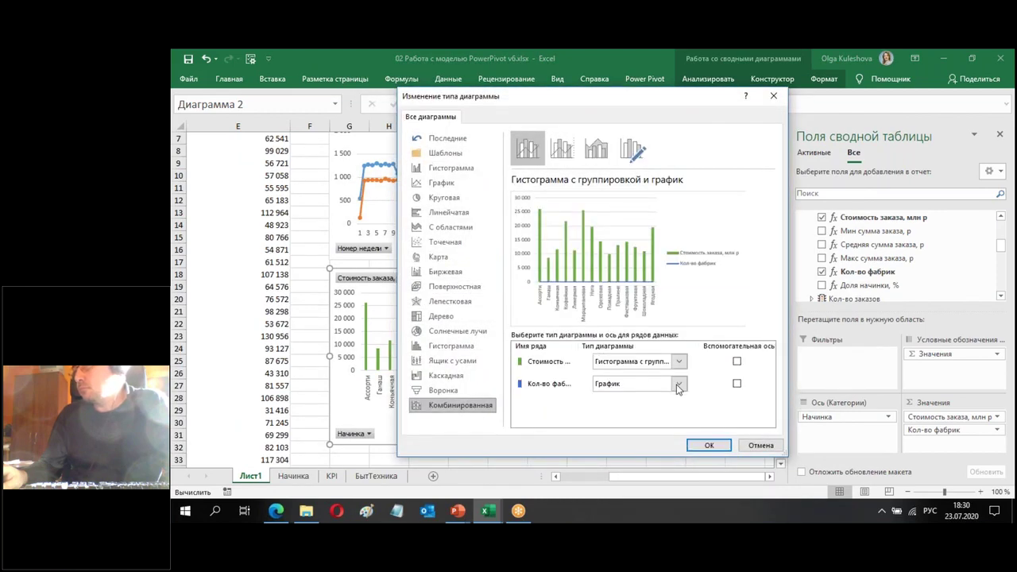
click(737, 384)
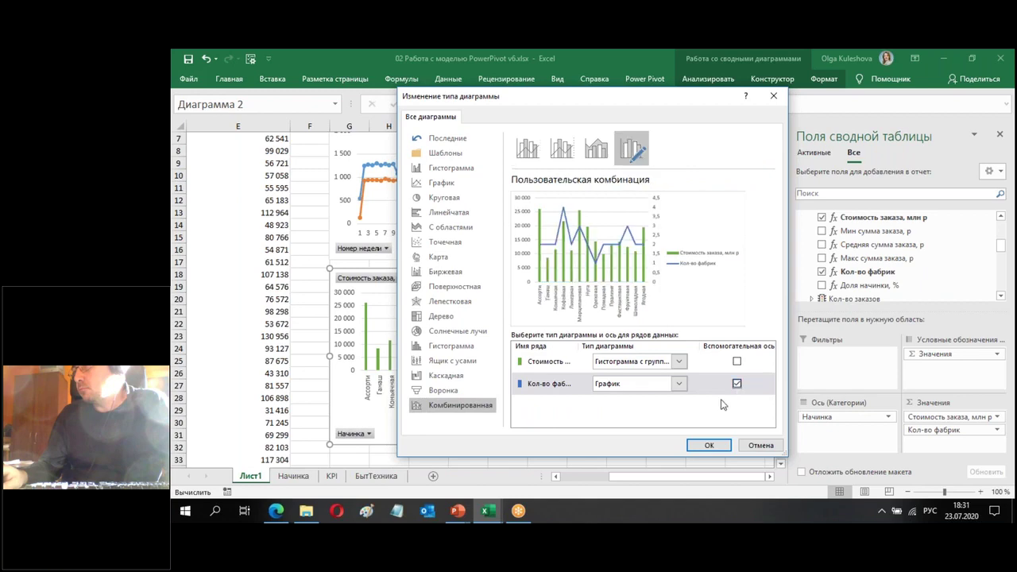
click(708, 445)
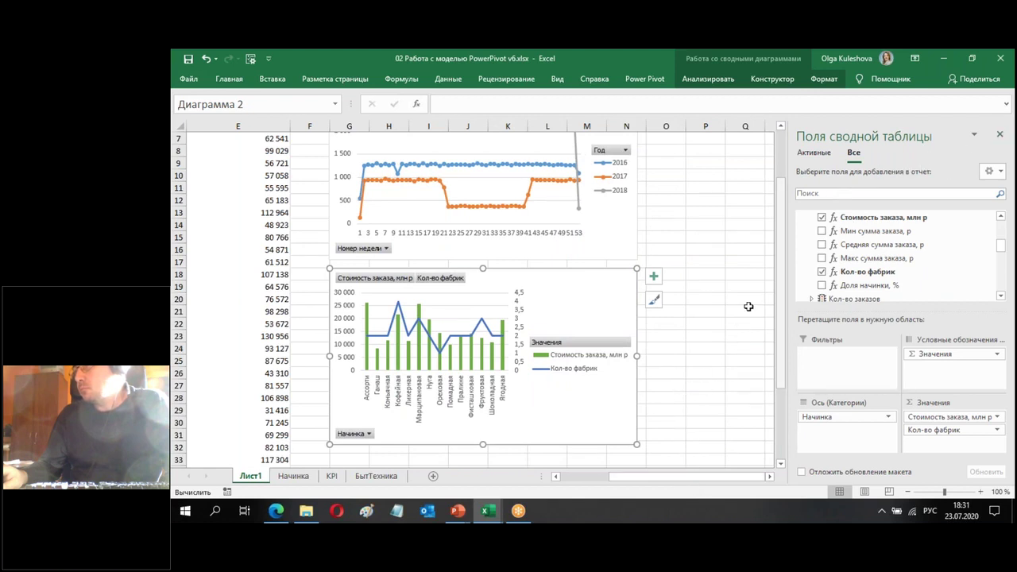
click(1000, 135)
drag(770, 476, 719, 477)
scroll(715, 333, up, 2)
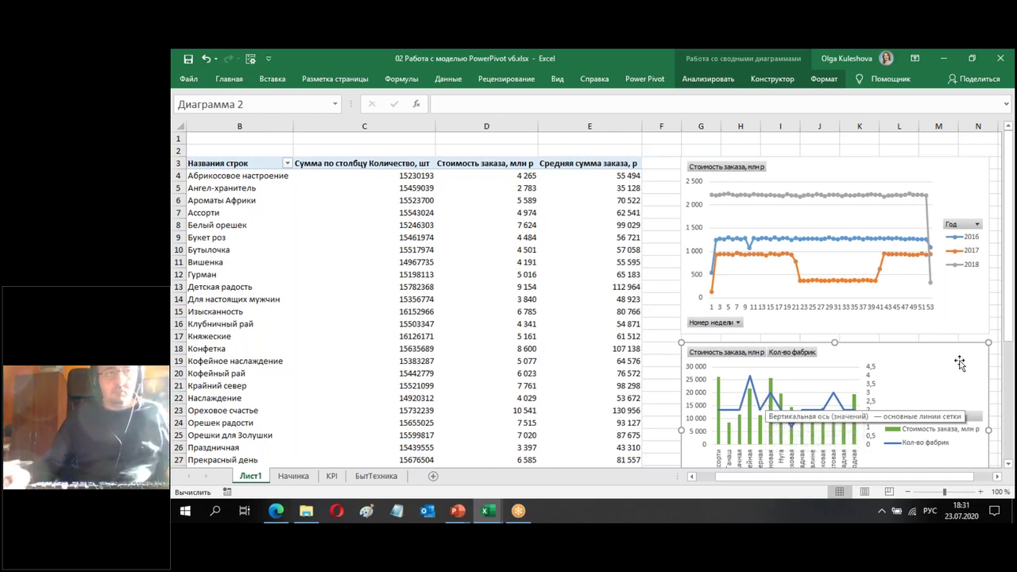
drag(1009, 335, 1009, 347)
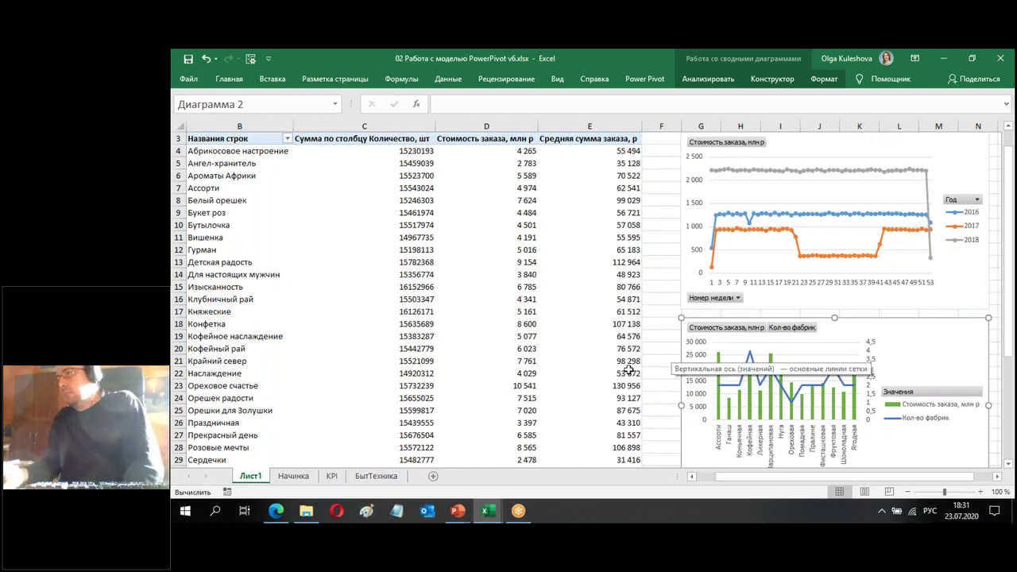
scroll(762, 288, down, 1)
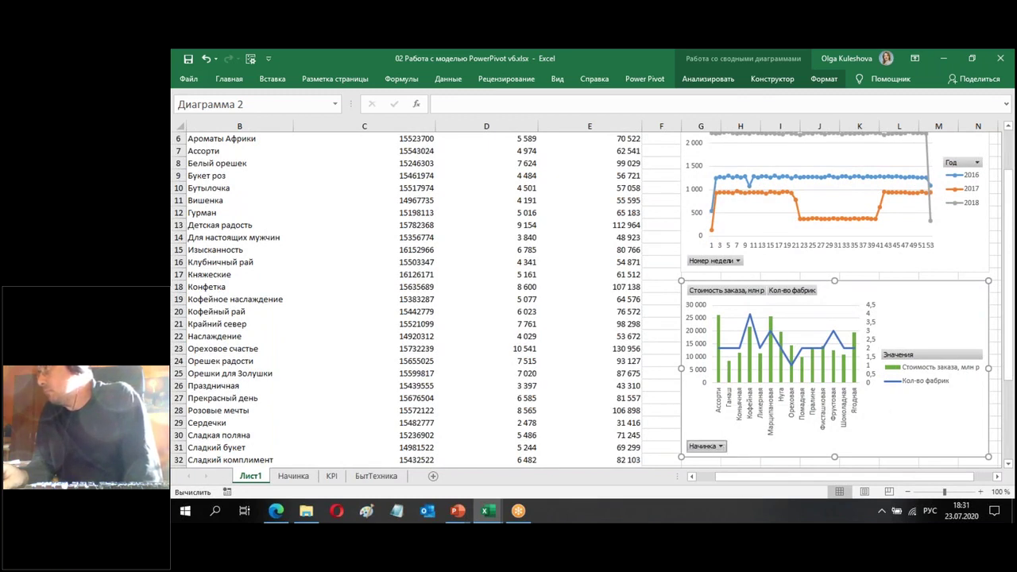
click(721, 447)
click(578, 346)
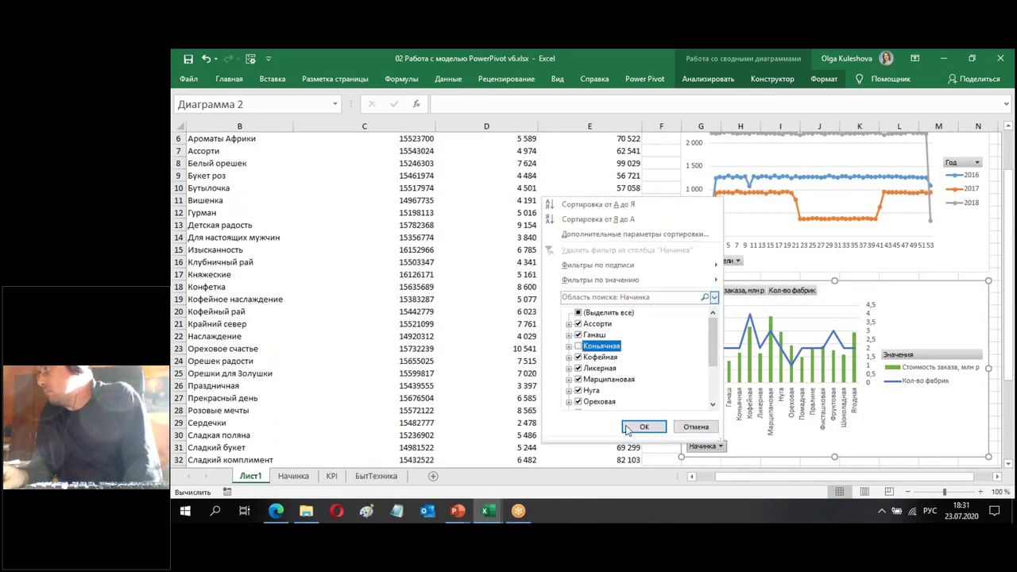
click(644, 427)
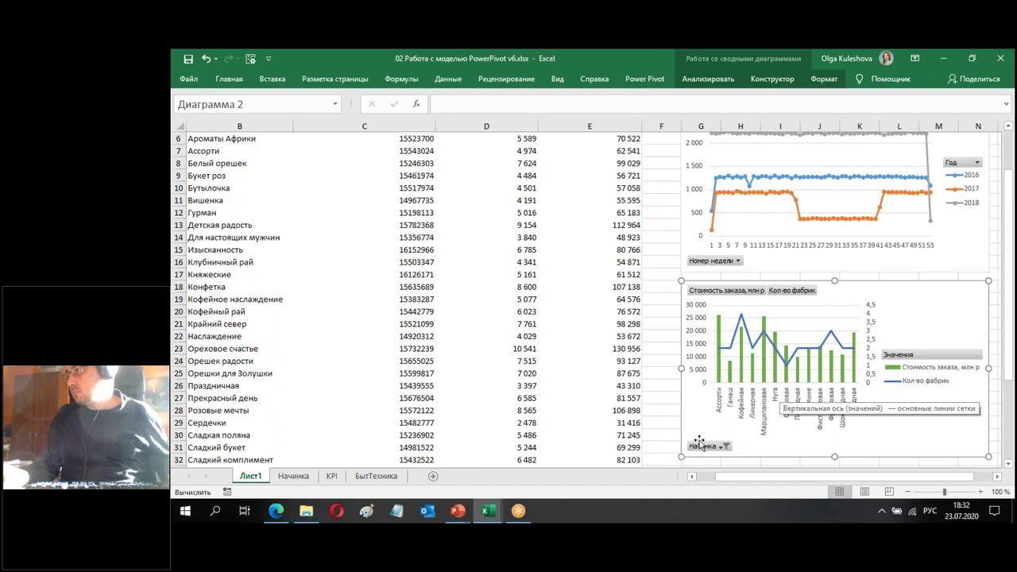
click(725, 445)
click(583, 312)
click(649, 426)
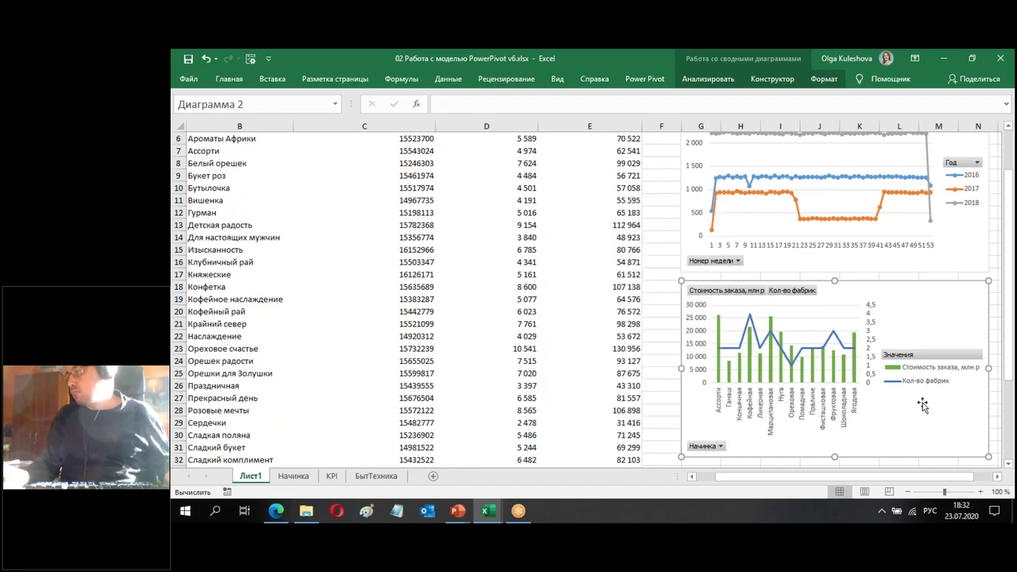
right_click(953, 318)
click(985, 335)
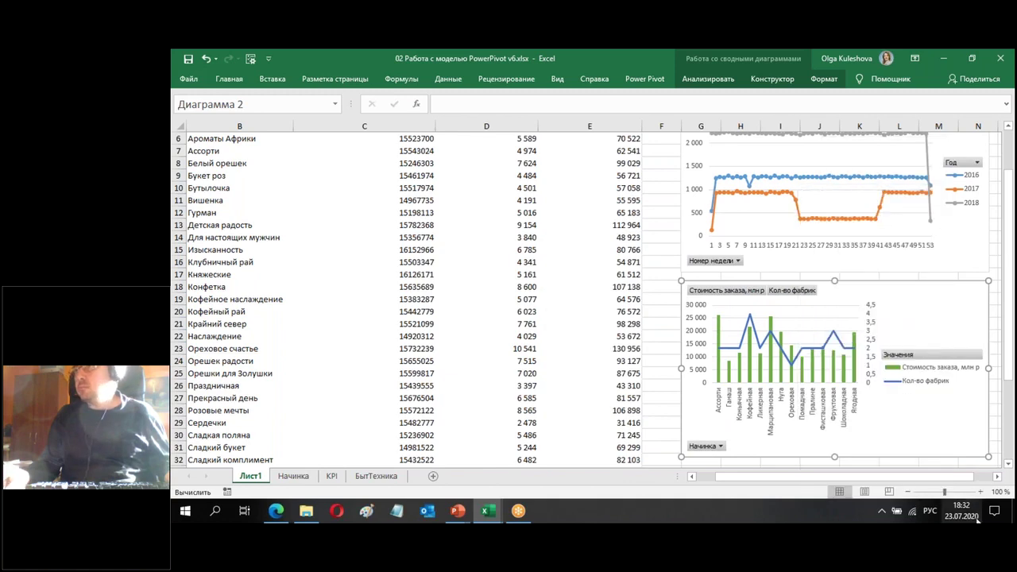
Move the combo chart's legend to the bottom and deselect the chart
scroll(761, 310, right, 3)
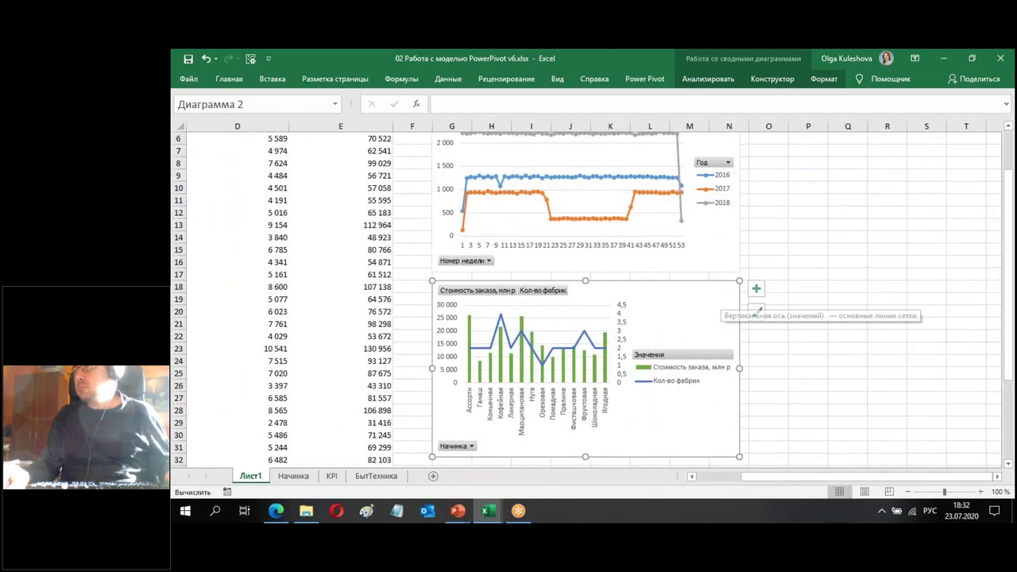
click(755, 289)
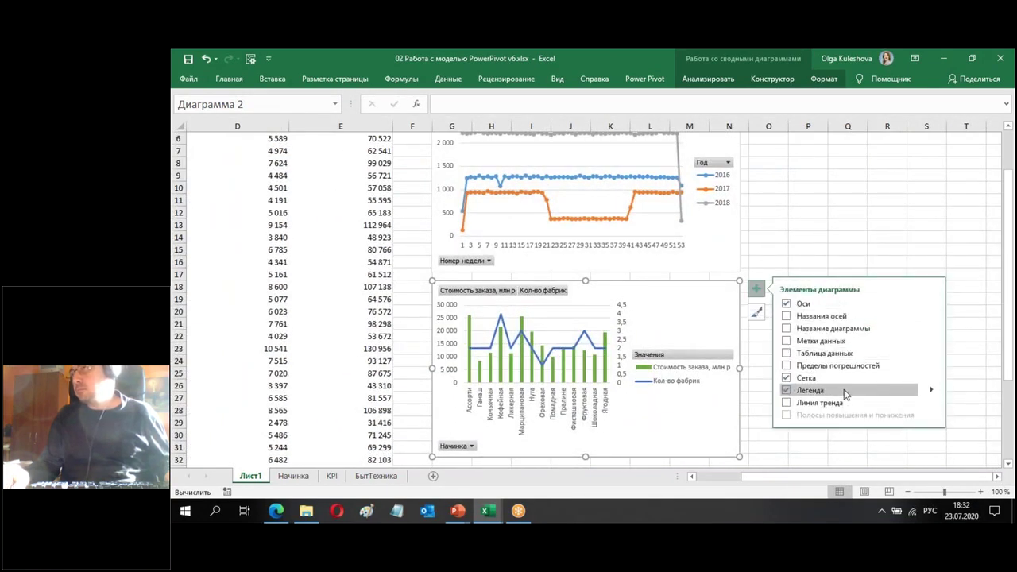
click(844, 392)
click(931, 390)
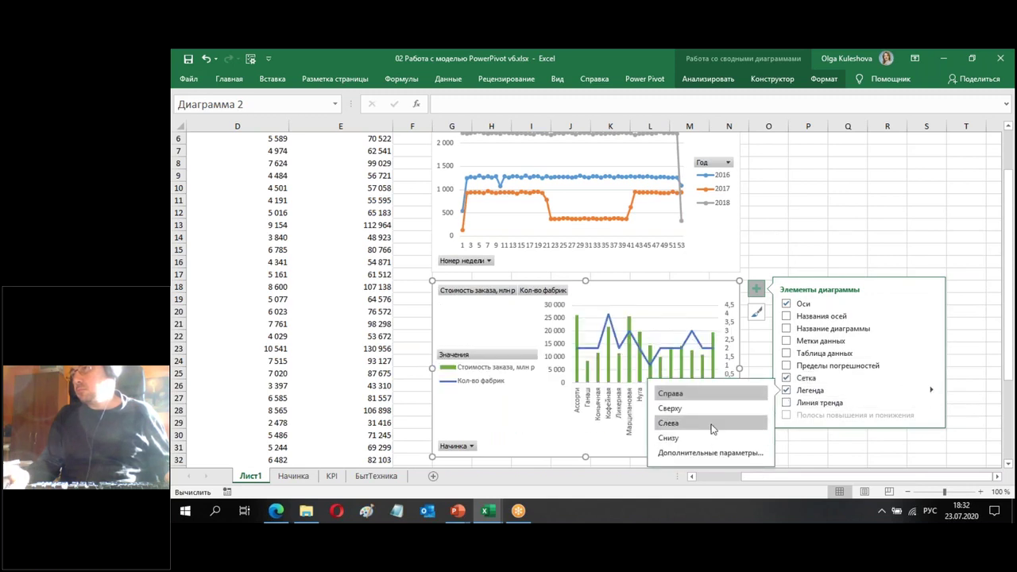
click(886, 237)
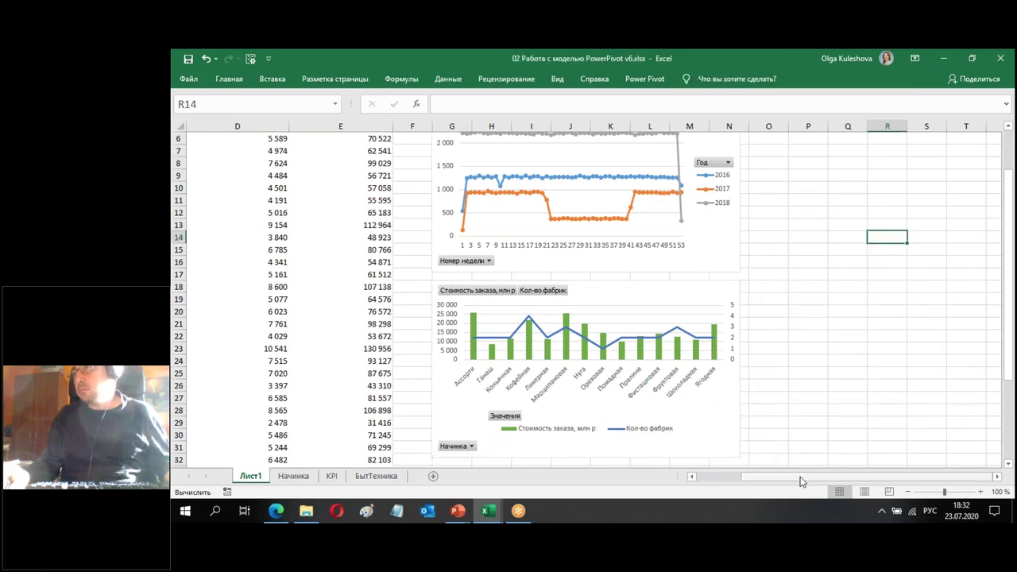
Zoom the sheet out to 70% to show the pivot table and both charts
scroll(786, 347, left, 3)
scroll(786, 347, up, 2)
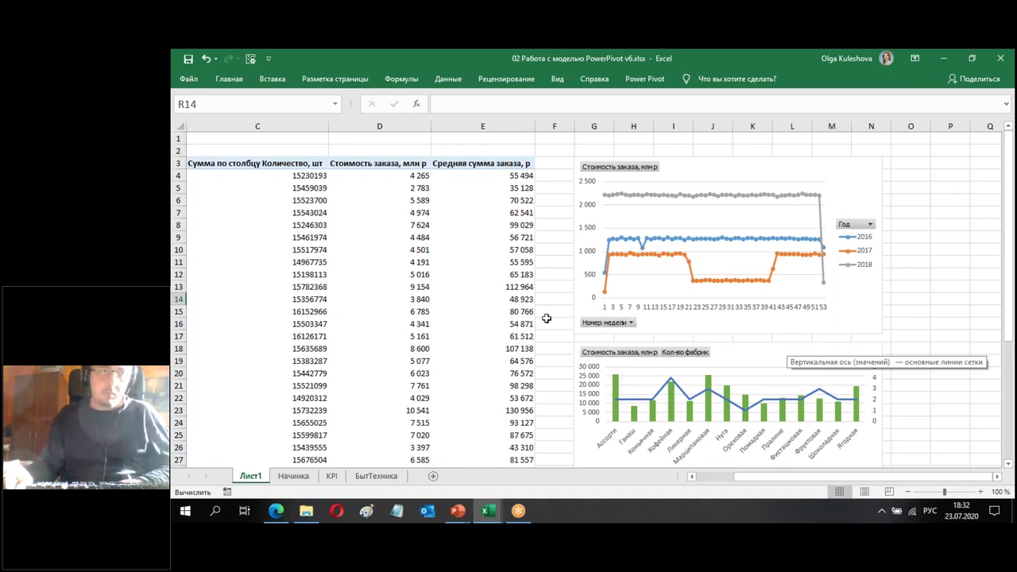
click(908, 494)
click(908, 493)
click(908, 493)
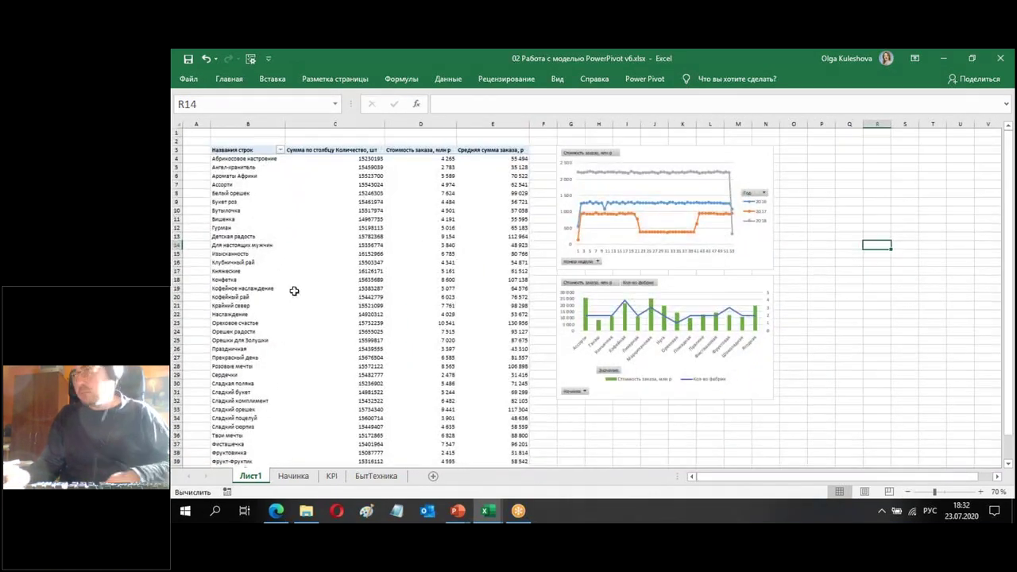
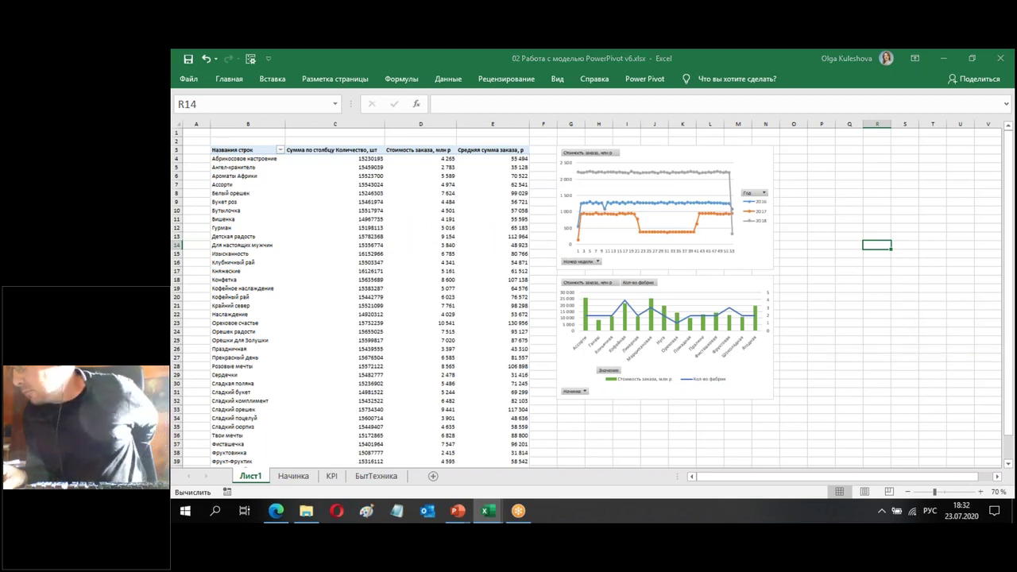
Switch from the Excel workbook to the PowerPoint slide '5 причин'
key(alt+Tab)
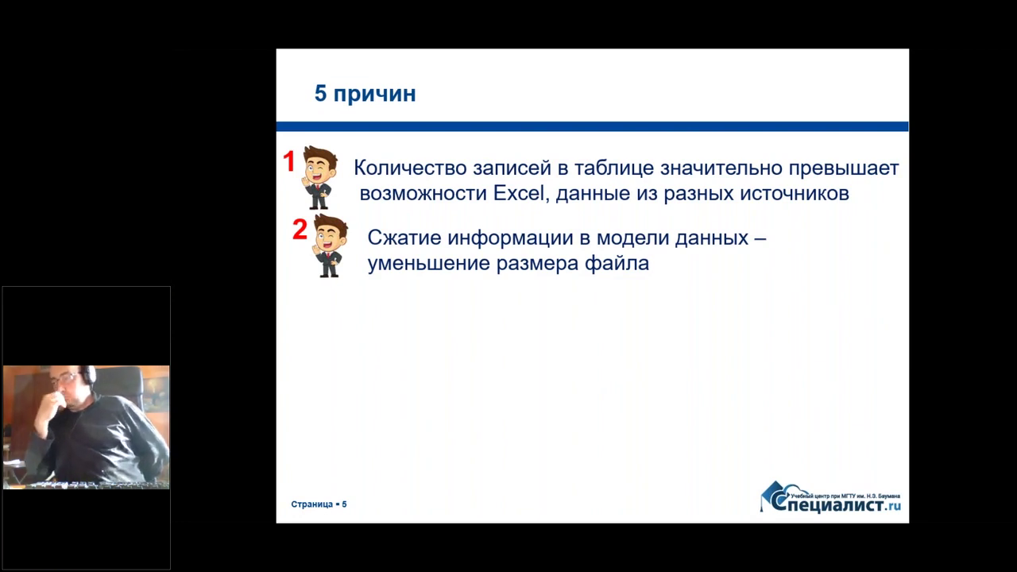
Reveal the third and fourth reasons on the '5 причин' slide
key(Right)
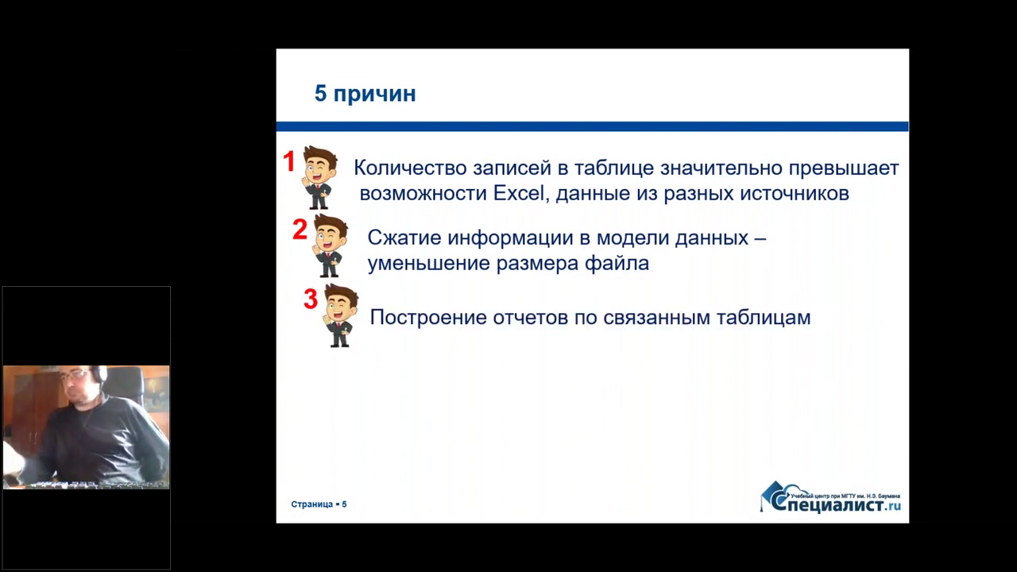
key(Right)
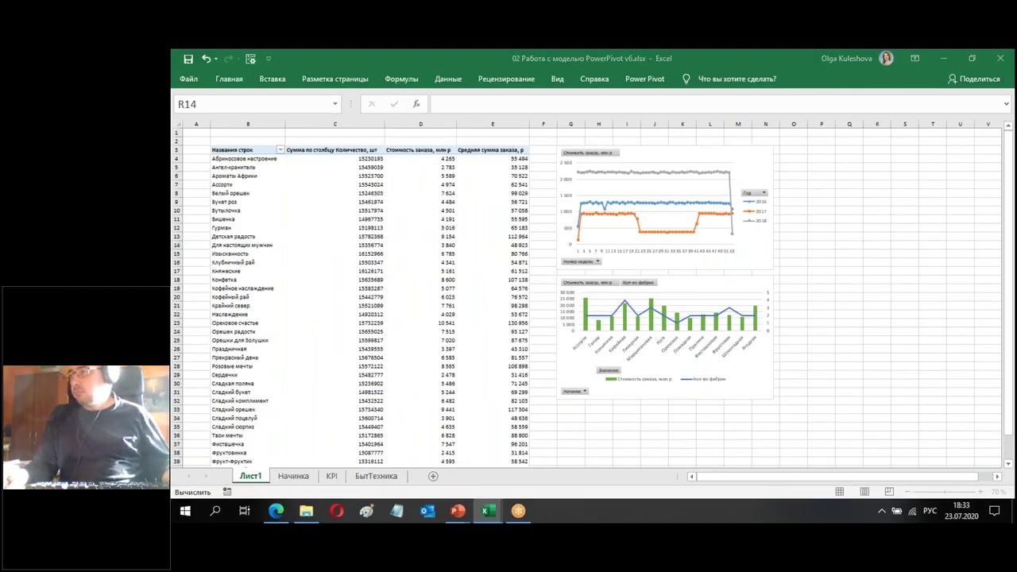
Back in Excel, start inserting a slicer for the lower pivot chart
key(alt+Tab)
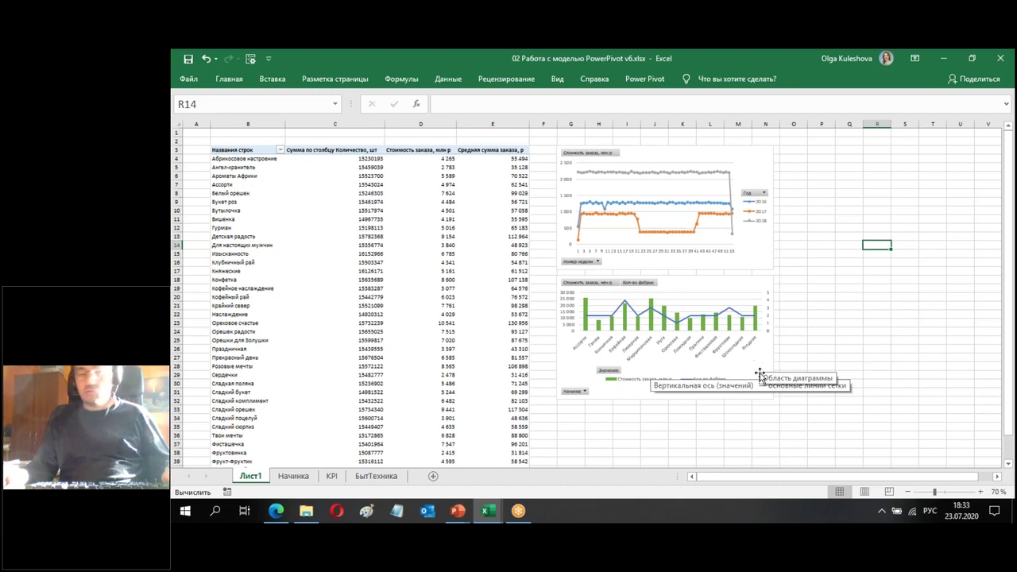
click(760, 368)
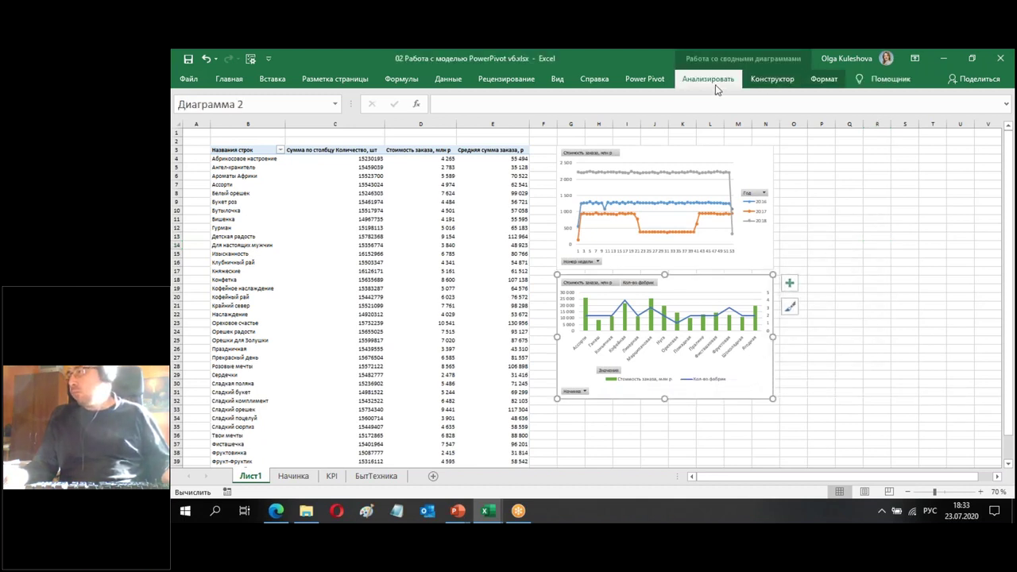
click(707, 80)
click(441, 115)
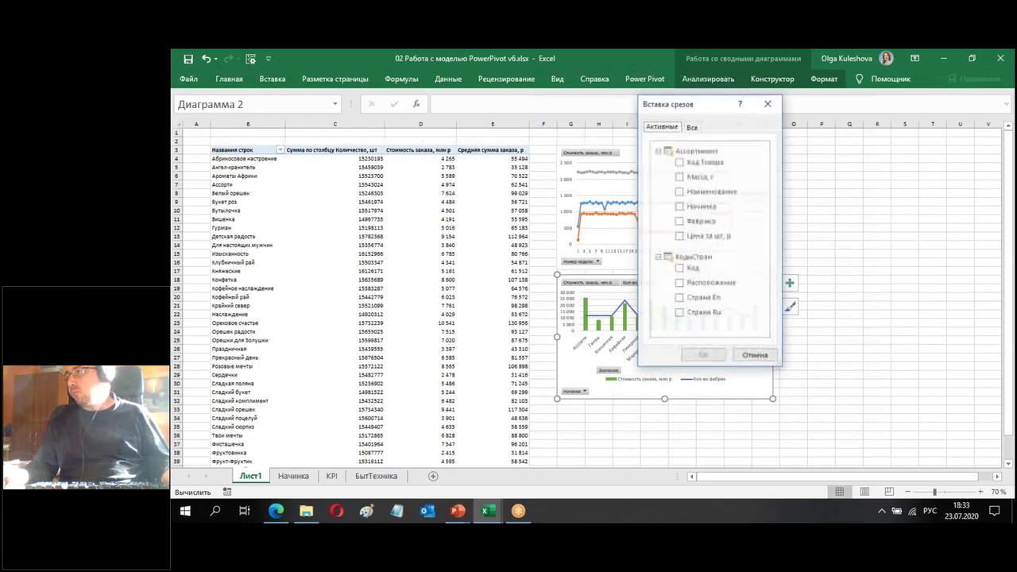
drag(712, 109, 365, 208)
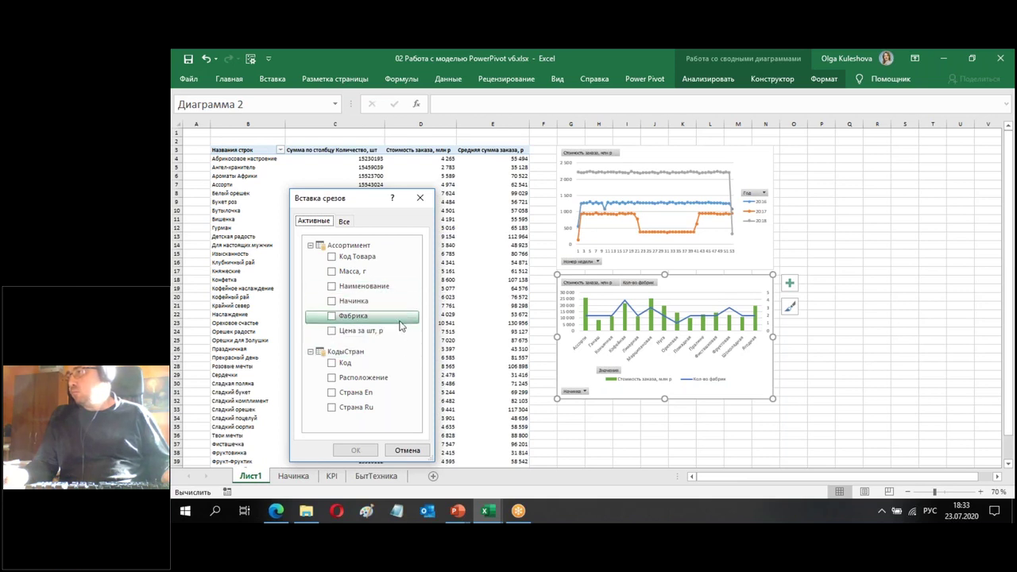
List fields from all model tables in the slicer dialog and browse to Calendar
click(344, 223)
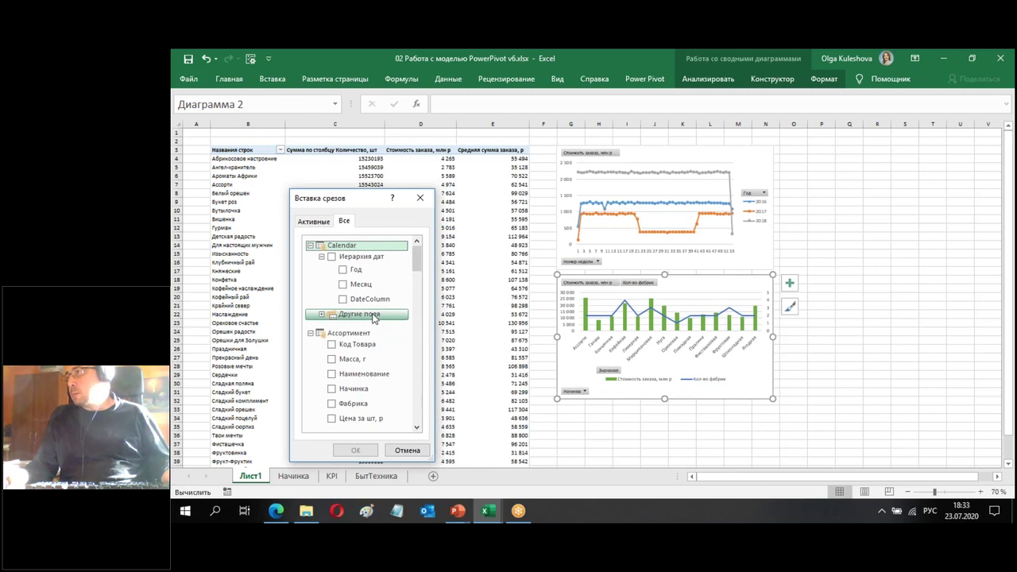
scroll(373, 318, down, 1)
click(321, 224)
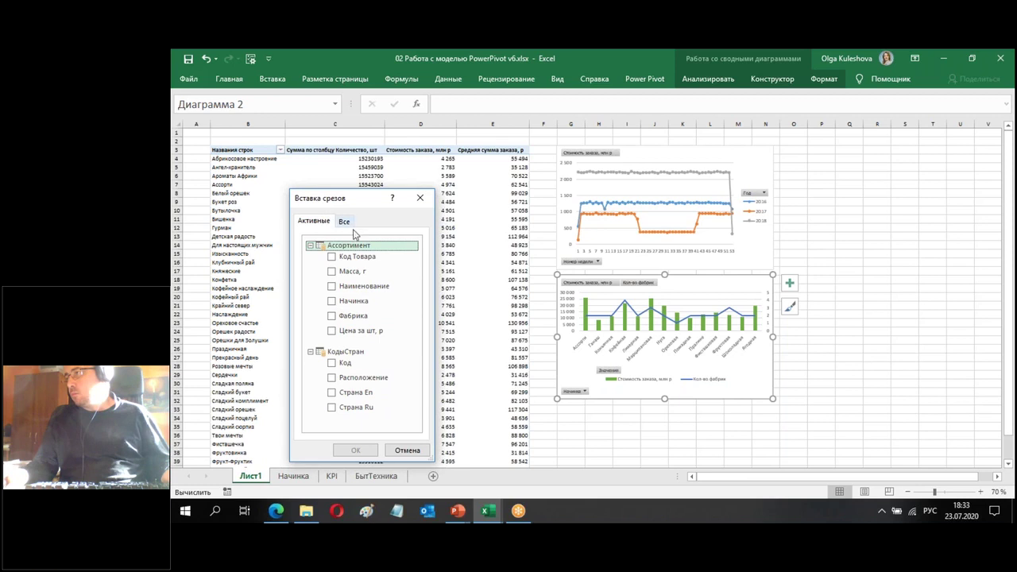
click(354, 226)
scroll(377, 315, down, 1)
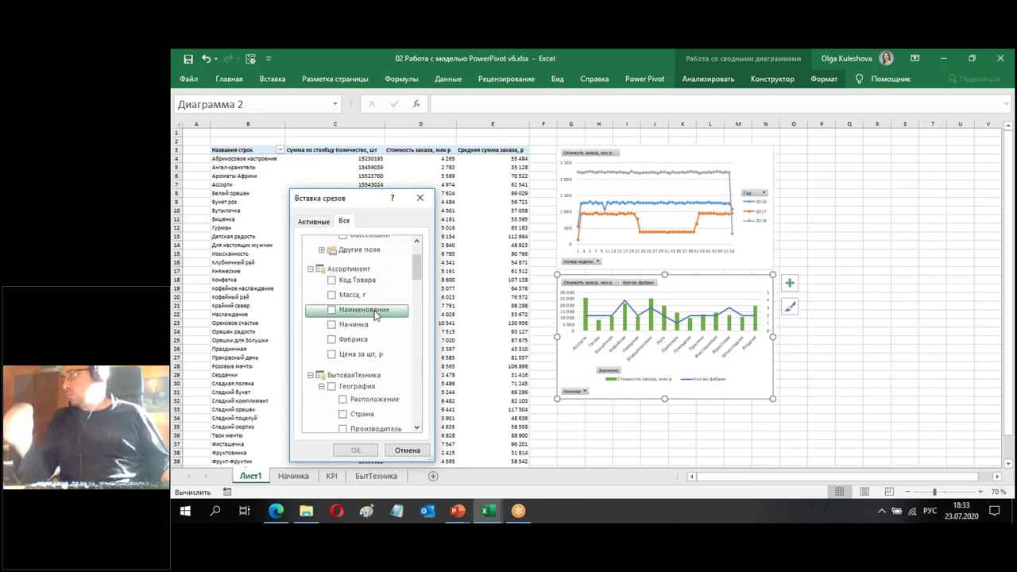
scroll(376, 316, down, 4)
scroll(377, 315, down, 2)
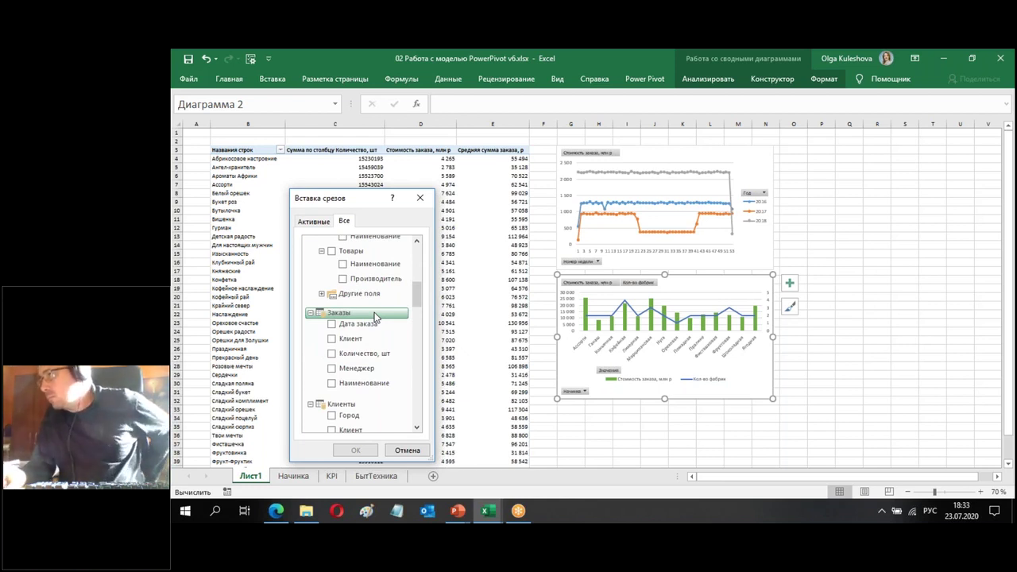
scroll(376, 316, down, 1)
scroll(377, 315, down, 1)
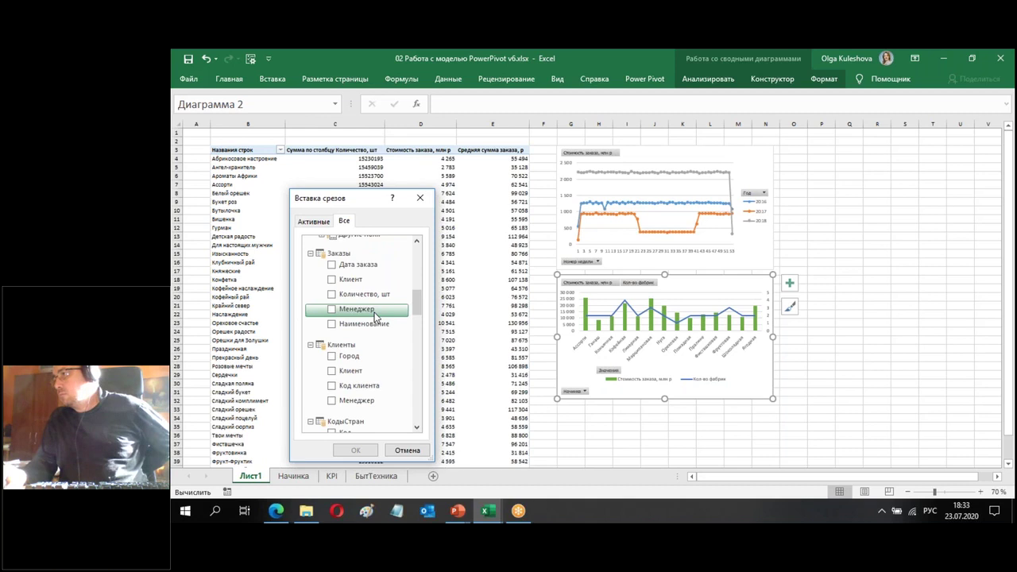
scroll(376, 315, down, 1)
scroll(377, 316, down, 2)
scroll(377, 315, down, 2)
scroll(376, 316, down, 2)
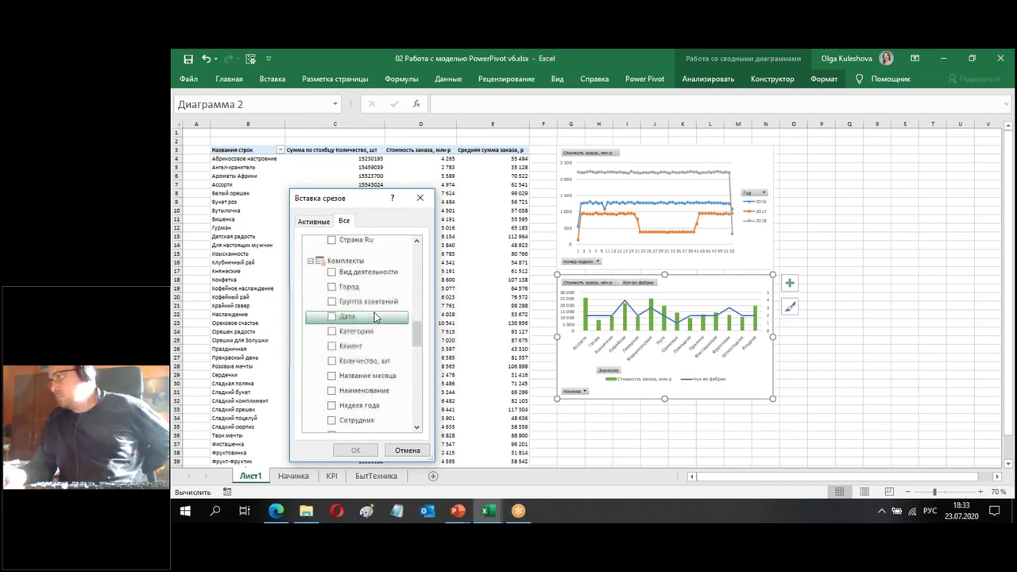
scroll(377, 316, down, 4)
scroll(376, 316, down, 1)
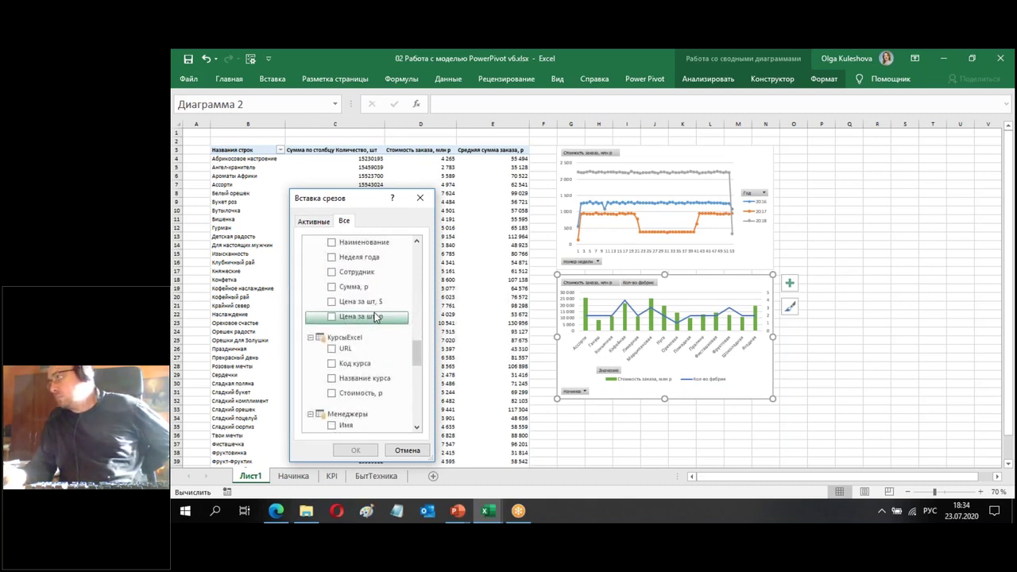
scroll(377, 316, down, 3)
scroll(376, 315, up, 5)
scroll(376, 315, up, 5)
scroll(376, 313, up, 3)
scroll(377, 312, up, 3)
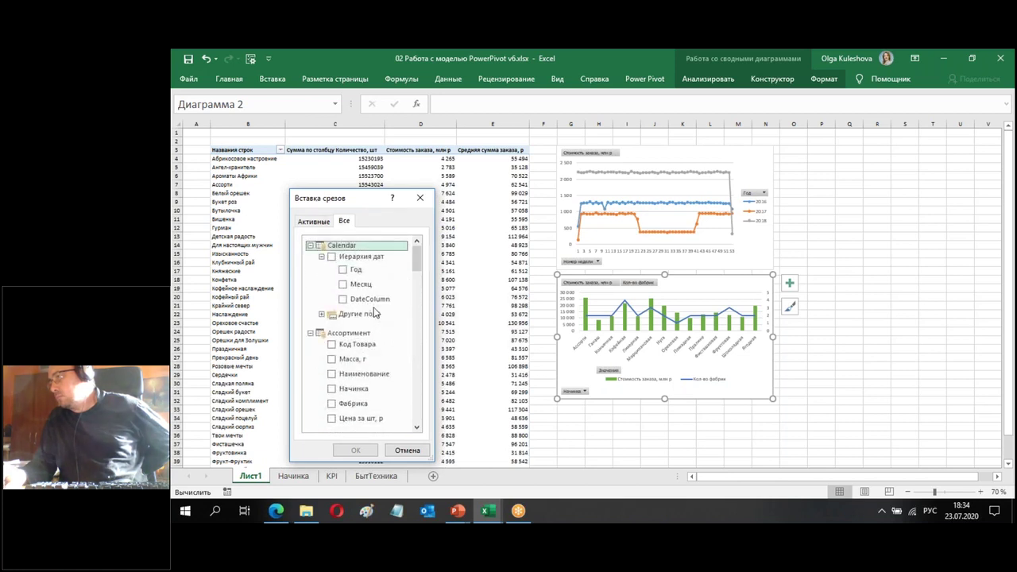
Tick Год under Calendar's Другие поля and insert the slicer
click(343, 270)
click(344, 270)
click(320, 314)
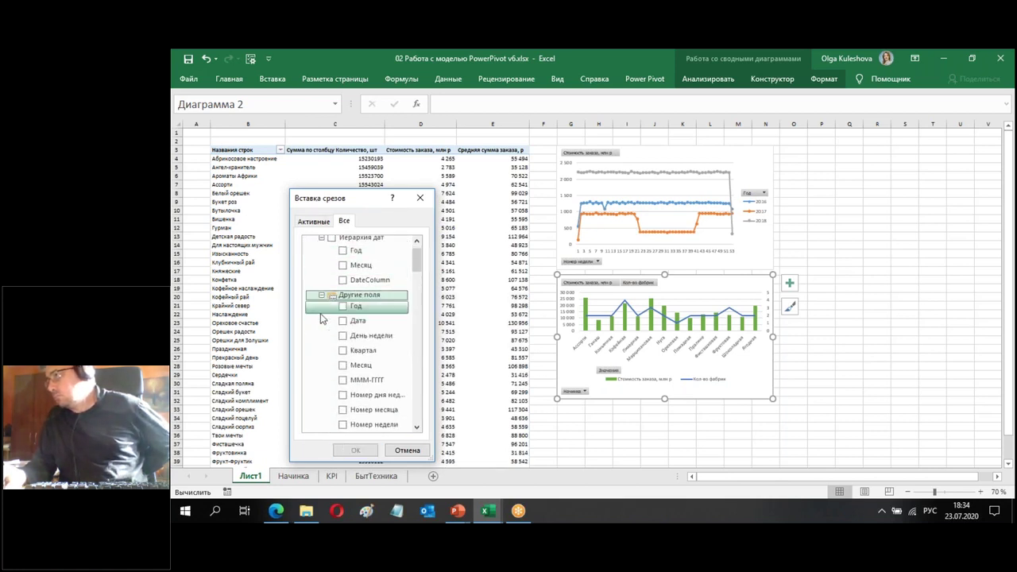
click(343, 306)
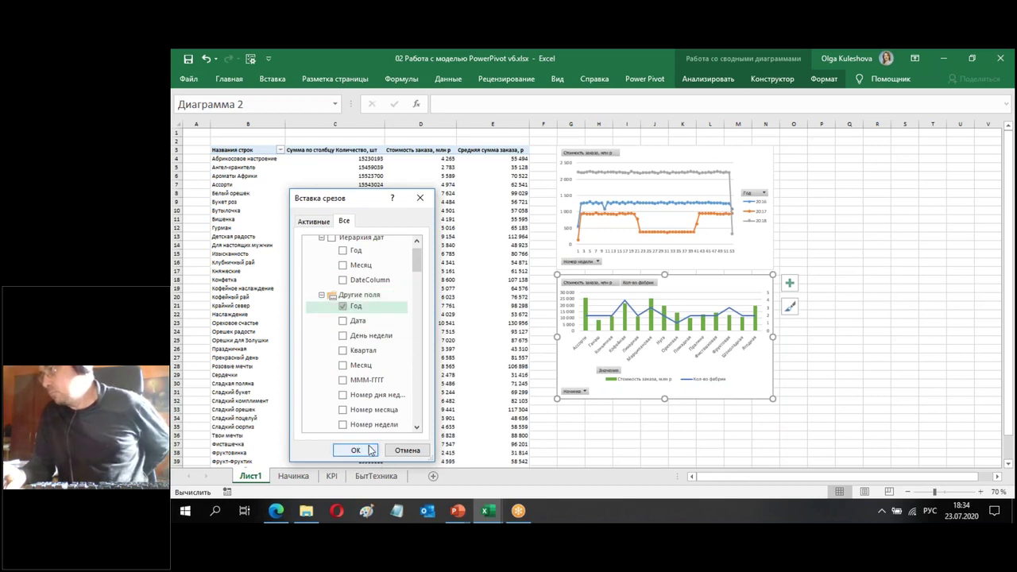
click(356, 449)
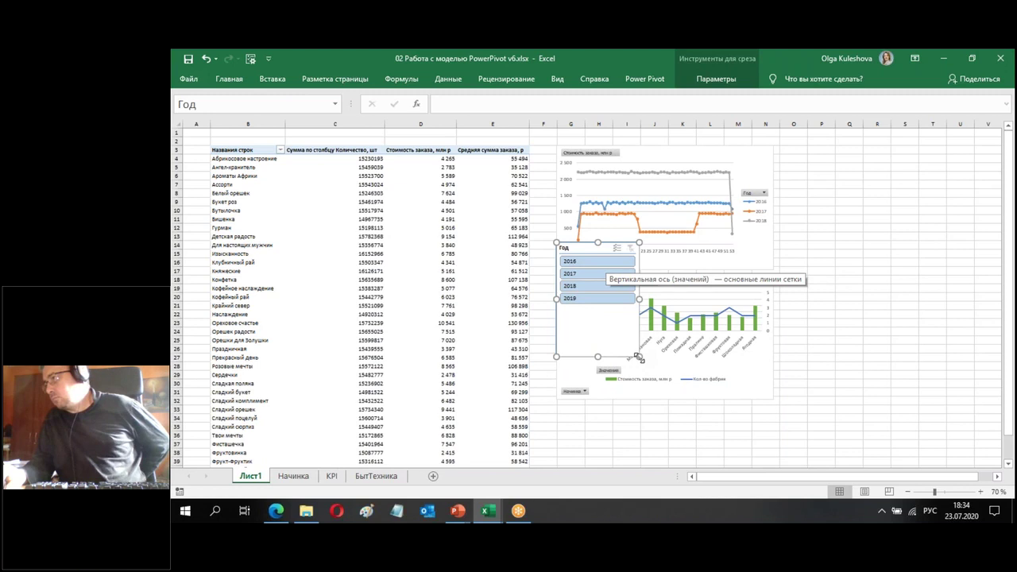
Shrink the Год slicer, move it right of the charts, and try 2016–2019, ending on 2016
drag(638, 357, 635, 313)
drag(581, 249, 813, 263)
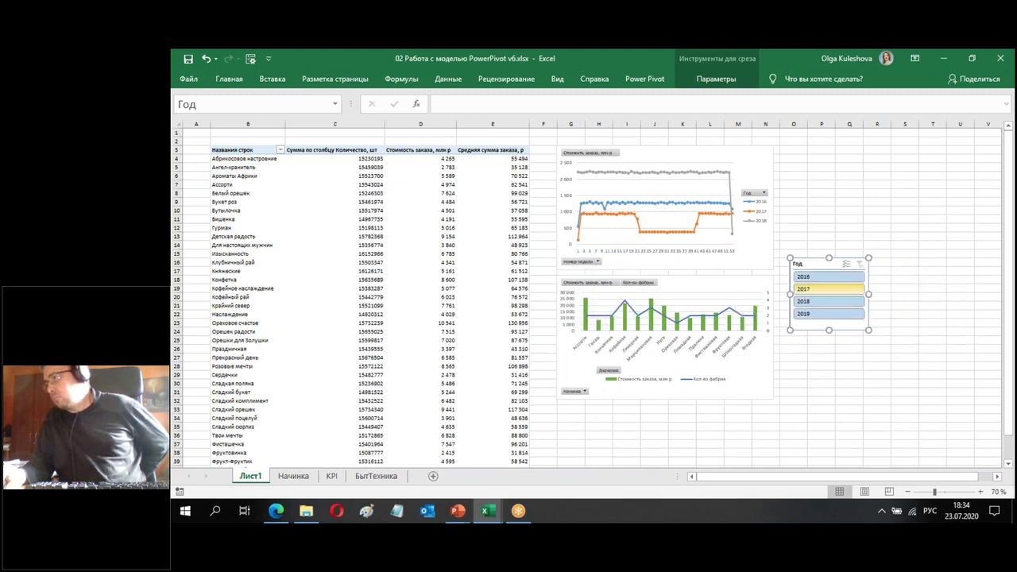
click(807, 276)
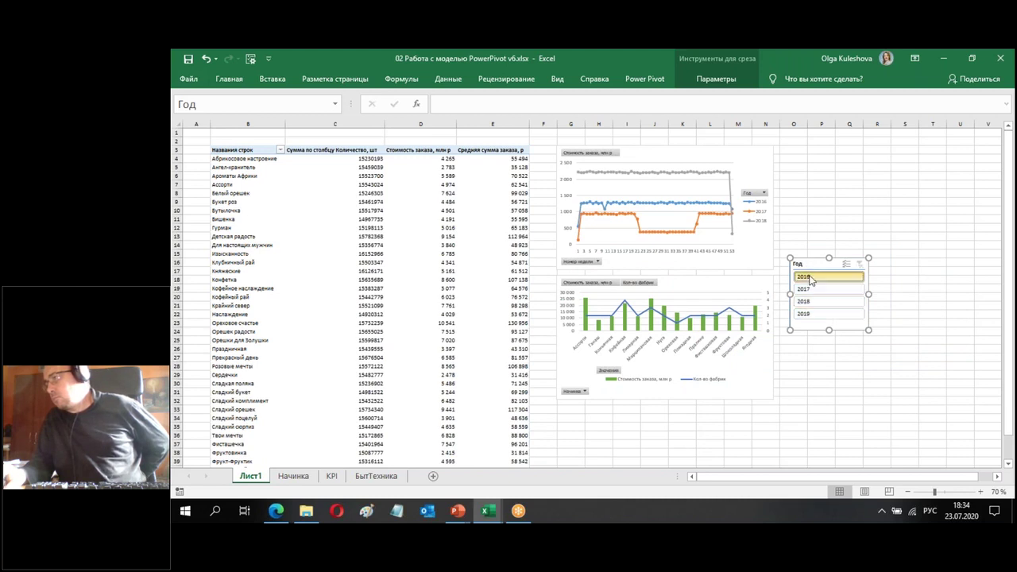
click(818, 289)
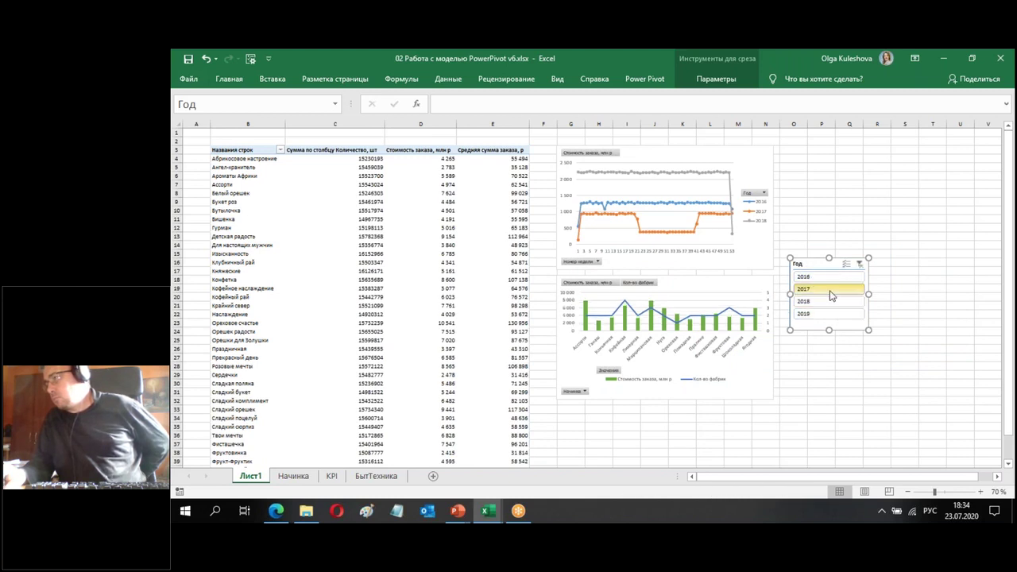
click(836, 304)
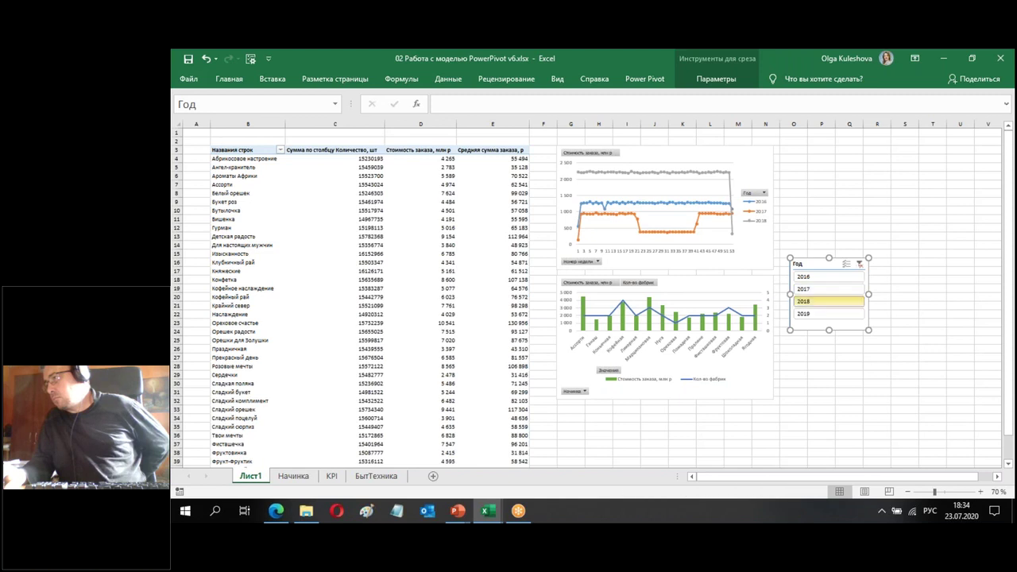
click(837, 314)
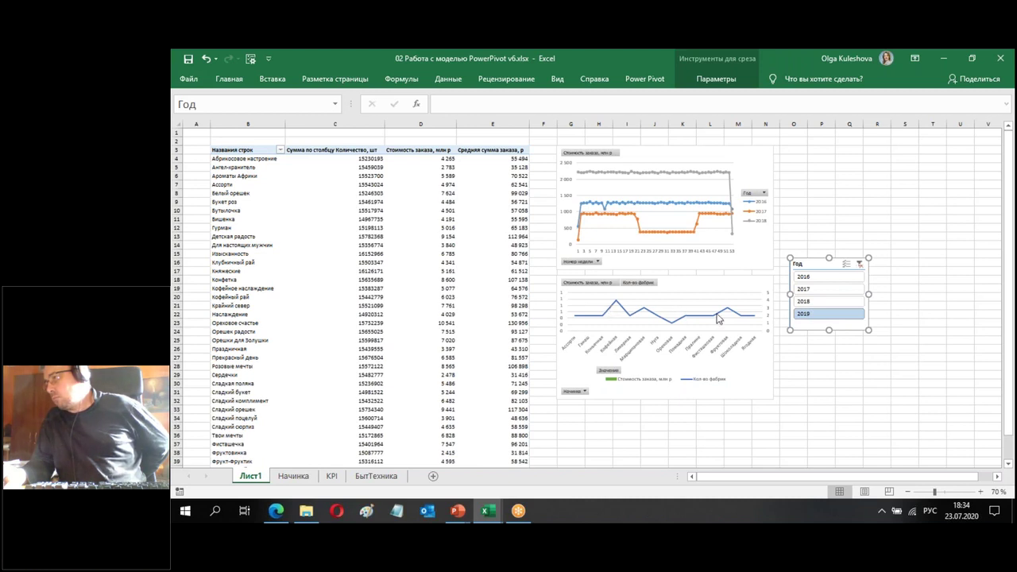
click(824, 303)
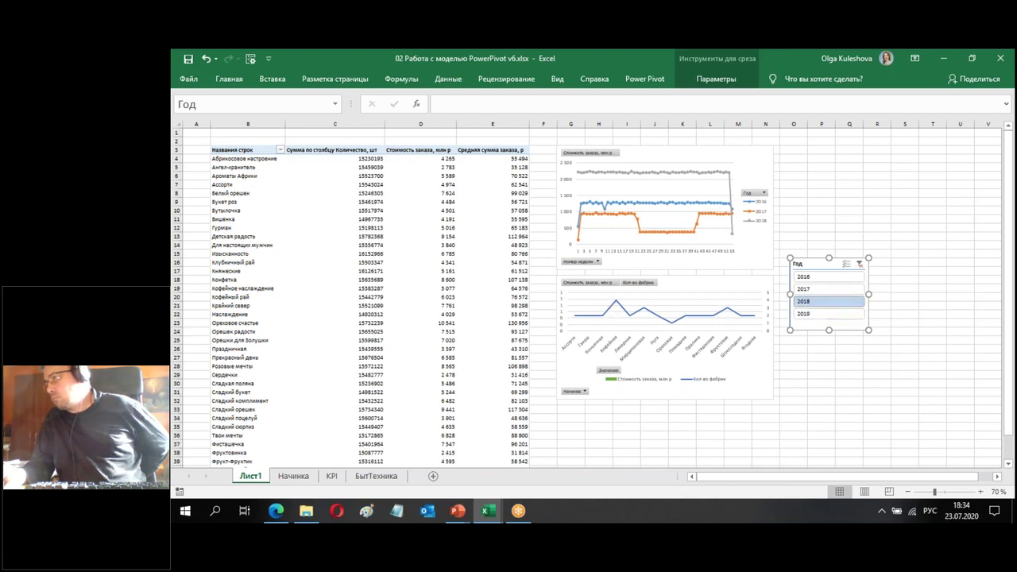
click(826, 291)
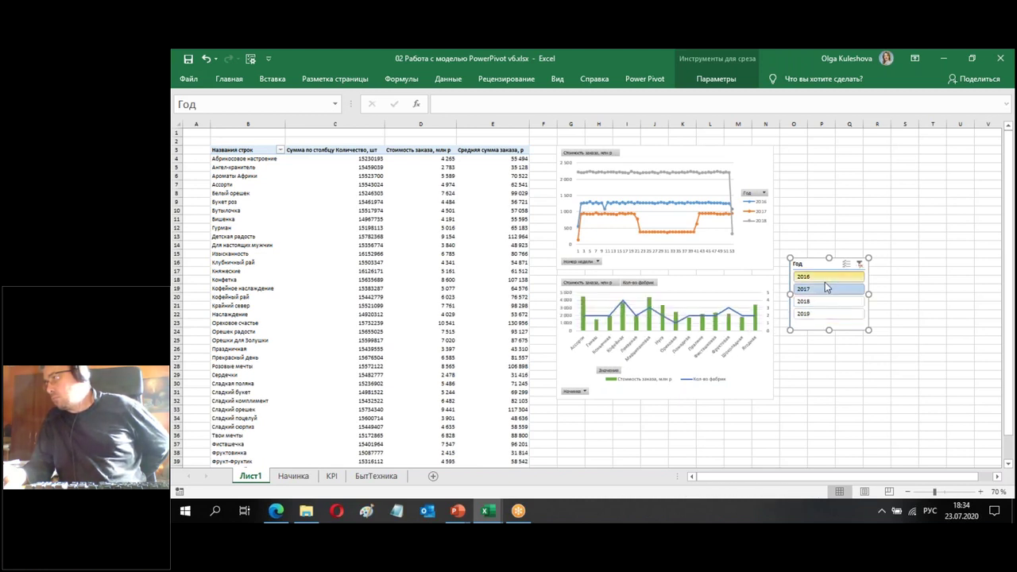
click(825, 278)
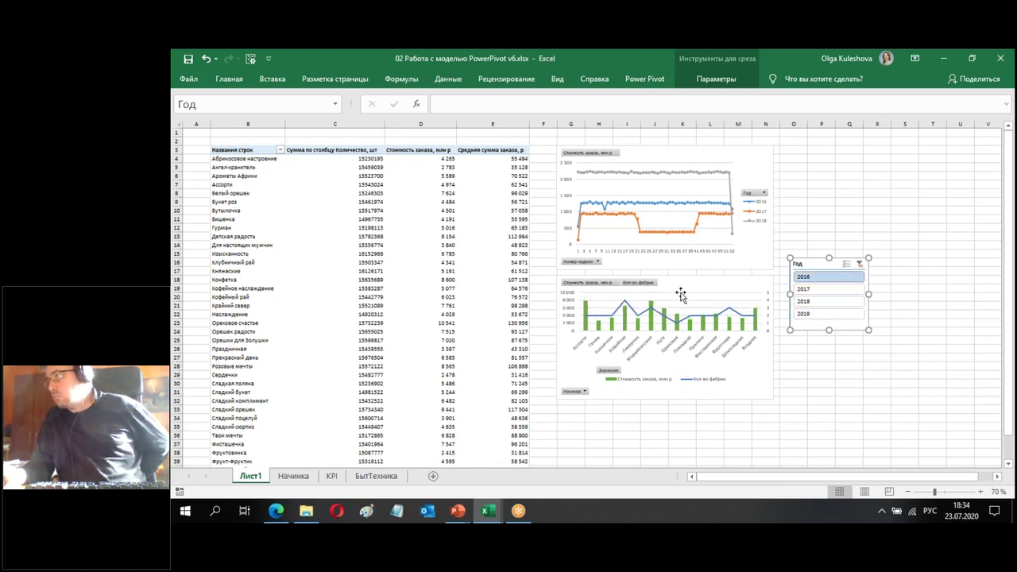
Connect the Год slicer to Диаграмма 1 and Сводная таблица1 on Лист1
right_click(809, 264)
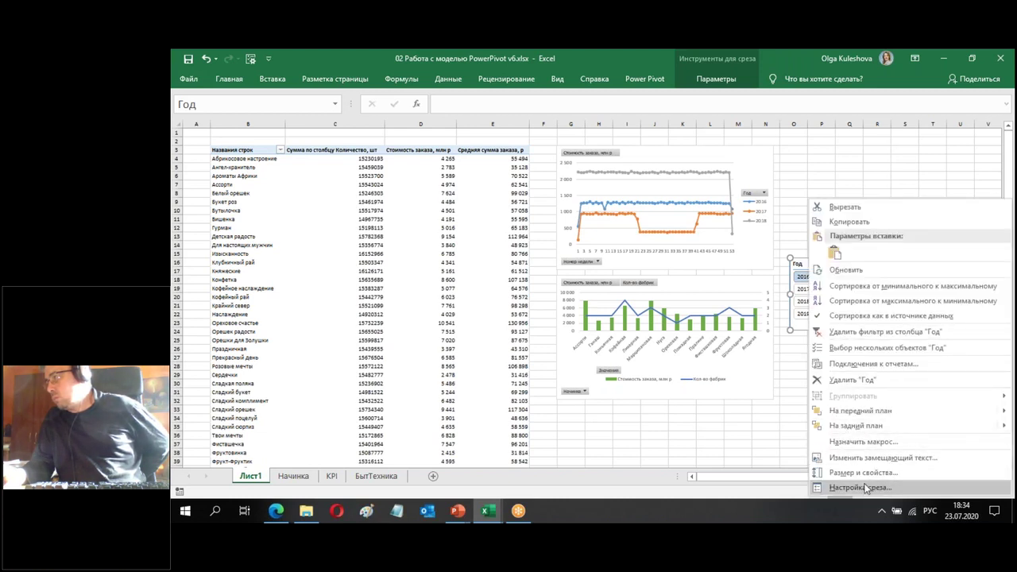
click(857, 364)
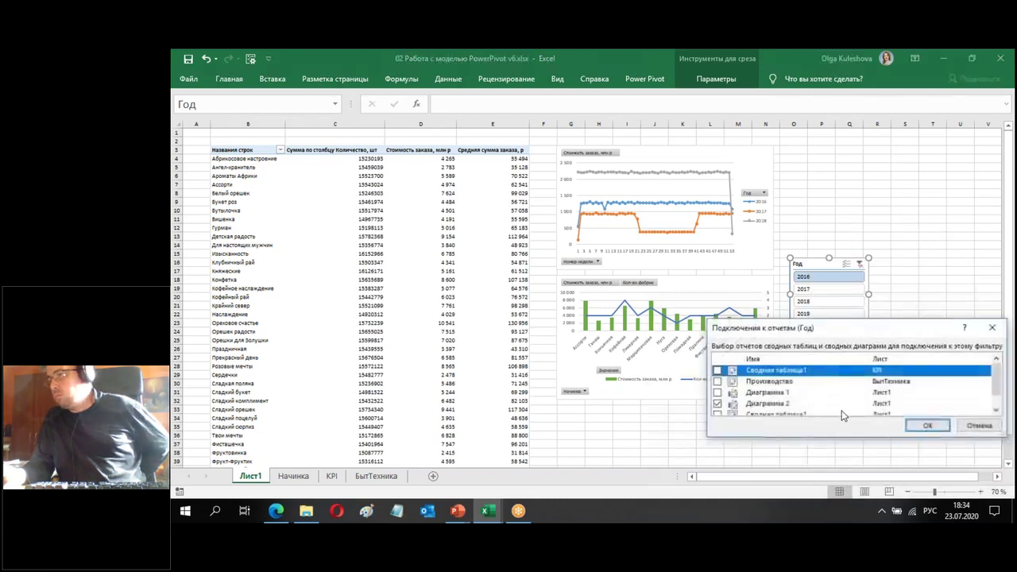
drag(824, 331, 344, 226)
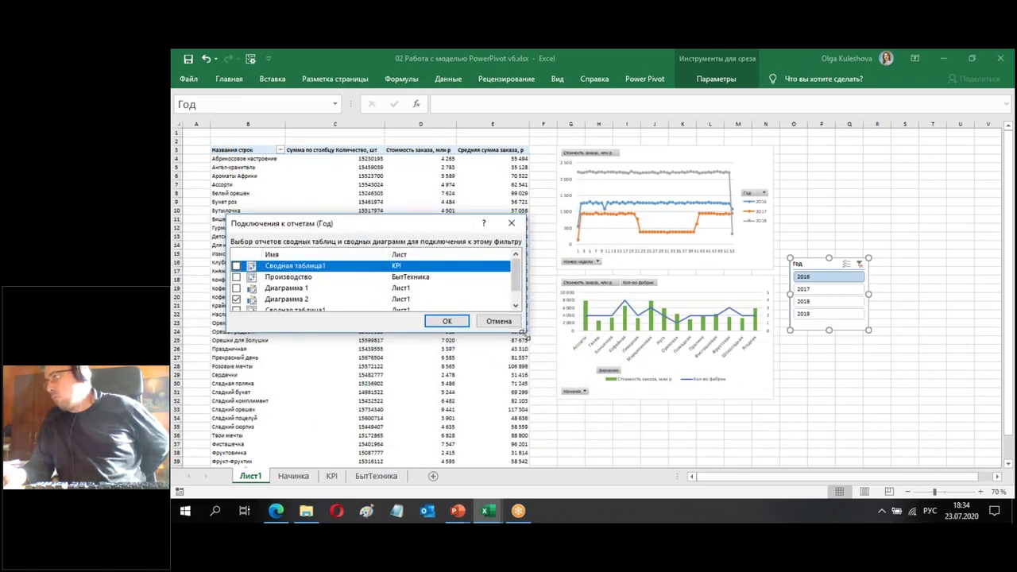
drag(526, 337, 570, 431)
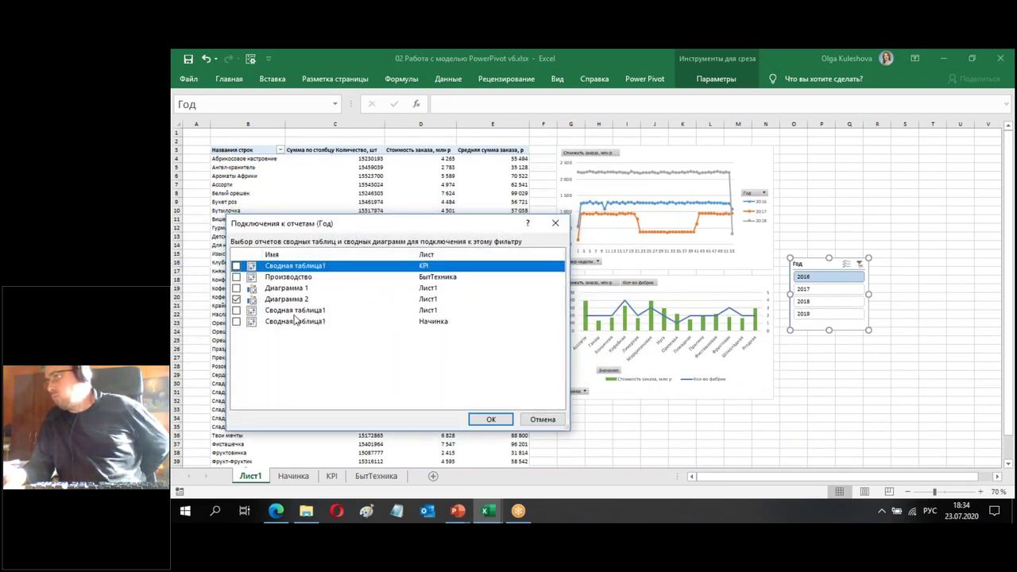
click(237, 289)
click(237, 311)
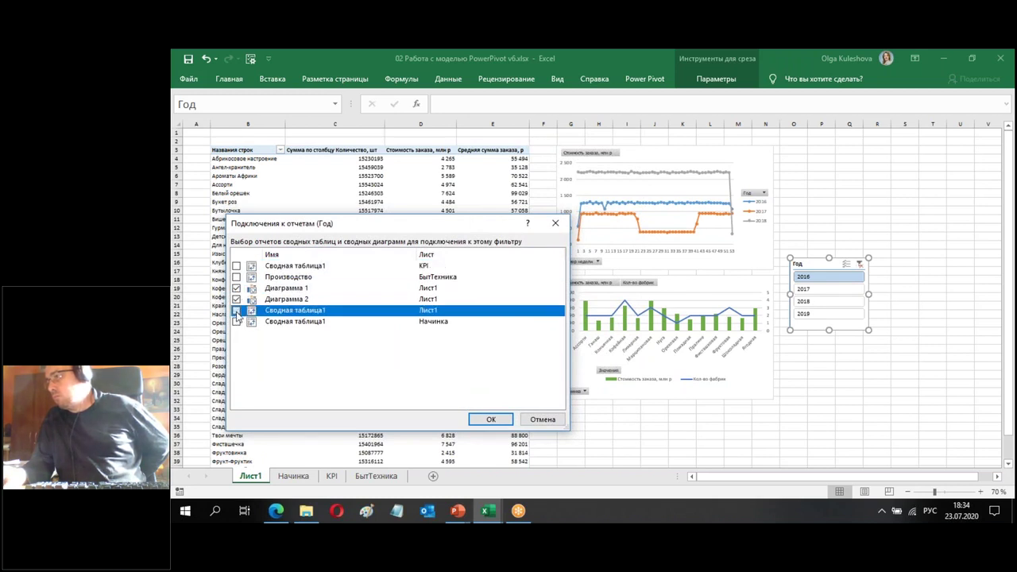
click(489, 418)
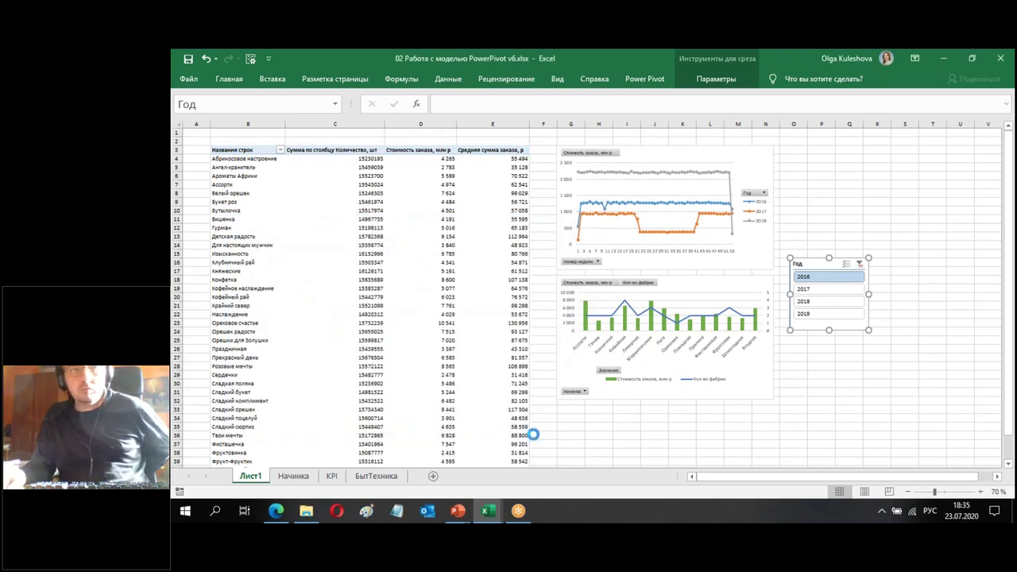
click(854, 365)
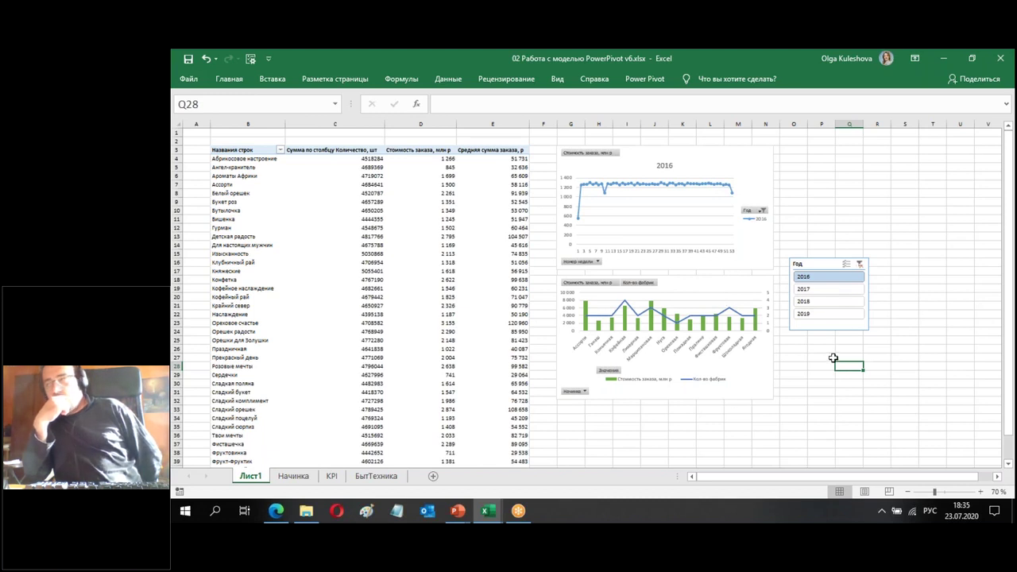
Filter the report to 2017, then 2018, then back to 2016 with the Год slicer
click(852, 296)
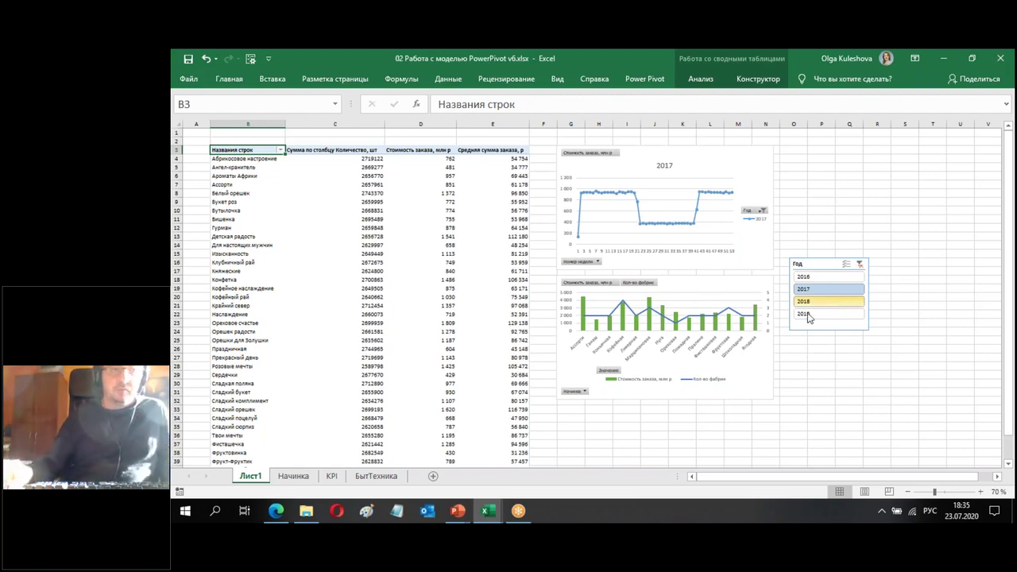
ctrl+scroll(623, 335, up, 1)
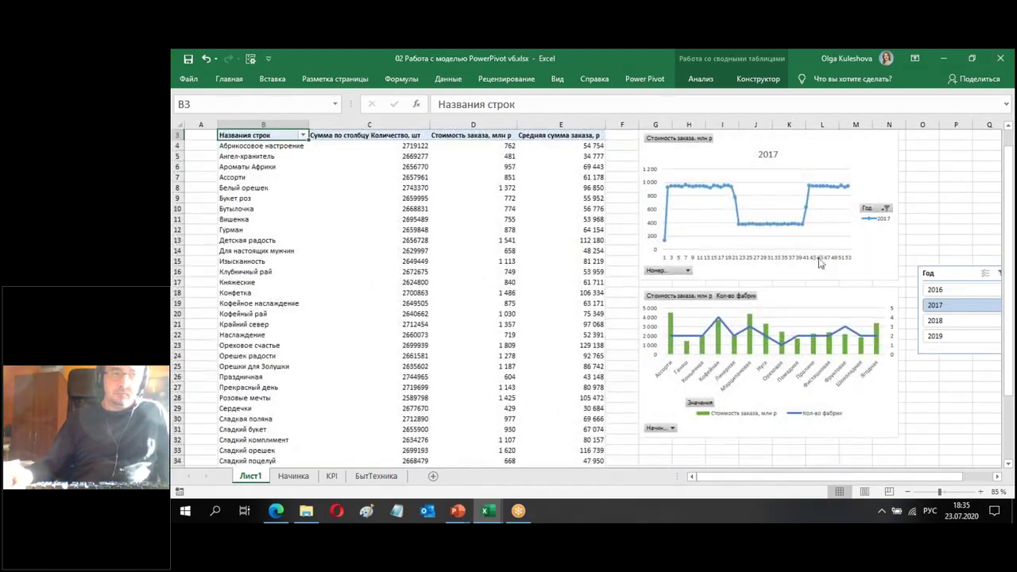
drag(959, 271, 446, 256)
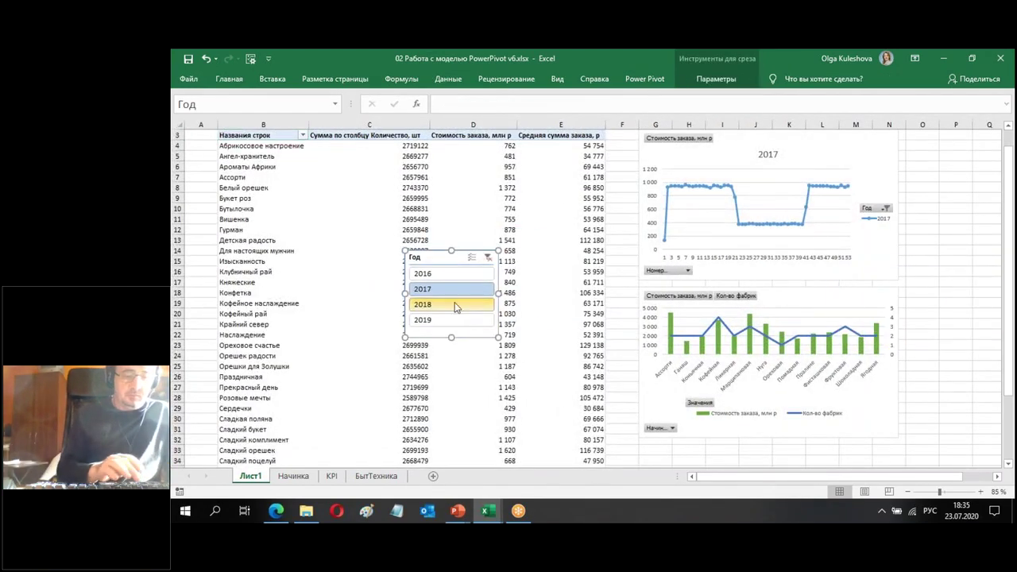
click(457, 306)
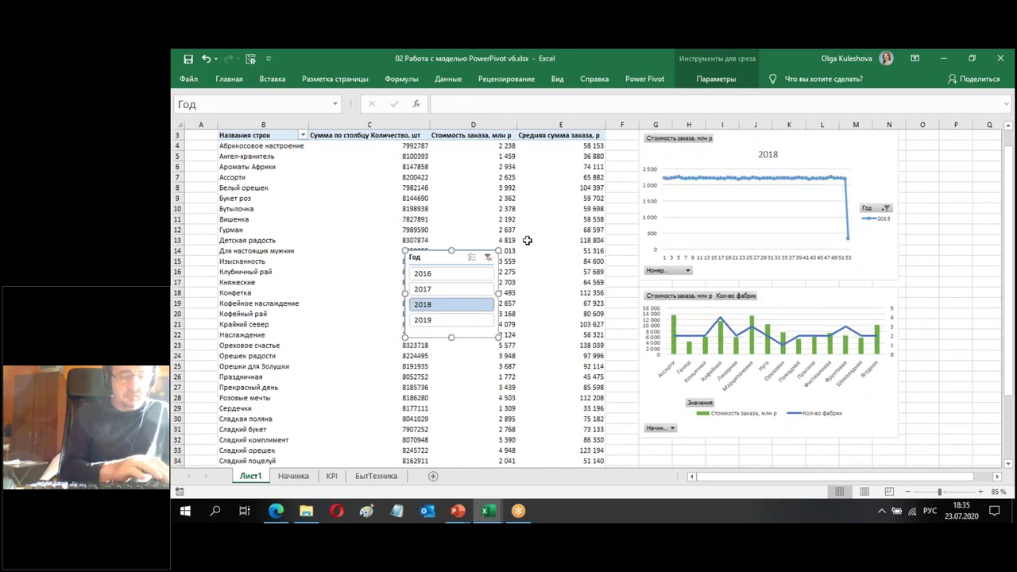
click(451, 278)
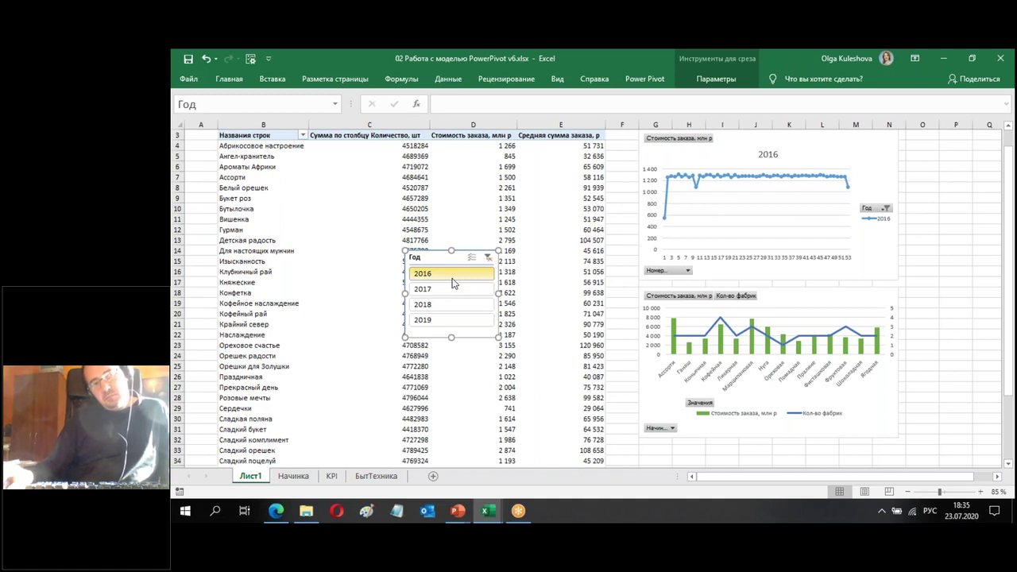
Place the Год slicer beside the line chart and glance at the Начинка sheet
drag(437, 260, 934, 162)
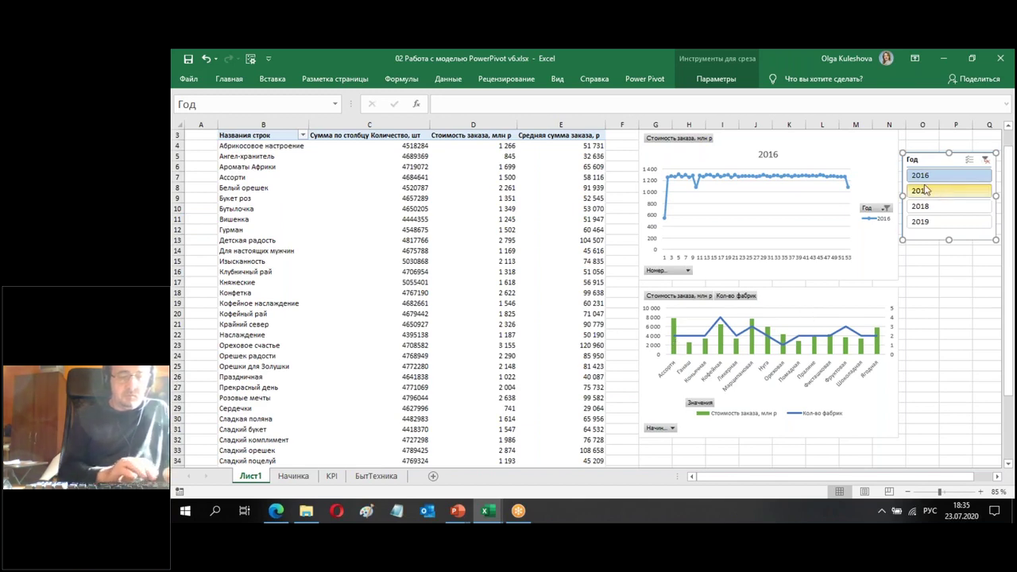
click(294, 477)
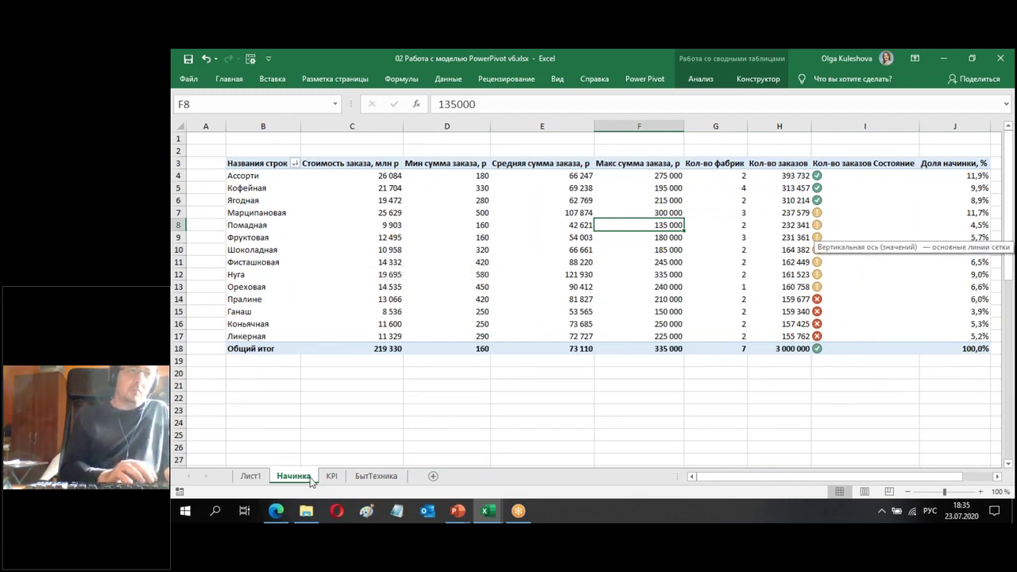
click(251, 476)
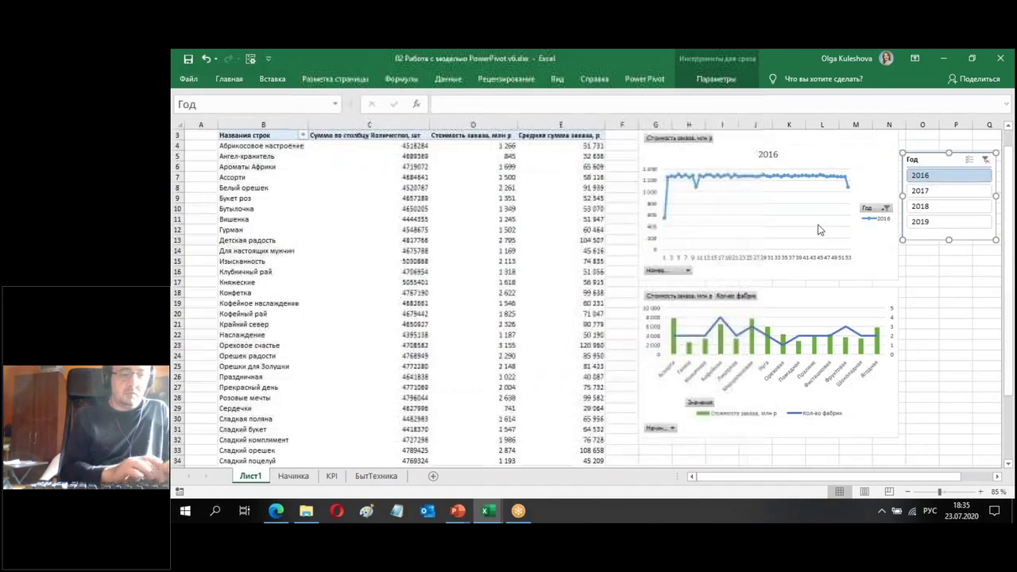
Add the Начинка sheet's Сводная таблица1 to the Год slicer's report connections
right_click(926, 166)
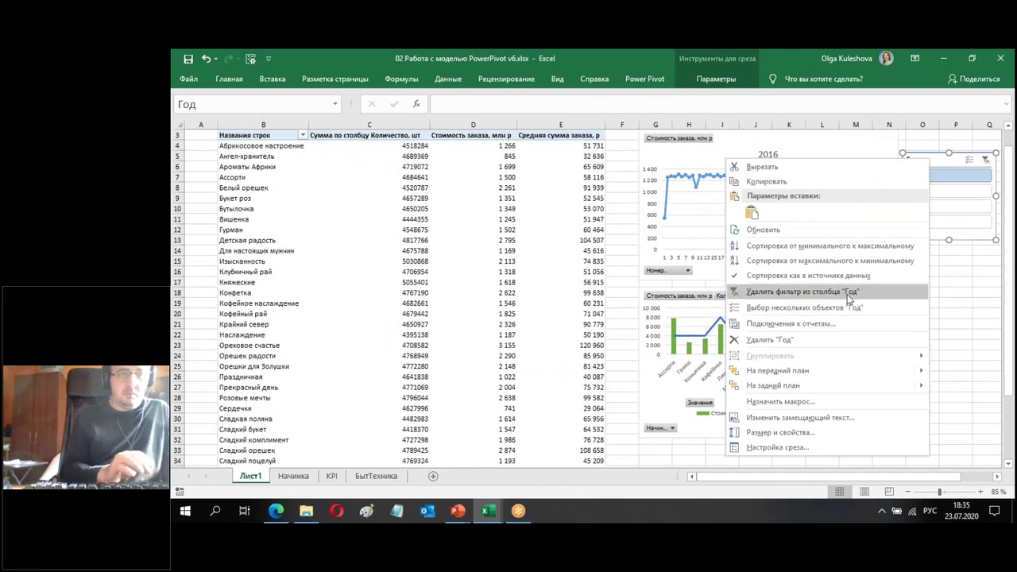
click(790, 323)
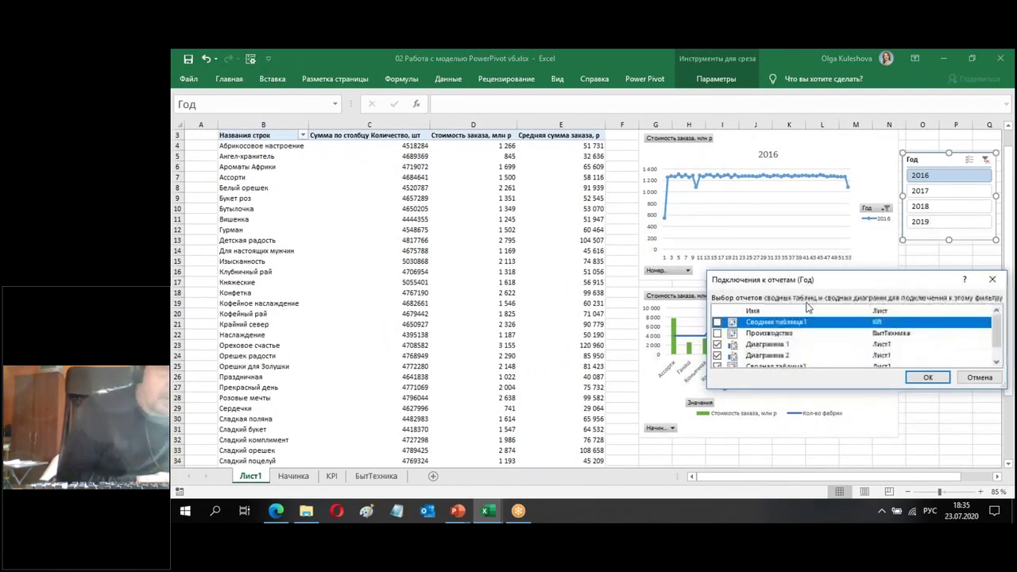
drag(794, 279, 651, 215)
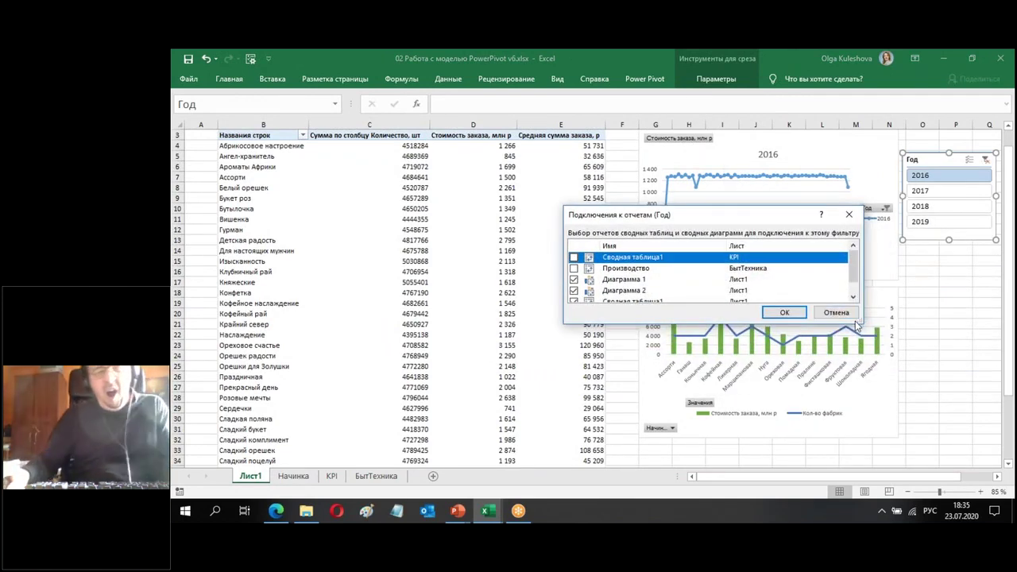
drag(856, 325, 896, 384)
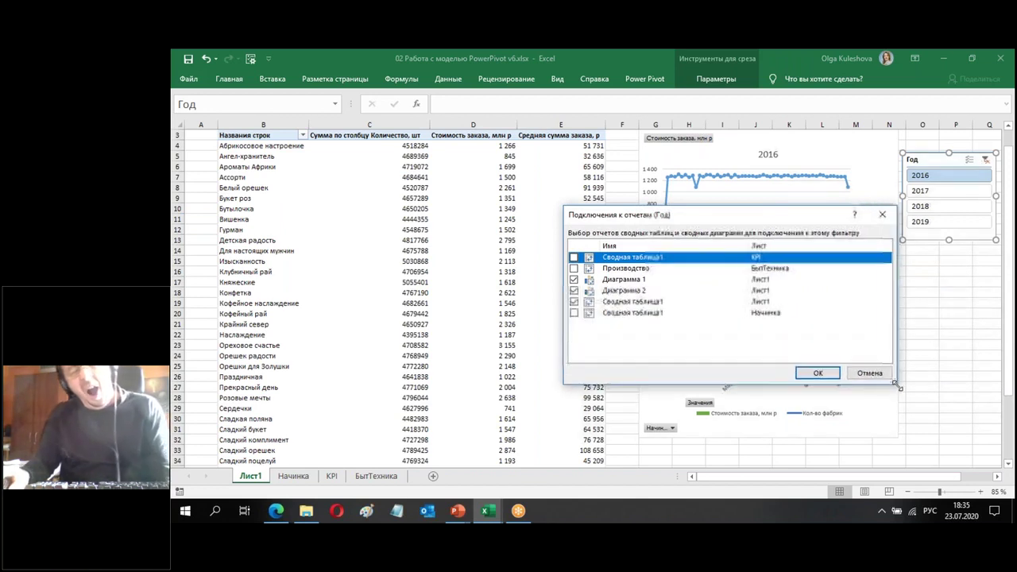
click(575, 315)
click(817, 373)
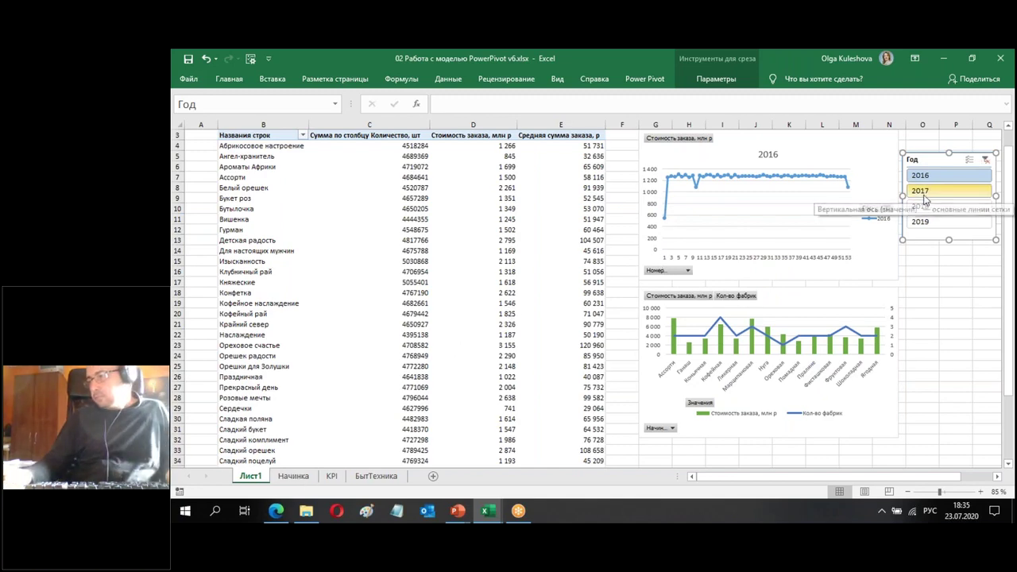
Switch the Год slicer to 2018 and verify the Начинка pivot table updated
click(294, 476)
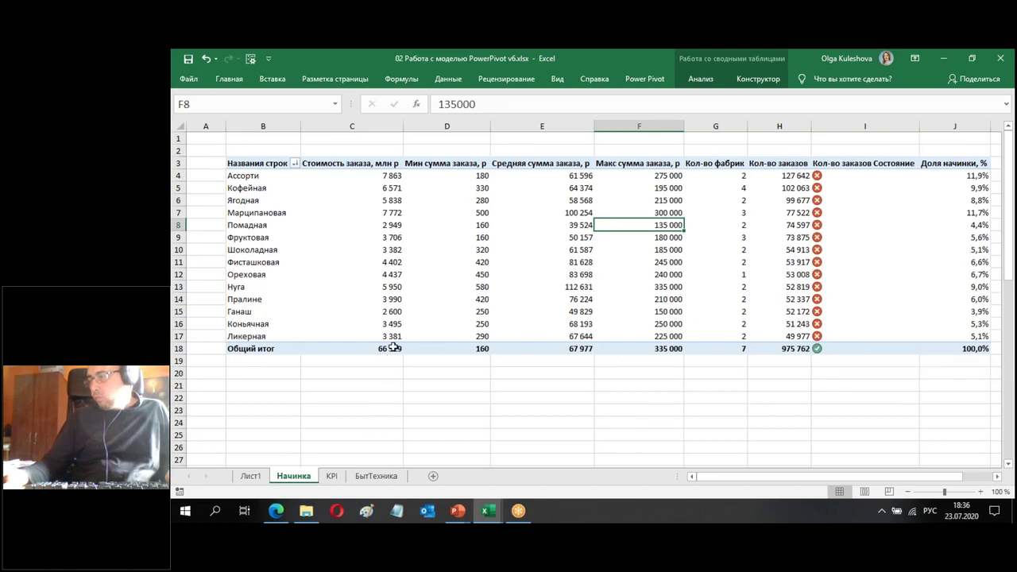
click(250, 475)
click(953, 205)
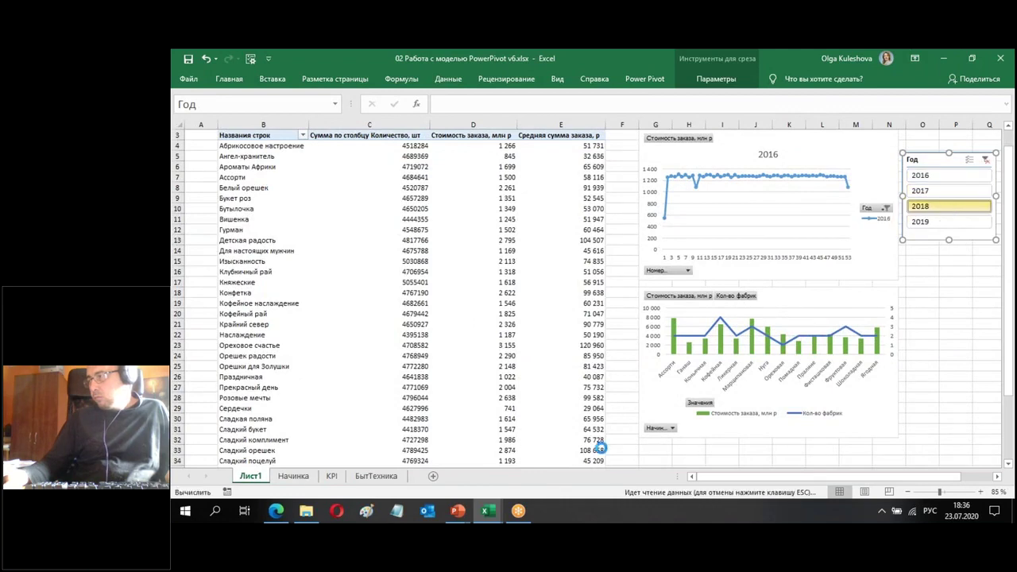
click(293, 476)
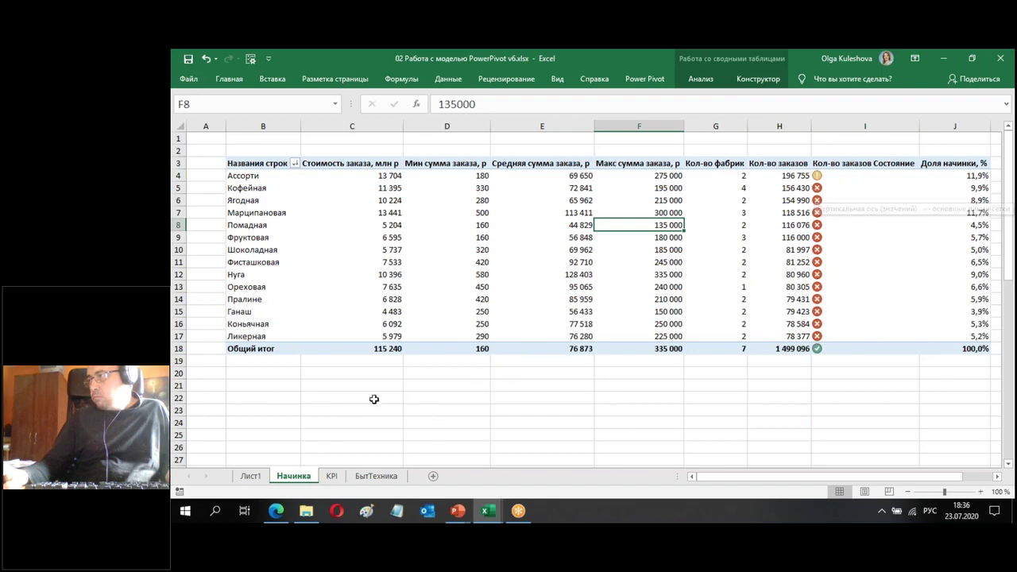
click(250, 477)
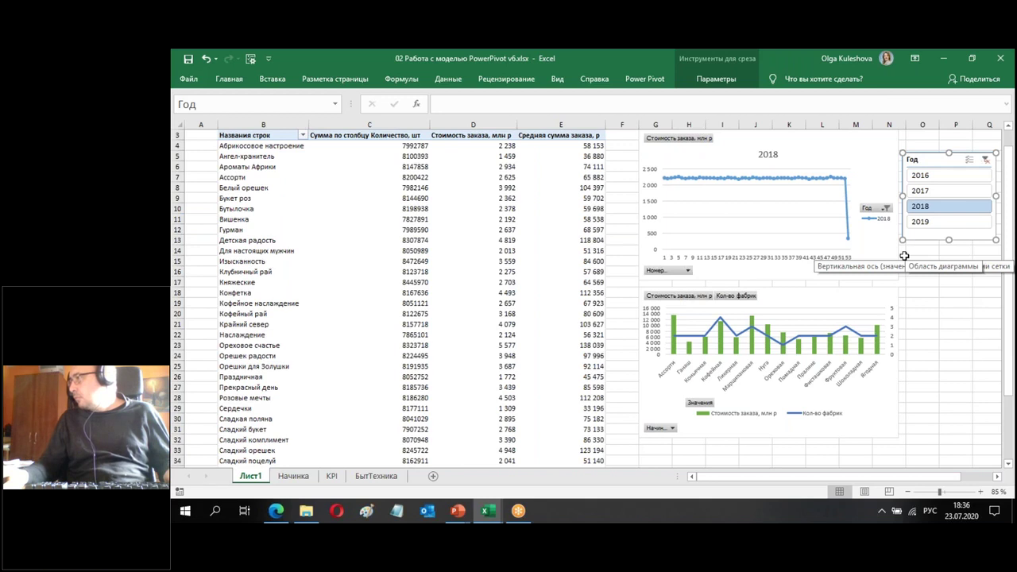
Disconnect Диаграмма 1 from the Год slicer's report connections
right_click(930, 162)
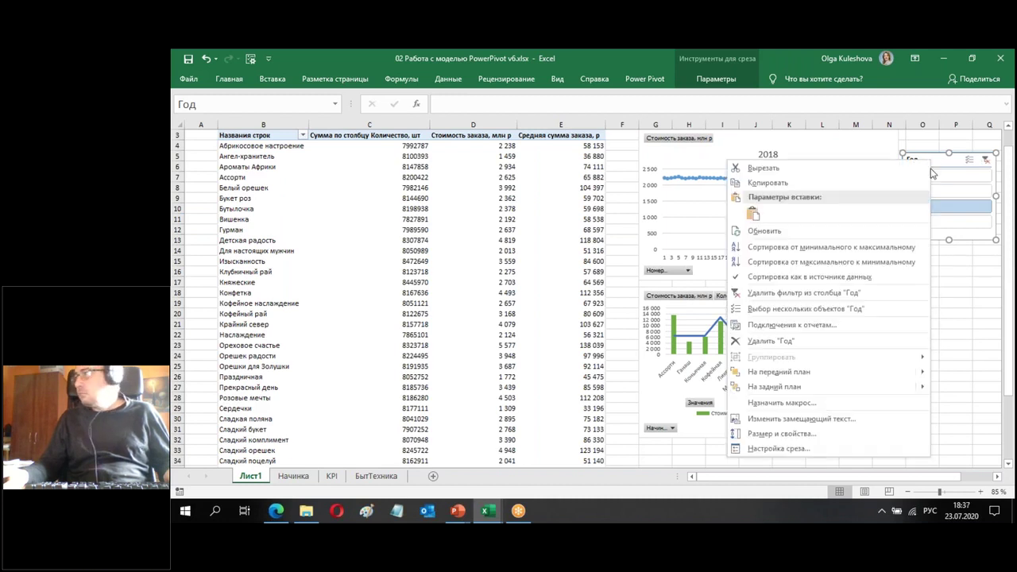
click(842, 325)
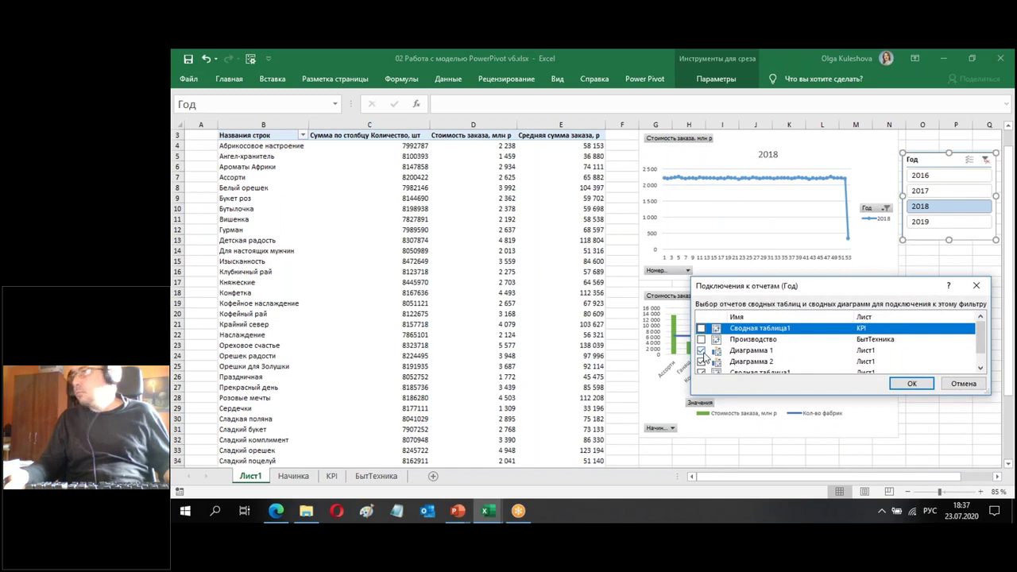
click(701, 350)
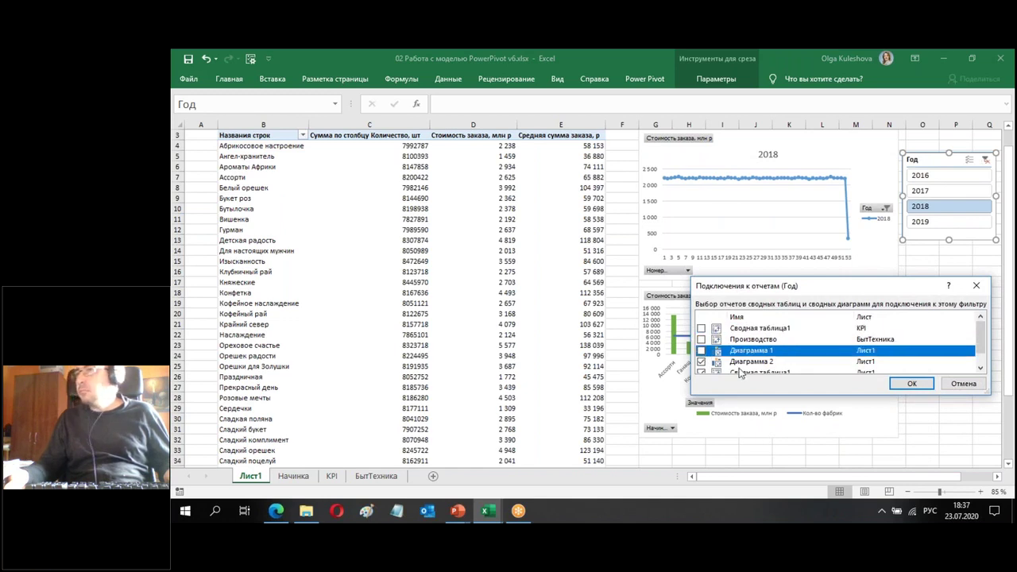
click(911, 383)
Move the Год slicer over columns C–D and filter the pivot table to 2017, then 2016
drag(935, 160, 495, 198)
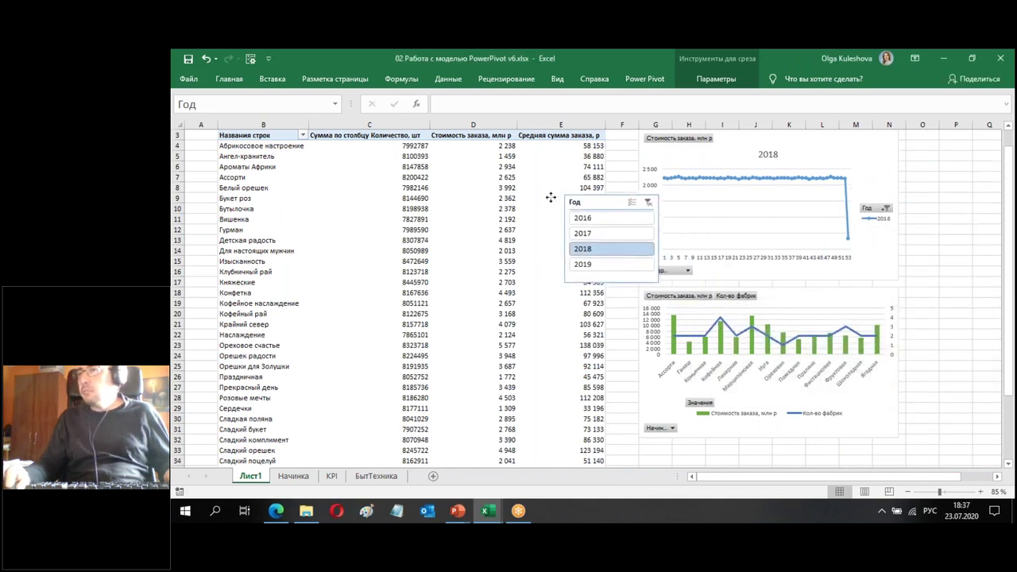
click(533, 232)
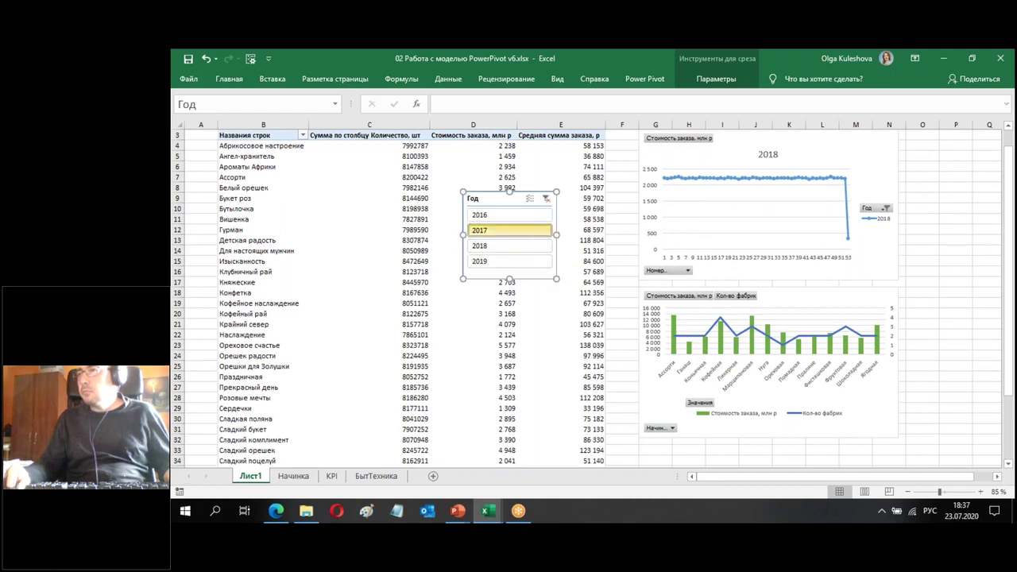
click(526, 216)
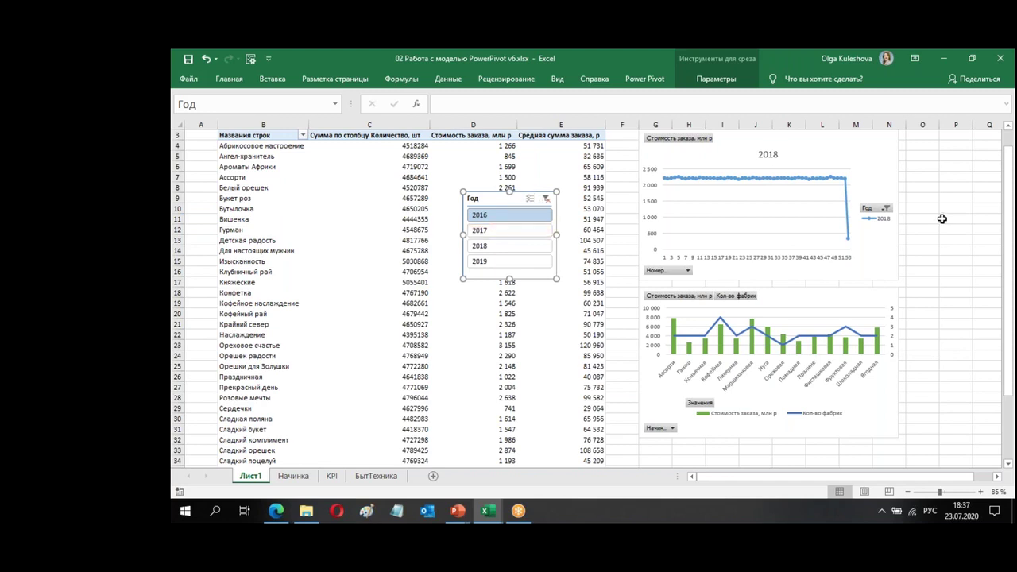
click(417, 155)
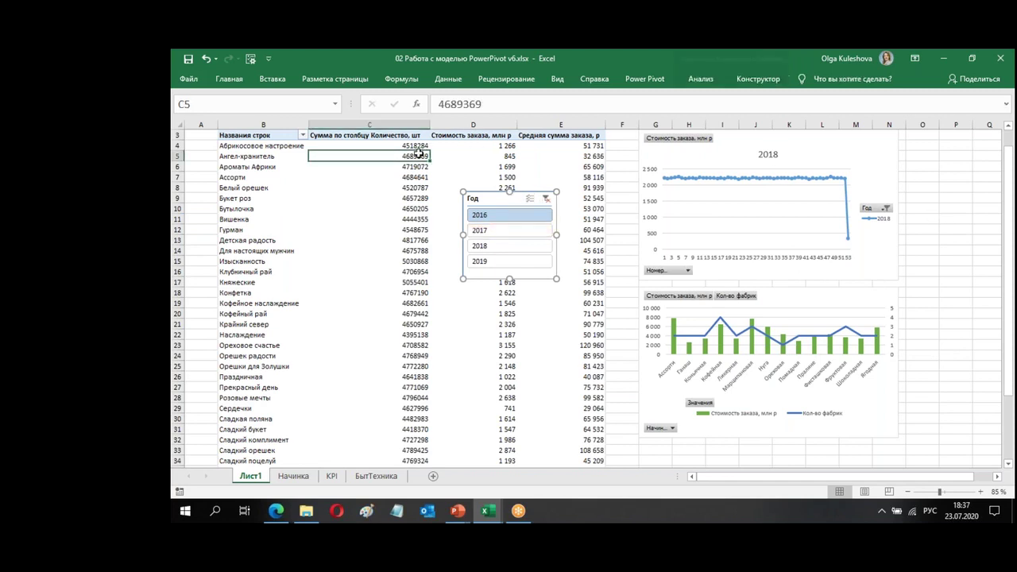
Insert a Название фабрики slicer for the pivot table from all model tables
click(699, 78)
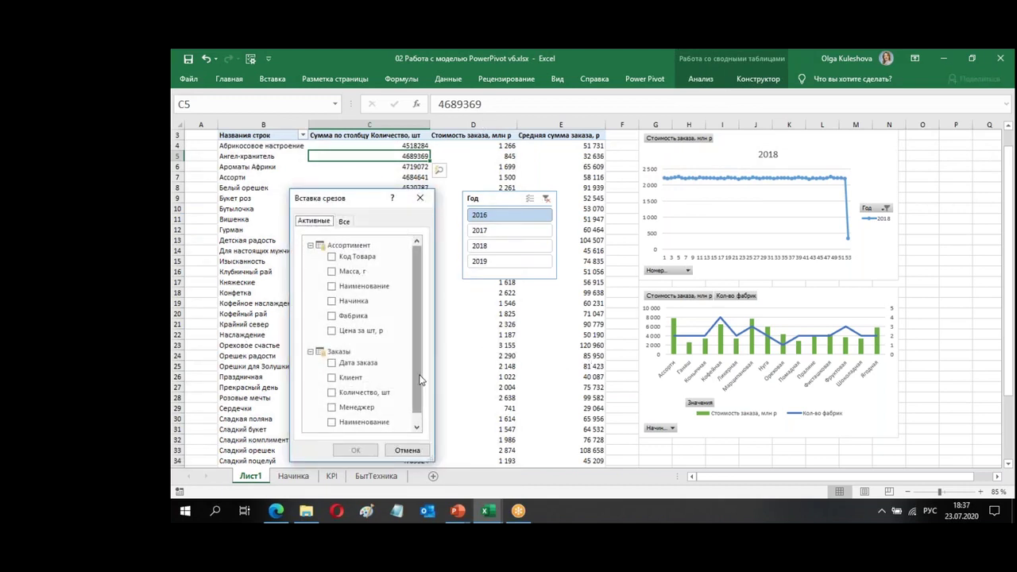
click(344, 221)
drag(417, 262, 430, 420)
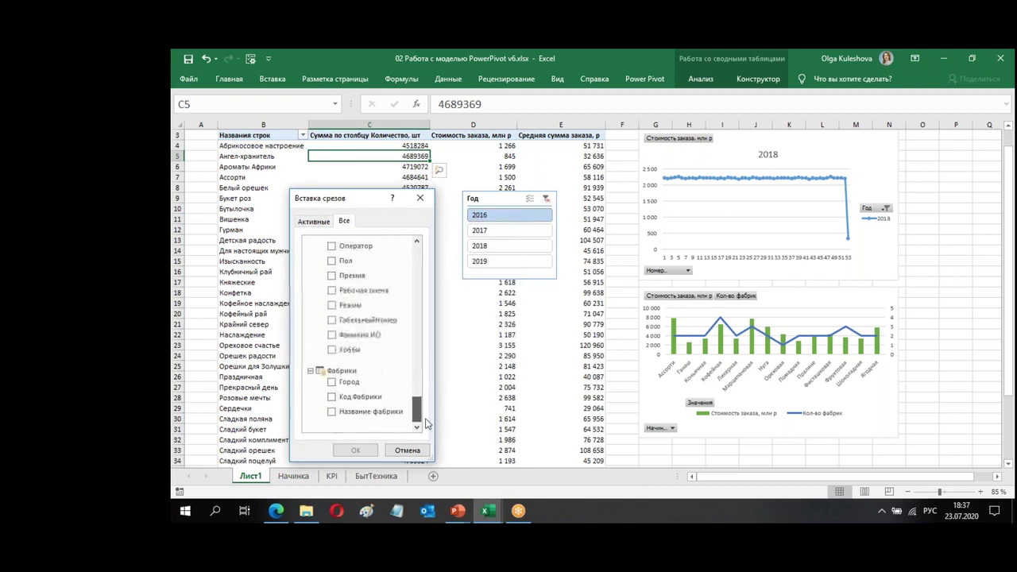
click(332, 415)
click(355, 450)
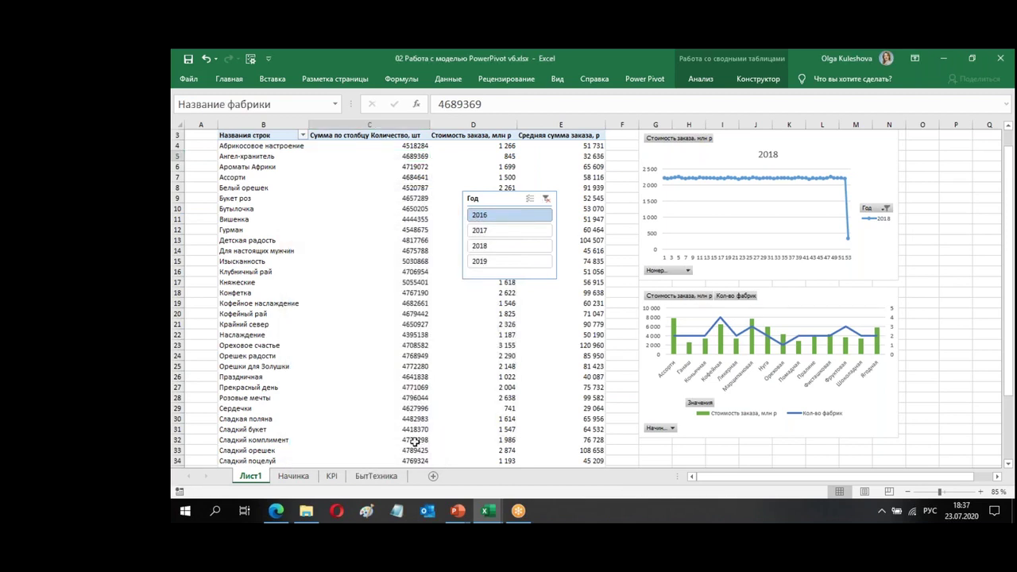
Place the factory slicer below Год and try СладкоЕжка, ШокоДар, ending on ШокоМир
mouse_move(580, 237)
mouse_down()
mouse_move(540, 285)
mouse_move(519, 290)
mouse_up()
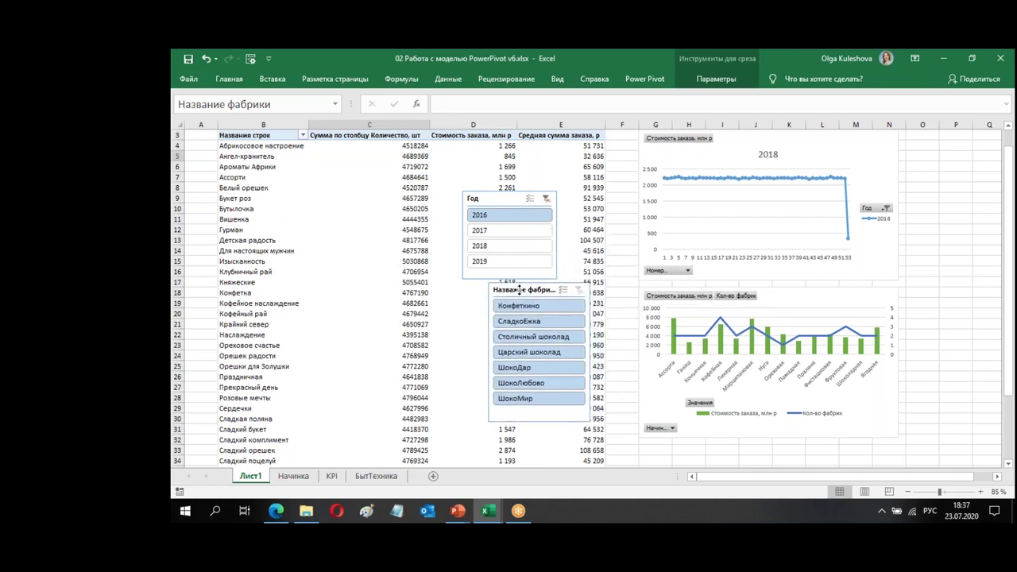
click(549, 324)
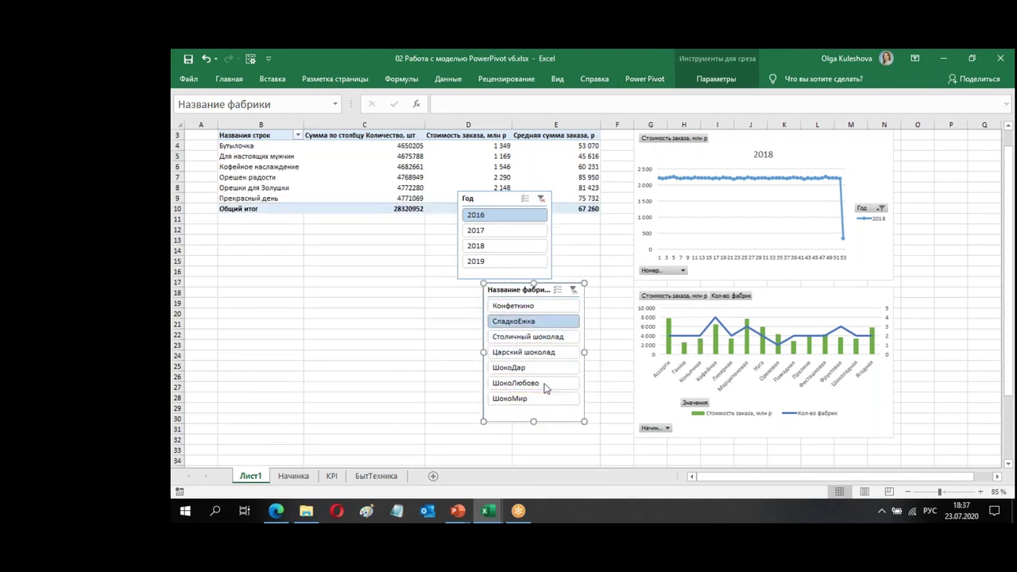
click(576, 368)
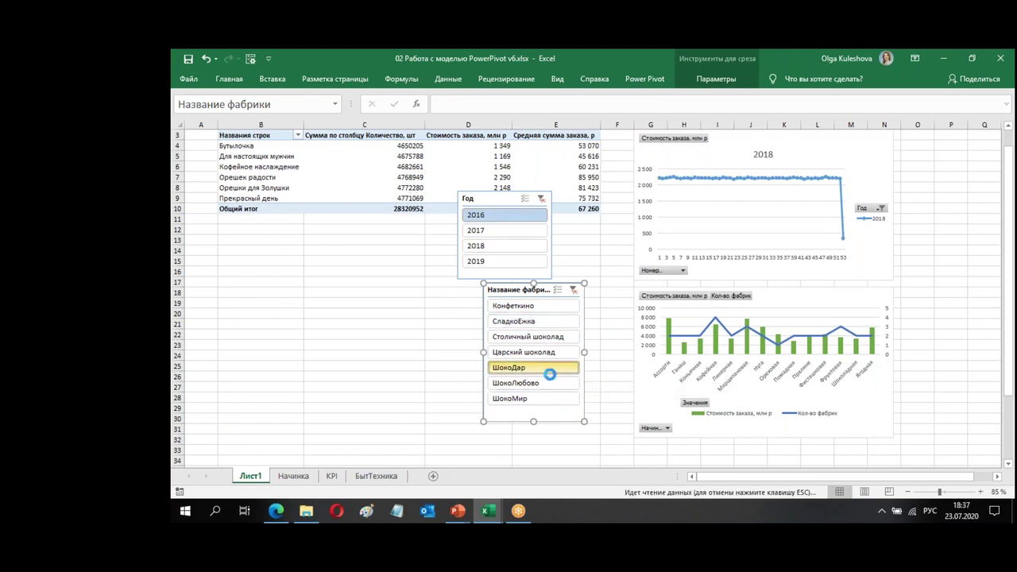
click(556, 400)
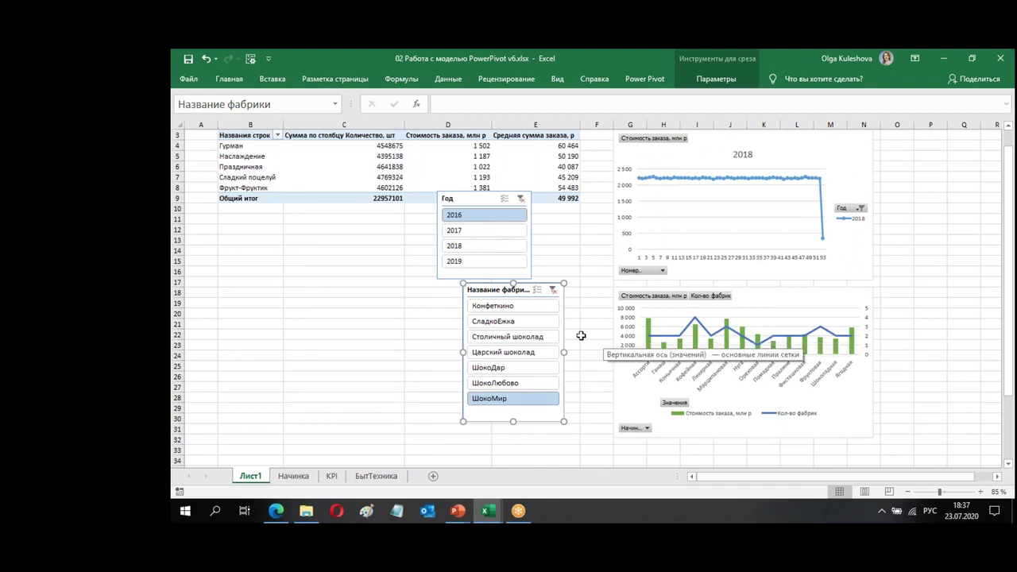
right_click(512, 292)
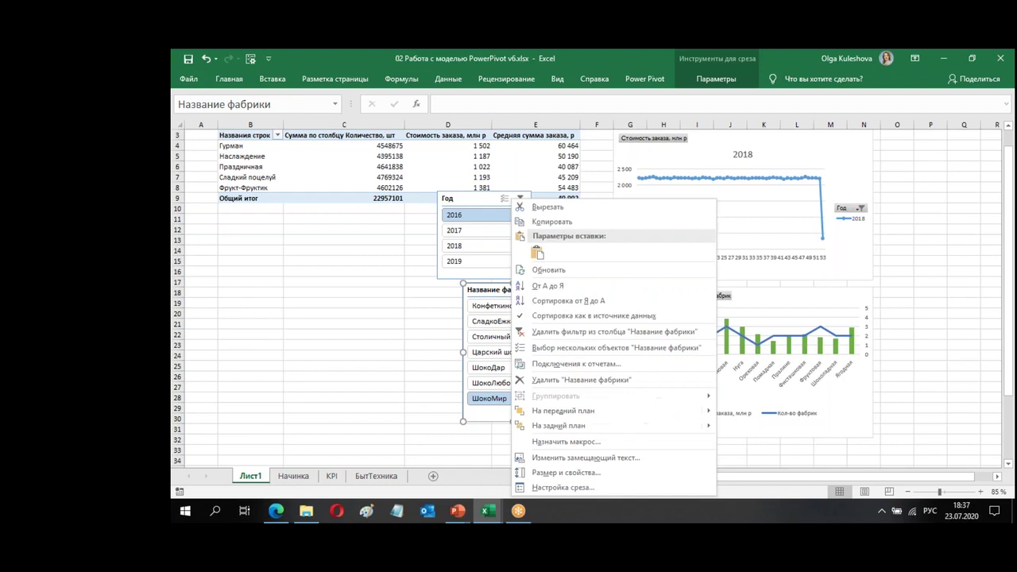
Connect the factory slicer to Диаграмма 2, then filter it to Царский шоколад
click(574, 367)
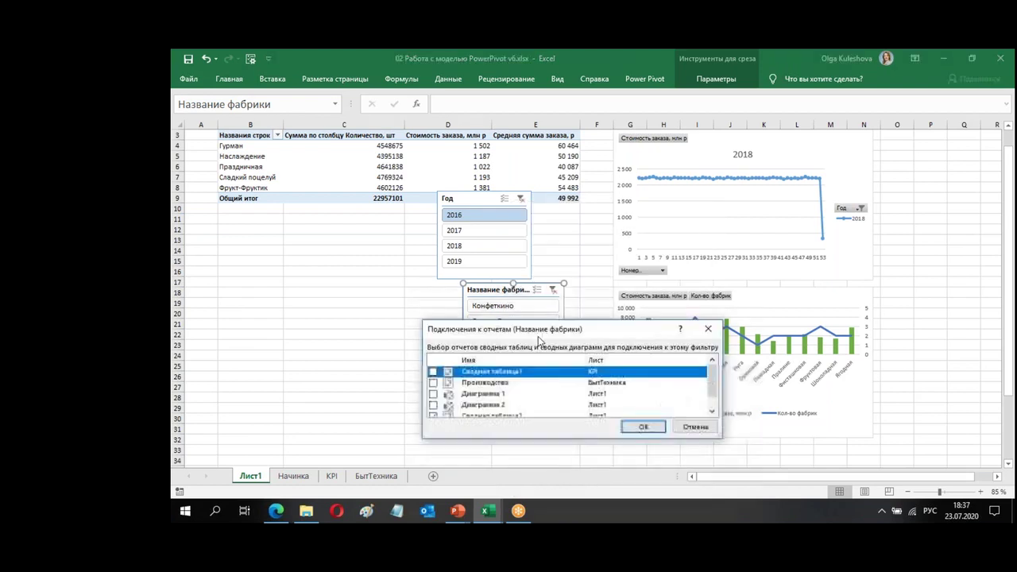
drag(572, 329, 430, 202)
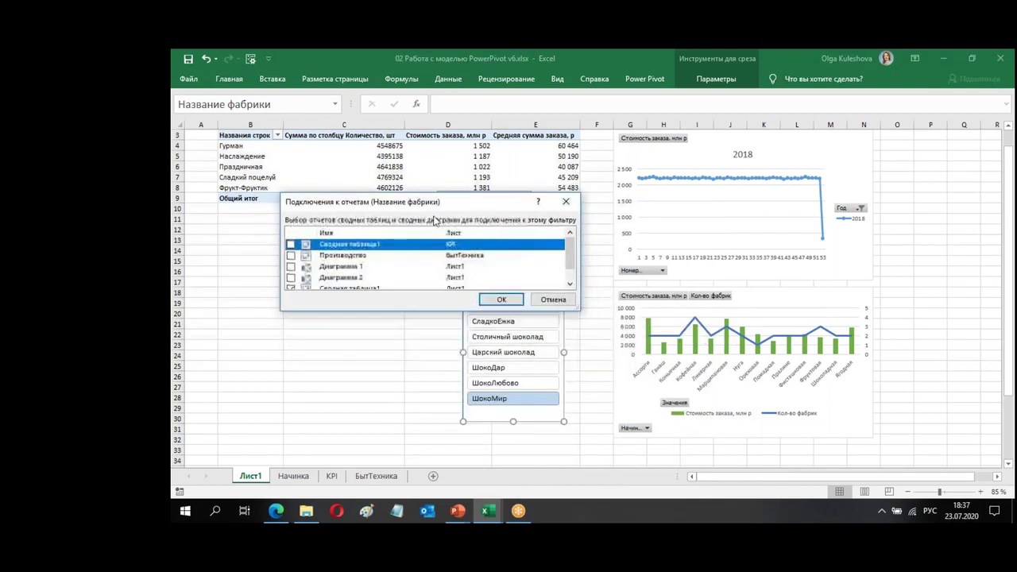
drag(489, 311, 489, 391)
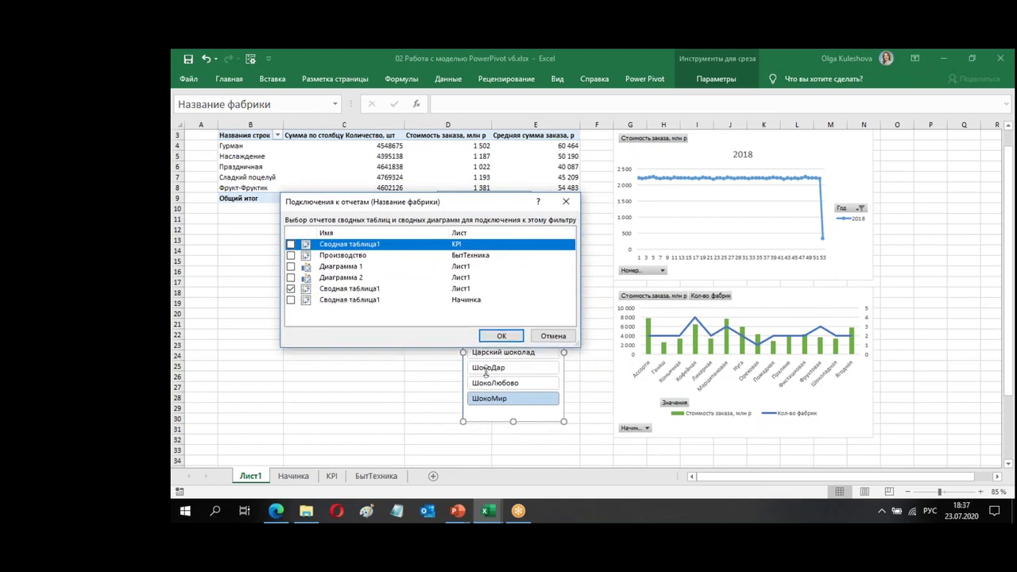
click(291, 278)
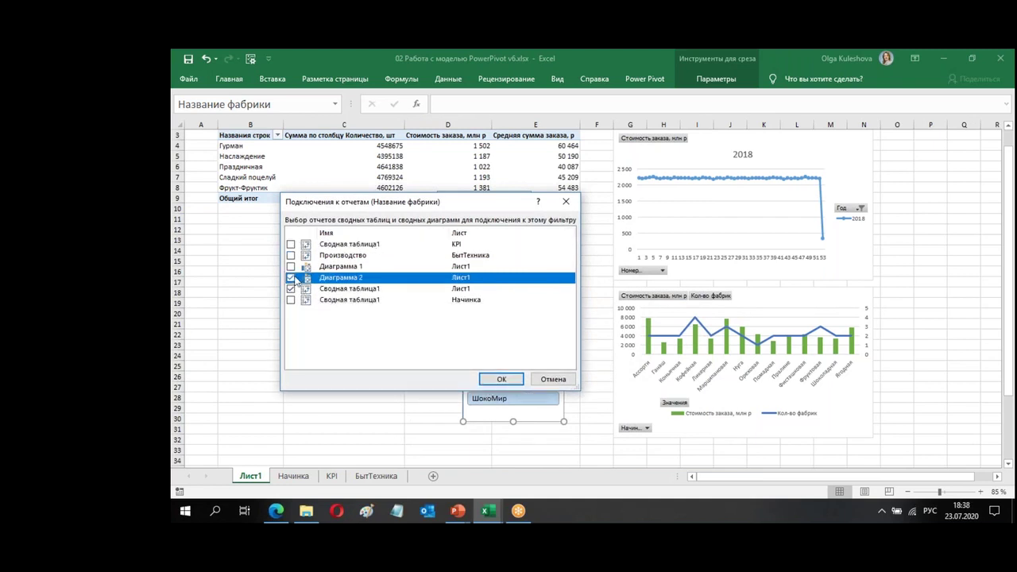
click(501, 380)
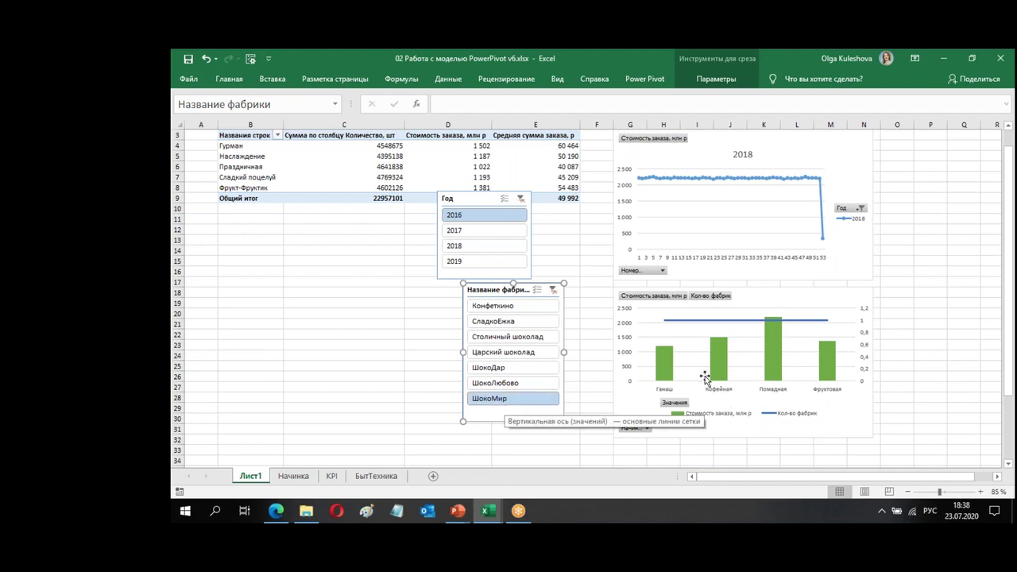
click(520, 352)
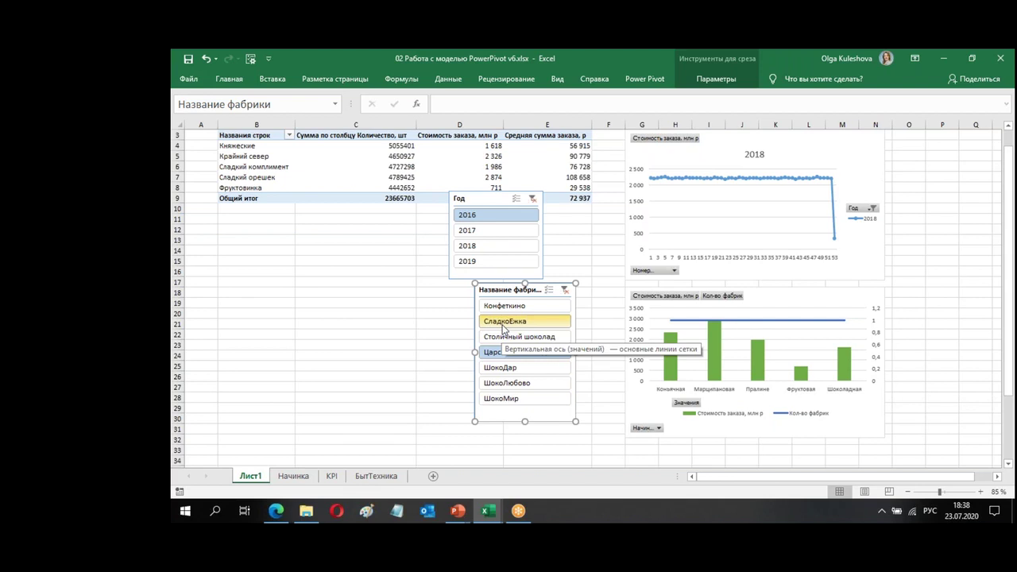
Try the СладкоЕжка and ШокоДар filters, then align the Год and factory slicers side by side
click(502, 322)
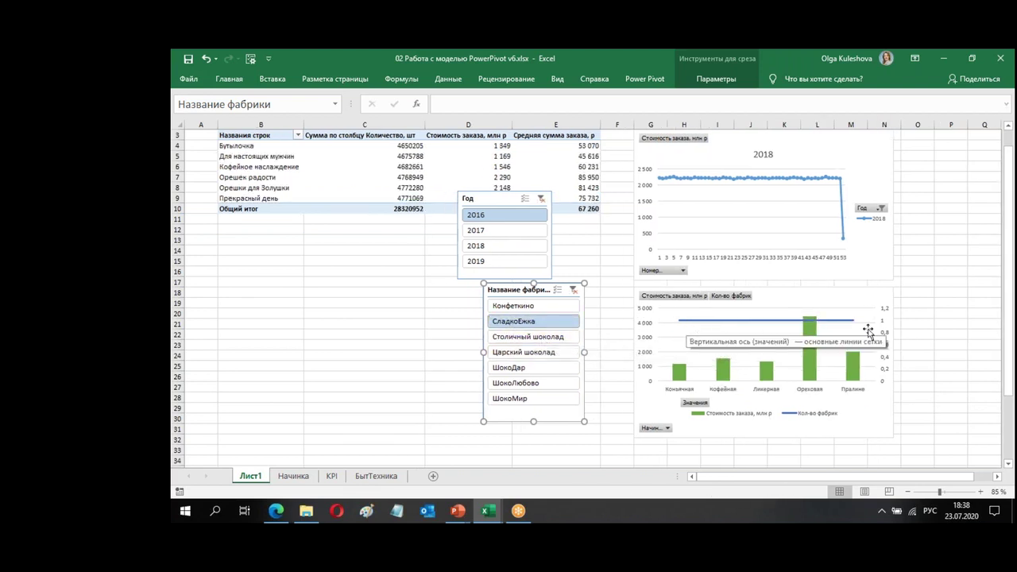
click(548, 367)
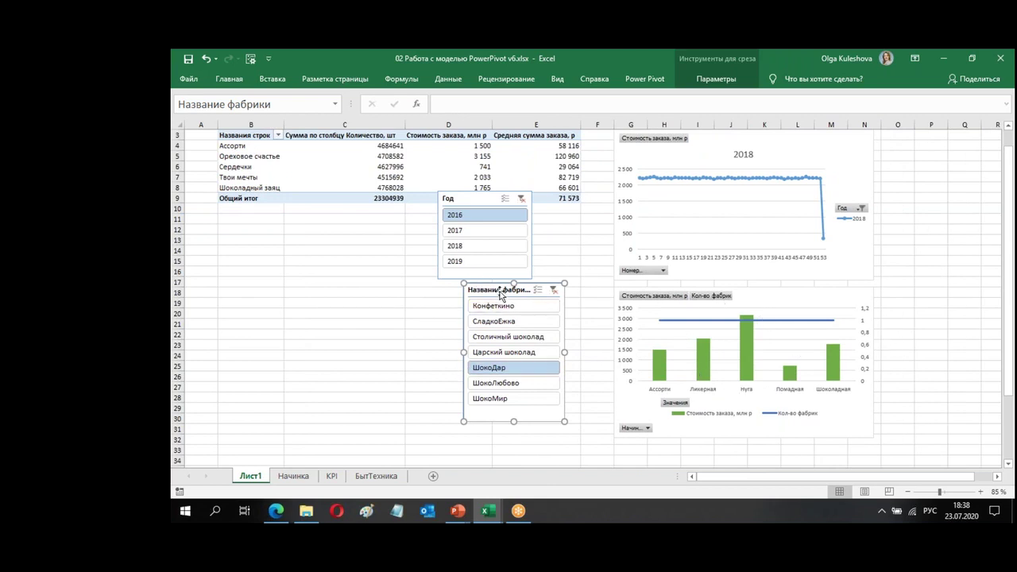
drag(501, 294, 533, 302)
mouse_move(478, 209)
mouse_down()
mouse_move(429, 265)
mouse_move(439, 309)
mouse_up()
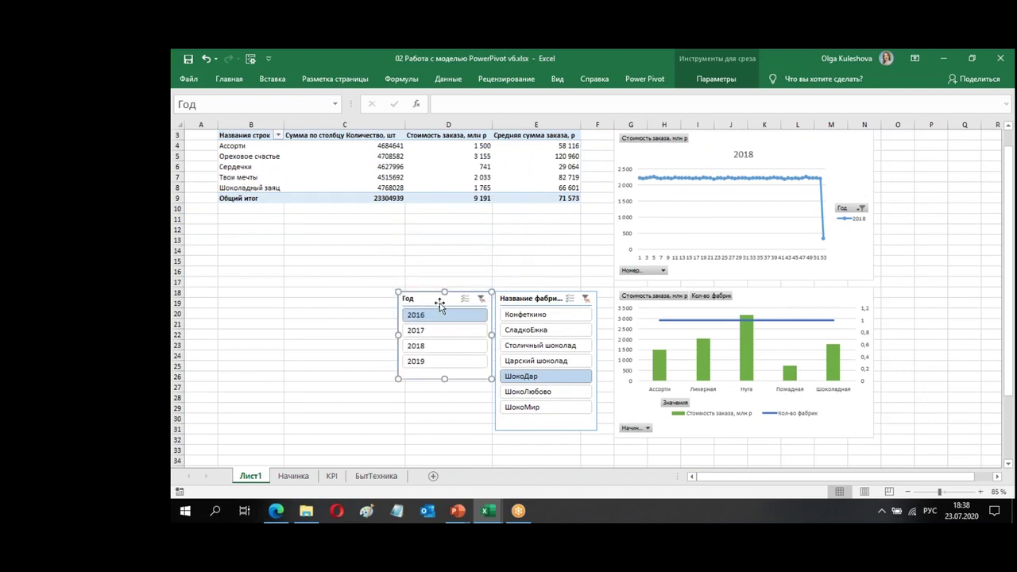
drag(537, 298, 545, 281)
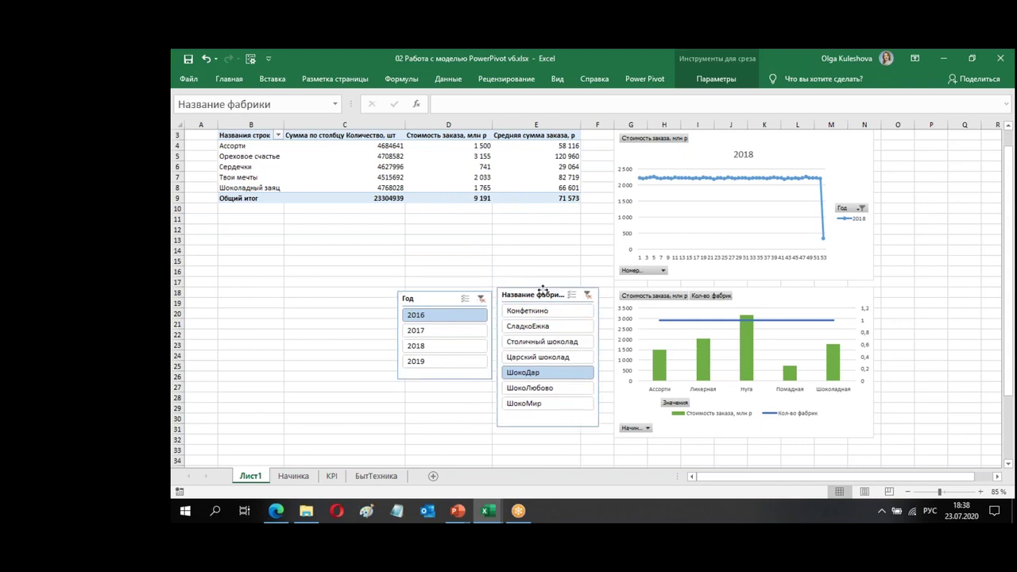
drag(433, 302, 438, 285)
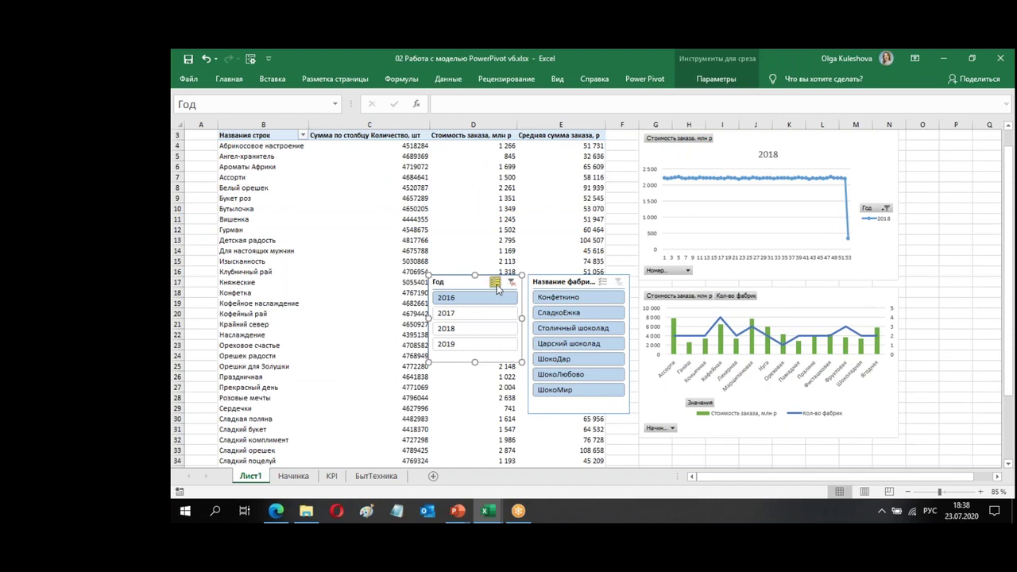
Clear the Год slicer's filter so the pivot table and charts cover all years
click(513, 286)
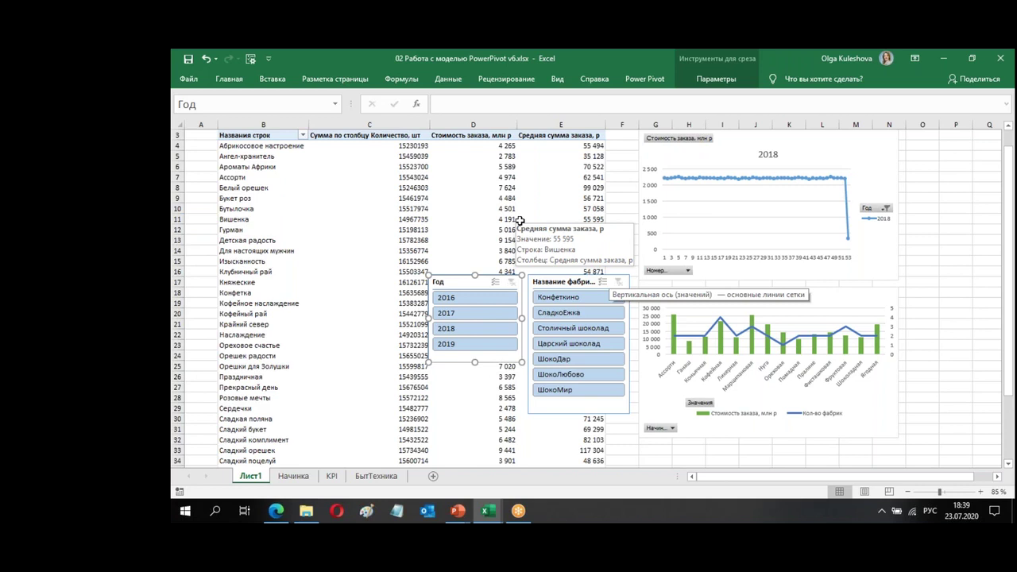
click(646, 80)
Open the Power Pivot data model in Data View and display the Заказы table rows
click(200, 111)
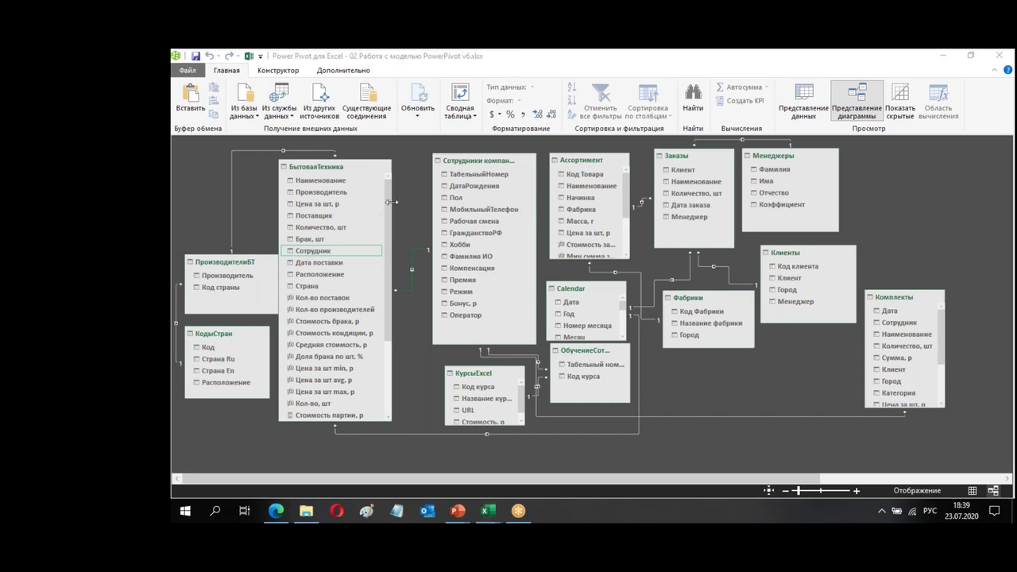
click(817, 100)
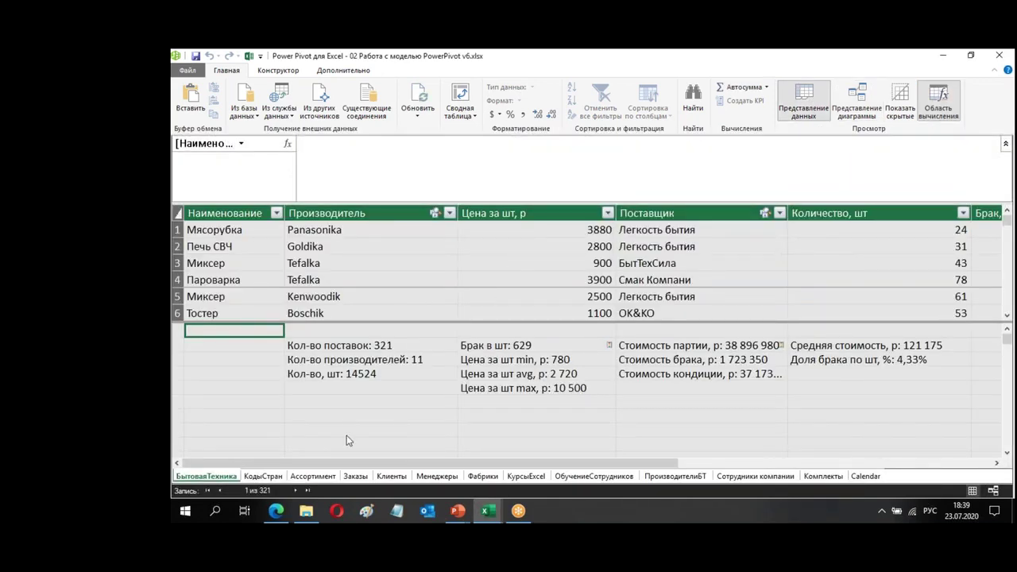
click(366, 475)
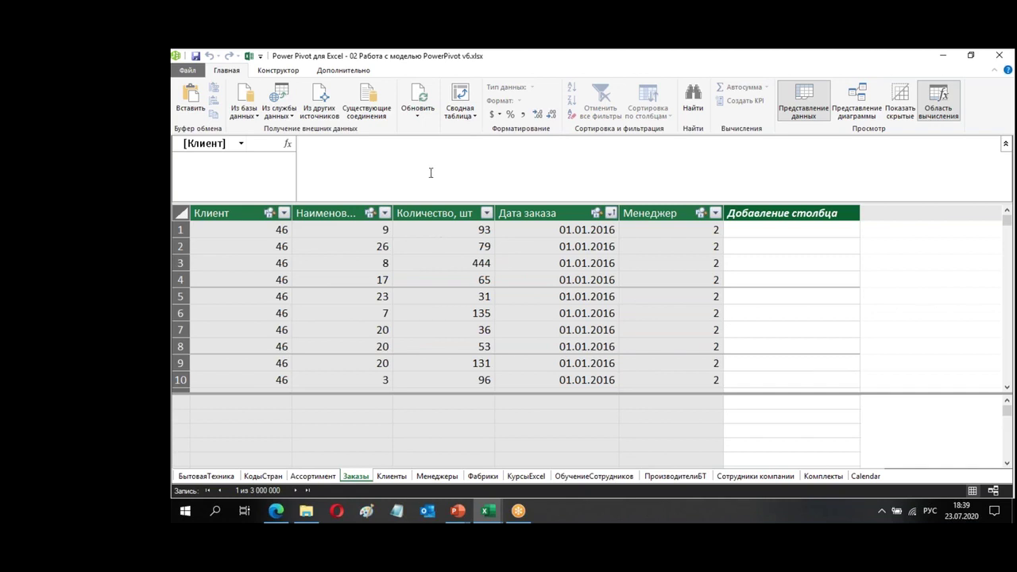
Check the Обновить refresh options, then return from Power Pivot to the Лист1 dashboard
click(419, 116)
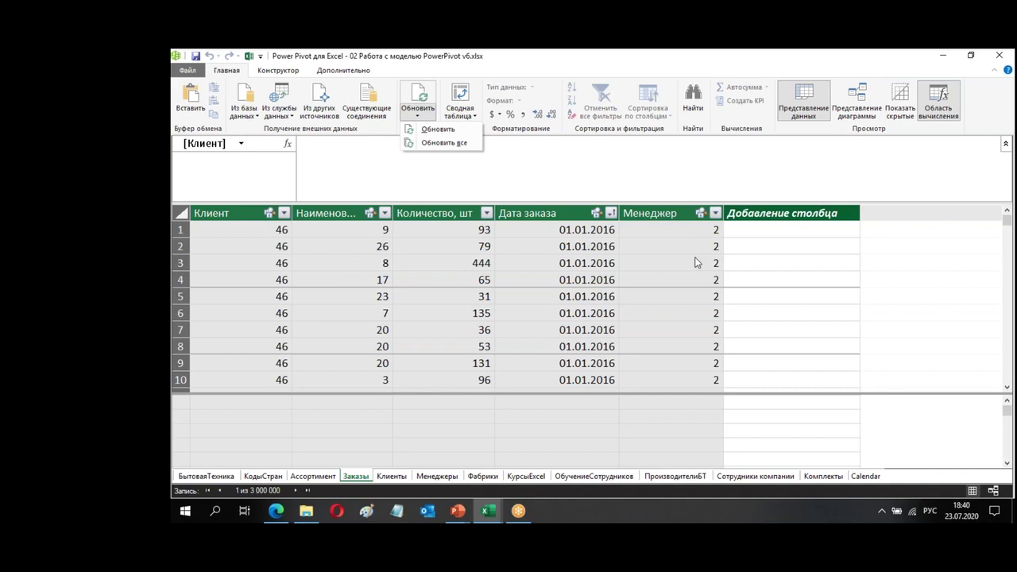
click(942, 55)
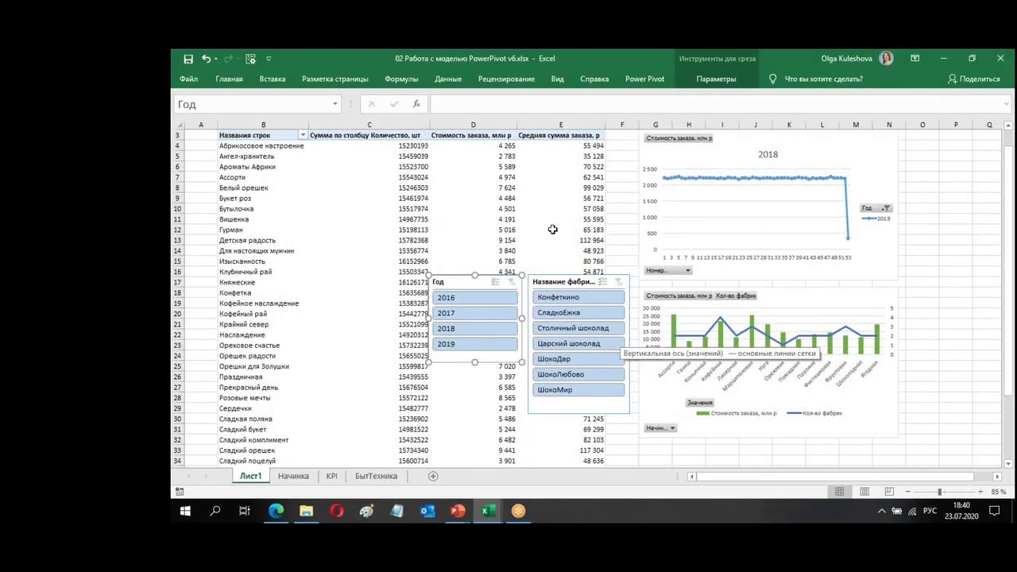
Set the line chart's Год filter to (Выделить все) so every year is shown
click(888, 209)
click(887, 208)
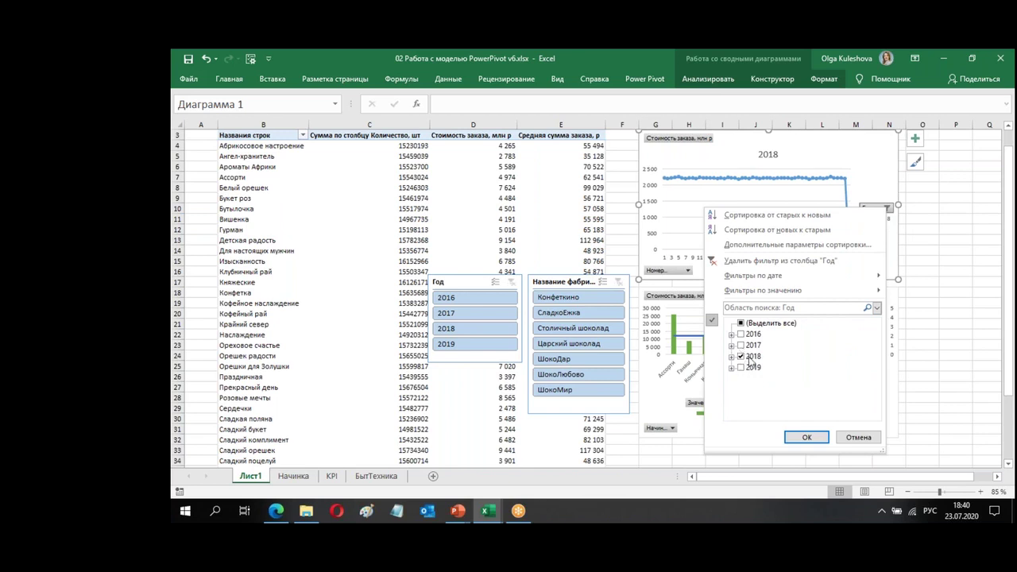
click(740, 324)
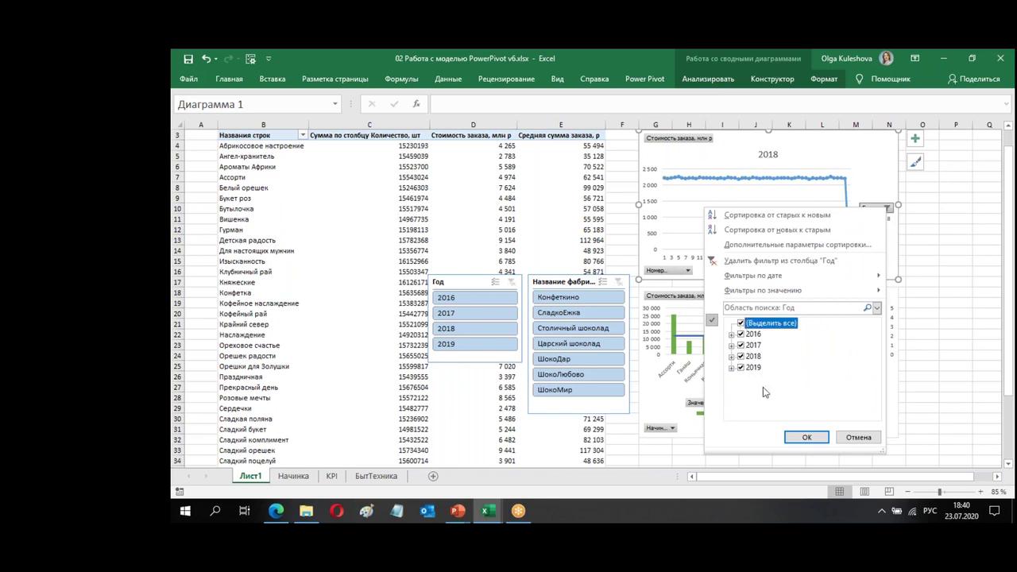
click(805, 439)
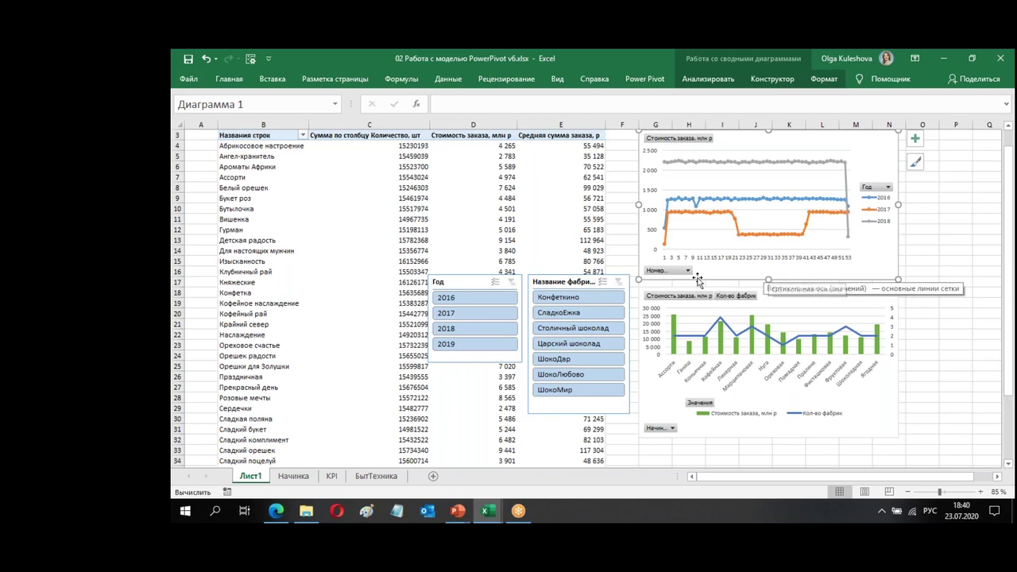
mouse_move(462, 190)
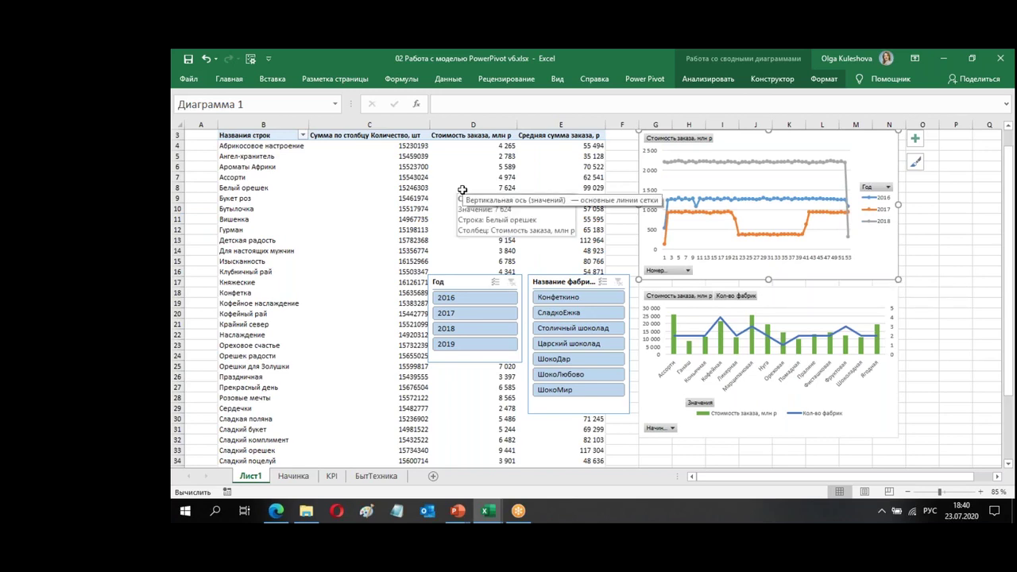
Review and confirm the Год slicer's report connections
right_click(446, 284)
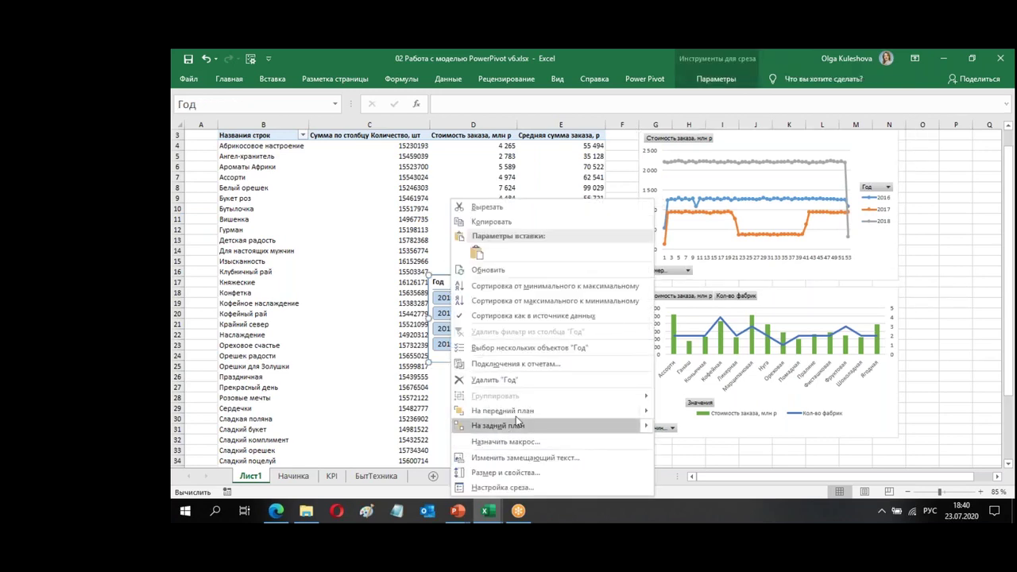
click(514, 364)
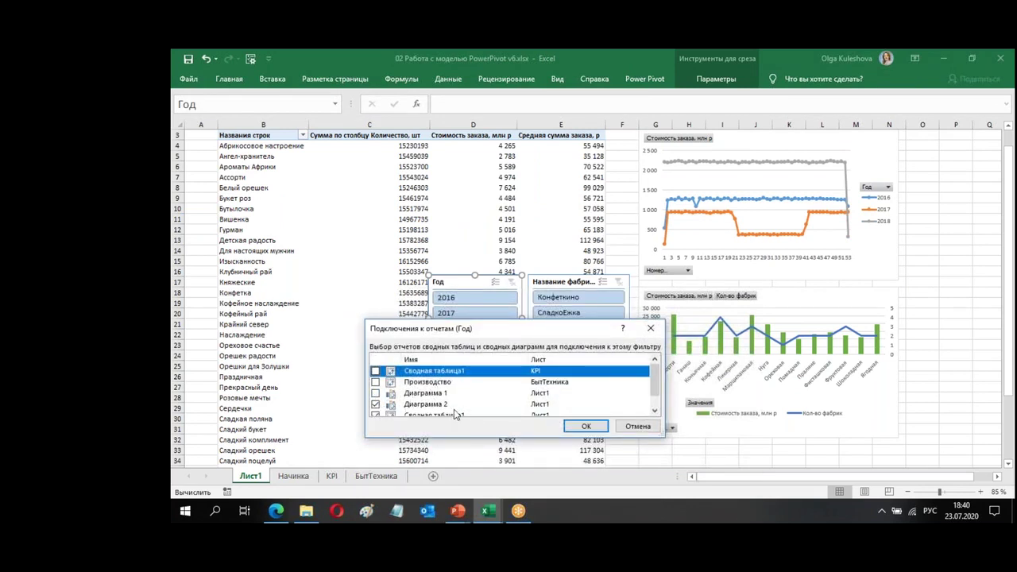
click(636, 427)
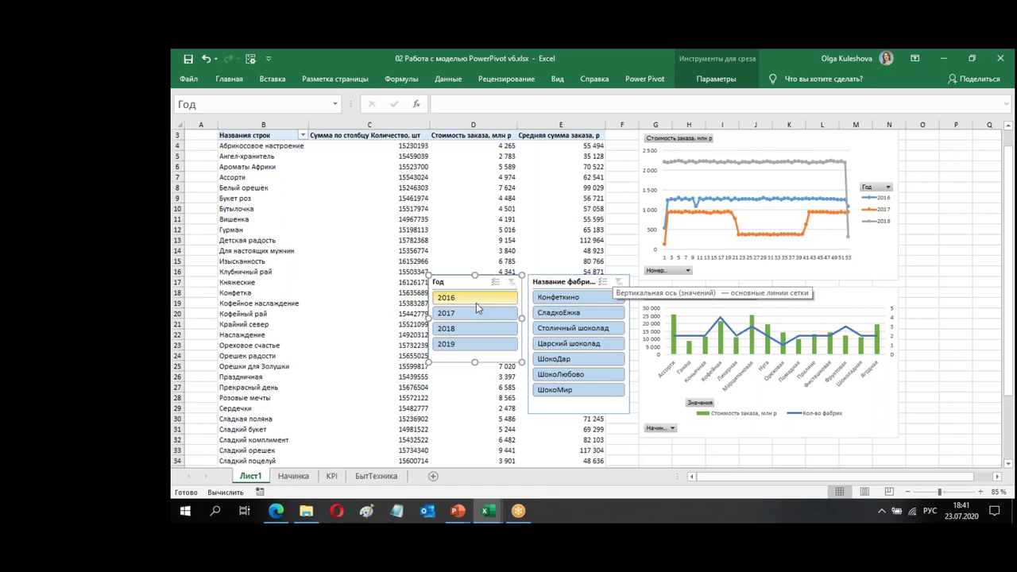
click(644, 79)
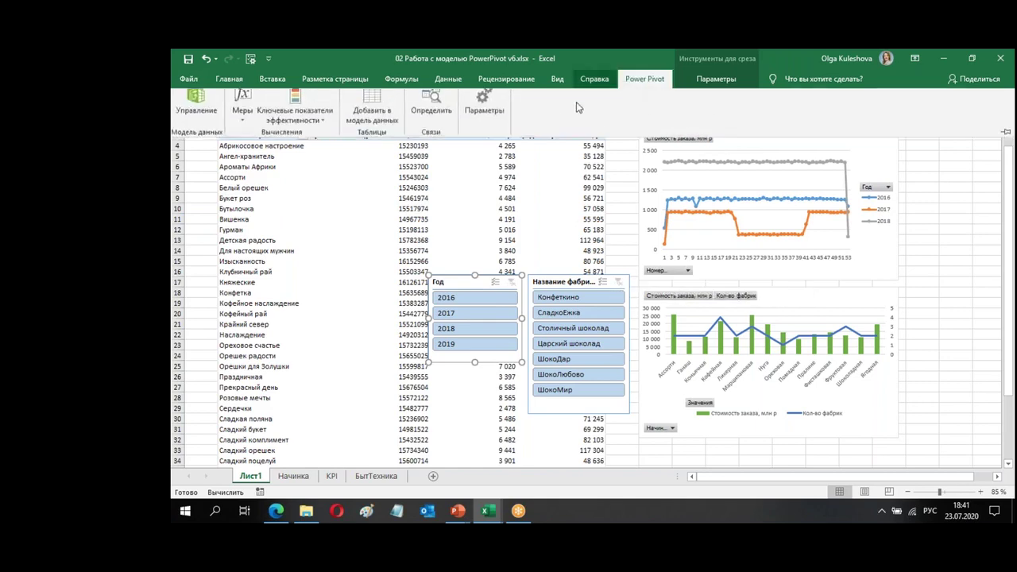
Open the data model in diagram view and review all relationships in Управление связями
click(196, 105)
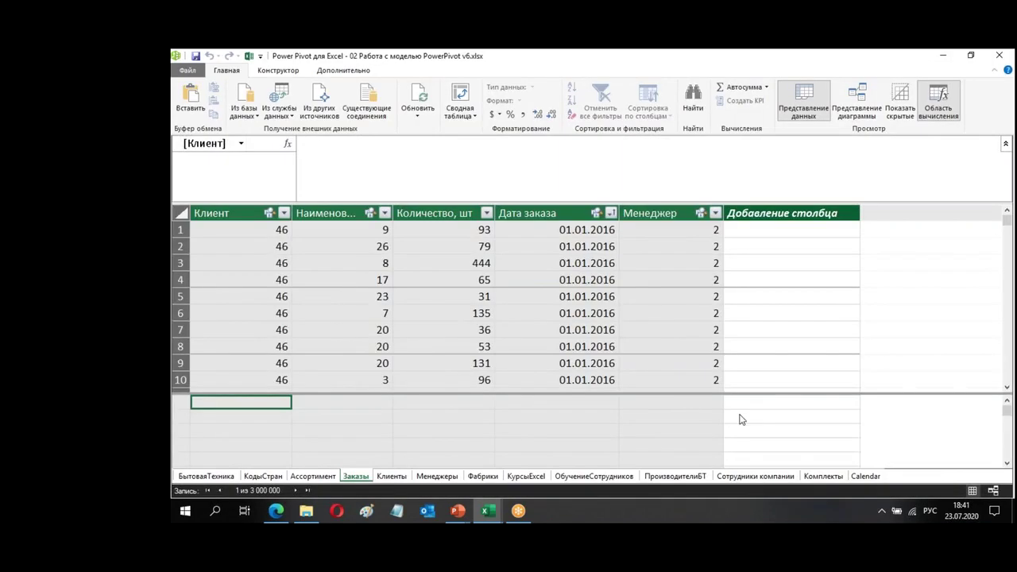
click(856, 103)
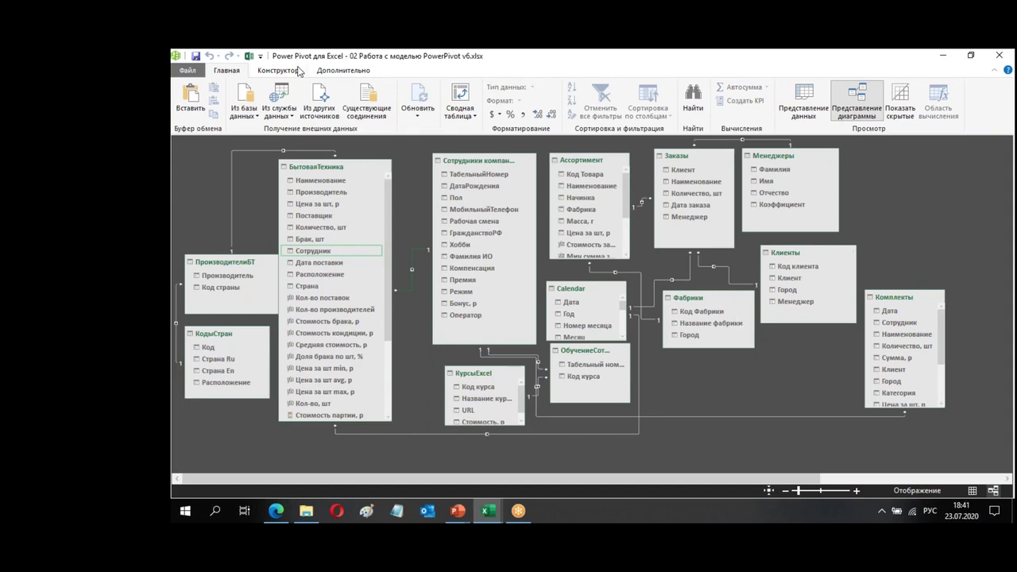
click(297, 70)
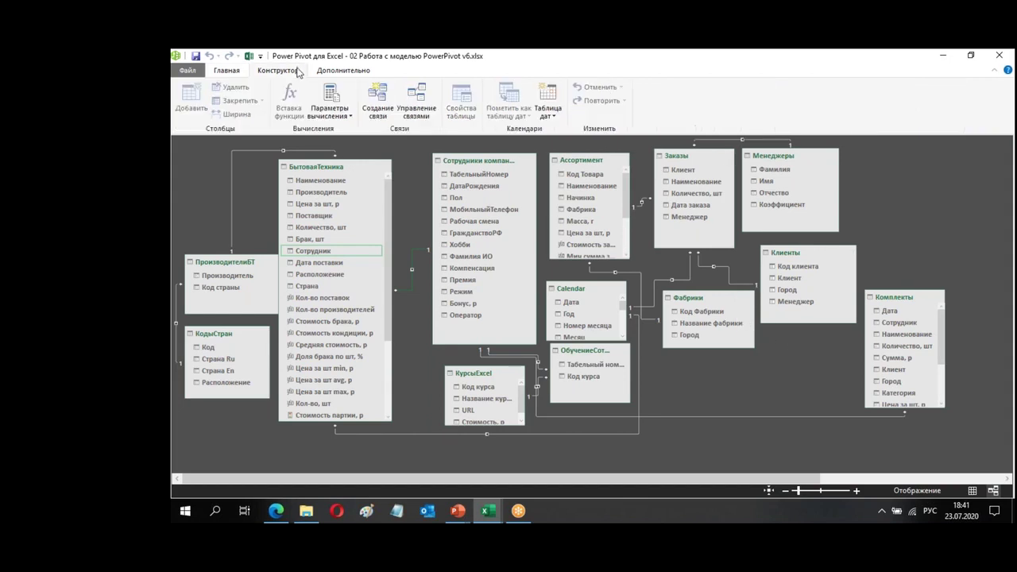
click(416, 107)
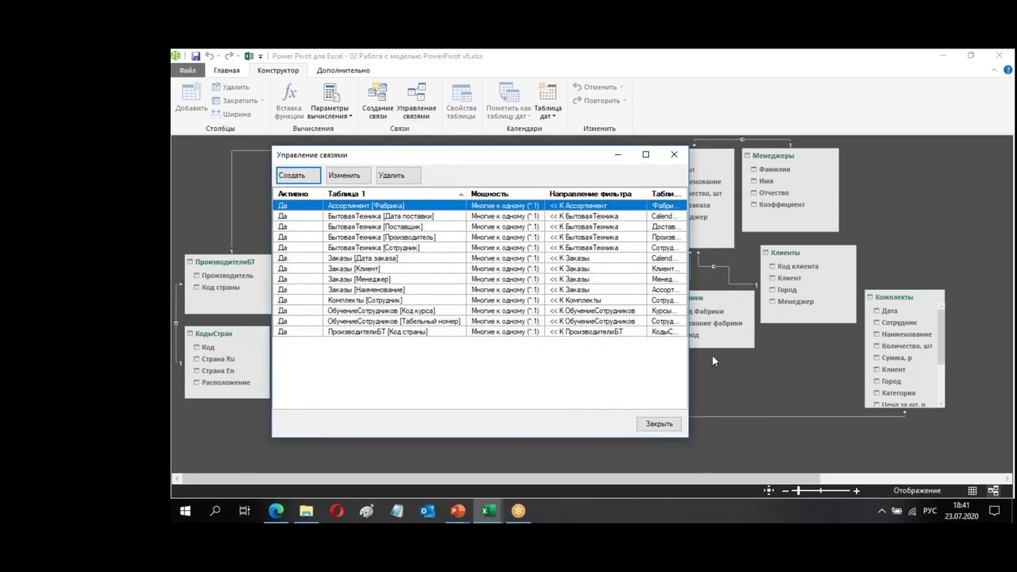
drag(688, 345, 820, 341)
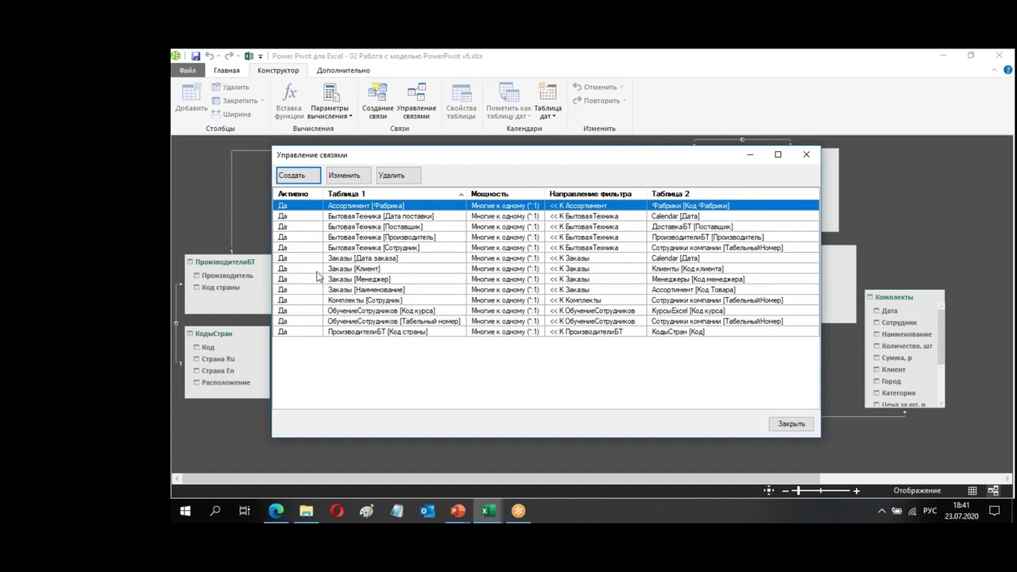
click(801, 425)
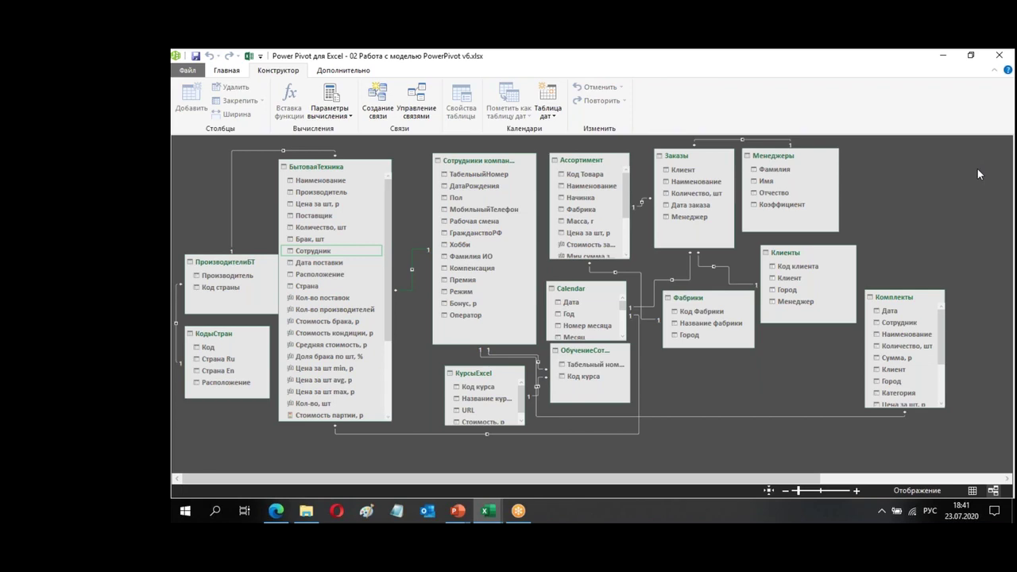
click(999, 56)
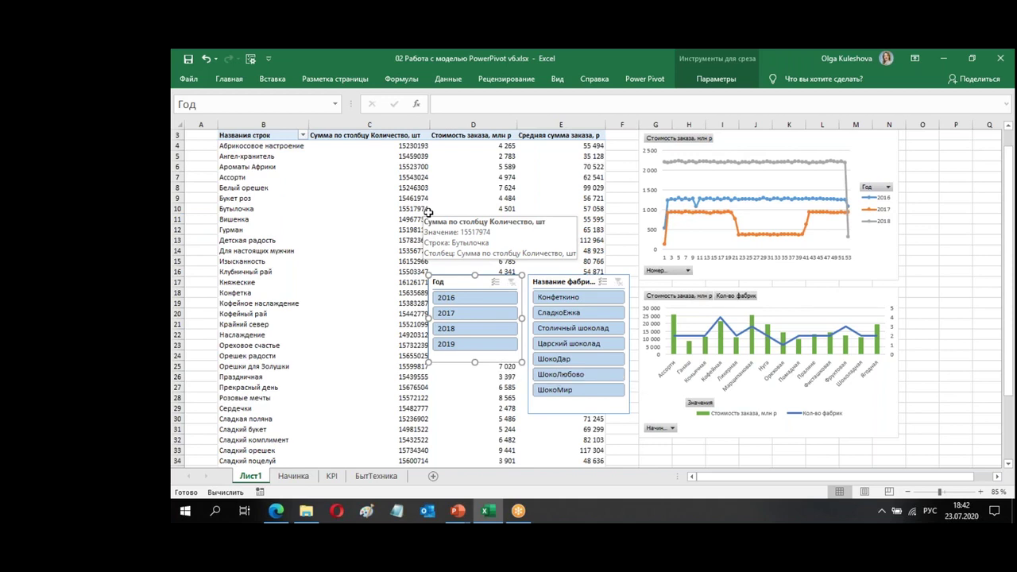
Switch to the БытТехника sheet
click(395, 477)
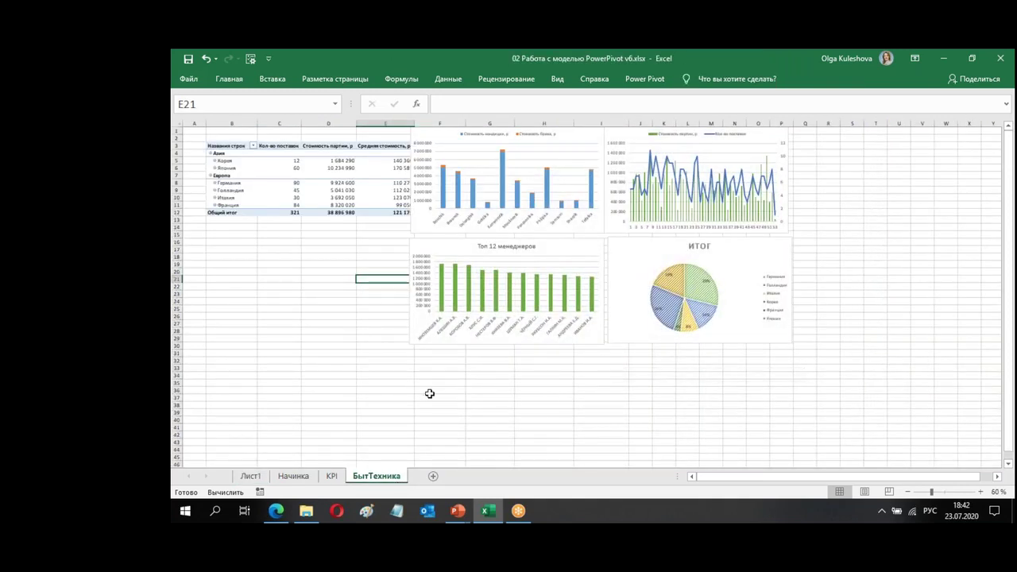
Zoom the БытТехника sheet to 85% and select a cell inside its pivot table
click(359, 369)
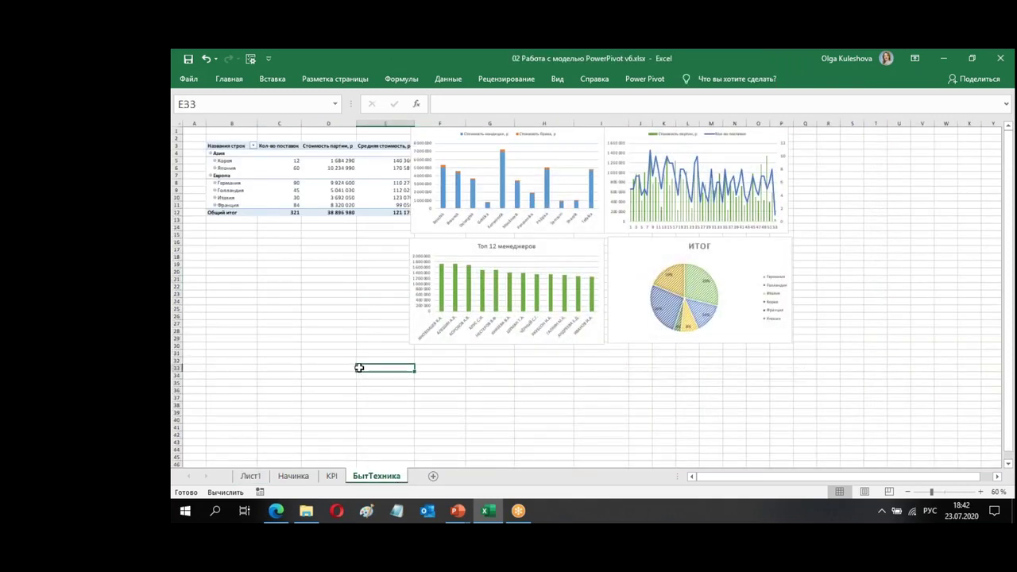
scroll(359, 367, up, 2)
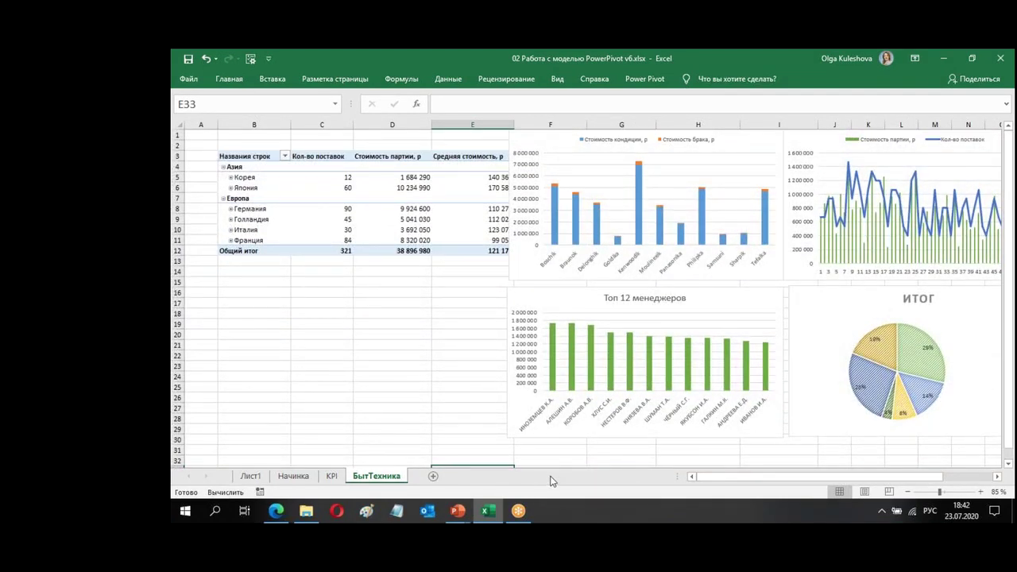
drag(707, 480, 752, 481)
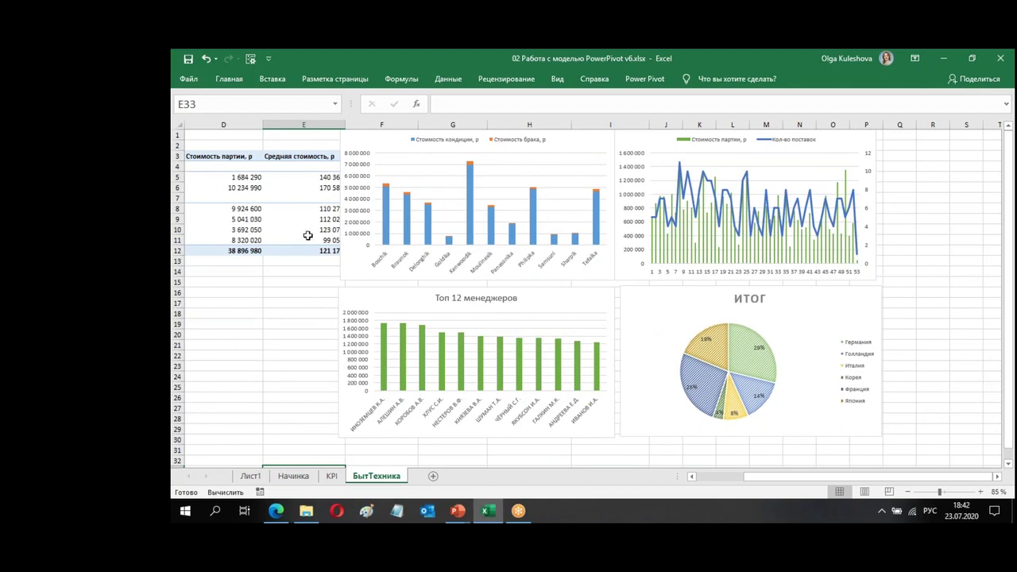
click(312, 206)
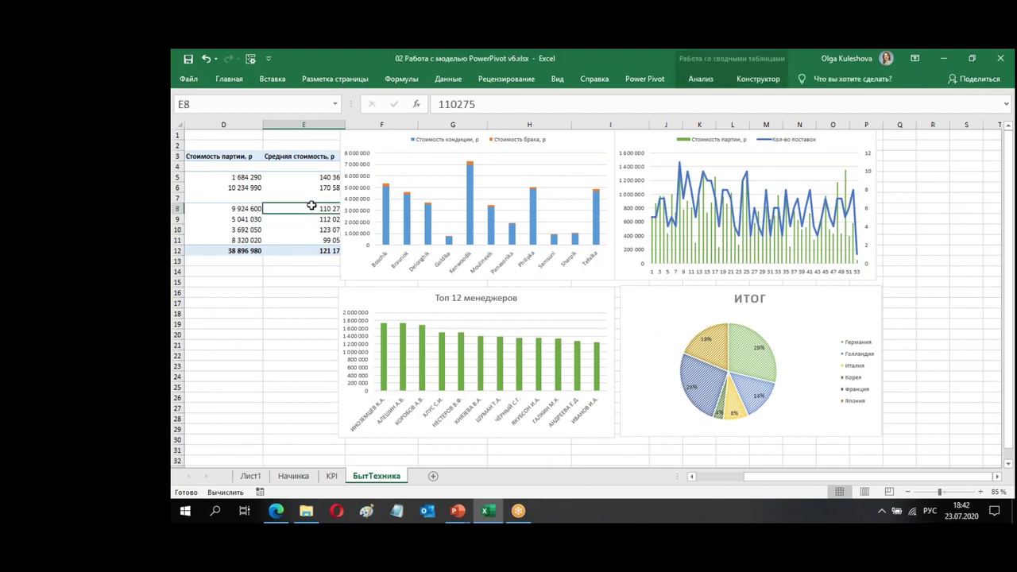
click(644, 78)
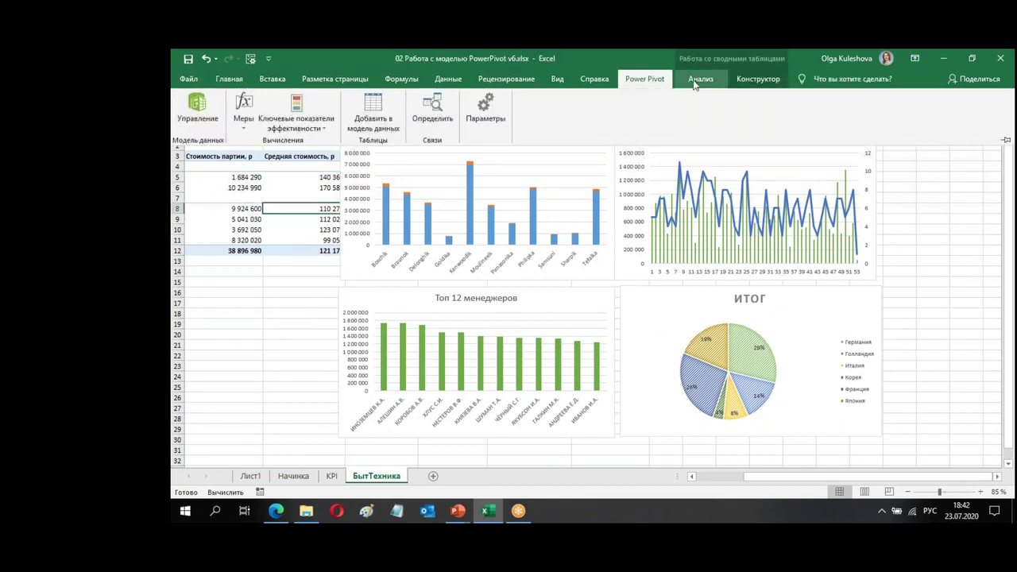
Insert a slicer for the Пол field on the pivot table
click(699, 79)
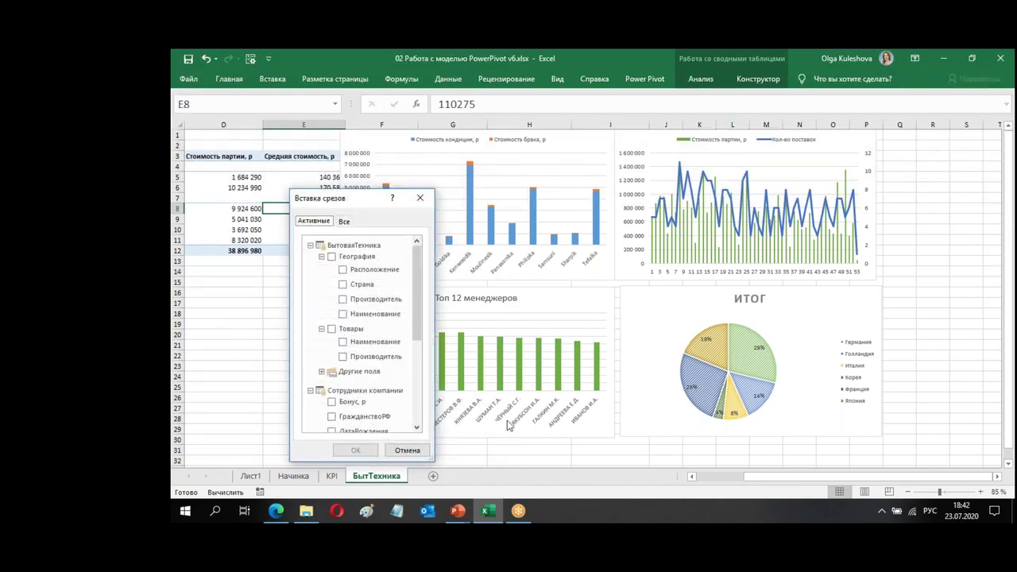
scroll(418, 330, down, 3)
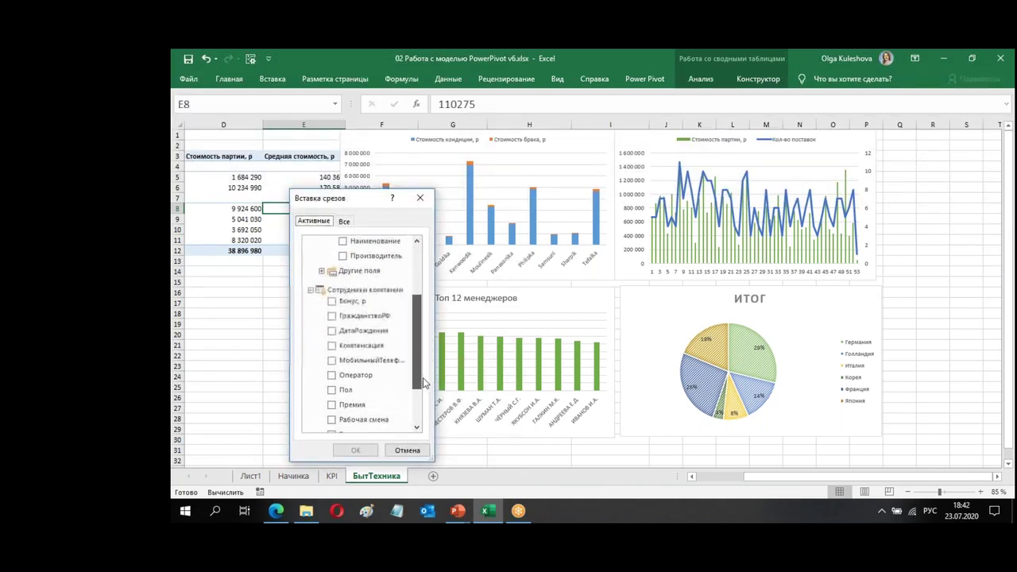
click(341, 357)
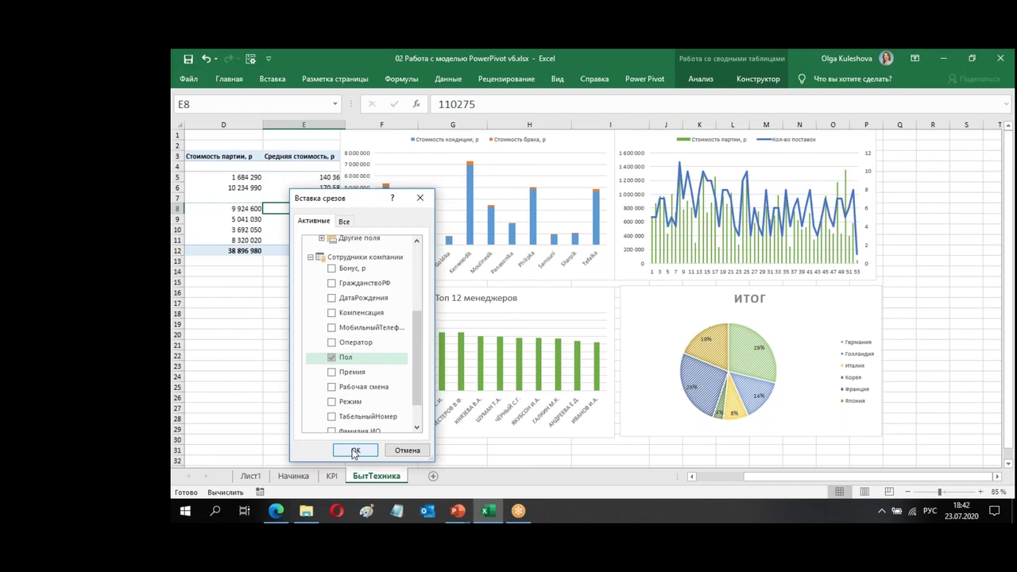
click(355, 449)
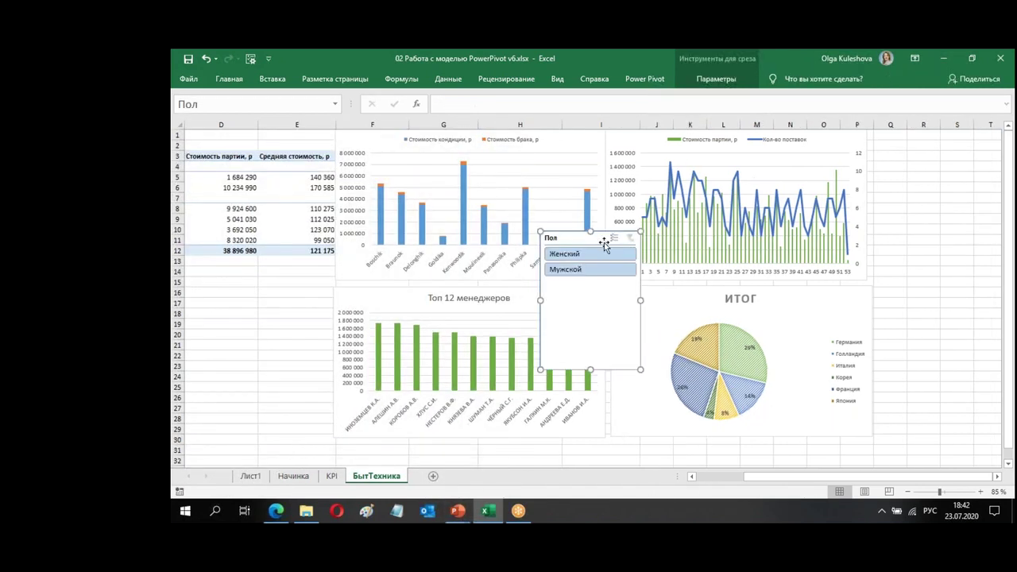
Review and confirm the Пол slicer's report connections
right_click(597, 237)
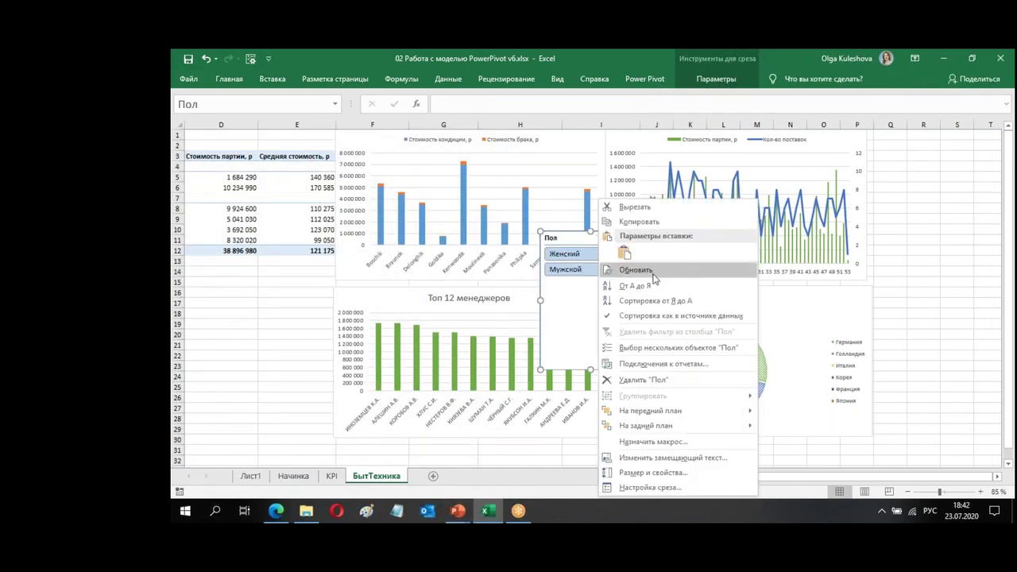
click(688, 364)
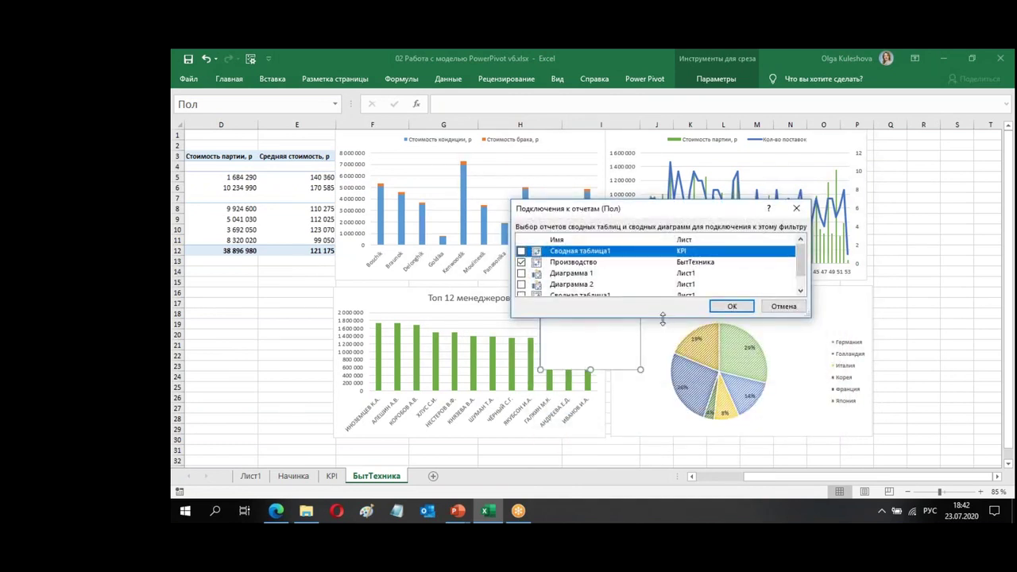
drag(662, 318, 693, 477)
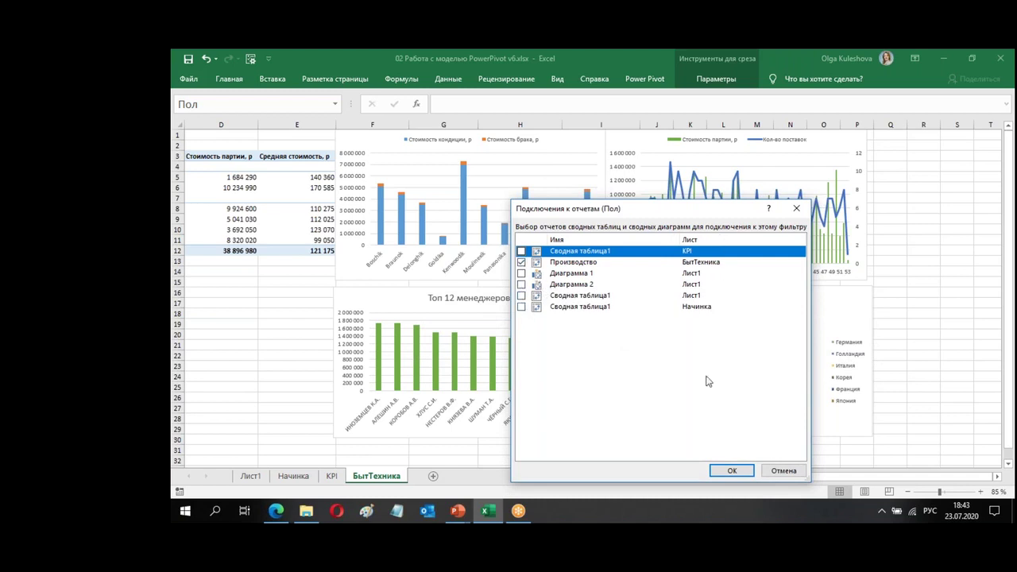
click(731, 471)
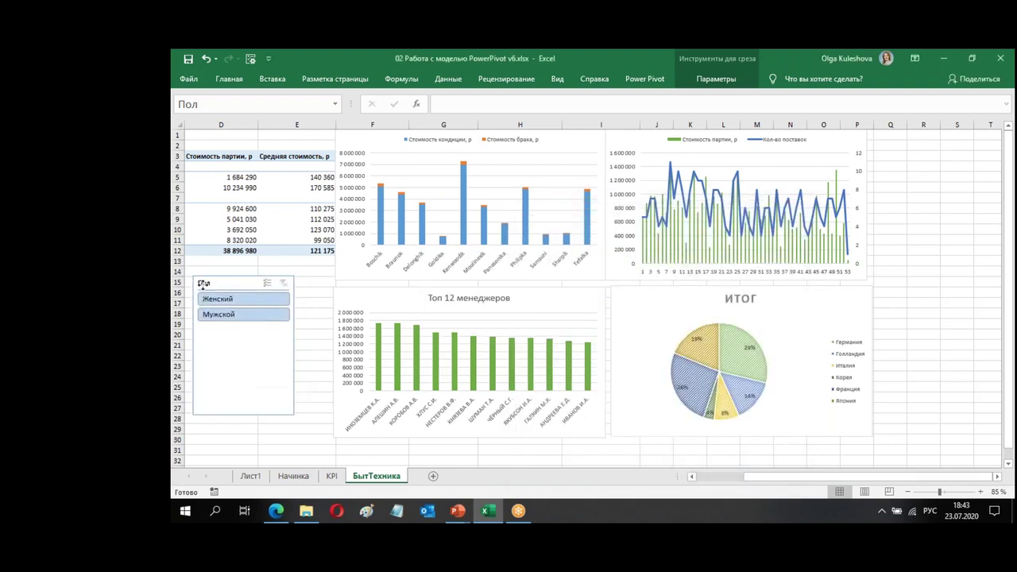
Move the Пол slicer below the pivot table and try the Женский and Мужской filters
drag(574, 239, 258, 262)
click(262, 436)
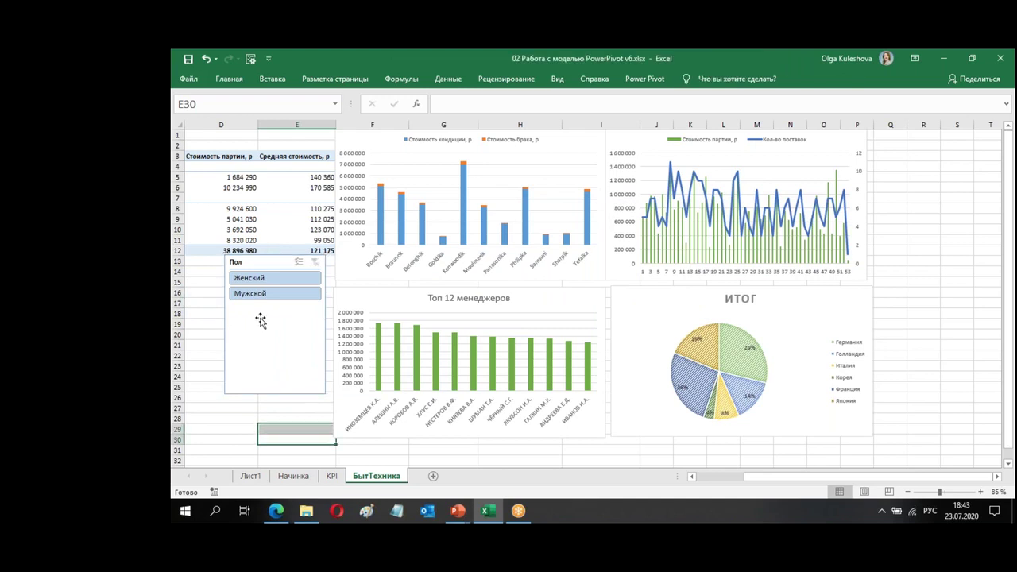
click(261, 278)
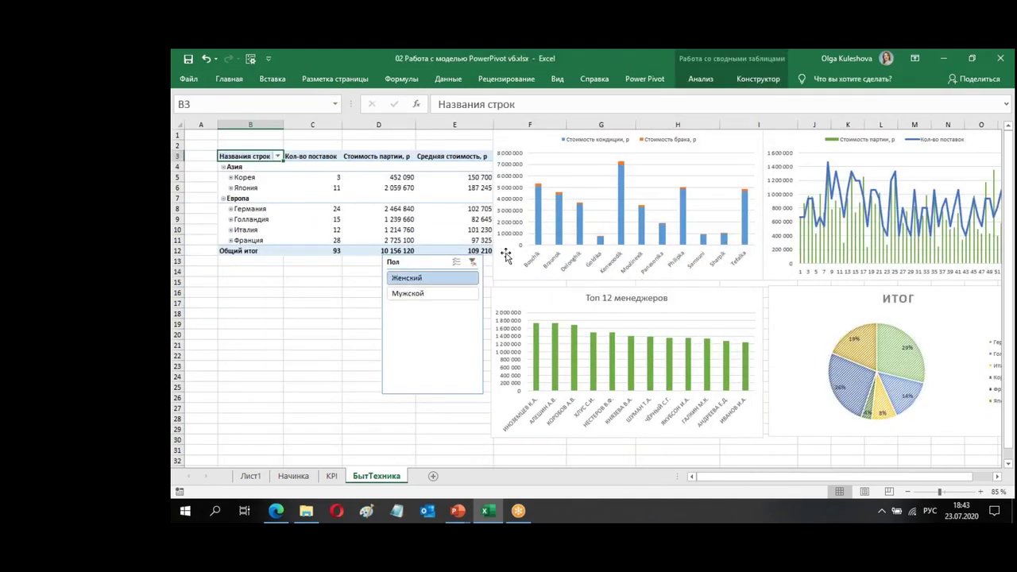
click(434, 293)
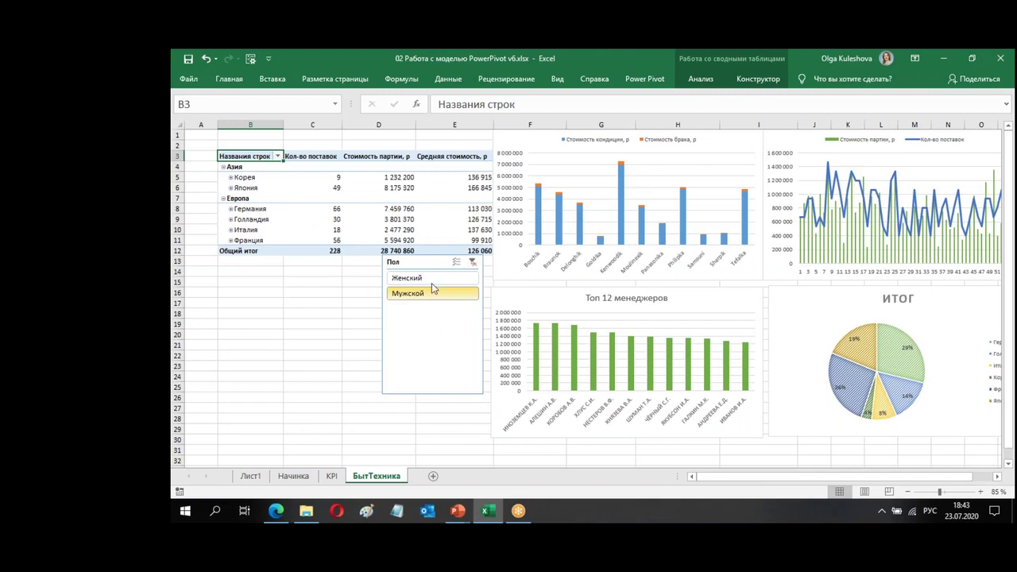
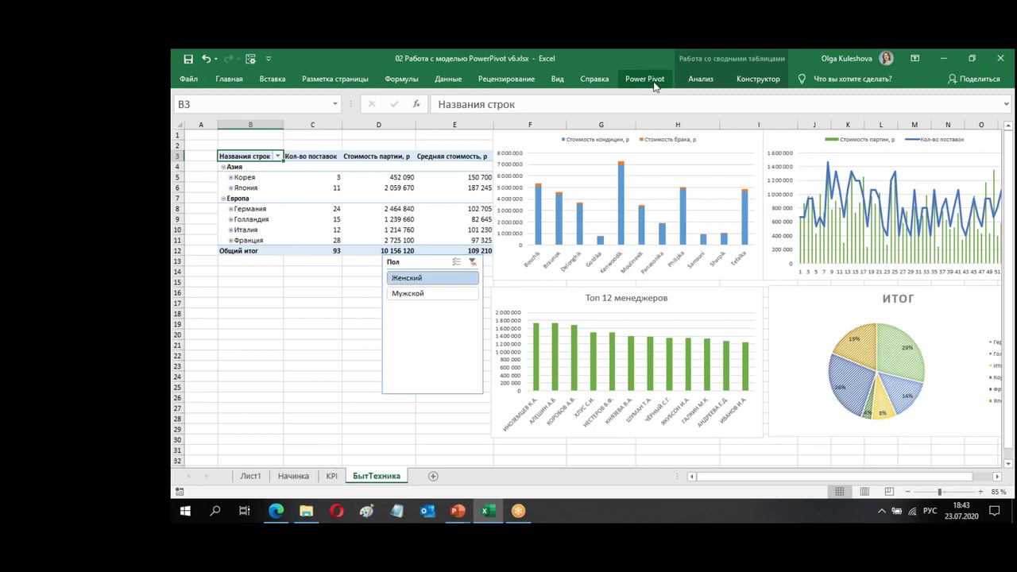
Inspect the БытоваяТехника–Сотрудники компании relationship in the Power Pivot data model, then return to the workbook
click(654, 79)
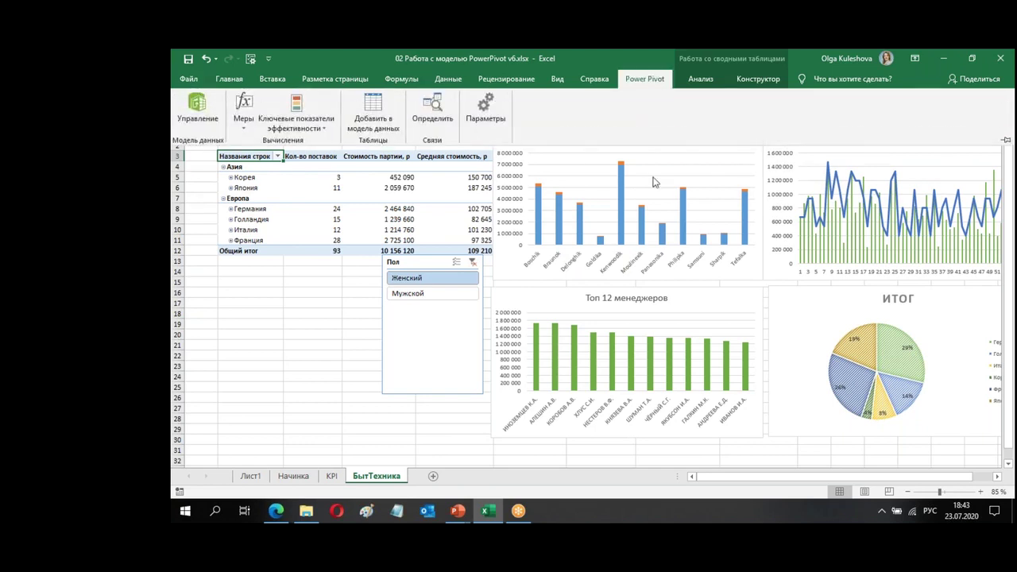
click(198, 119)
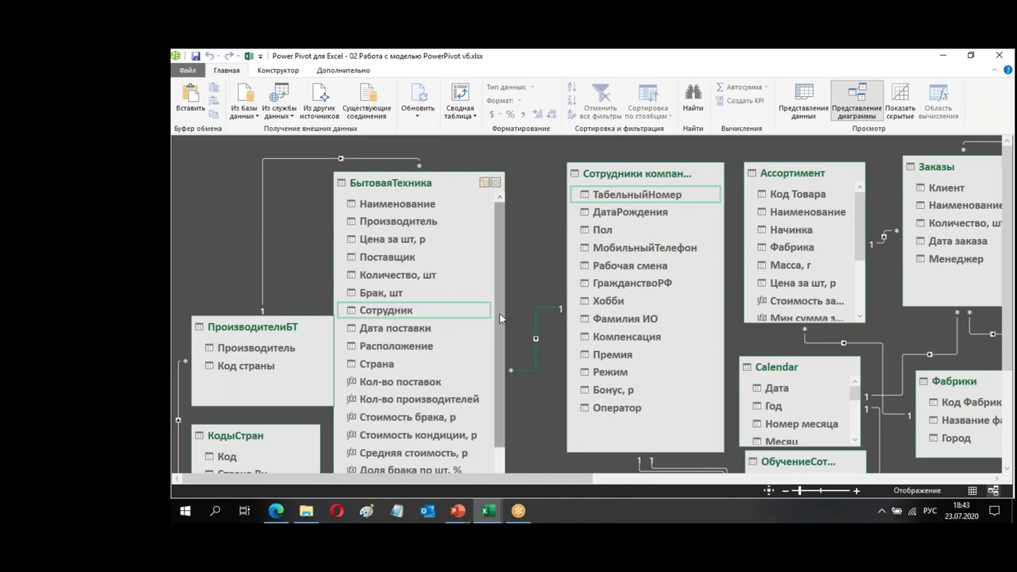
double_click(536, 325)
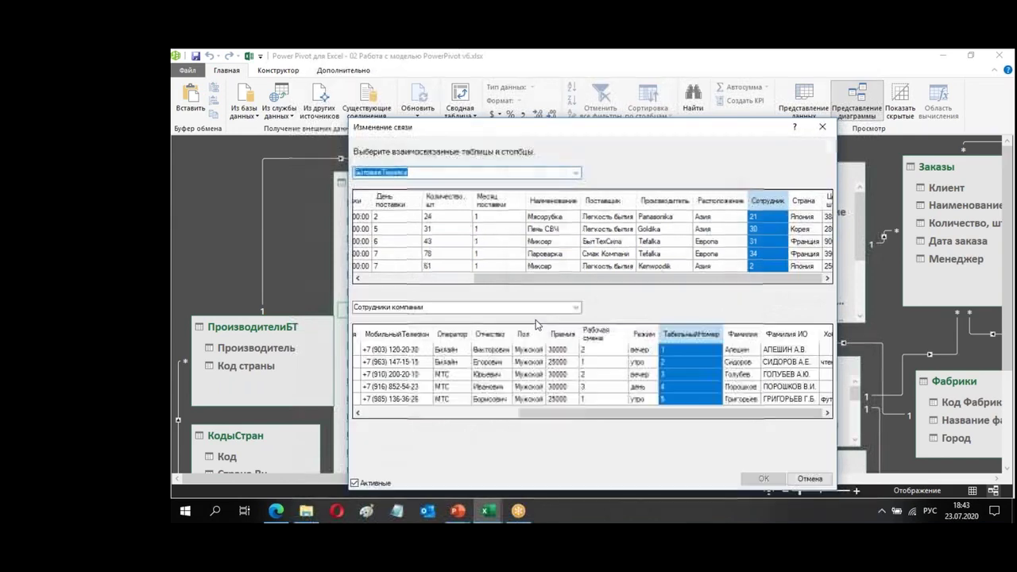
click(819, 125)
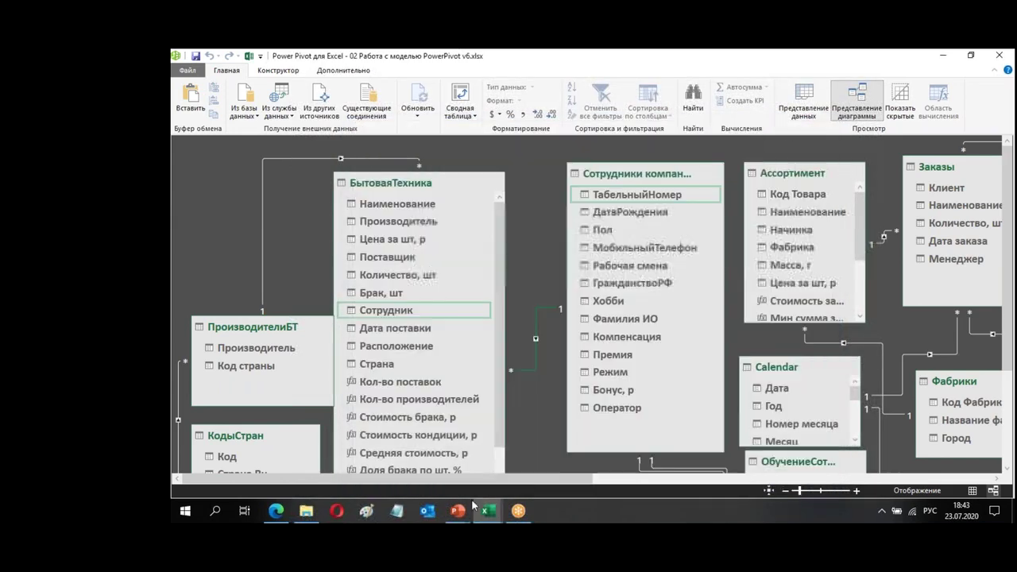
click(594, 478)
drag(565, 480, 320, 382)
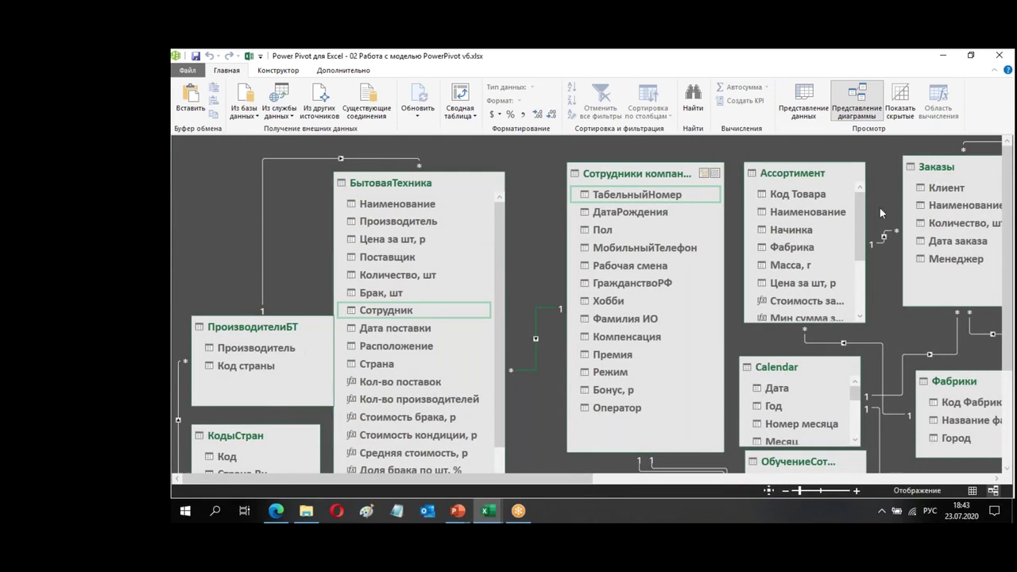
scroll(1002, 238, down, 3)
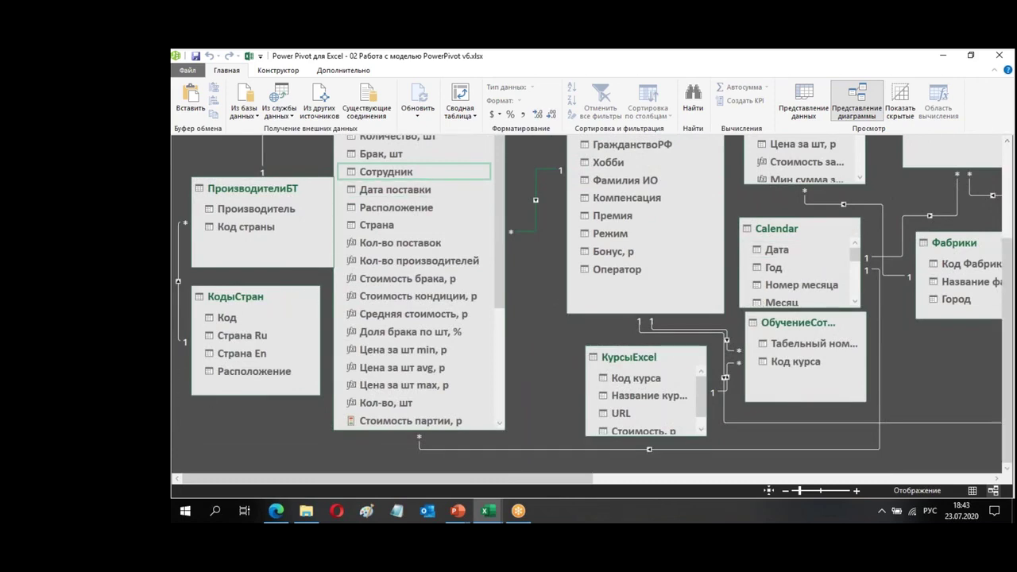
scroll(1007, 352, up, 3)
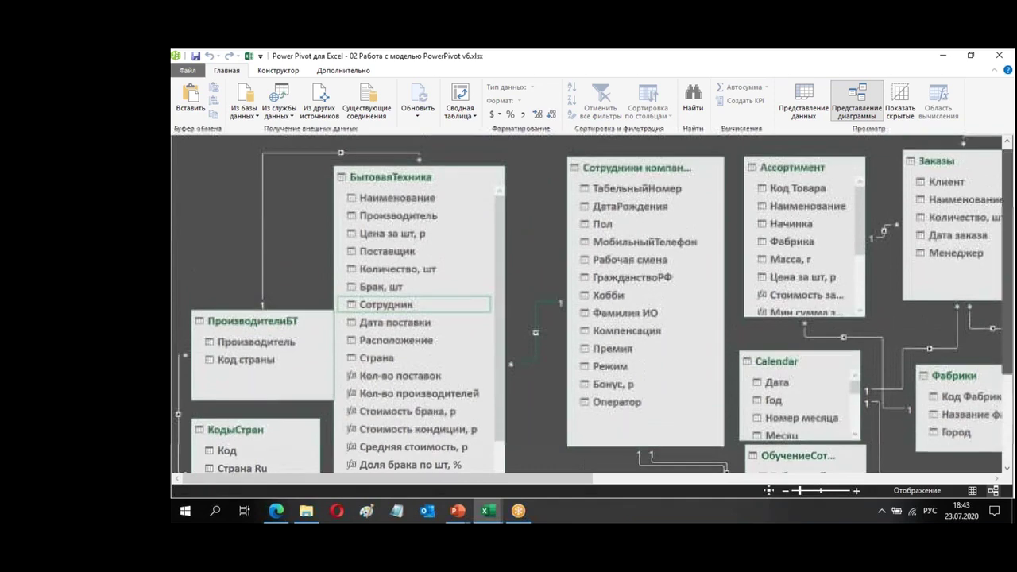
mouse_move(636, 173)
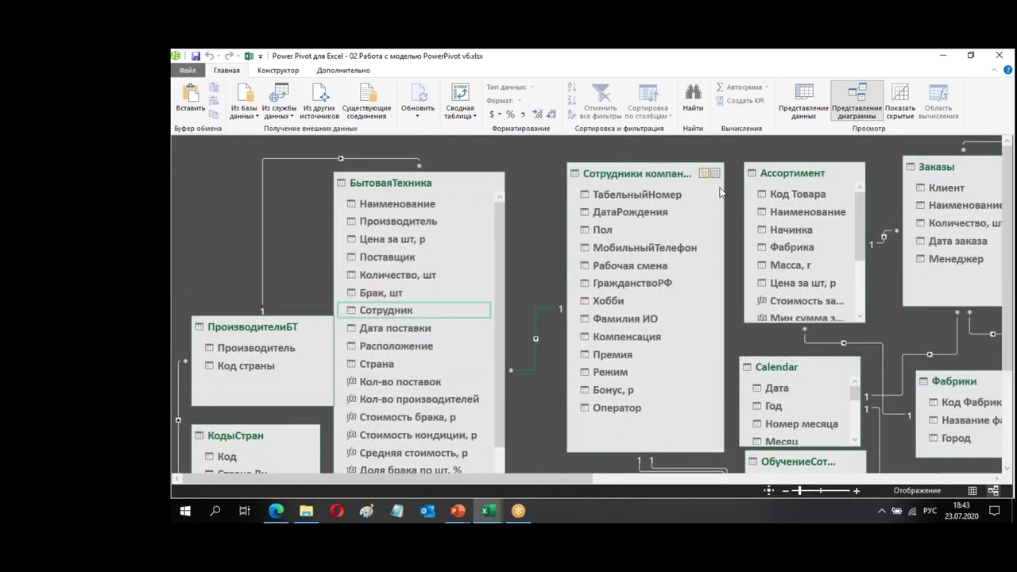
click(943, 55)
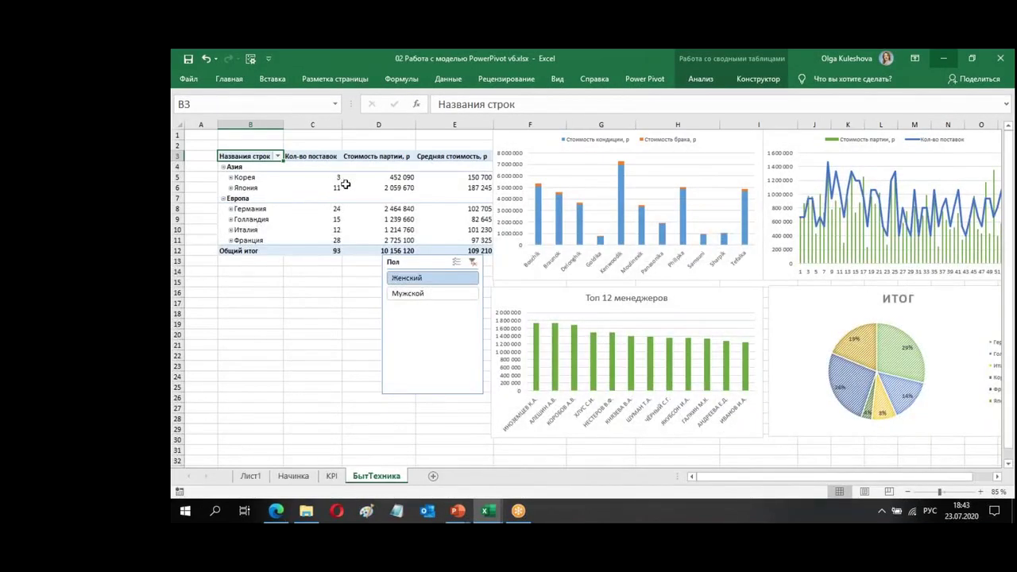
Filter the pivot table to Мужской and review the Пол slicer's report connections
click(346, 184)
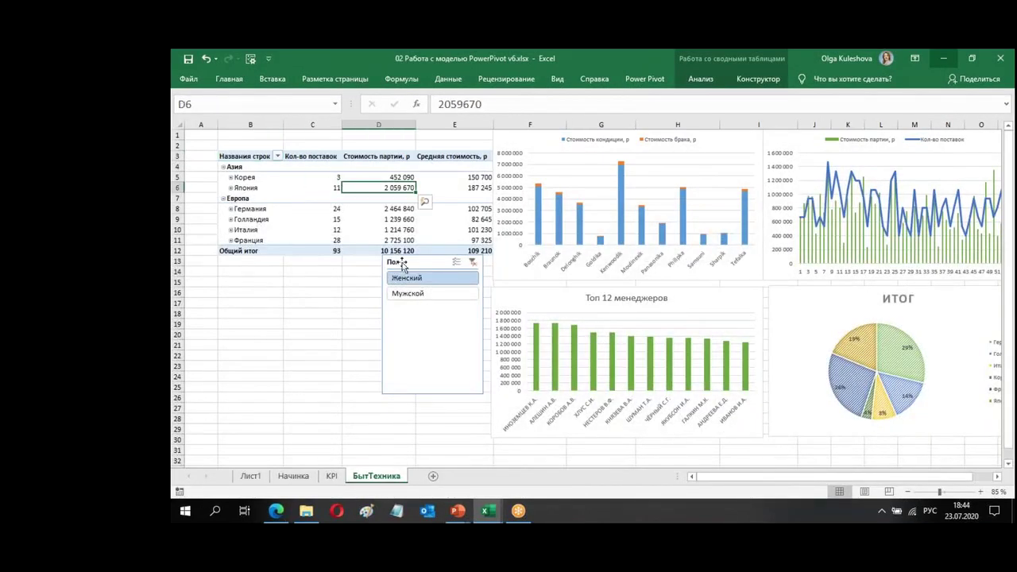
click(449, 294)
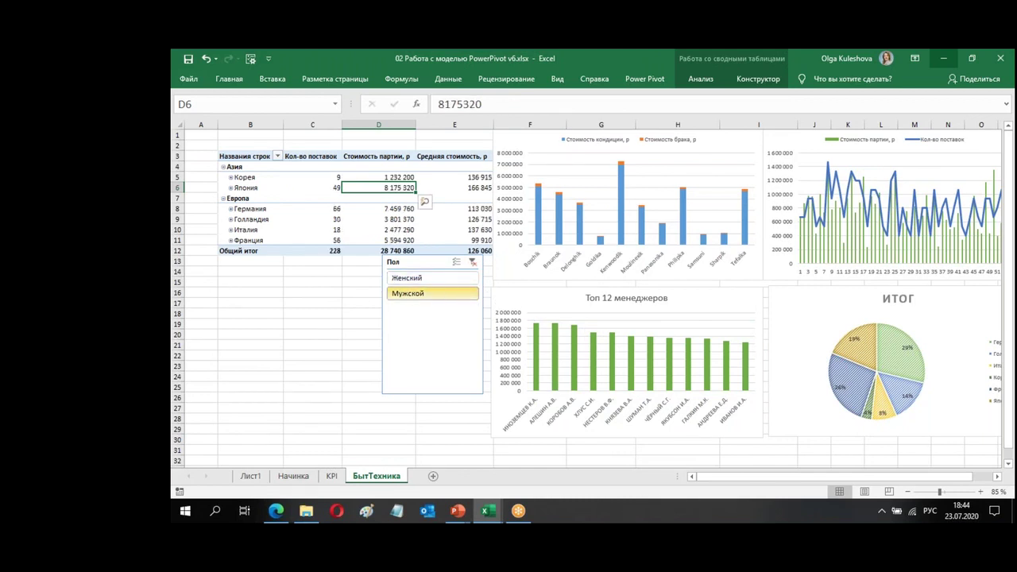
right_click(449, 293)
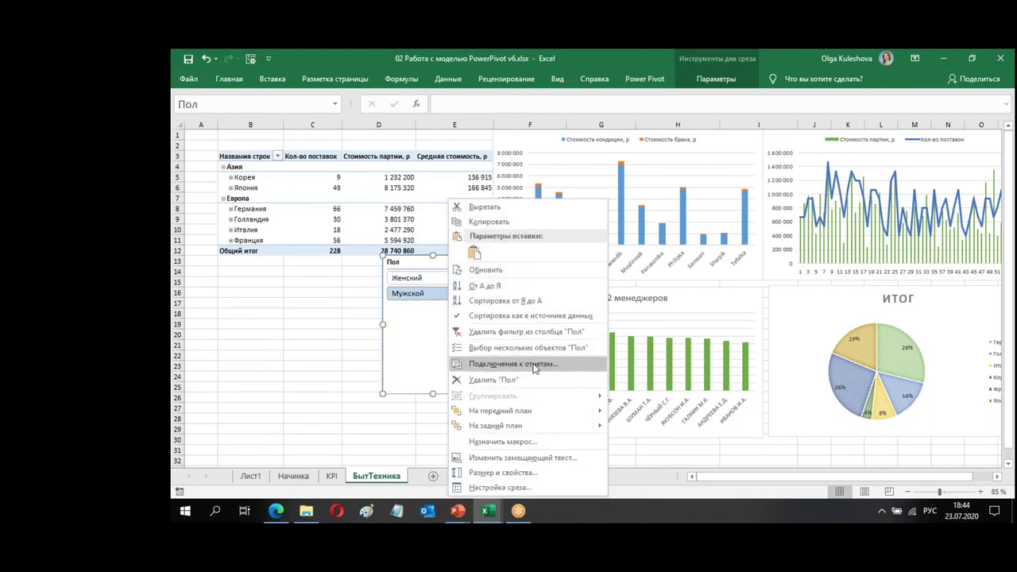
click(535, 364)
drag(561, 332, 551, 306)
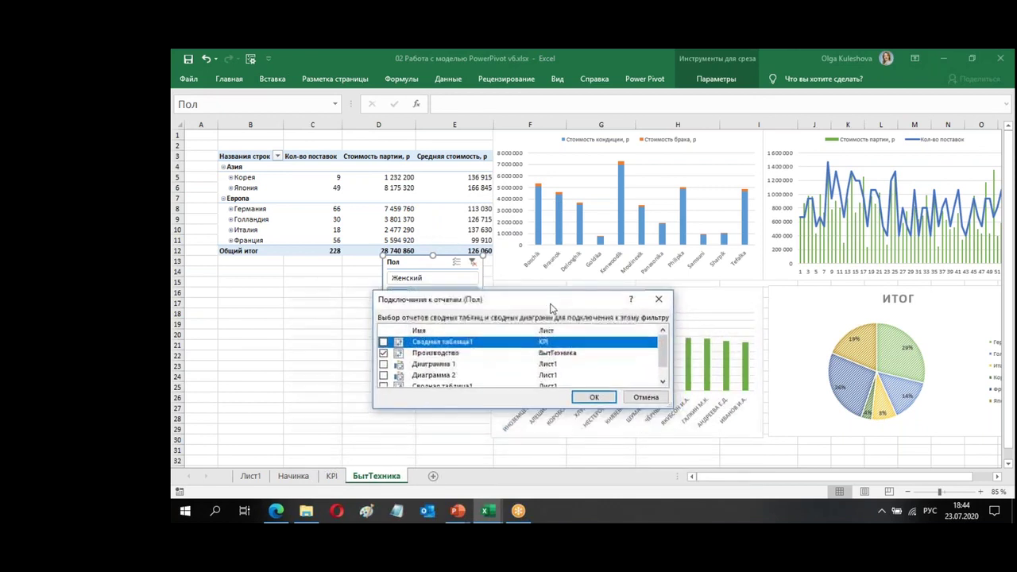
click(657, 397)
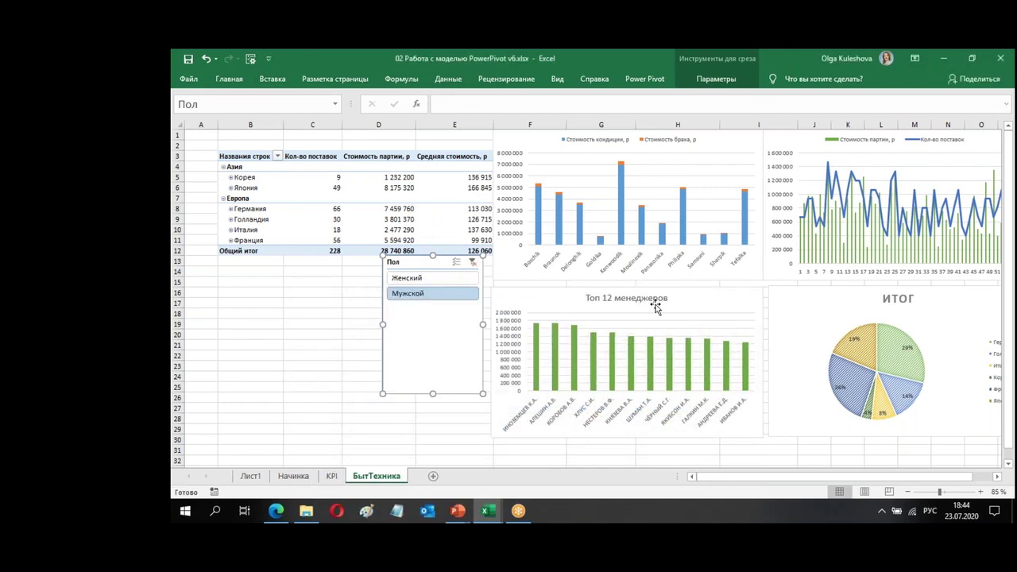
click(705, 294)
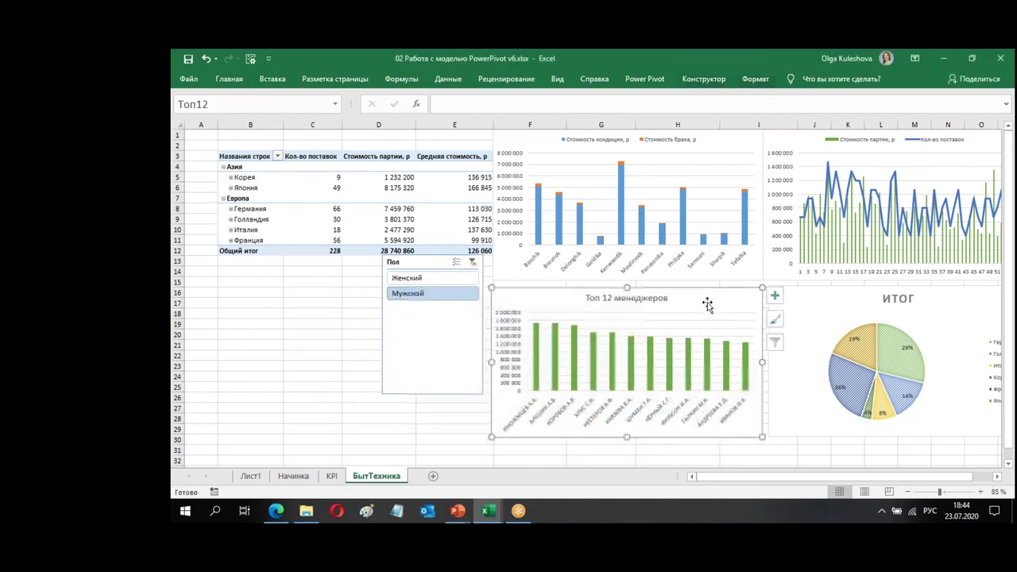
Look over the ИТОГ pie, weekly line and column charts, then move to the Лист1 sheet
click(688, 82)
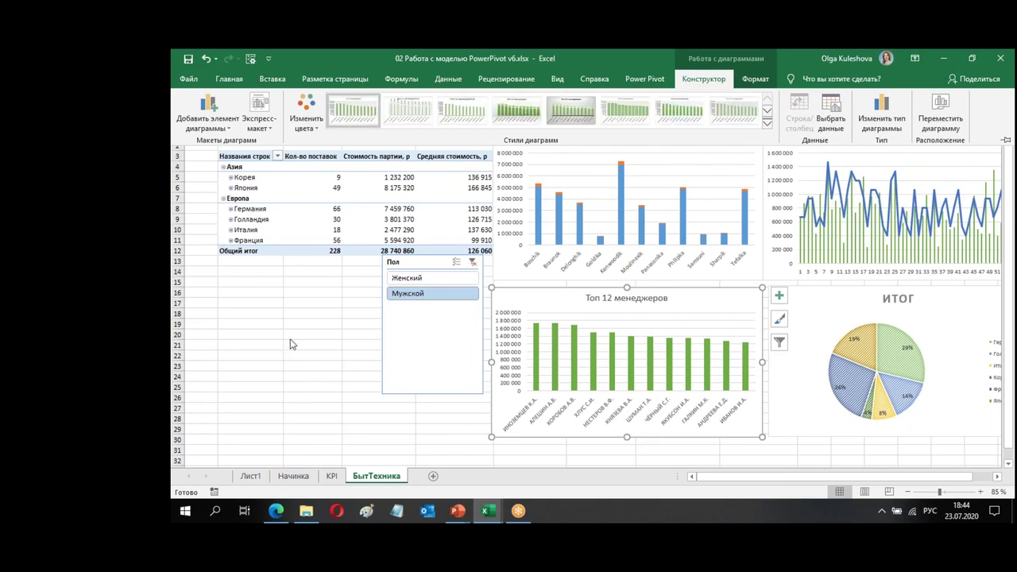
click(854, 316)
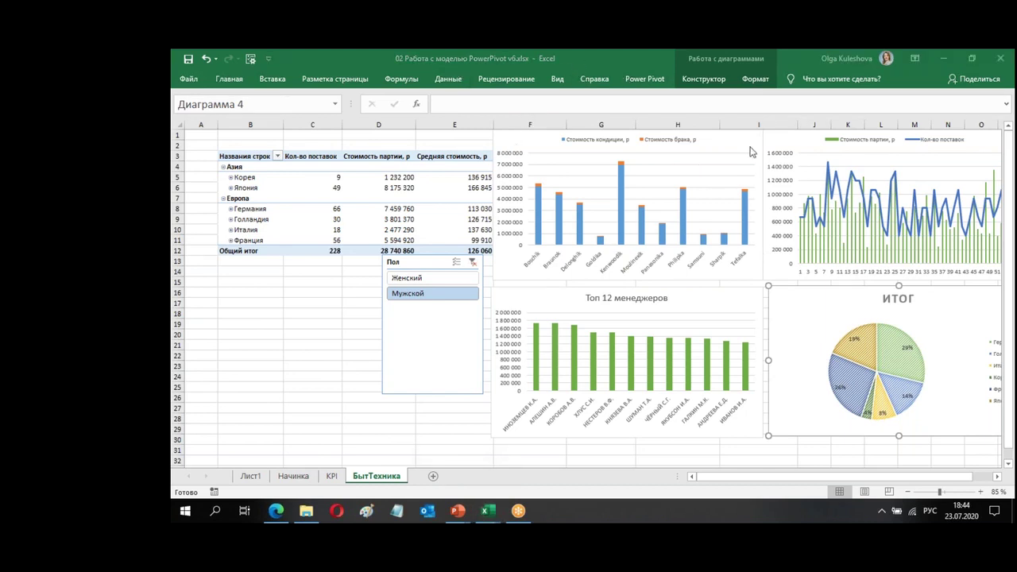
click(786, 143)
click(729, 143)
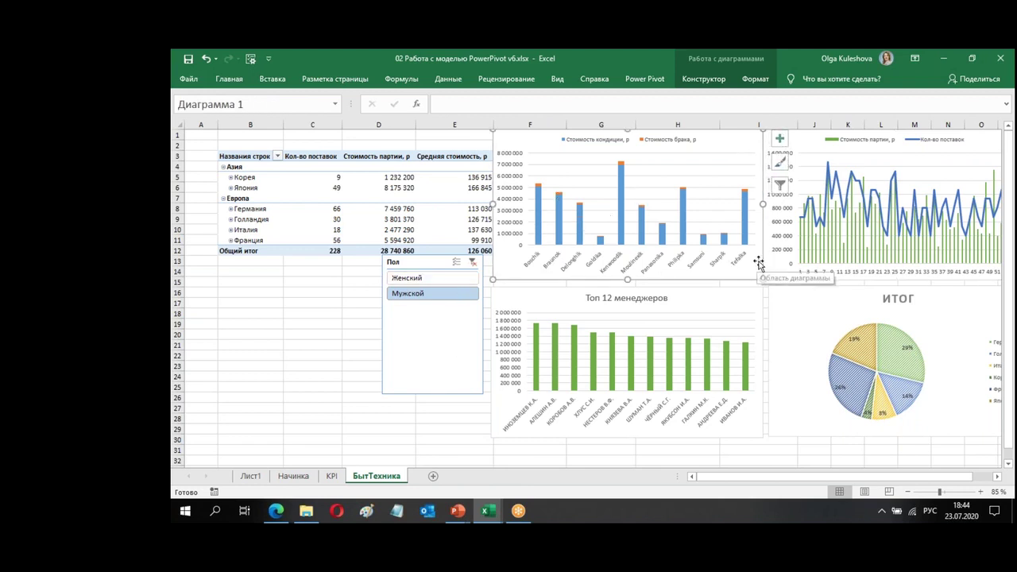
click(819, 299)
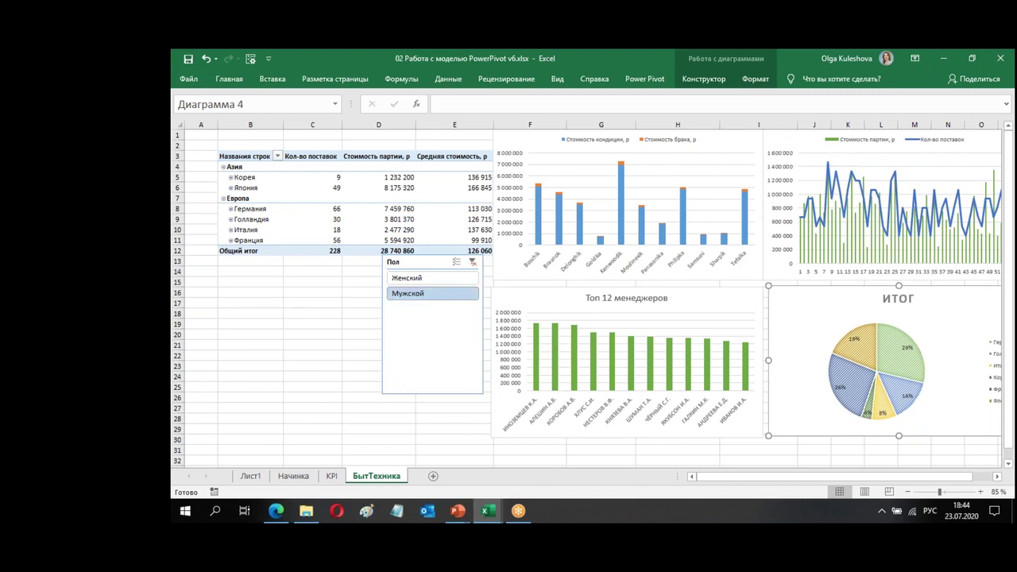
click(251, 475)
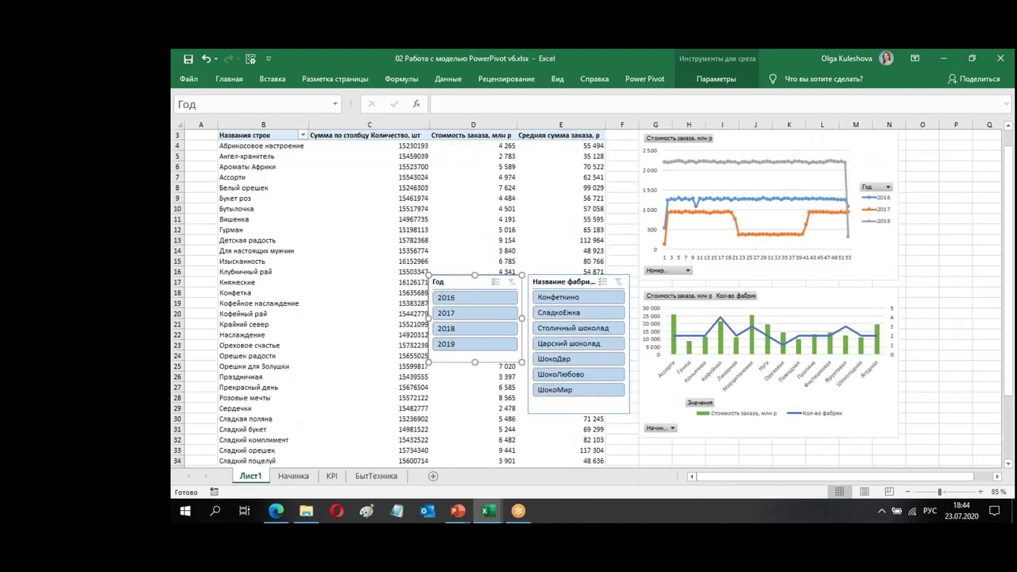
click(812, 147)
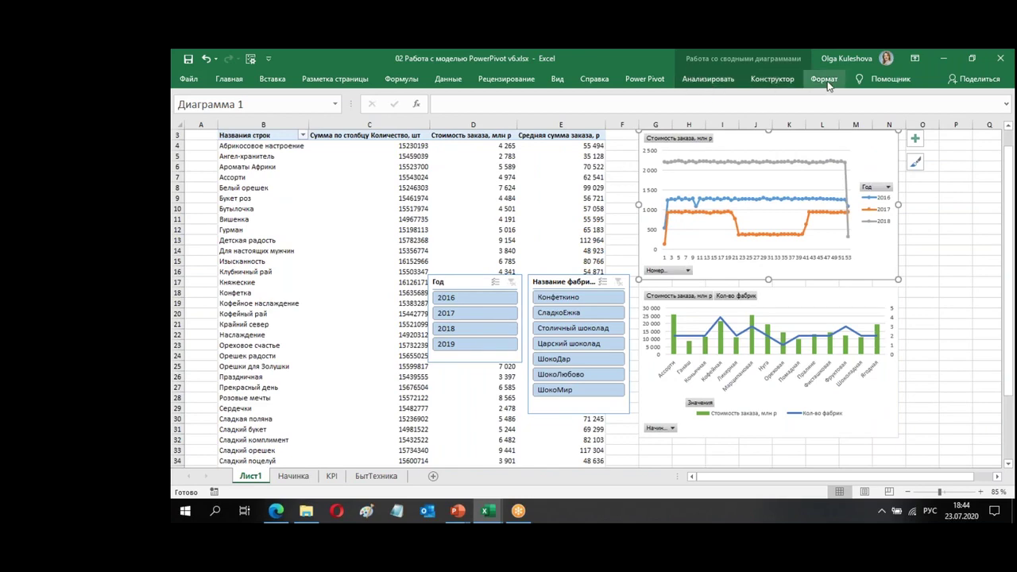
click(376, 476)
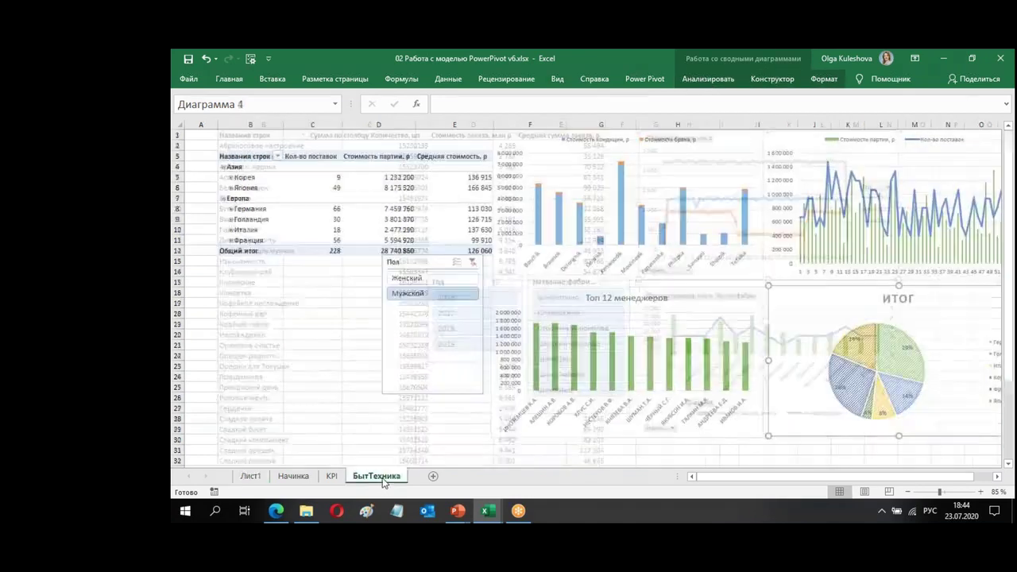
click(719, 149)
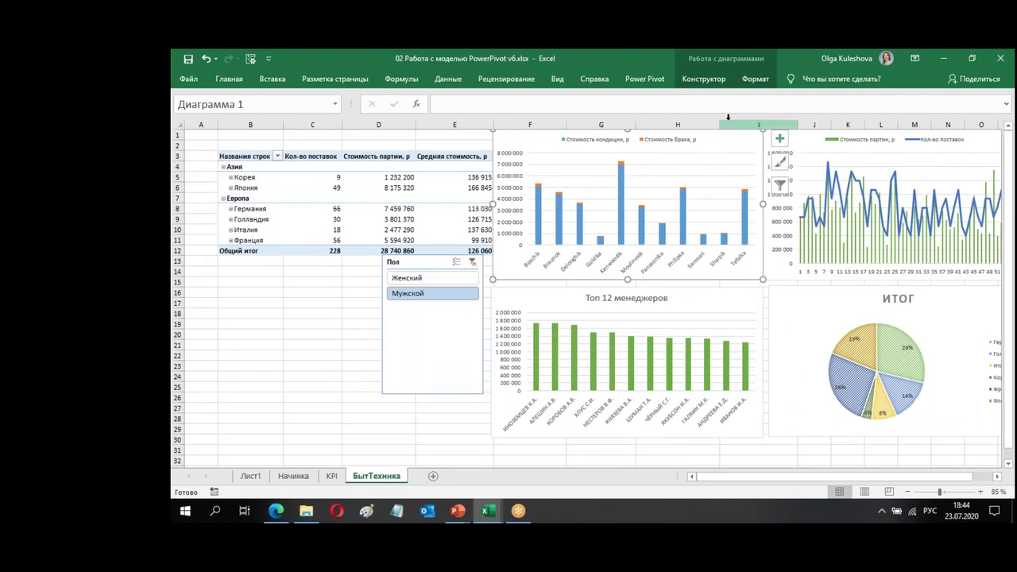
click(726, 298)
click(729, 159)
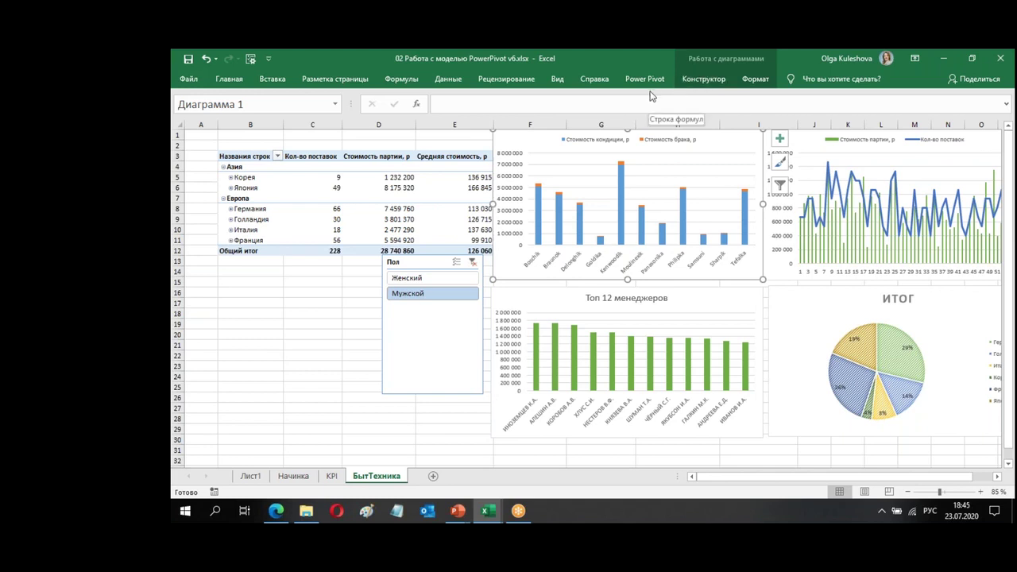
click(407, 277)
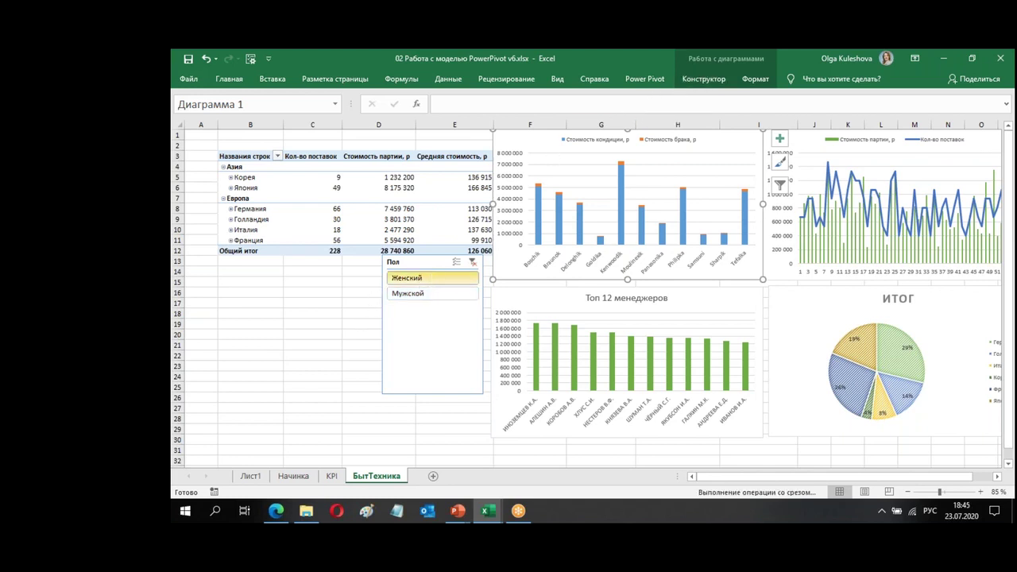
click(454, 293)
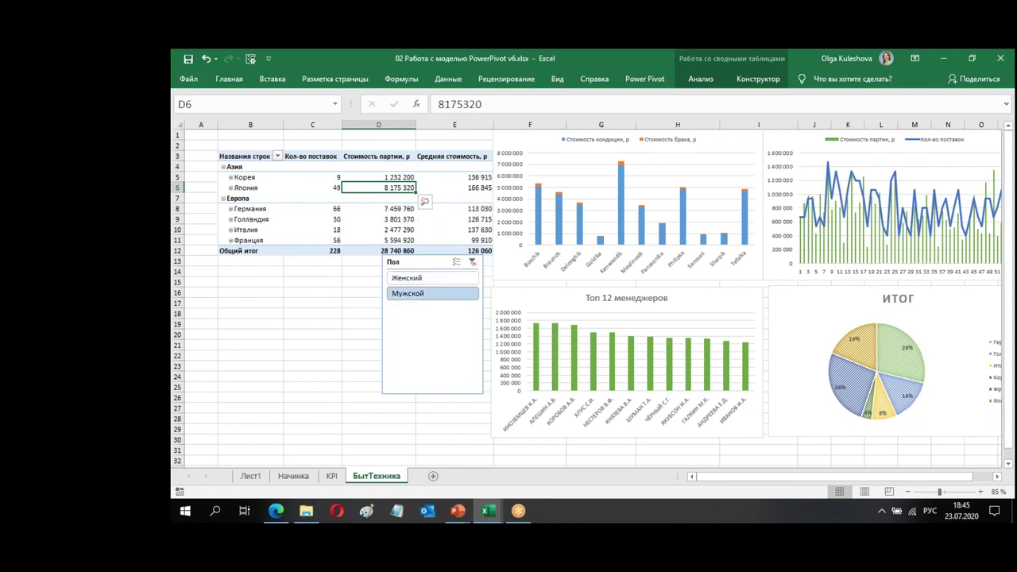
click(498, 143)
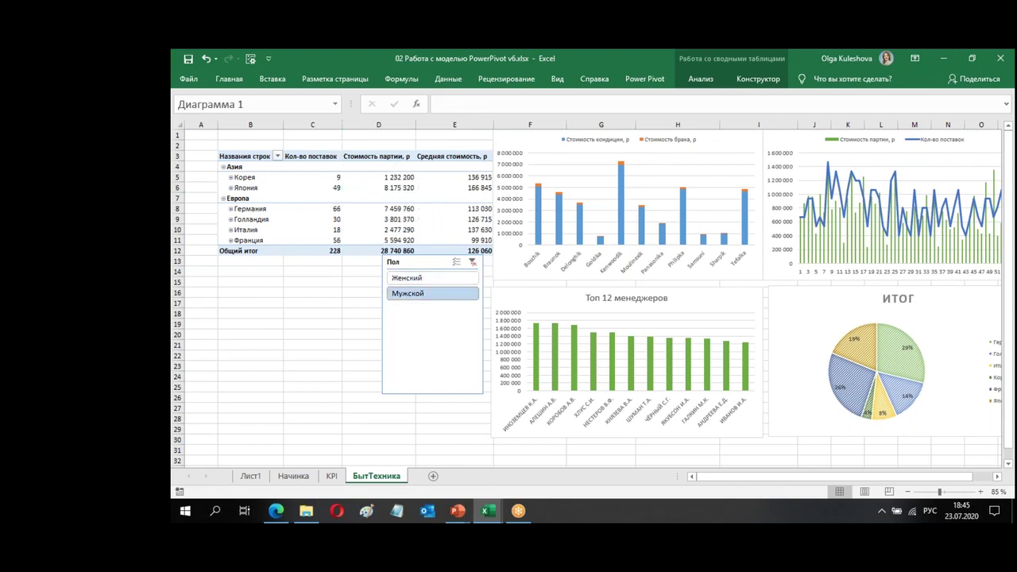
click(515, 303)
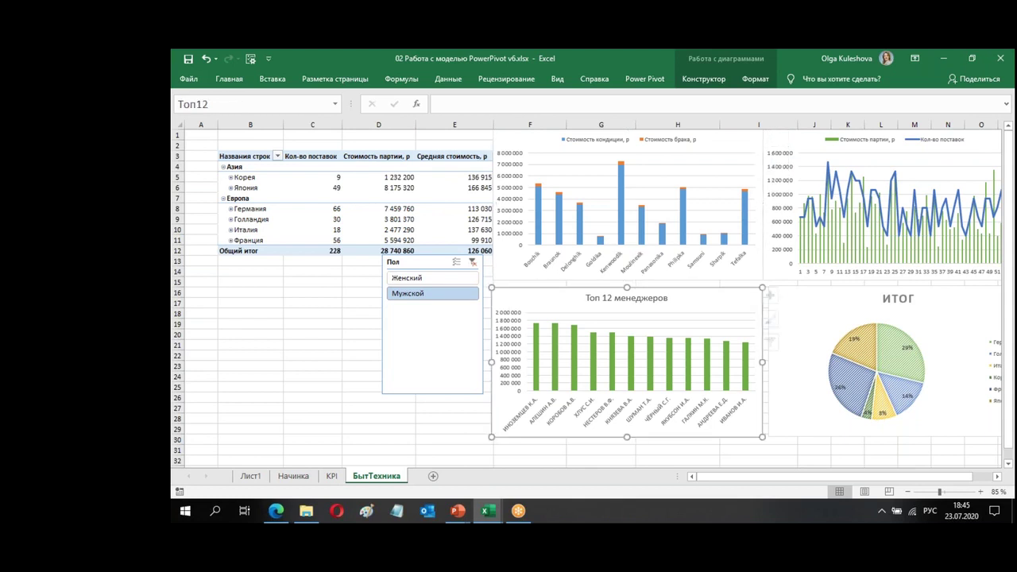
right_click(521, 302)
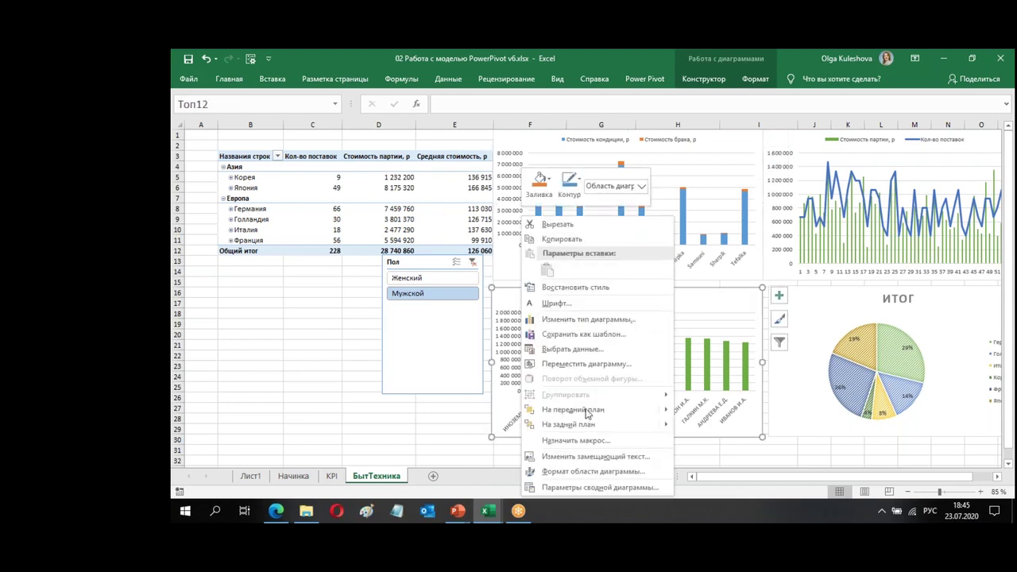
click(612, 487)
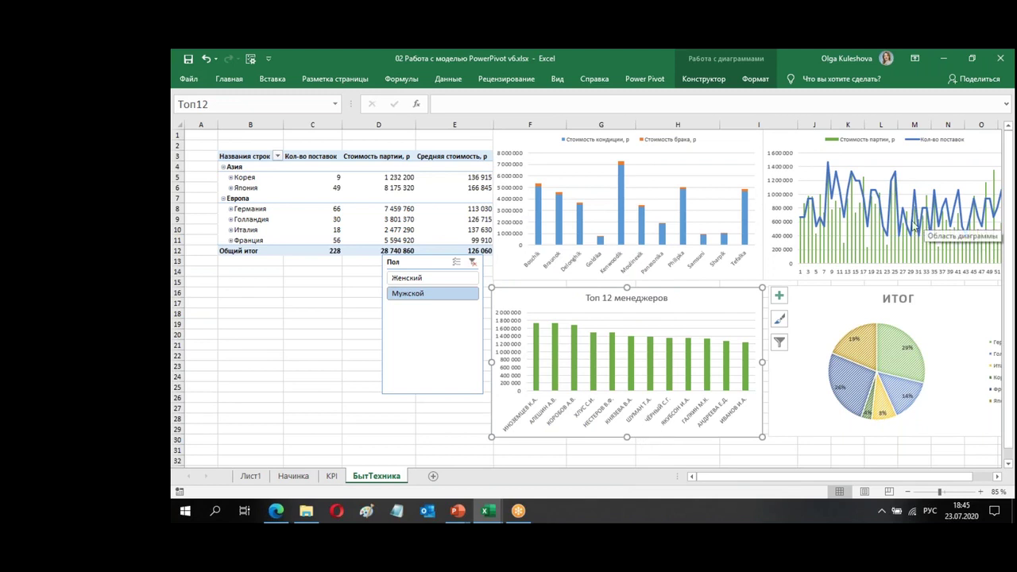
click(322, 334)
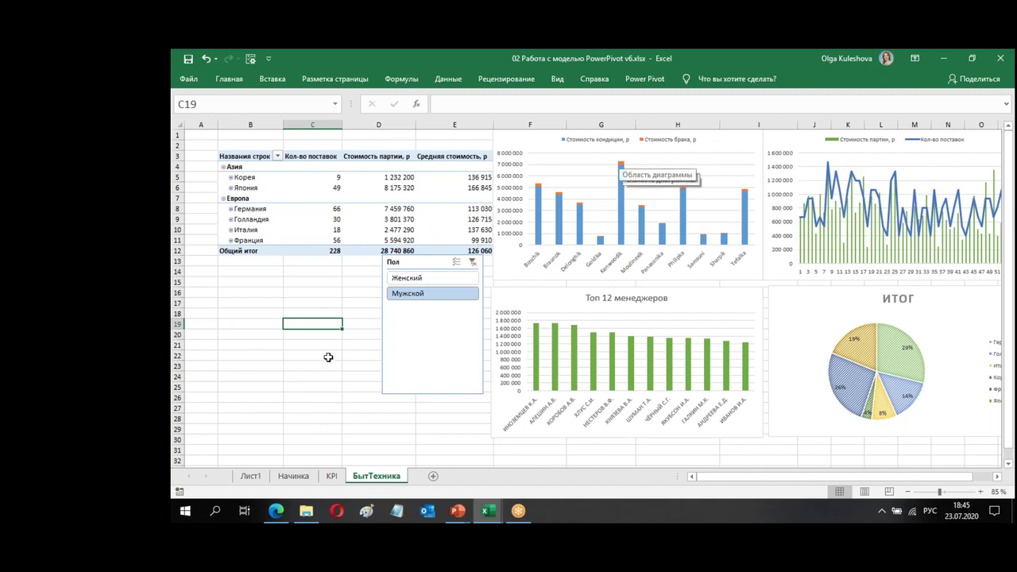
click(334, 239)
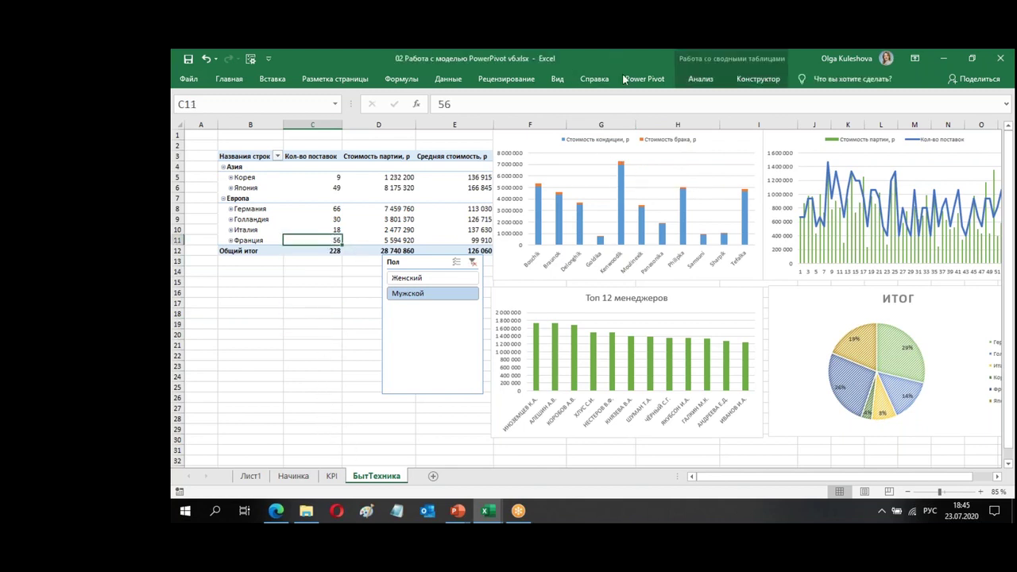
Open the Power Pivot data model and choose Сводная диаграмма from the Сводная таблица dropdown
click(660, 83)
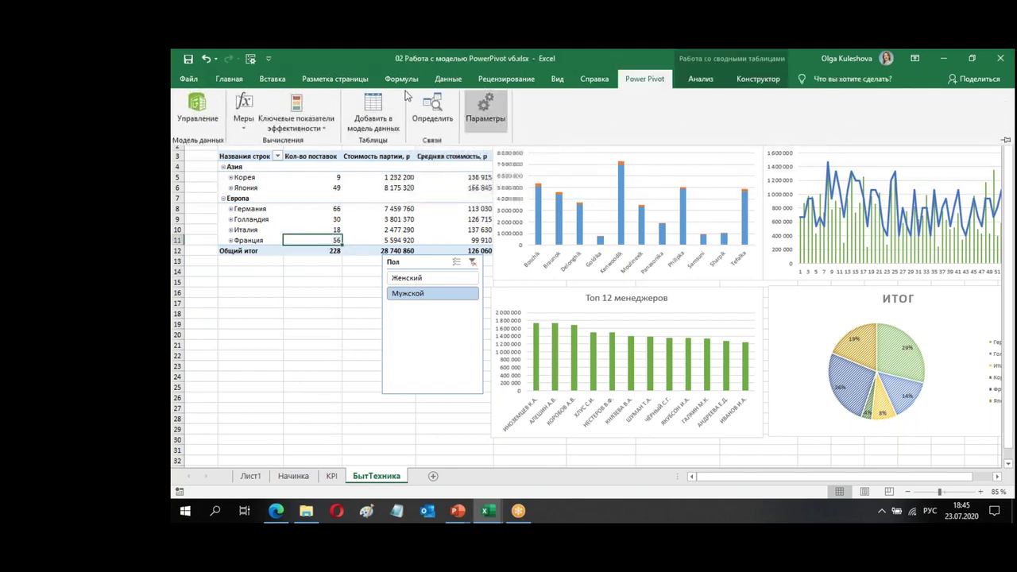
click(201, 118)
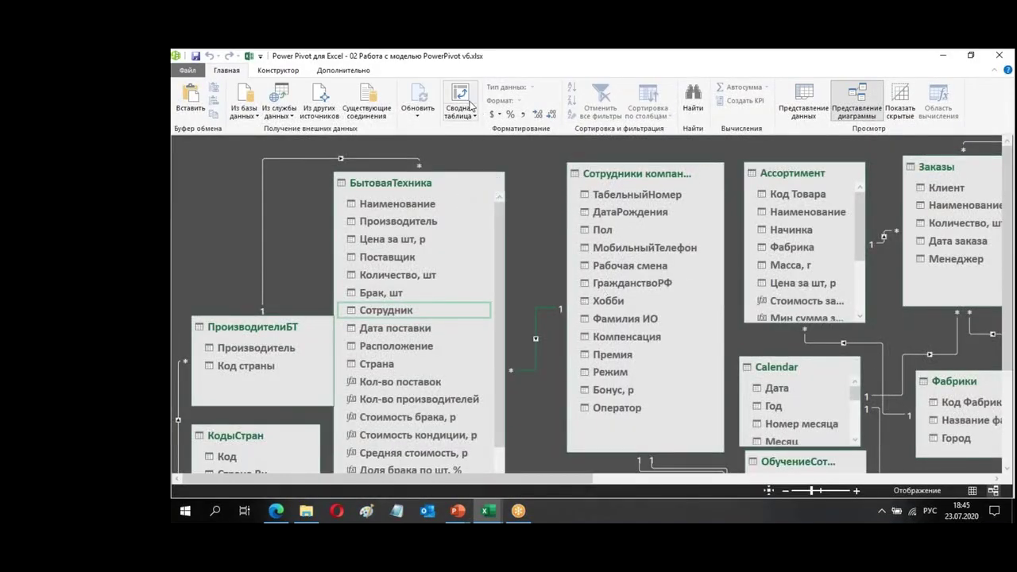
click(461, 118)
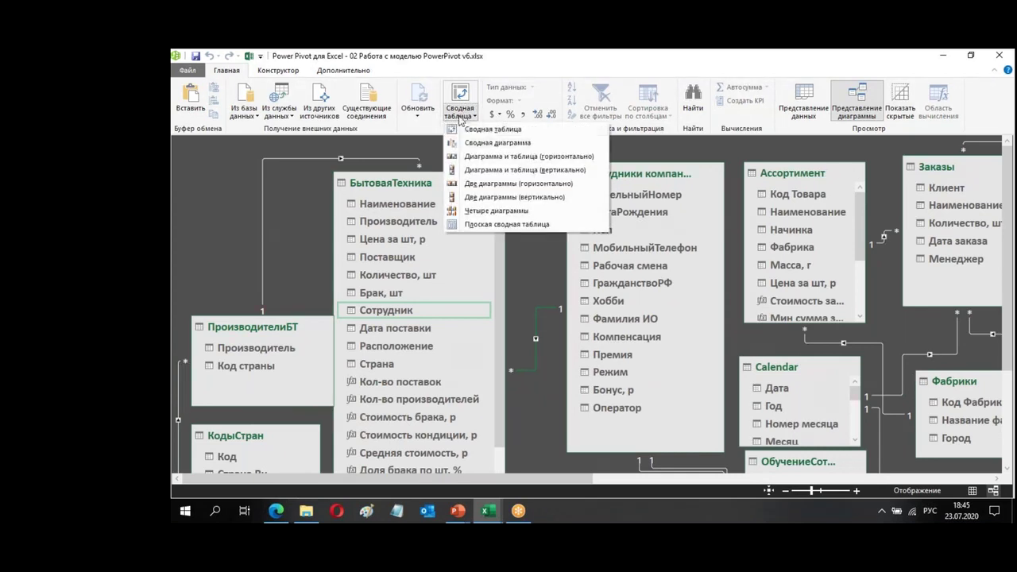
click(466, 140)
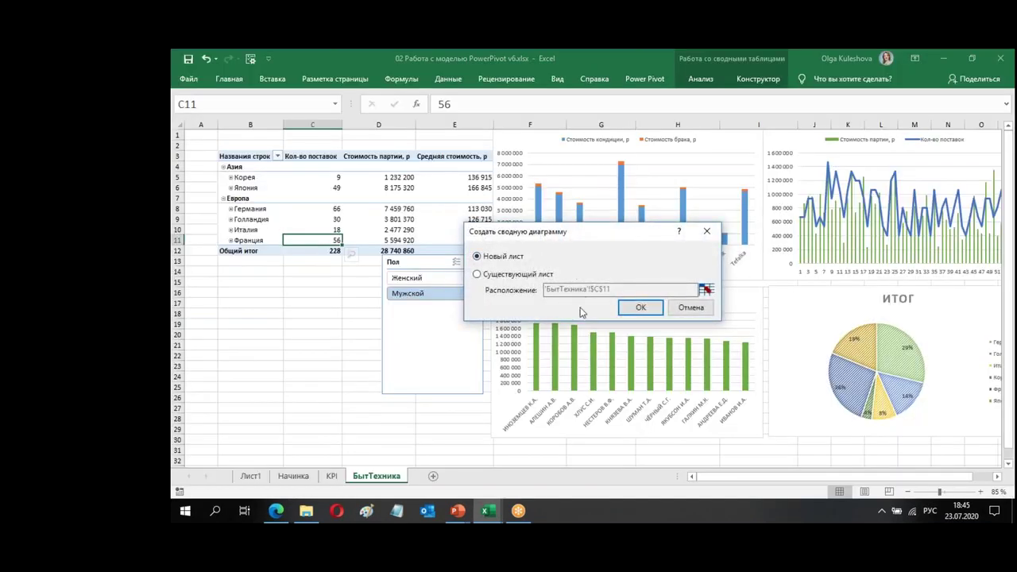
Place the new pivot chart on the existing БытТехника sheet at cell B15
click(537, 274)
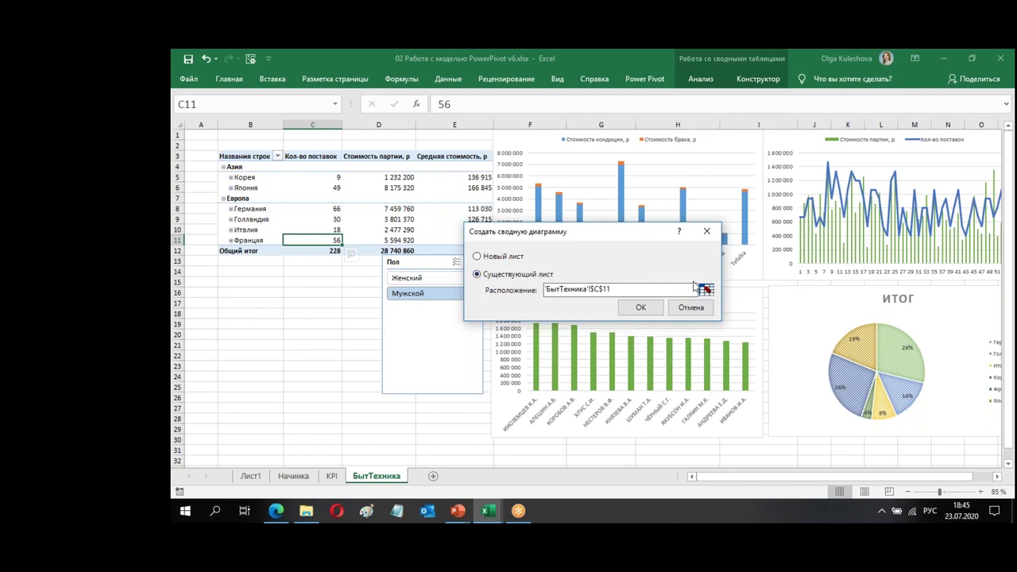
click(706, 290)
click(249, 282)
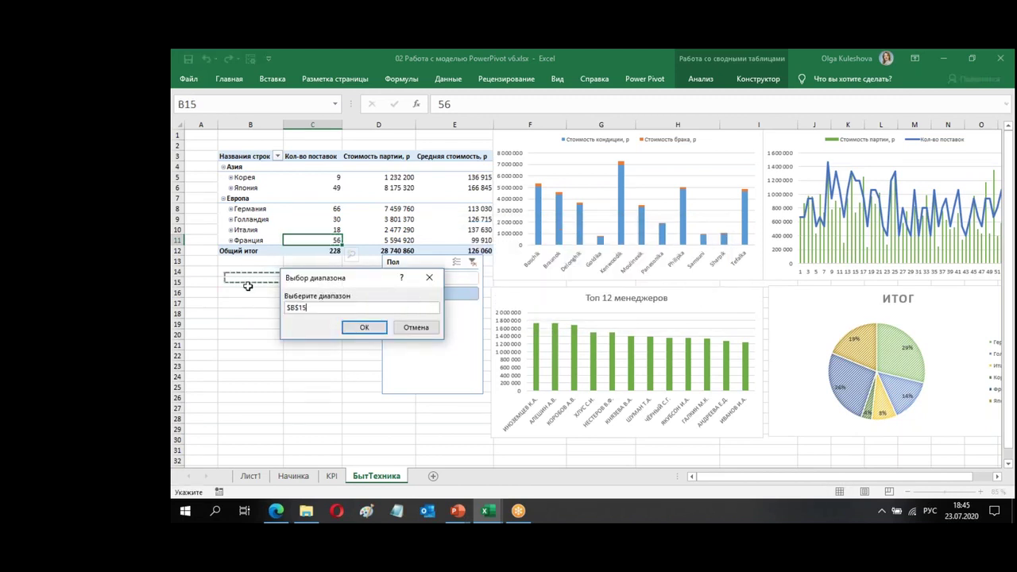
click(381, 327)
click(645, 308)
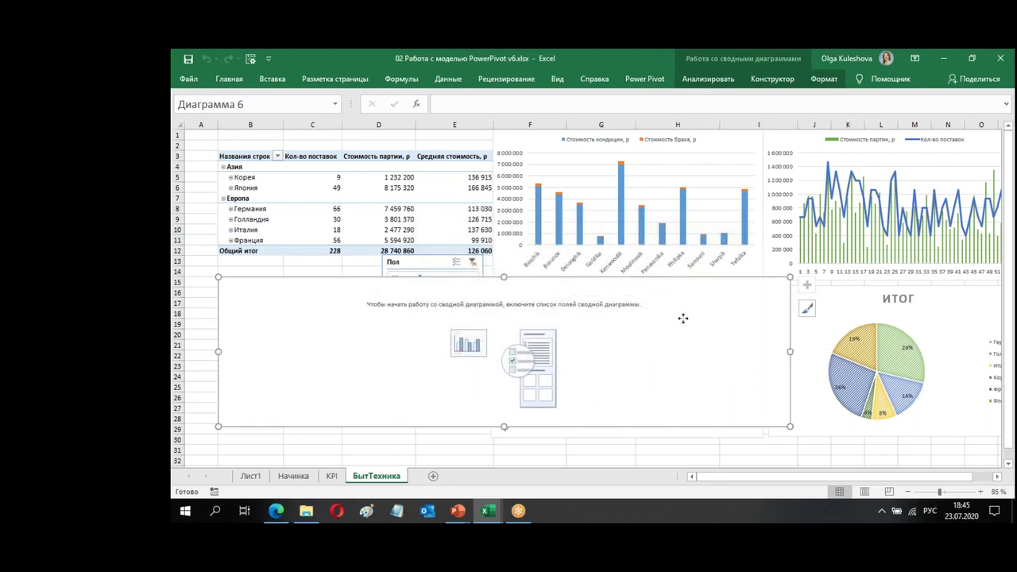
Add Производитель, Стоимость брака and Стоимость кондиции from БытоваяТехника to the pivot chart
right_click(682, 317)
click(725, 490)
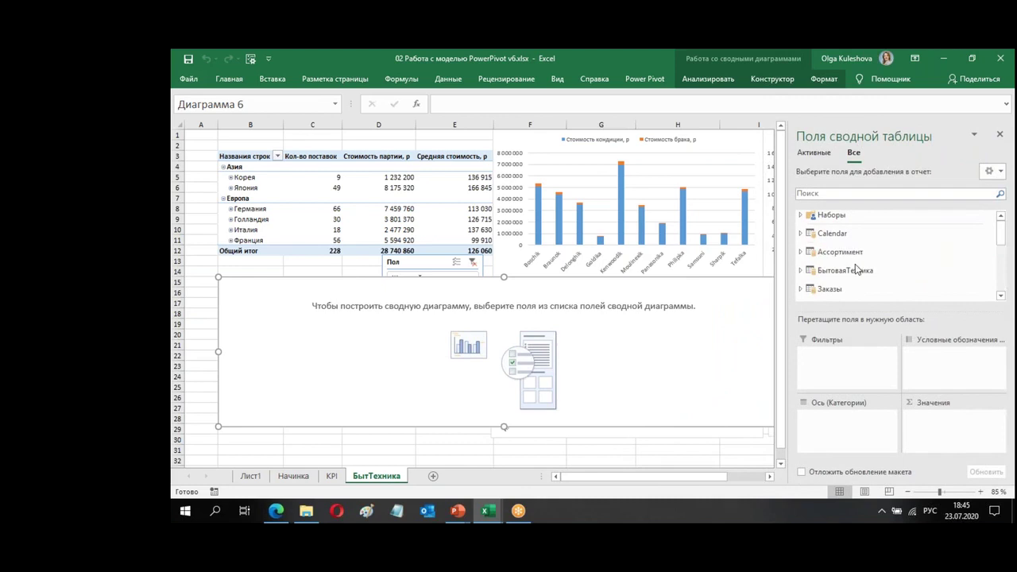
click(856, 271)
double_click(858, 274)
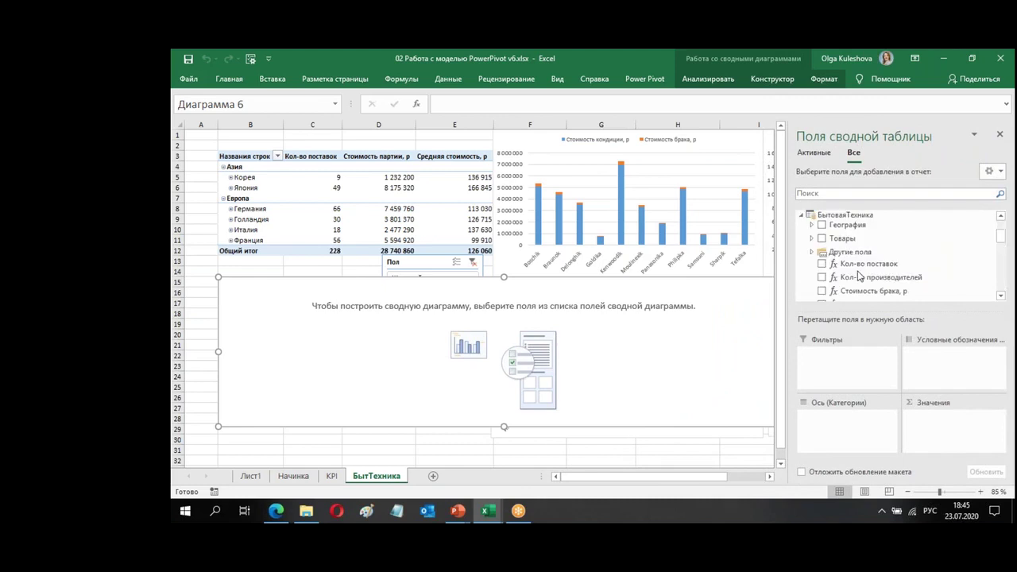
click(811, 254)
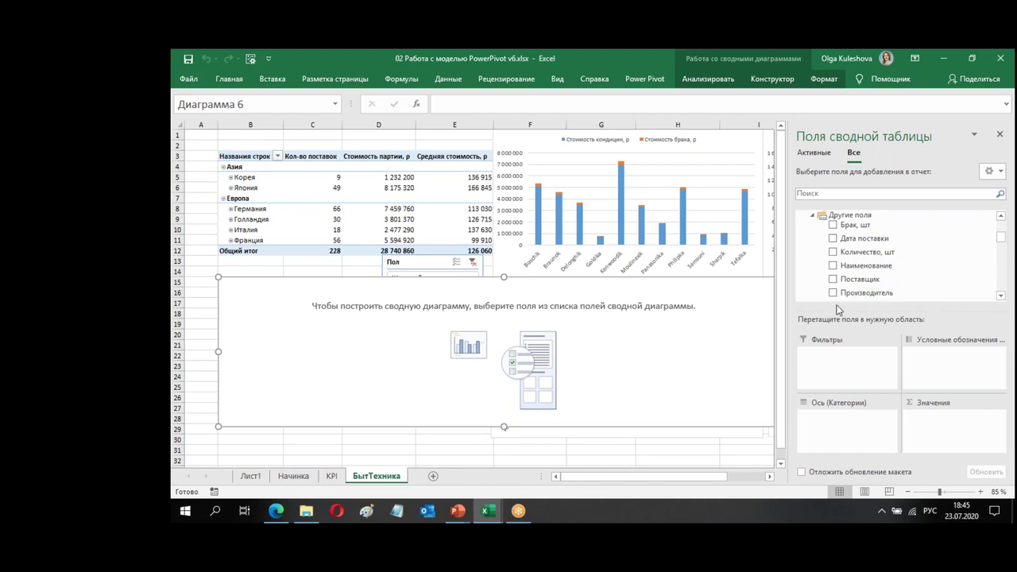
click(832, 293)
scroll(947, 227, down, 1)
scroll(946, 227, down, 1)
scroll(945, 232, down, 2)
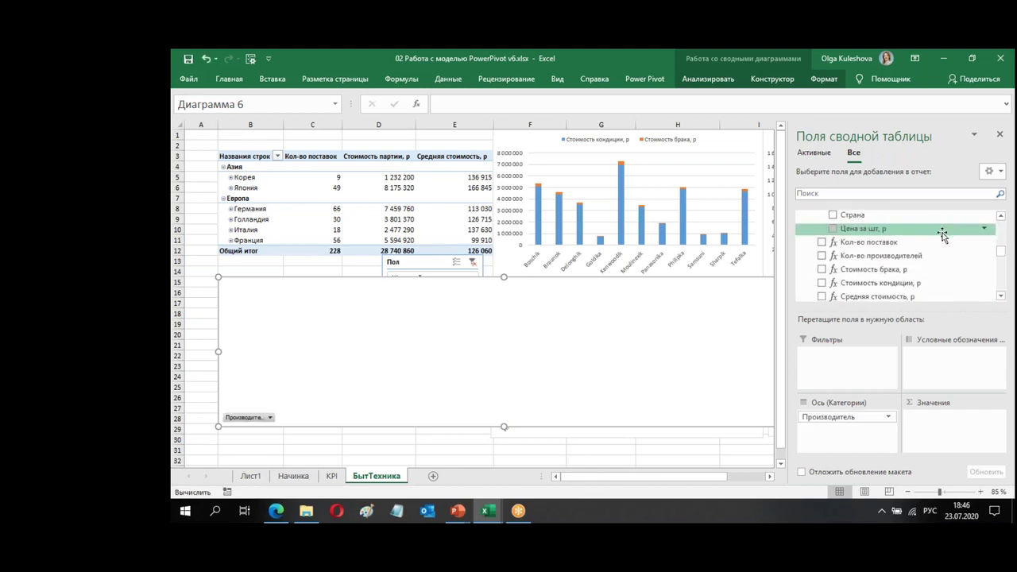
click(822, 285)
click(821, 269)
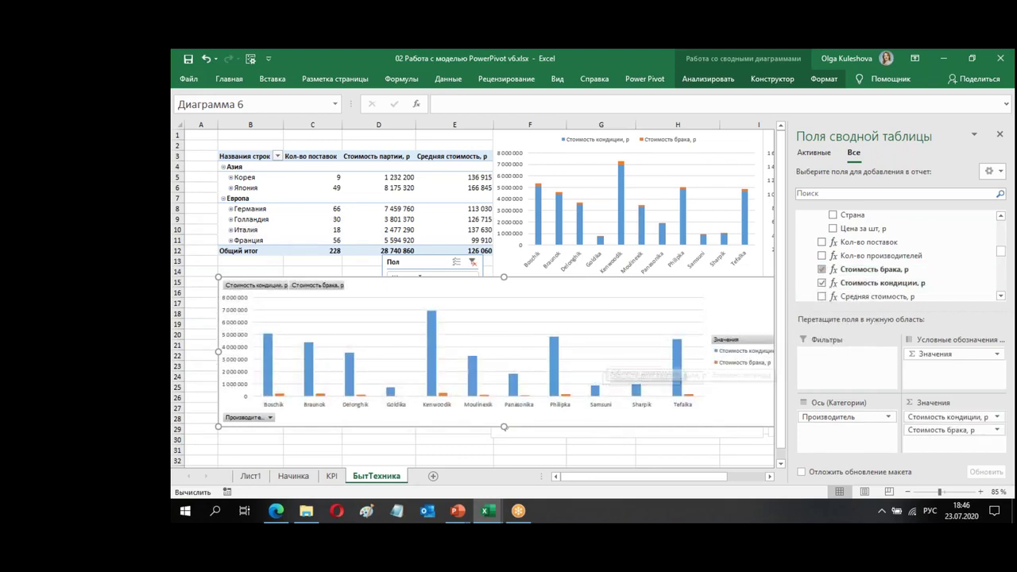
Close the field list and move the chart down to uncover the Пол slicer
click(1000, 137)
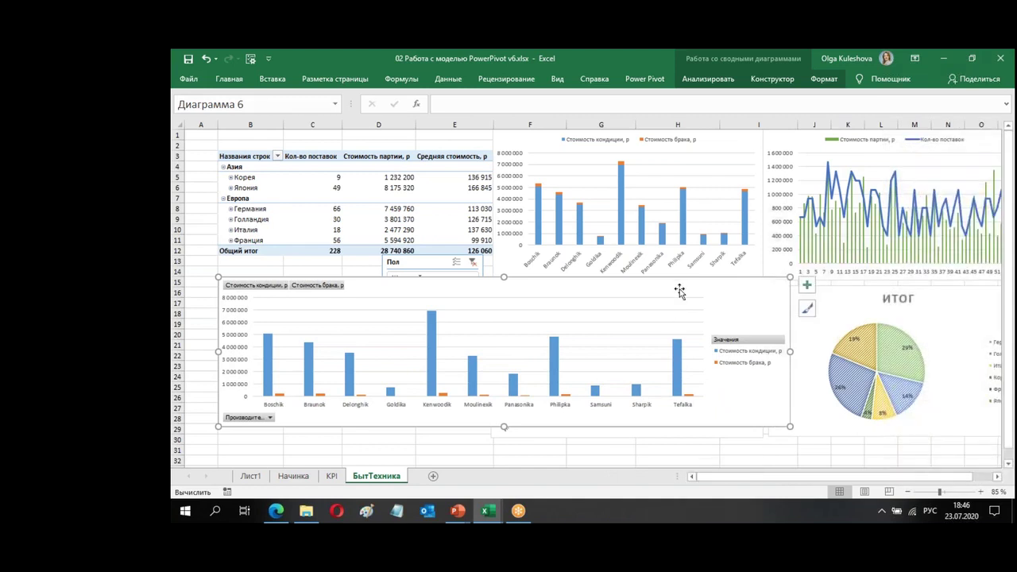
drag(686, 287, 703, 343)
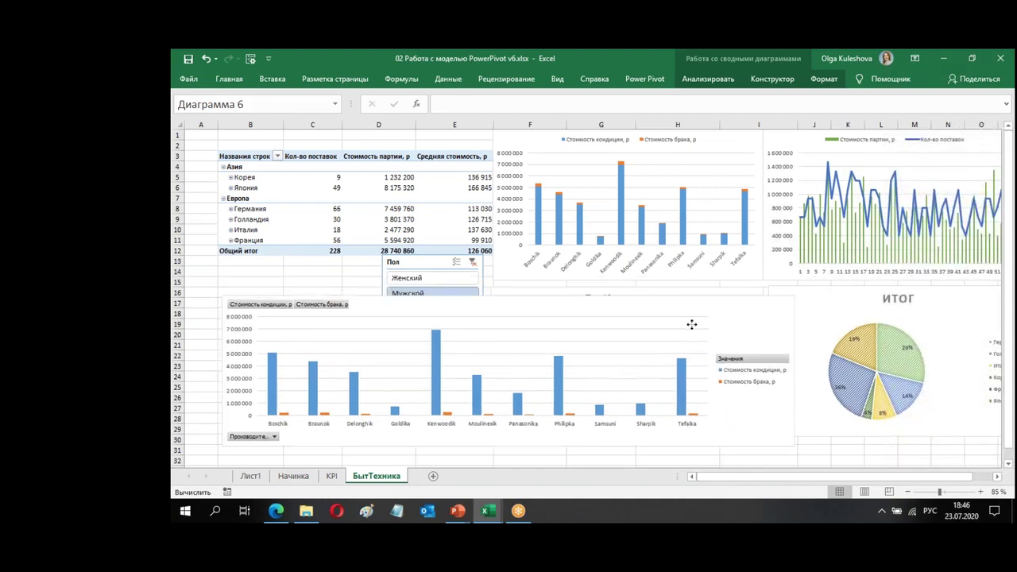
right_click(429, 262)
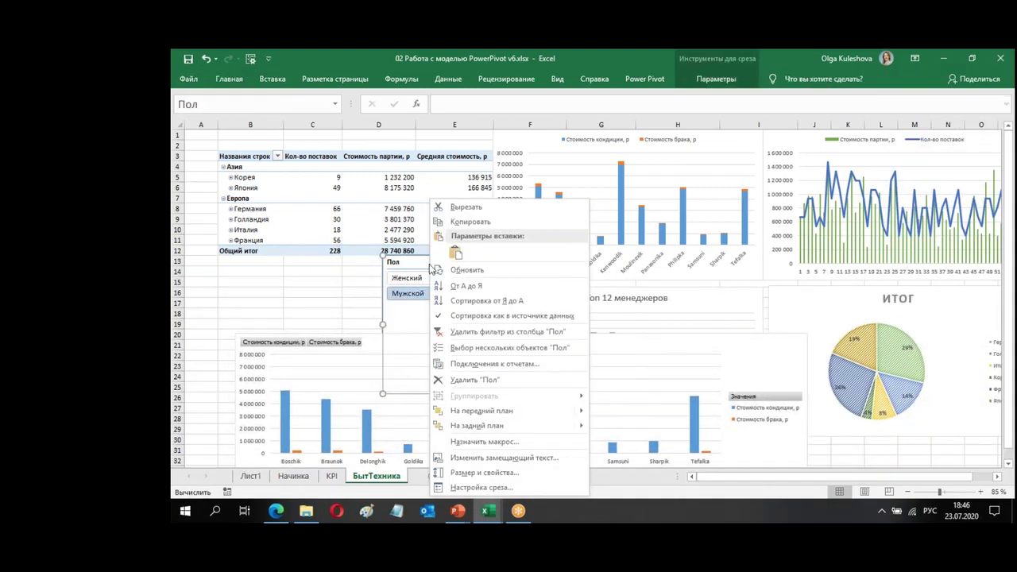
Tick Диаграмма 6 in the Пол slicer's report connections
click(494, 364)
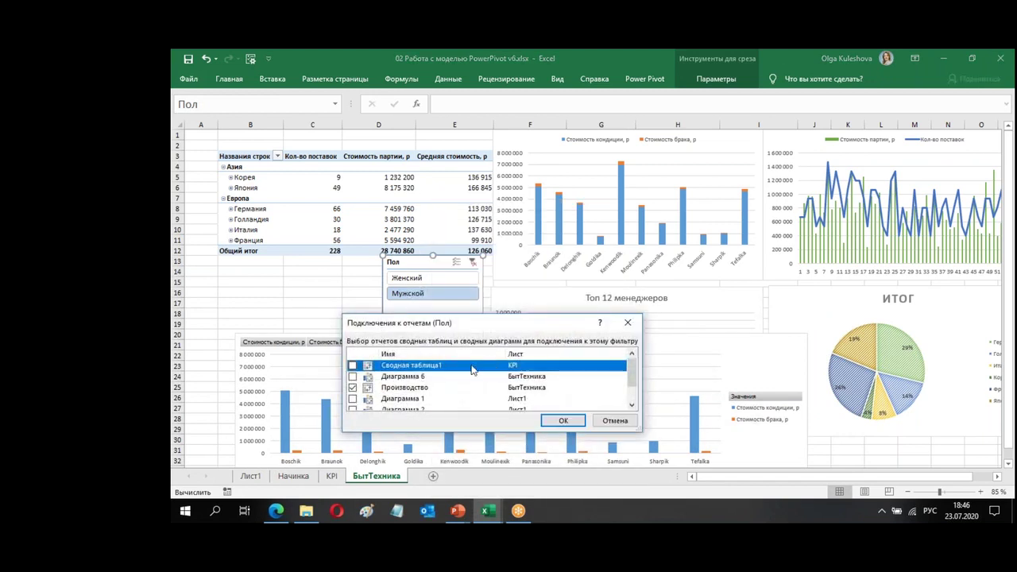
click(352, 376)
click(562, 420)
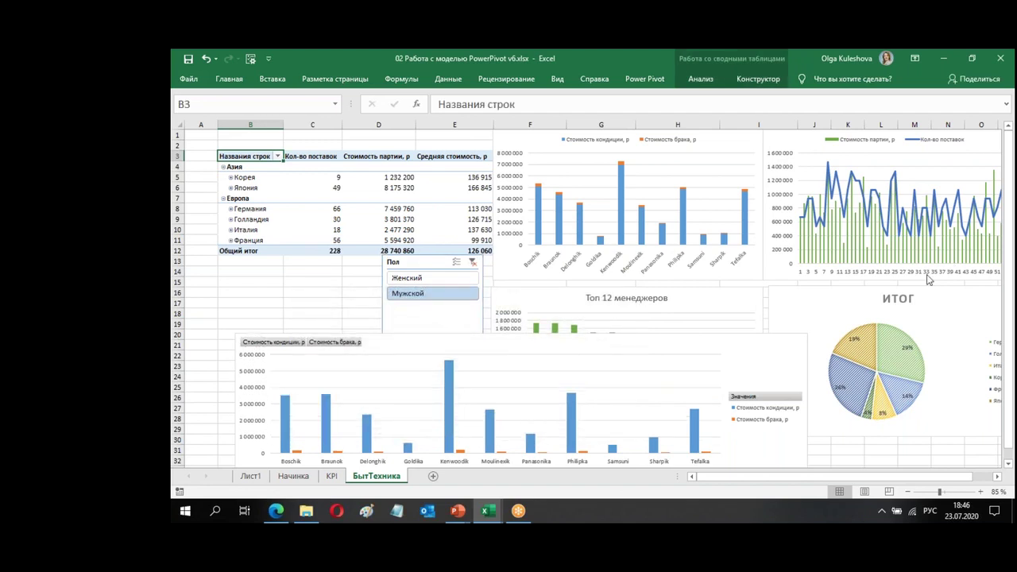
click(808, 334)
Shrink the chart over the middle charts, test Женский and Мужской, then clear the Пол filter
mouse_move(809, 334)
mouse_down()
mouse_move(503, 357)
mouse_move(818, 193)
mouse_move(799, 227)
mouse_up()
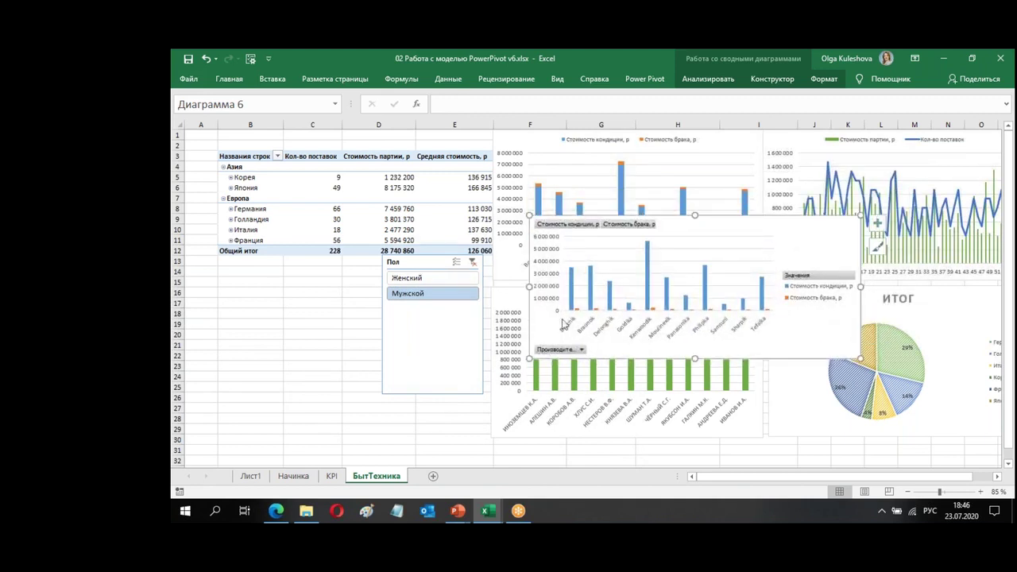
click(432, 280)
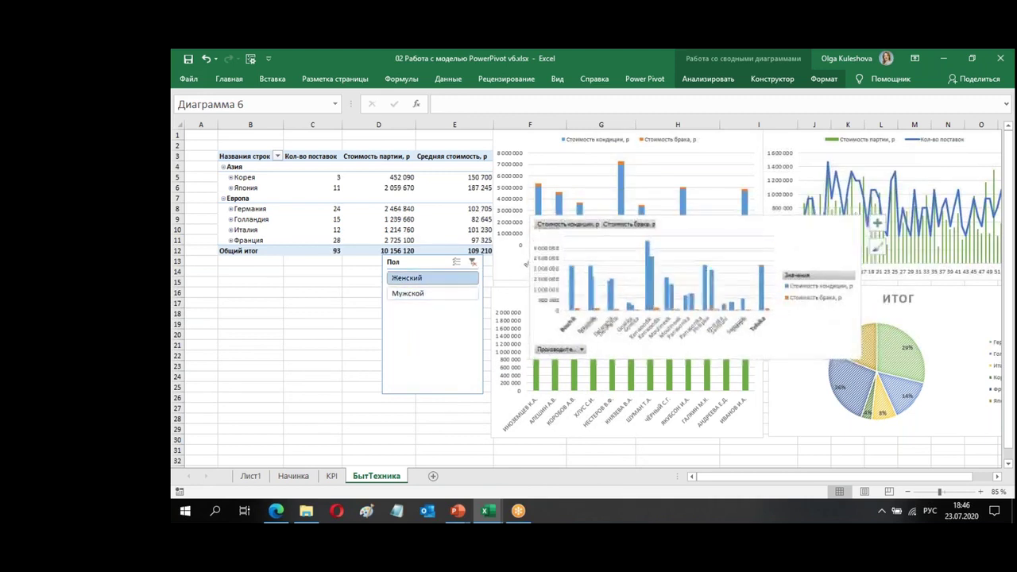
click(432, 296)
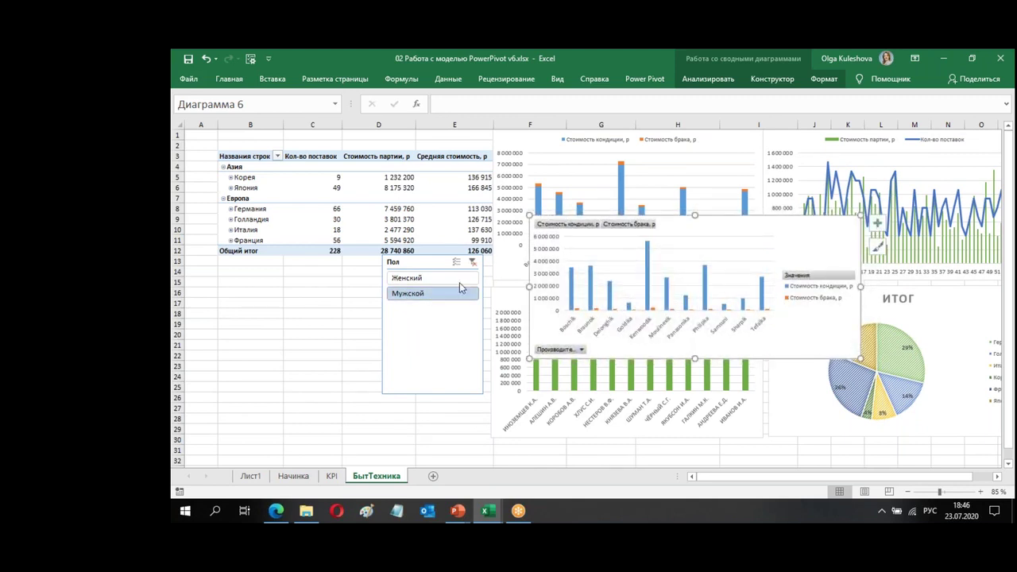
click(470, 263)
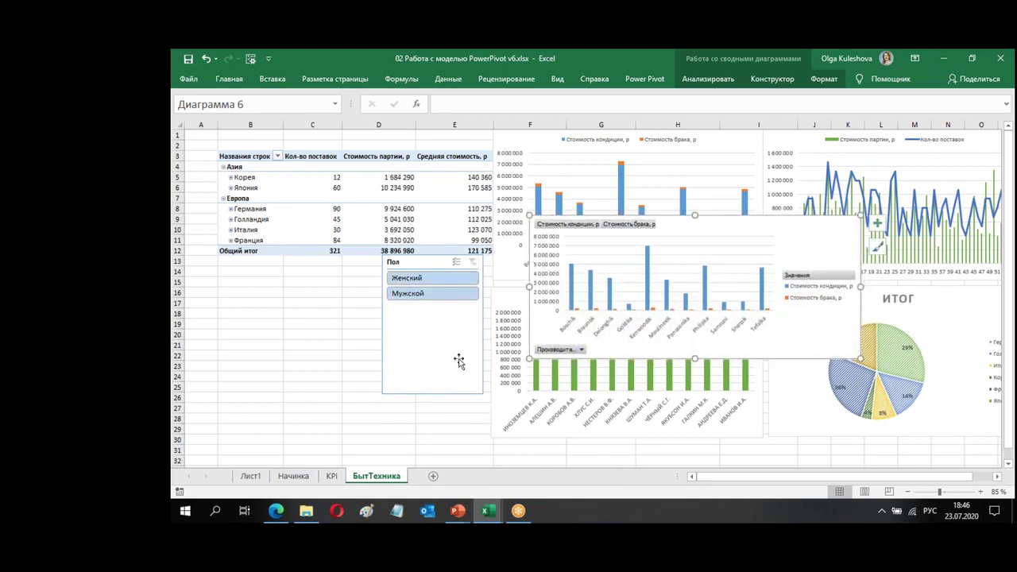
right_click(837, 237)
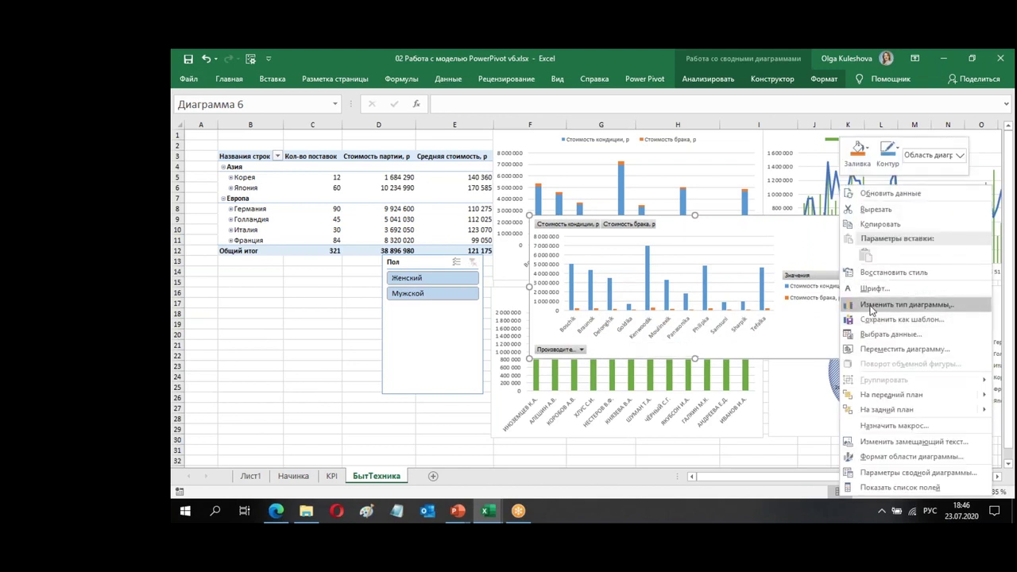
Change the pivot chart type to Гистограмма с накоплением (stacked column) and nudge it down
click(871, 306)
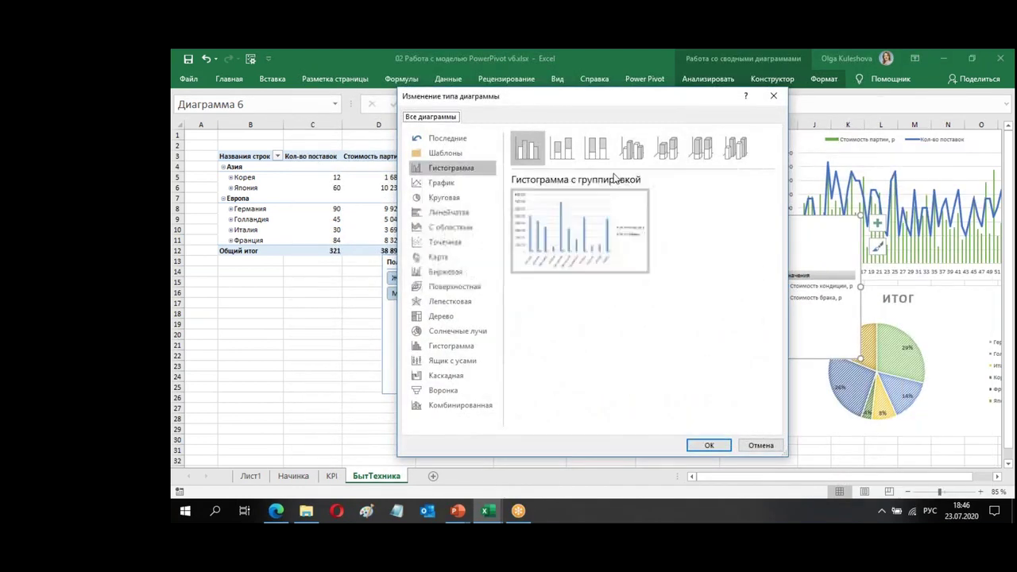
click(575, 153)
click(708, 445)
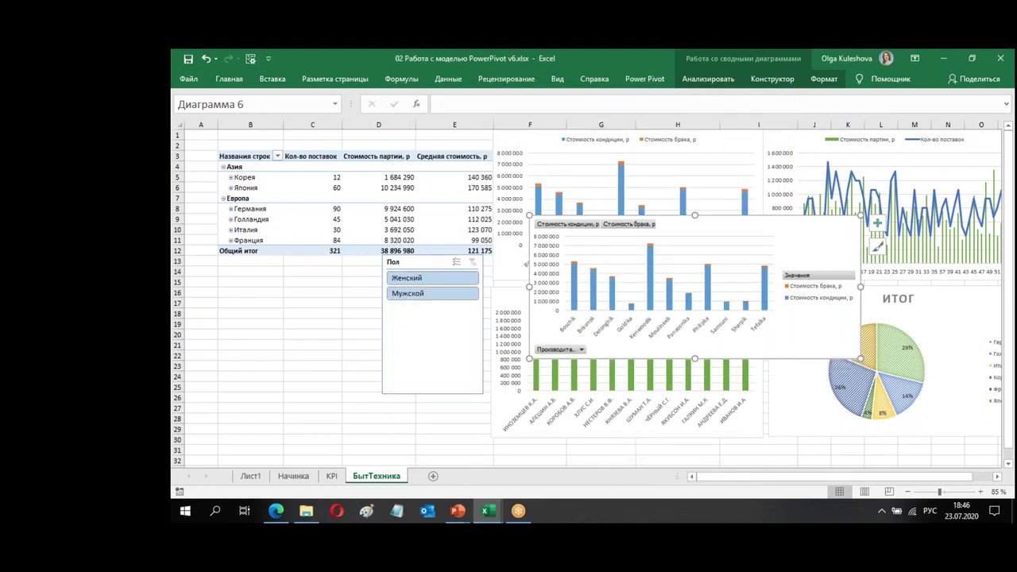
drag(821, 357, 821, 401)
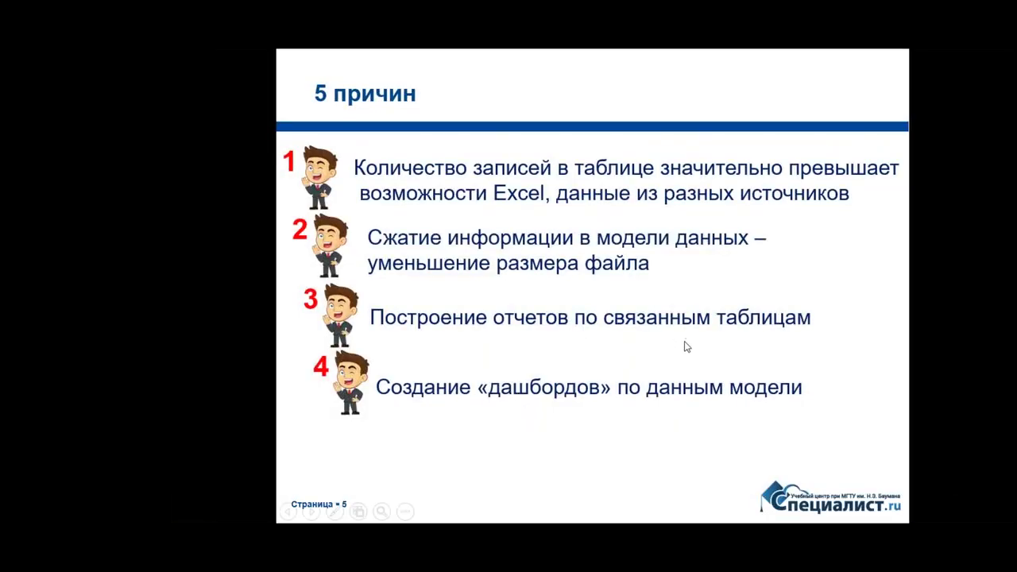
Show the fifth reason, ink red checks beside reasons 1 and 2, then switch to Power Pivot
click(687, 346)
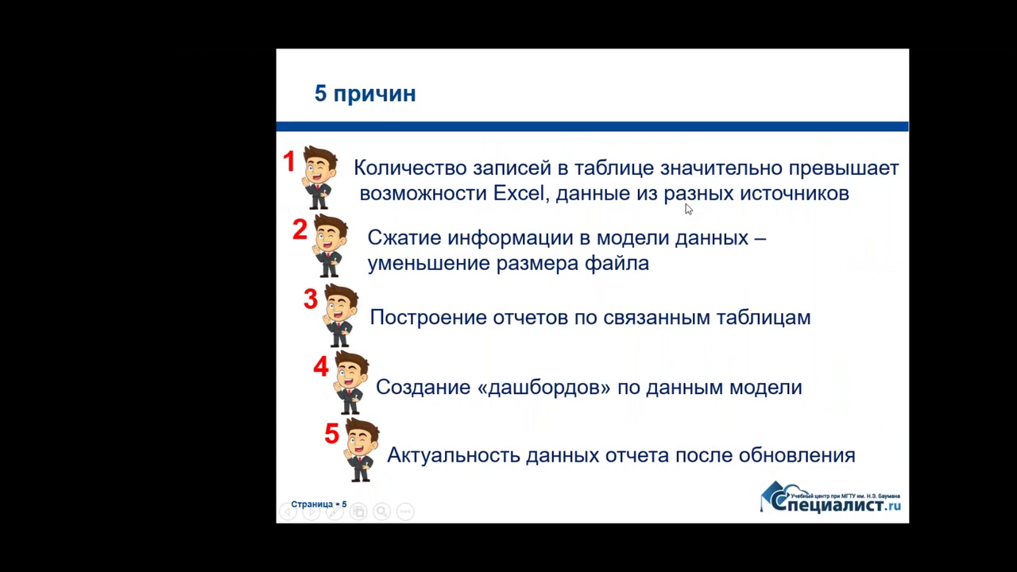
key(ctrl+l)
mouse_move(854, 193)
mouse_down()
mouse_move(866, 201)
mouse_move(883, 179)
mouse_up()
mouse_move(830, 198)
mouse_down()
mouse_move(834, 225)
mouse_move(856, 201)
mouse_move(855, 232)
mouse_move(866, 222)
mouse_move(856, 216)
mouse_up()
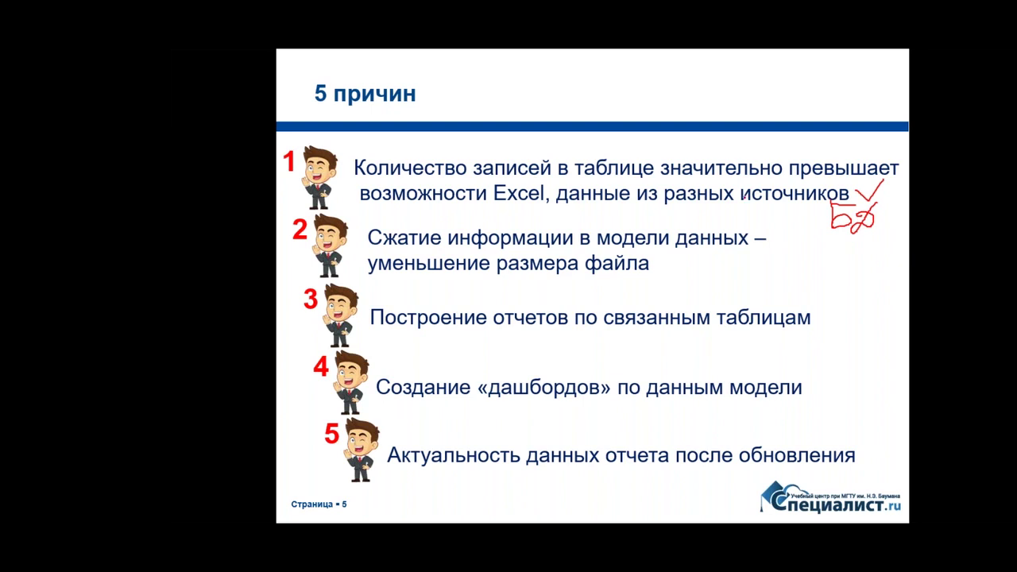
mouse_move(396, 219)
mouse_down()
mouse_move(414, 209)
mouse_move(401, 223)
mouse_up()
key(alt+Tab)
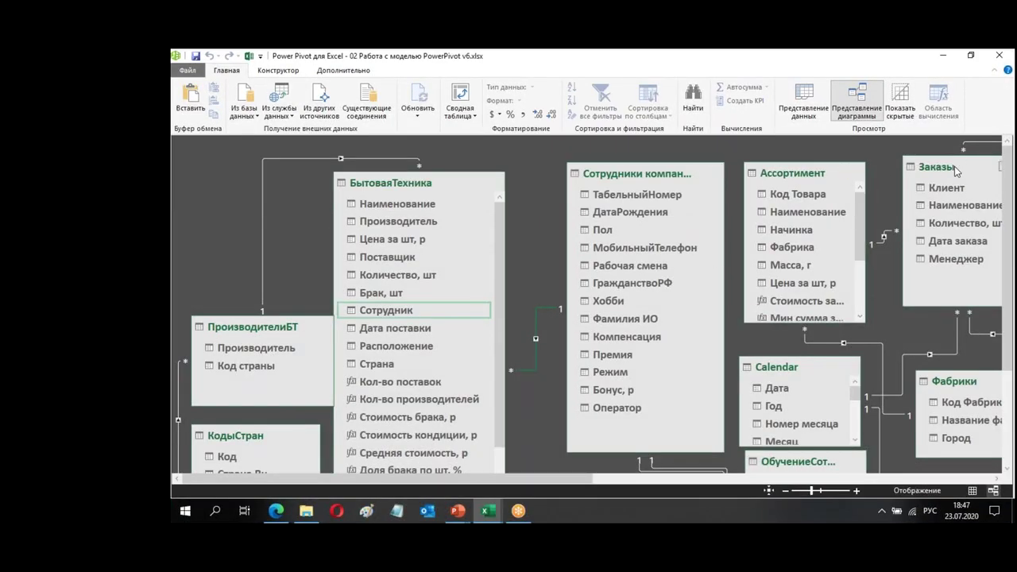
Open the Заказы data, sort Количество, шт smallest to largest, and begin a new column formula
right_click(955, 169)
click(874, 264)
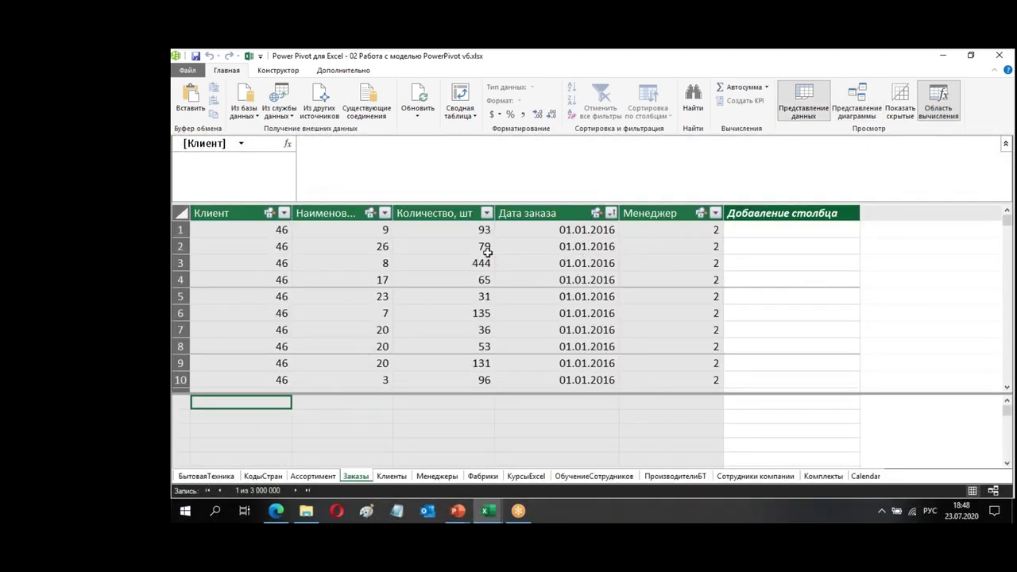
click(487, 213)
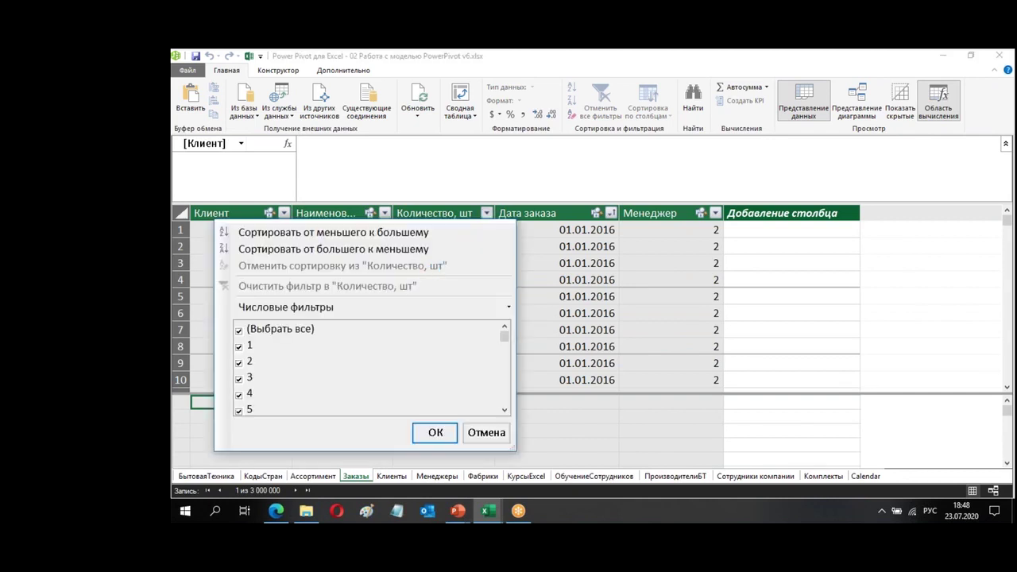
click(295, 234)
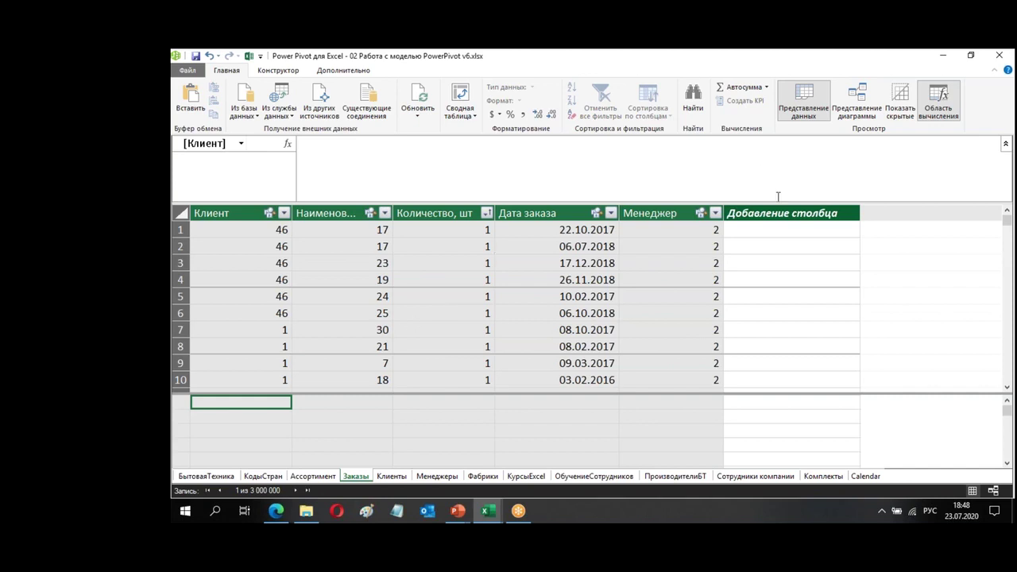
click(778, 232)
text(=)
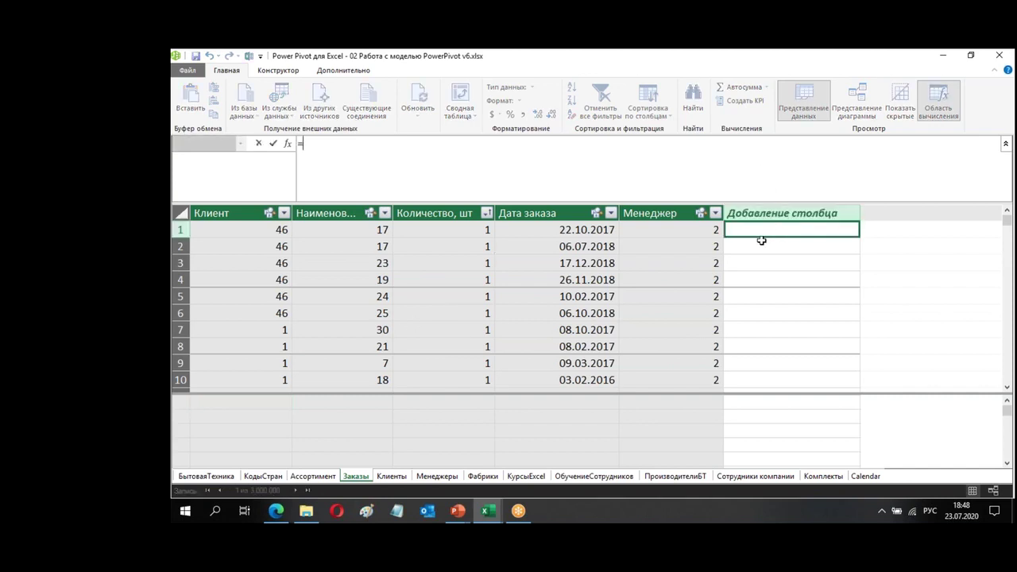
Add a calculated column to Заказы with the formula =[Количество, шт]*2
key(alt+shift)
text([)
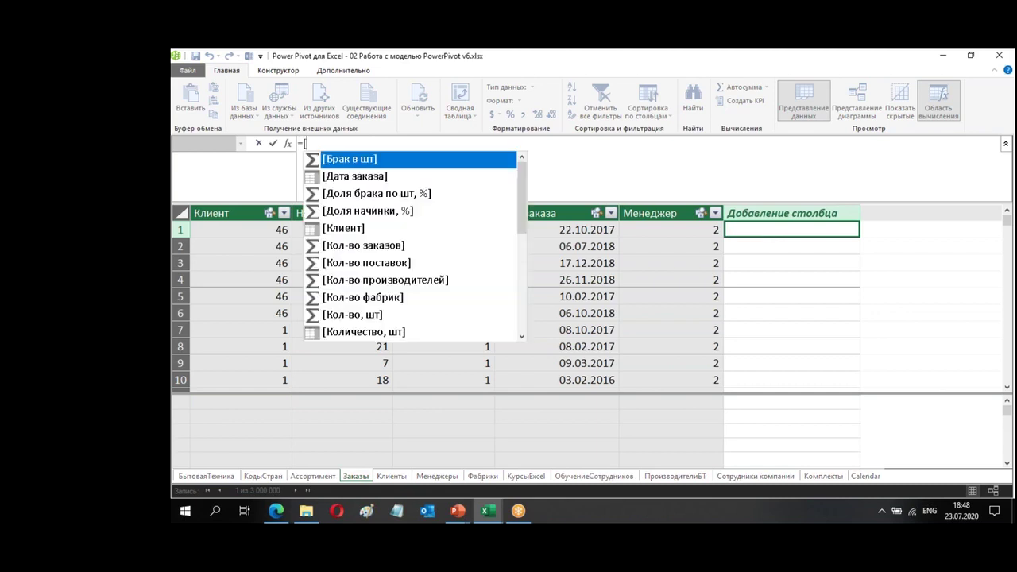
key(Down)
key(Down)
key(Down)
key(Down)
key(Down)
key(Down)
key(Down)
key(Down)
key(Down)
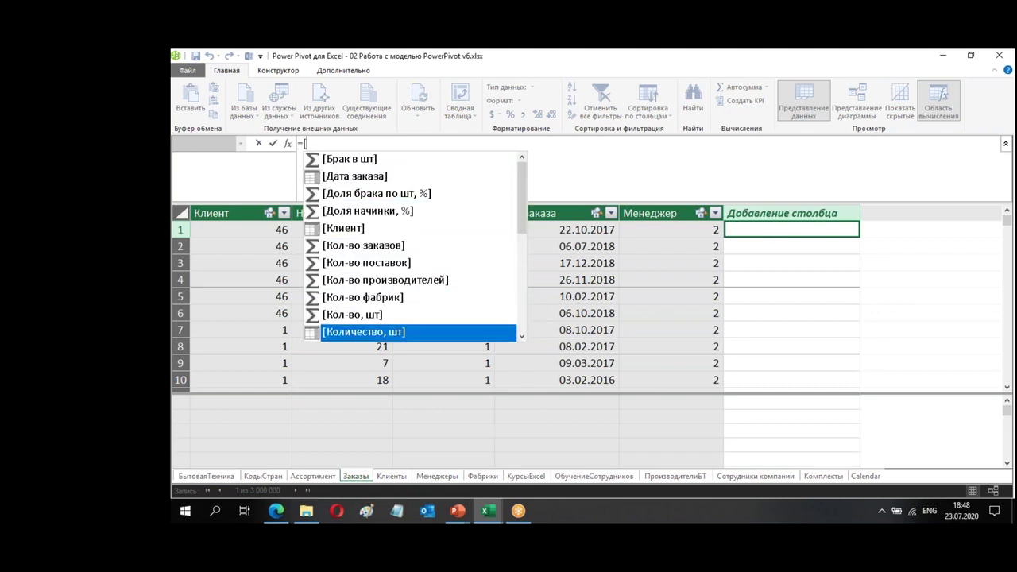
key(Tab)
text(*2)
key(Return)
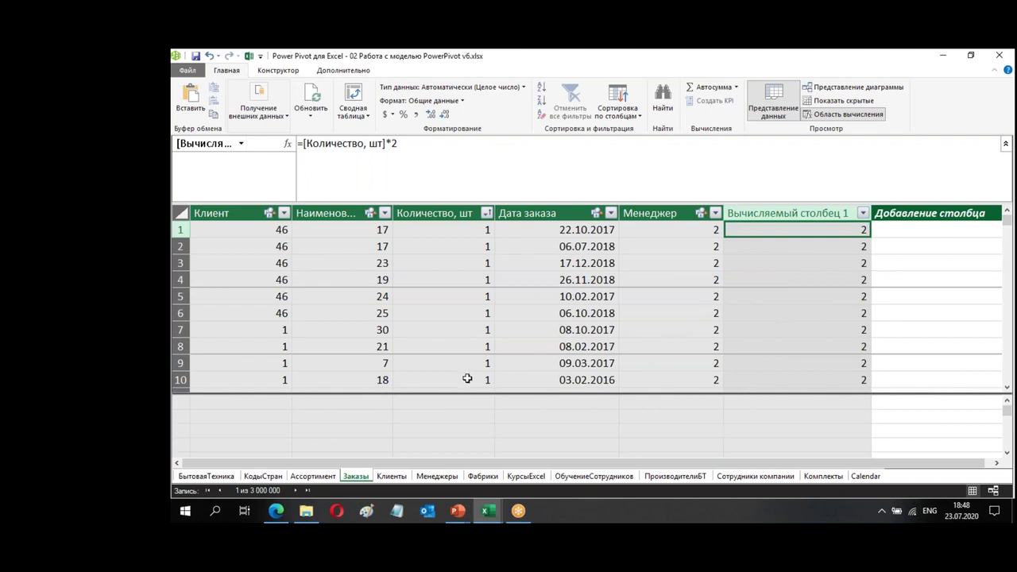
Delete the new calculated column permanently and minimize Power Pivot to reveal the slide
right_click(839, 212)
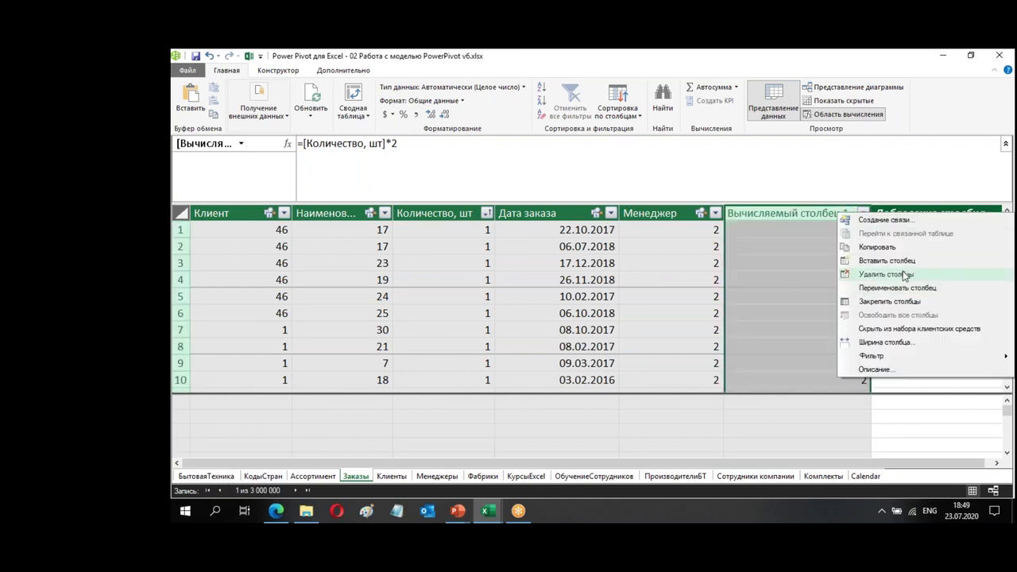
click(898, 275)
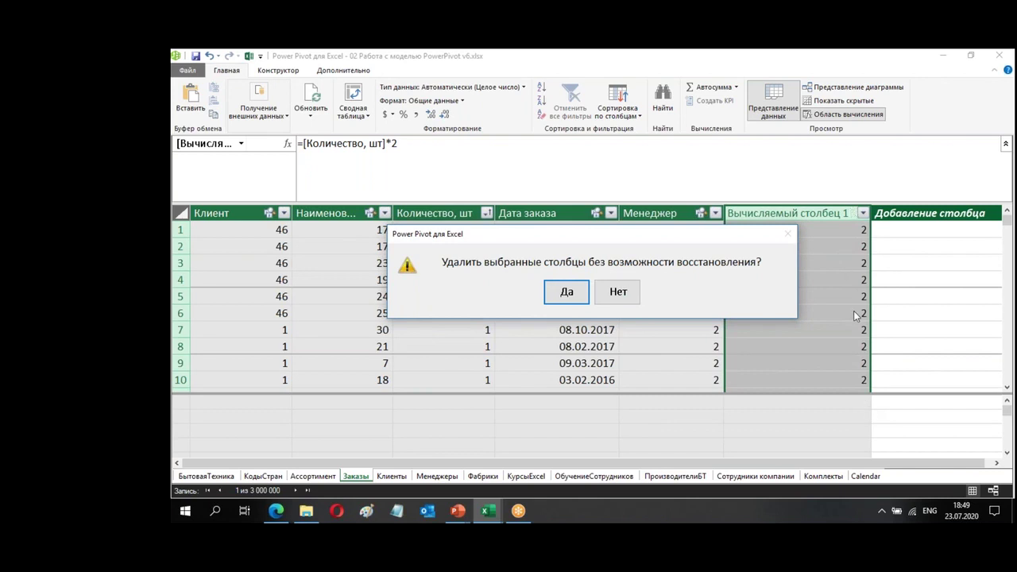
click(582, 292)
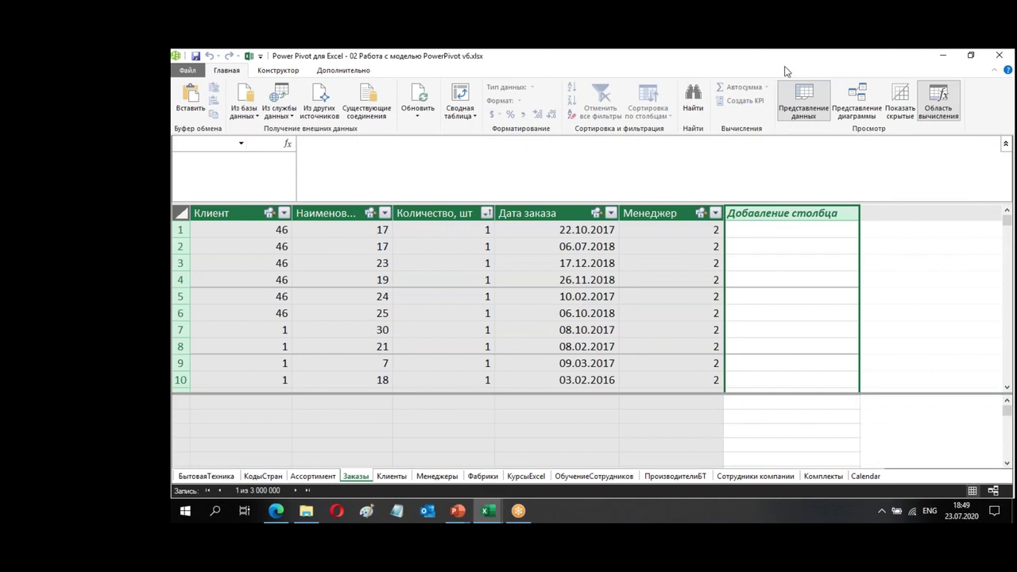
click(947, 58)
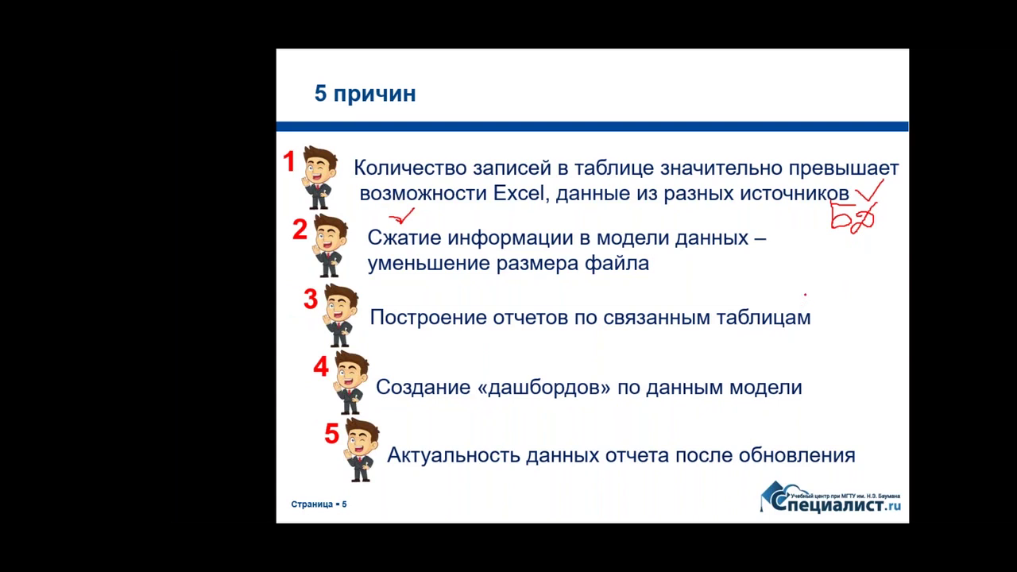
Draw red check marks beside reasons 3, 4 and 5 on the slide
mouse_move(806, 292)
mouse_down()
mouse_move(820, 304)
mouse_move(838, 286)
mouse_up()
mouse_move(804, 367)
mouse_down()
mouse_move(826, 379)
mouse_move(847, 350)
mouse_up()
mouse_move(824, 431)
mouse_down()
mouse_move(840, 441)
mouse_move(867, 411)
mouse_up()
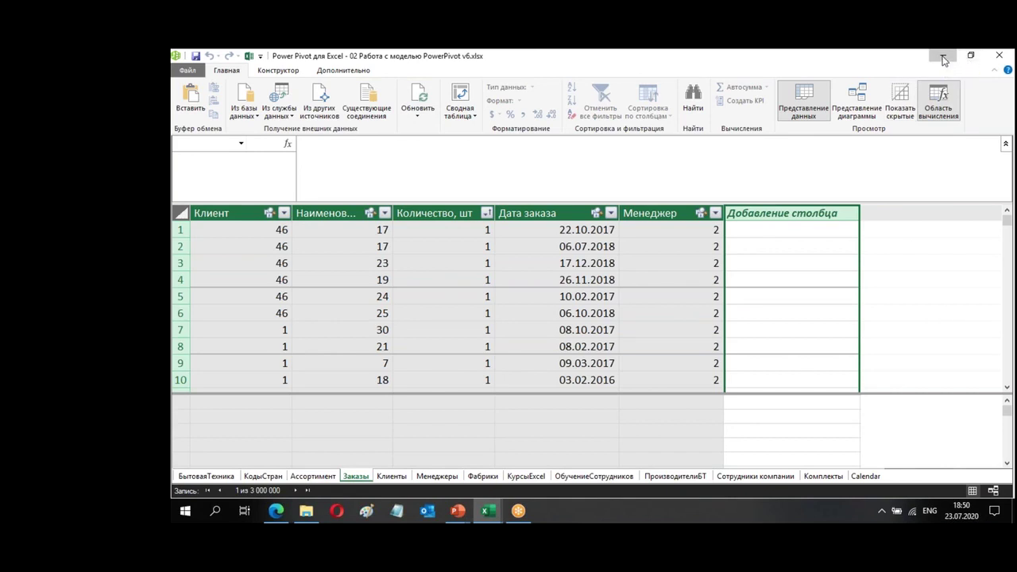
Minimize Power Pivot to show the annotated slide, then switch to the БытТехника Excel dashboard
click(943, 57)
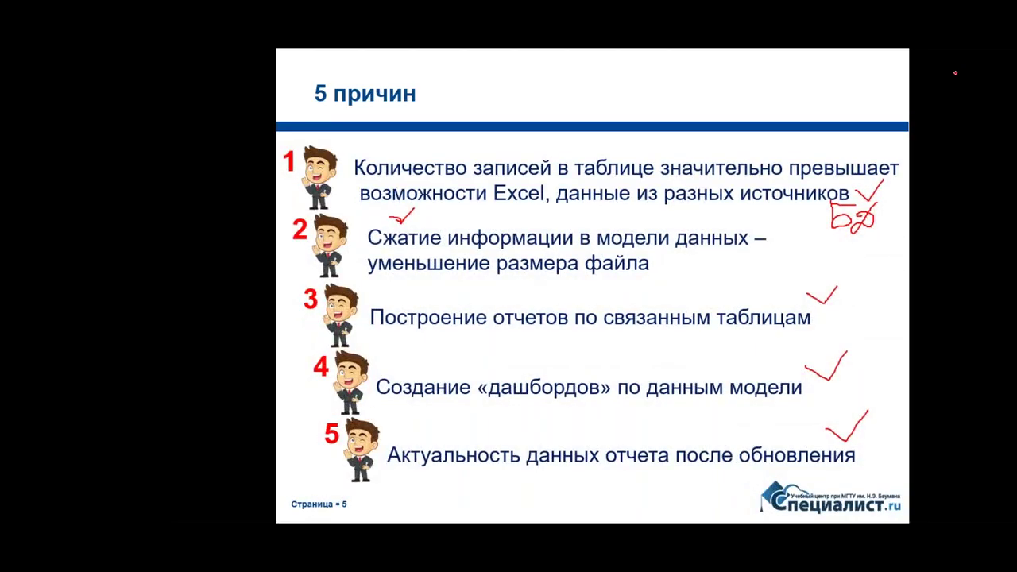
key(alt+Tab)
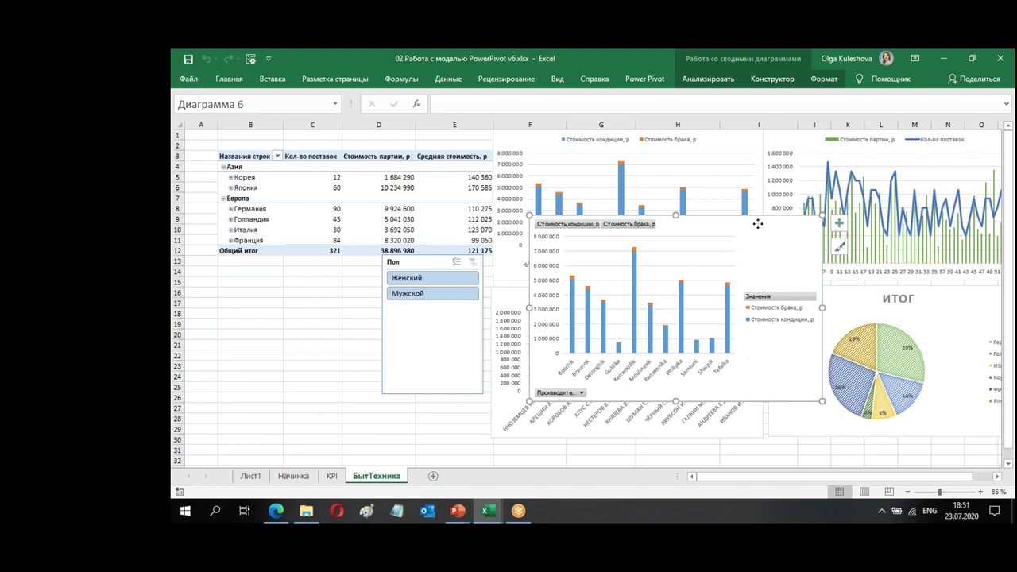
Move the stacked cost pivot chart below the pivot table, over columns B–E, rows 14–31
drag(759, 227, 445, 258)
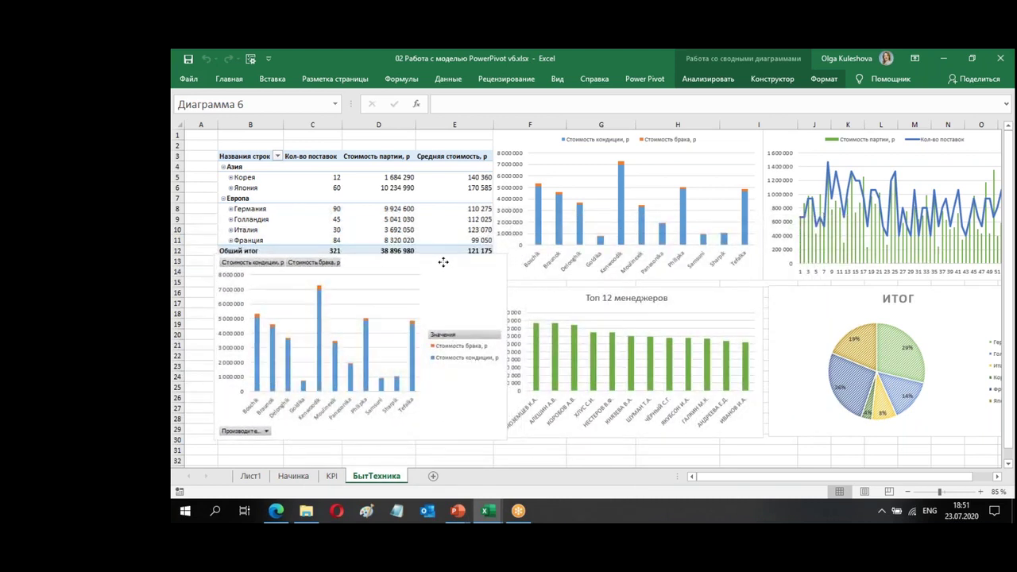
drag(446, 258, 443, 280)
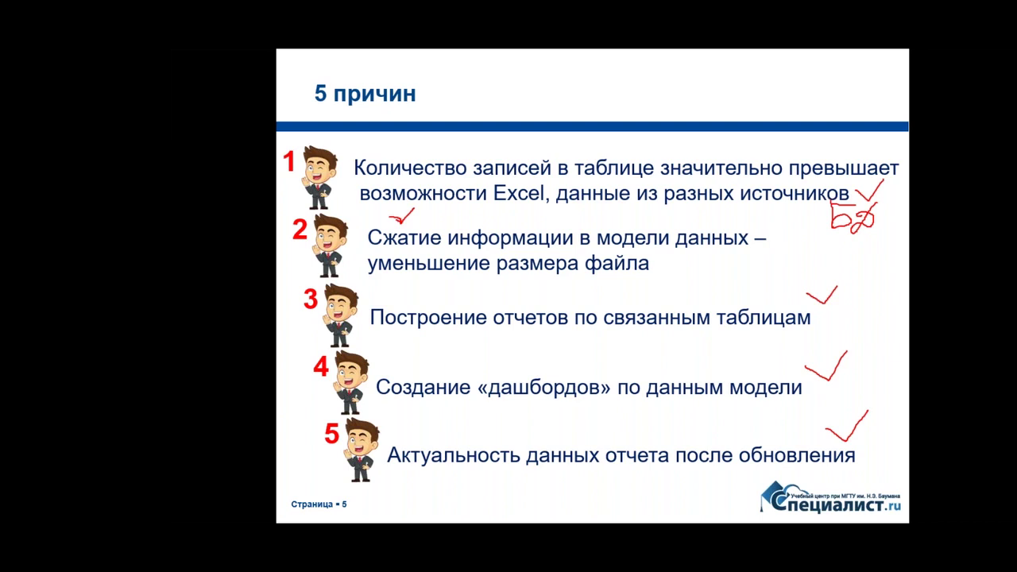
Advance through the course-info slide to the closing slide 7, 'Спасибо за внимание!'
key(Right)
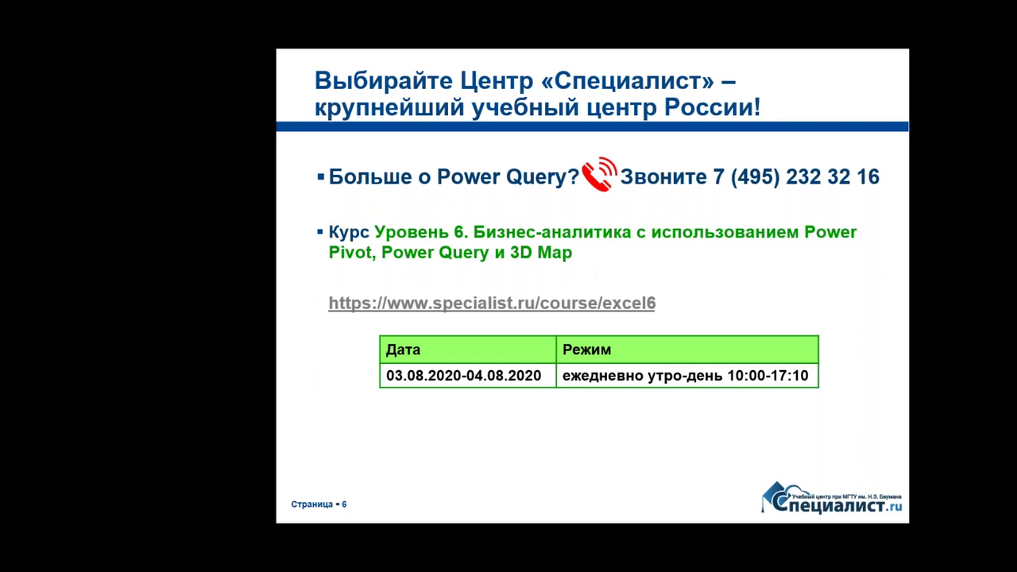
key(Right)
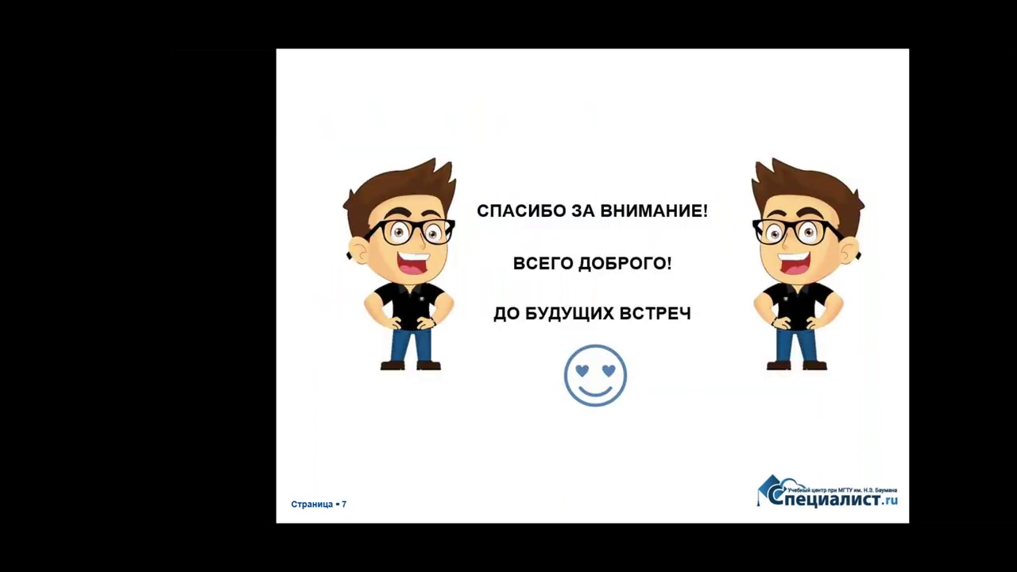